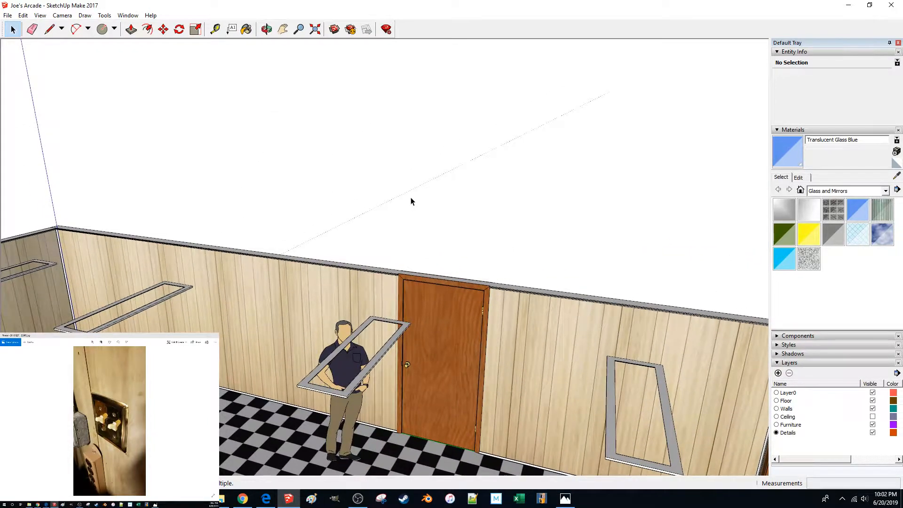
# Step: Examine the double light switch photo on the main display and open the hand-drawn dimension sketch on the second display
pyautogui.moveTo(128, 334)
pyautogui.mouseDown()
pyautogui.moveTo(150, 339)
pyautogui.moveTo(320, 1)
pyautogui.mouseUp()
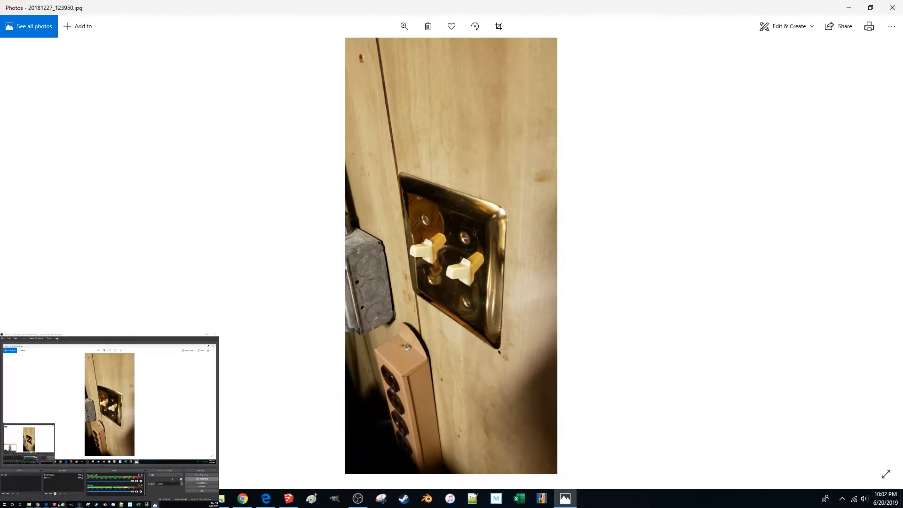
pyautogui.click(46, 504)
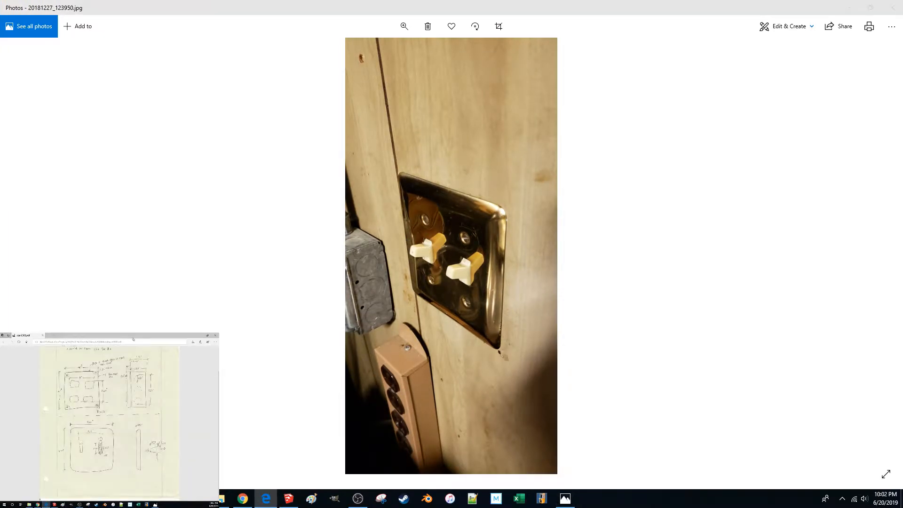
pyautogui.moveTo(128, 336)
pyautogui.mouseDown()
pyautogui.moveTo(458, 2)
pyautogui.moveTo(248, 249)
pyautogui.moveTo(114, 334)
pyautogui.mouseUp()
pyautogui.scroll(-1, 108, 423)
pyautogui.moveTo(38, 504)
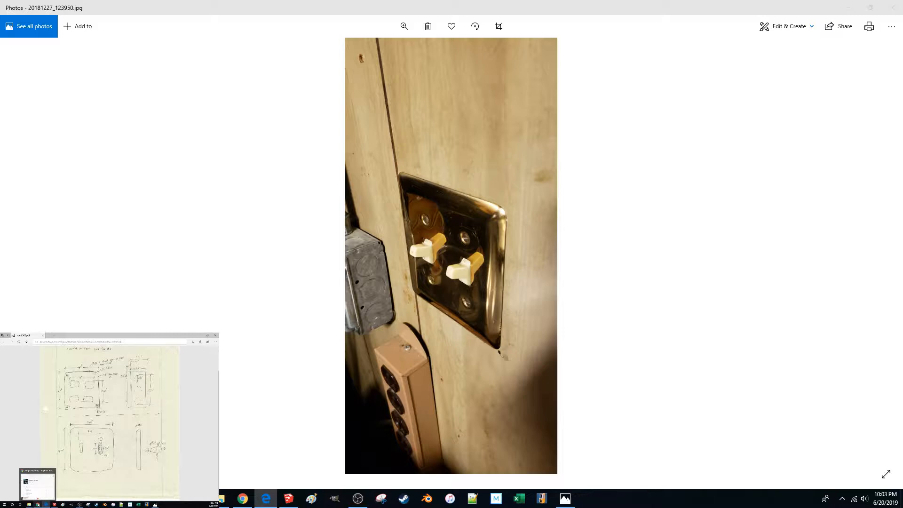
pyautogui.click(38, 483)
pyautogui.moveTo(157, 335); pyautogui.dragTo(409, 1)
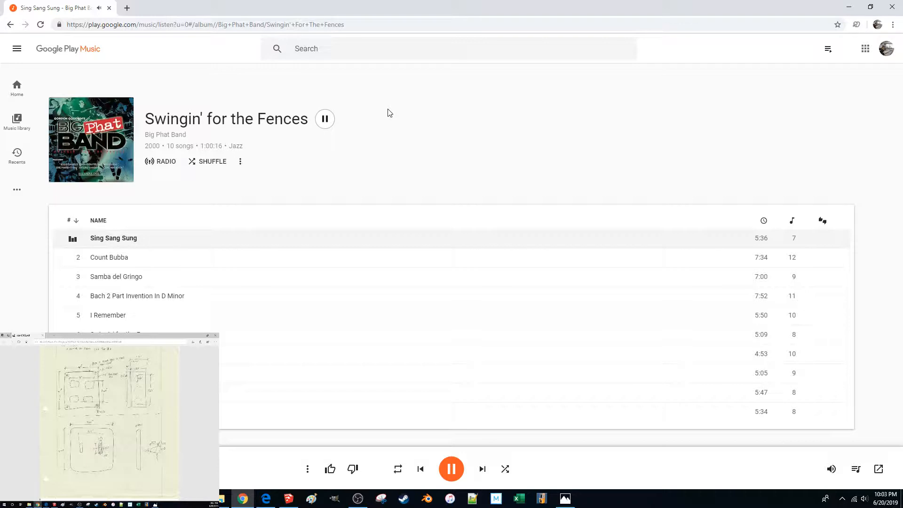
pyautogui.moveTo(520, 2); pyautogui.dragTo(178, 335)
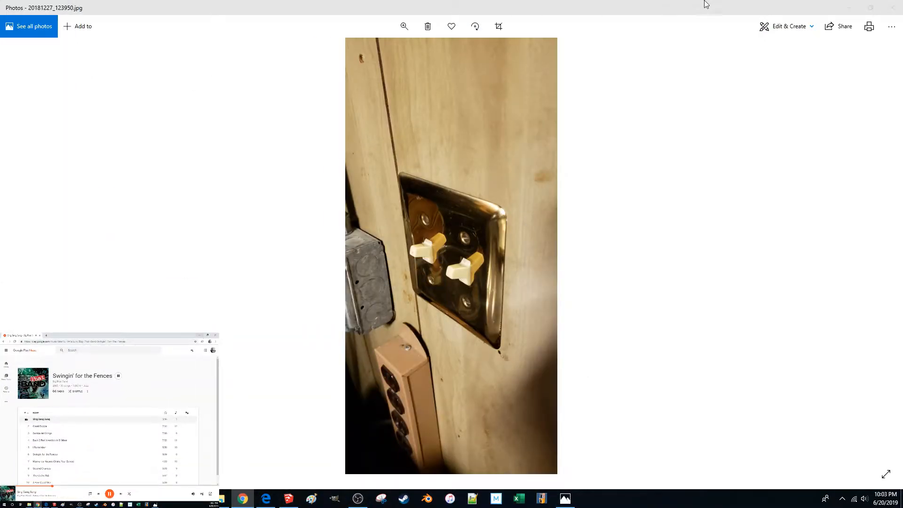
# Step: Move the switch photo back to the second display and switch to SketchUp
pyautogui.moveTo(736, 2); pyautogui.dragTo(178, 334)
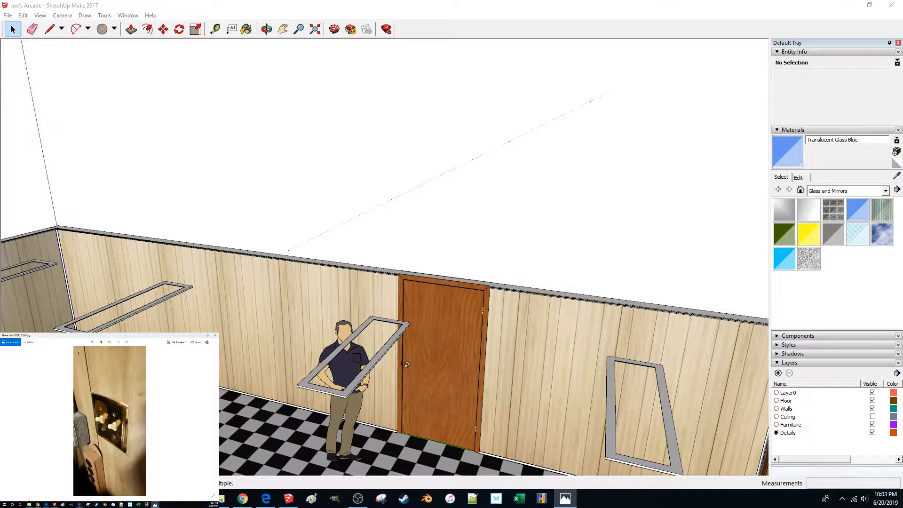
pyautogui.moveTo(54, 504)
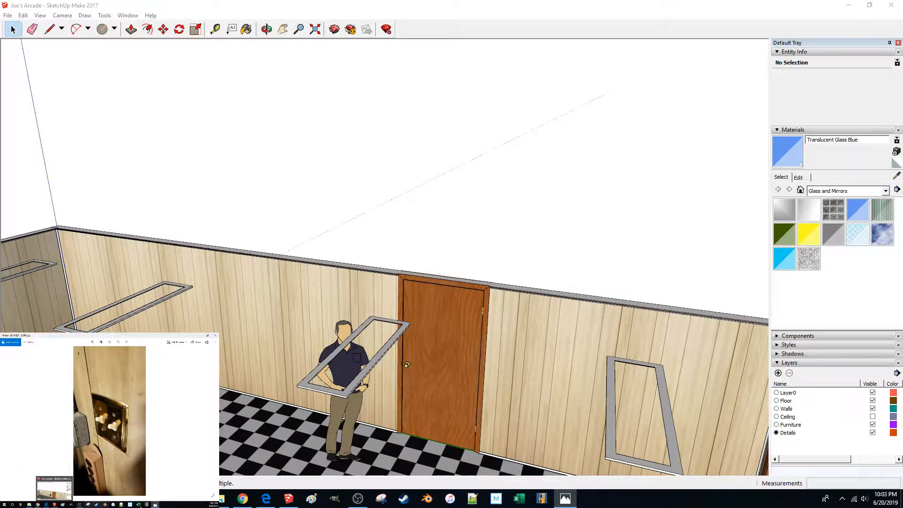
pyautogui.click(277, 2)
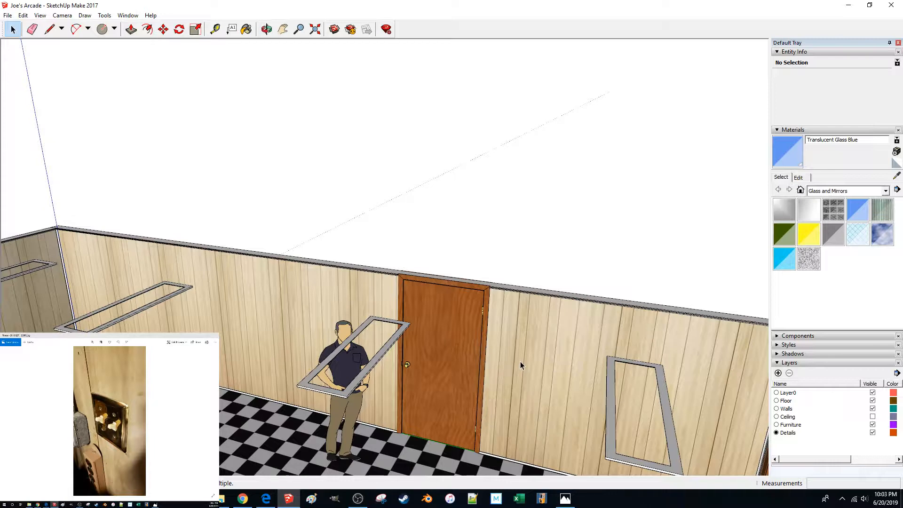
# Step: Draw a closed rectangle 4.61 inches wide and 4.97 inches high on the paneled wall beside the door with the Line tool
pyautogui.scroll(6, 520, 361)
pyautogui.scroll(1, 520, 362)
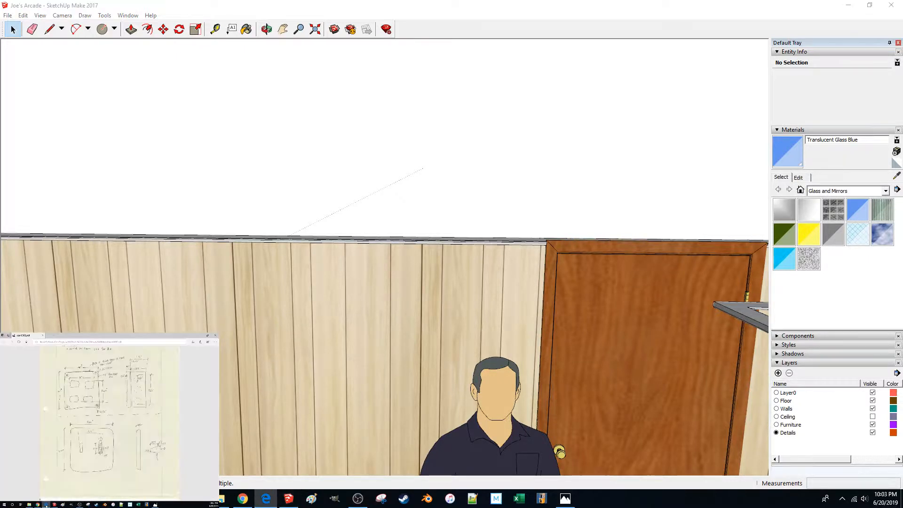
pyautogui.scroll(6, 322, 299)
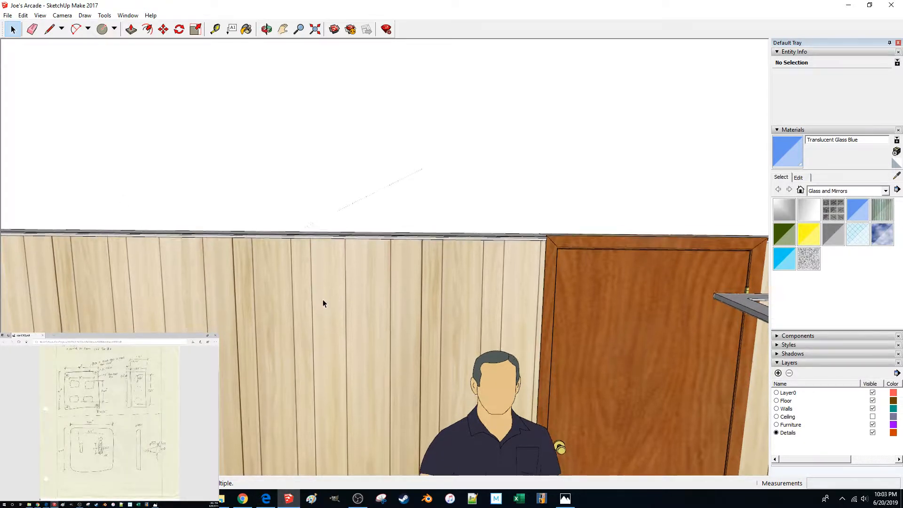
pyautogui.press('l')
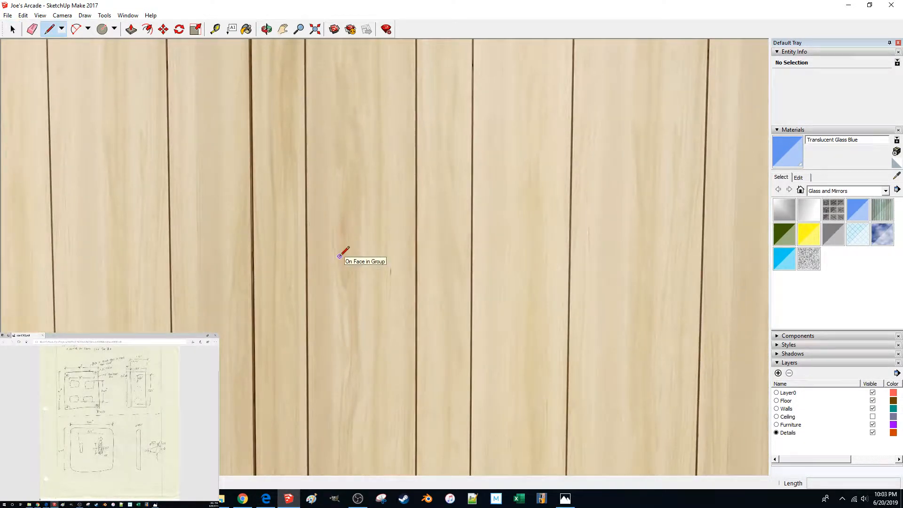
pyautogui.click(339, 256)
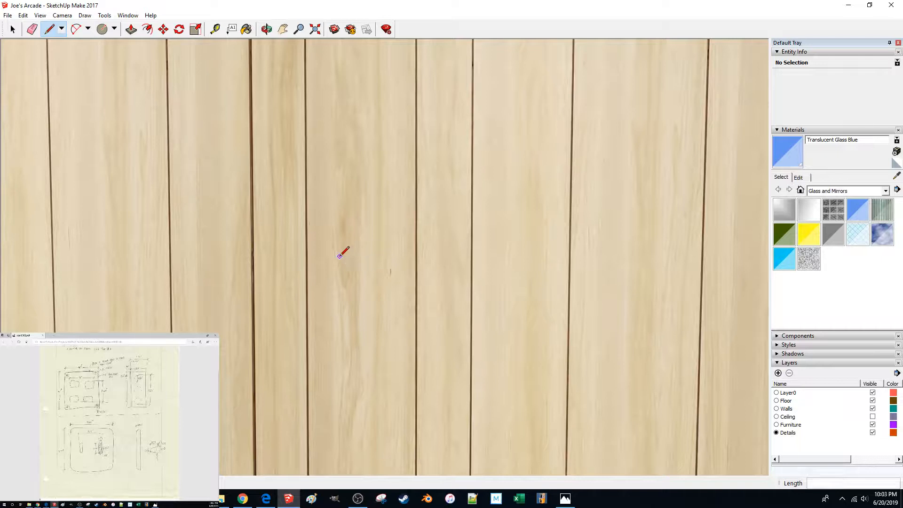
pyautogui.write('4.61')
pyautogui.press('Return')
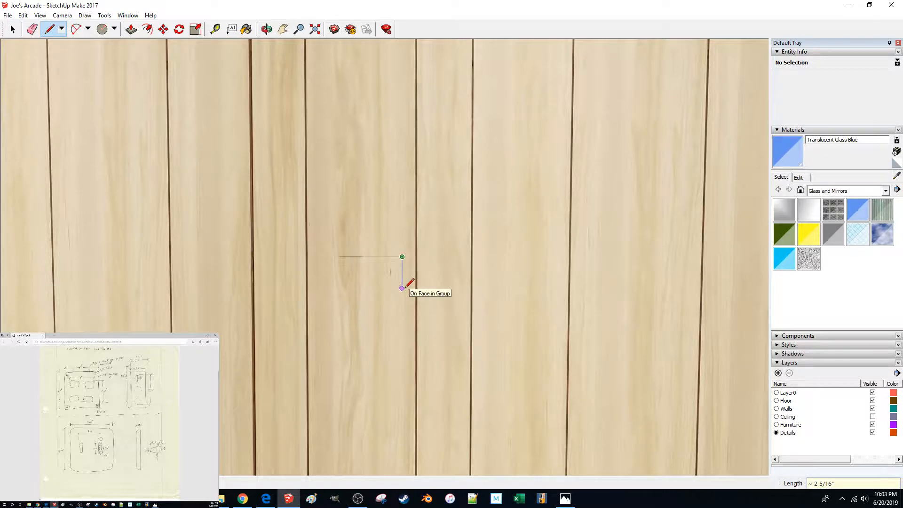
pyautogui.write('4.97')
pyautogui.press('Return')
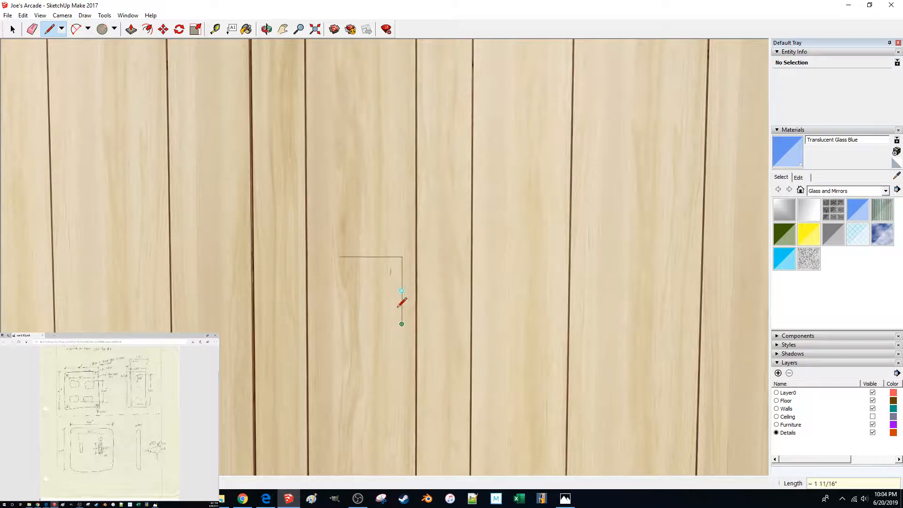
pyautogui.write('4')
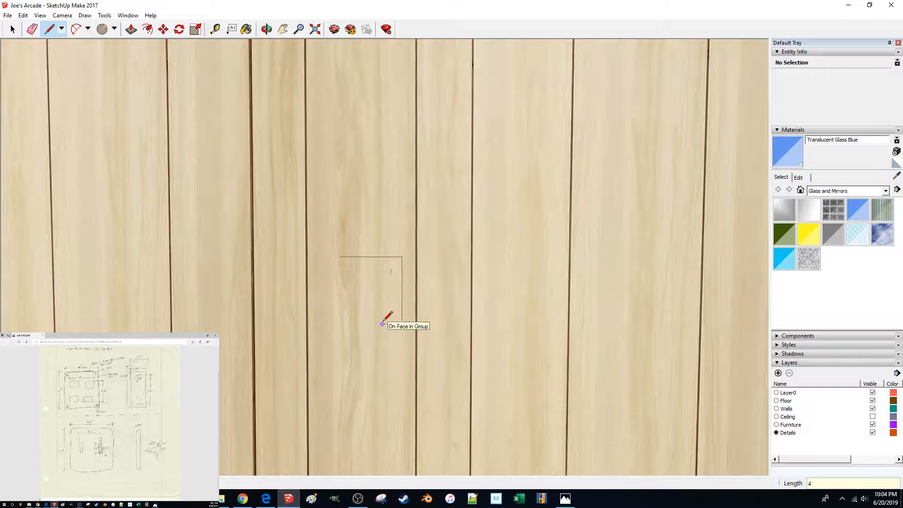
pyautogui.write('.61')
pyautogui.press('Return')
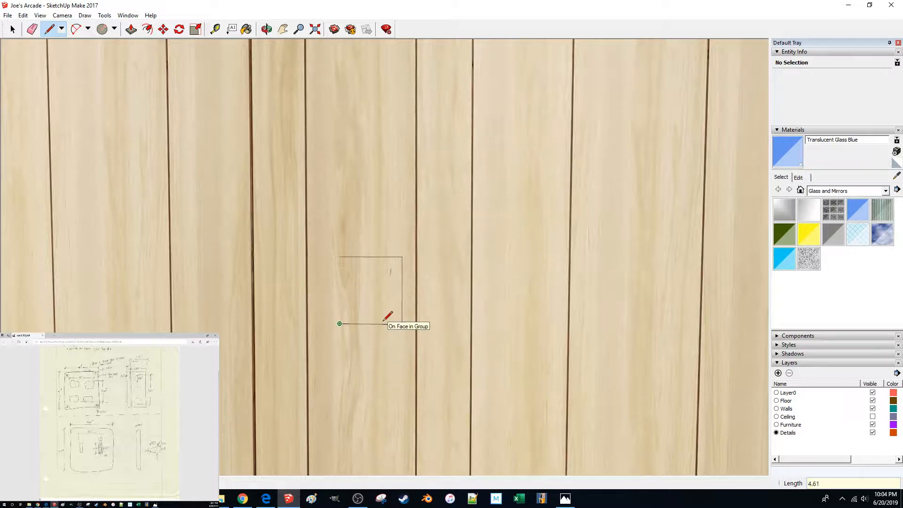
pyautogui.click(340, 257)
# Step: Draw a circle with a radius of .375 inches on the wall just above the rectangle
pyautogui.scroll(5, 342, 251)
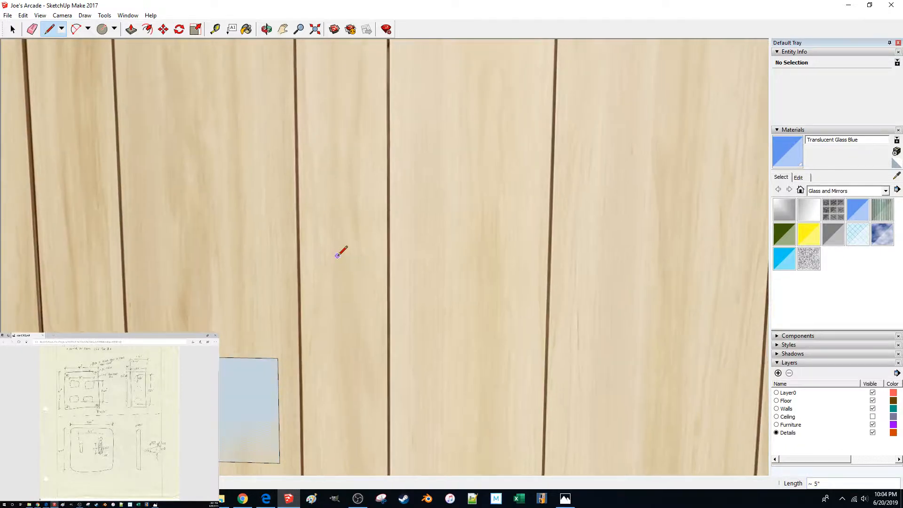
pyautogui.press('c')
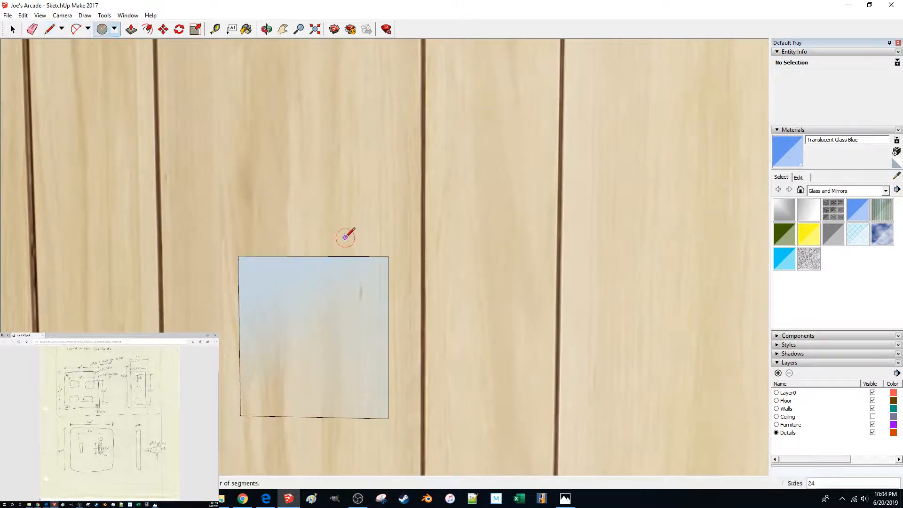
pyautogui.click(338, 205)
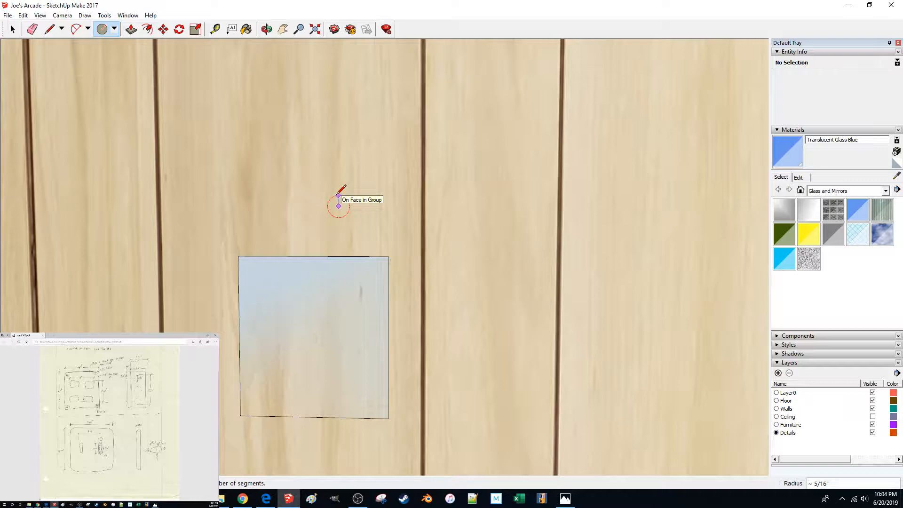
pyautogui.write('.375')
pyautogui.press('Return')
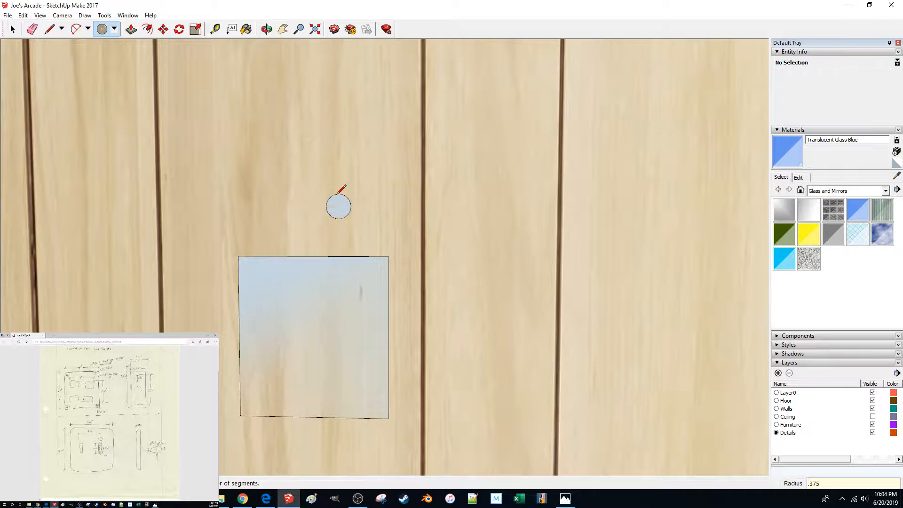
# Step: Draw lines from the circle's topmost point to its center and on to its rightmost point, separating the upper-right quarter
pyautogui.press('space')
pyautogui.scroll(10, 339, 197)
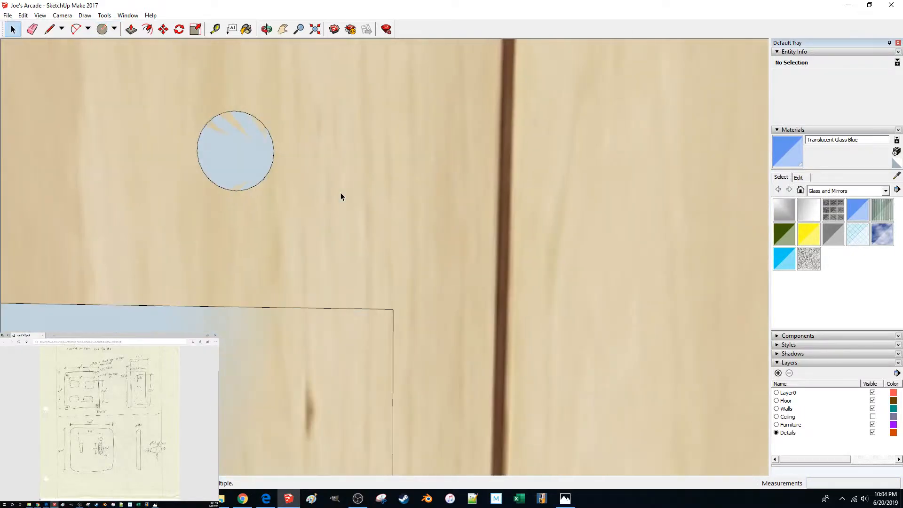
pyautogui.scroll(-3, 337, 199)
pyautogui.keyDown('shift'); pyautogui.moveTo(334, 195); pyautogui.dragTo(299, 239, button='middle'); pyautogui.keyUp('shift')
pyautogui.press('l')
pyautogui.click(366, 230)
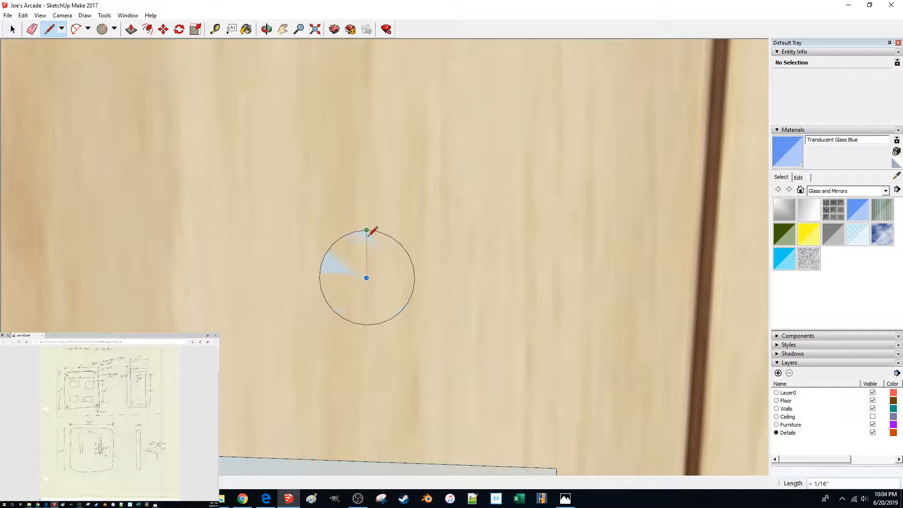
pyautogui.click(366, 278)
pyautogui.click(414, 278)
pyautogui.press('space')
# Step: Draw a 3/8 inch line along the rectangle's top edge, starting from its upper-right corner
pyautogui.scroll(-3, 371, 238)
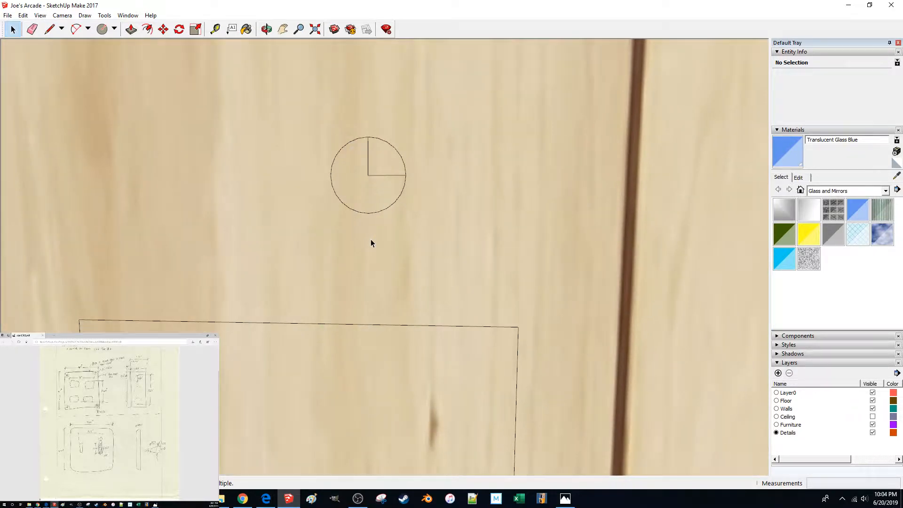
pyautogui.press('l')
pyautogui.click(518, 326)
pyautogui.write('3')
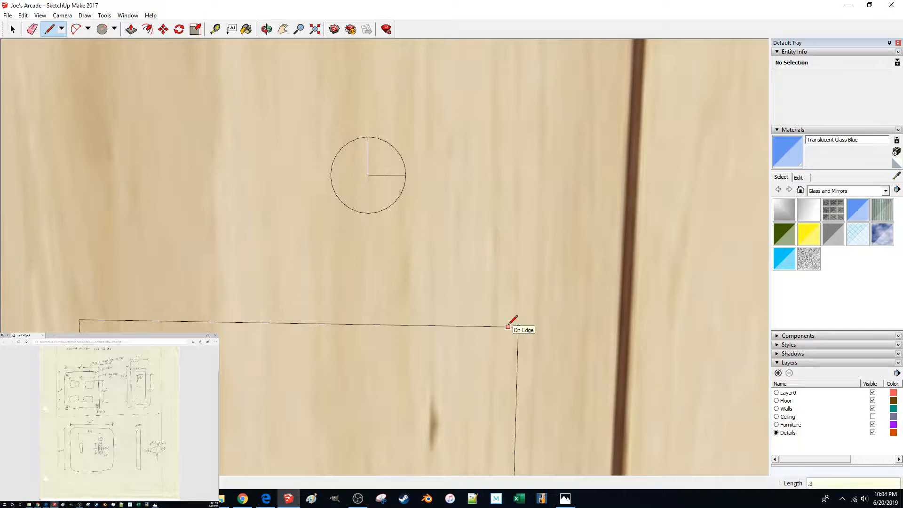
pyautogui.press('Return')
pyautogui.press('space')
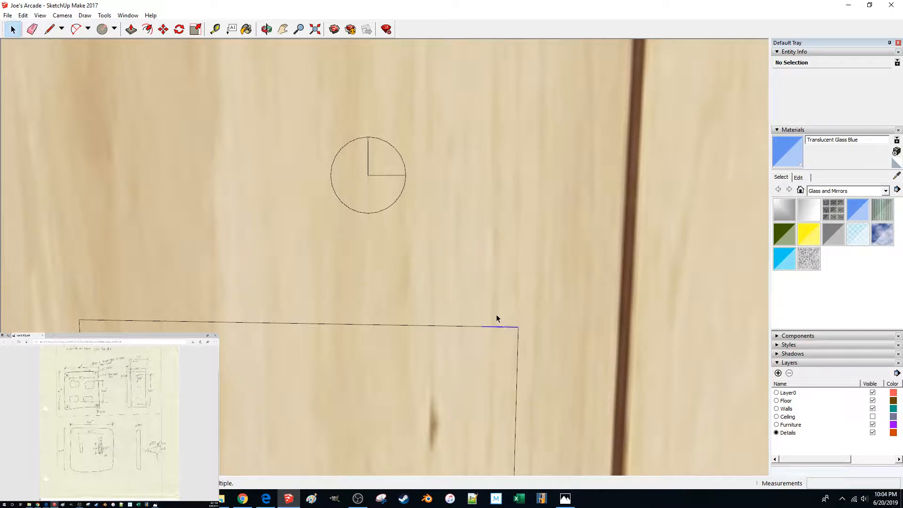
# Step: Copy the circle's upper-right quarter arc onto the rectangle's upper-right corner and delete the two leftover square corner edges
pyautogui.click(389, 142)
pyautogui.press('m')
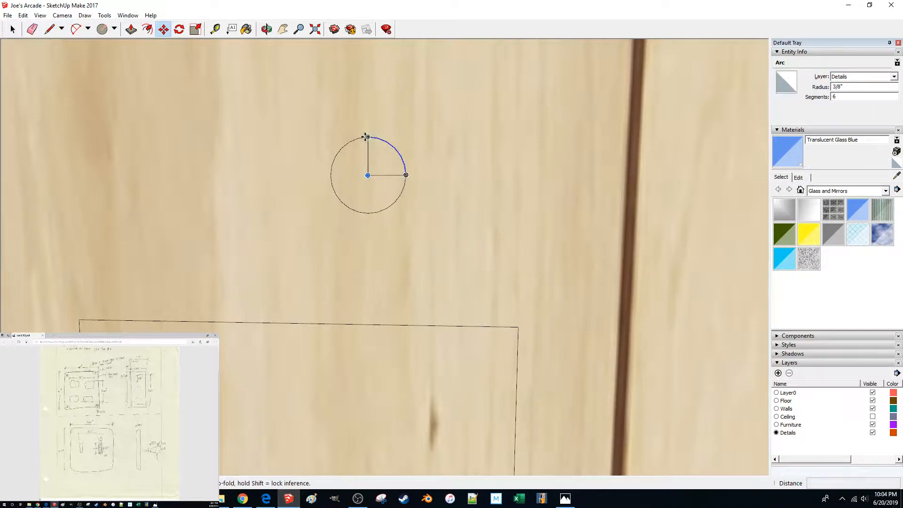
pyautogui.click(367, 137)
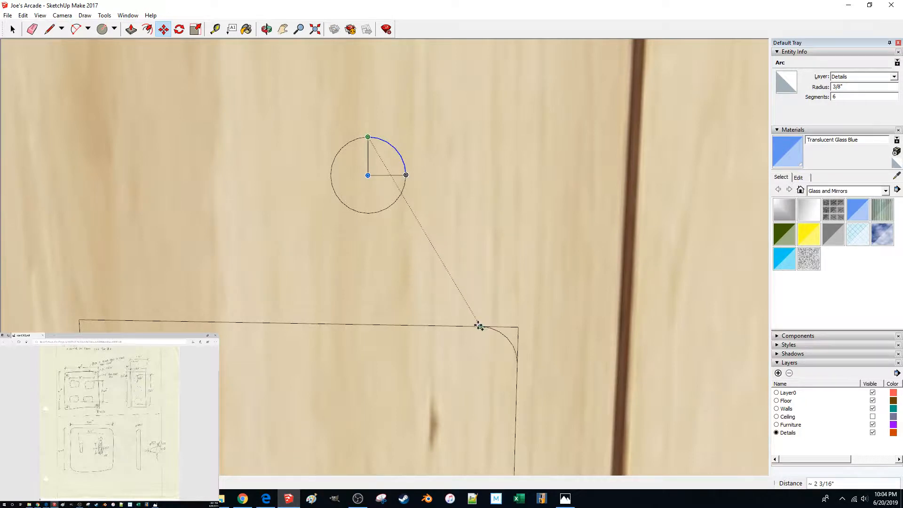
pyautogui.click(478, 327)
pyautogui.press('space')
pyautogui.click(504, 327)
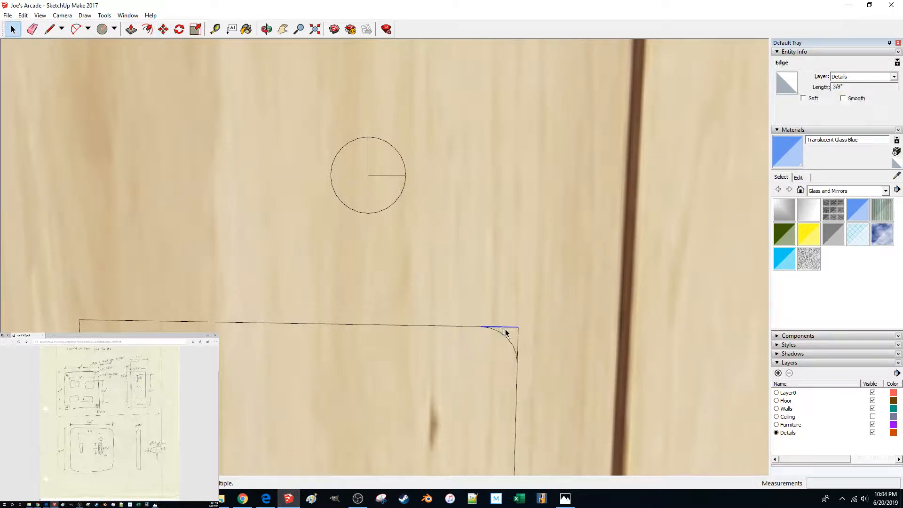
pyautogui.click(521, 335)
pyautogui.click(518, 334)
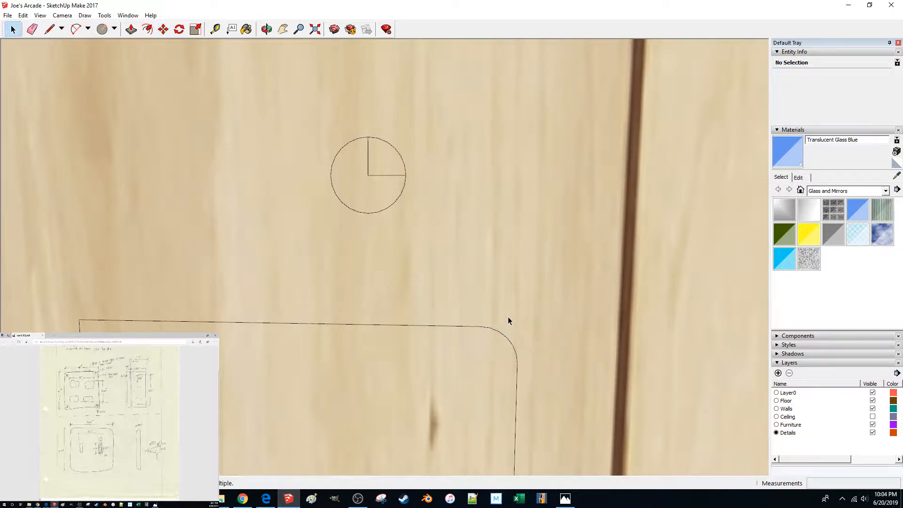
# Step: Delete the circle's upper-right arc and draw radius lines from its center to its lowest and leftmost points
pyautogui.scroll(-4, 507, 317)
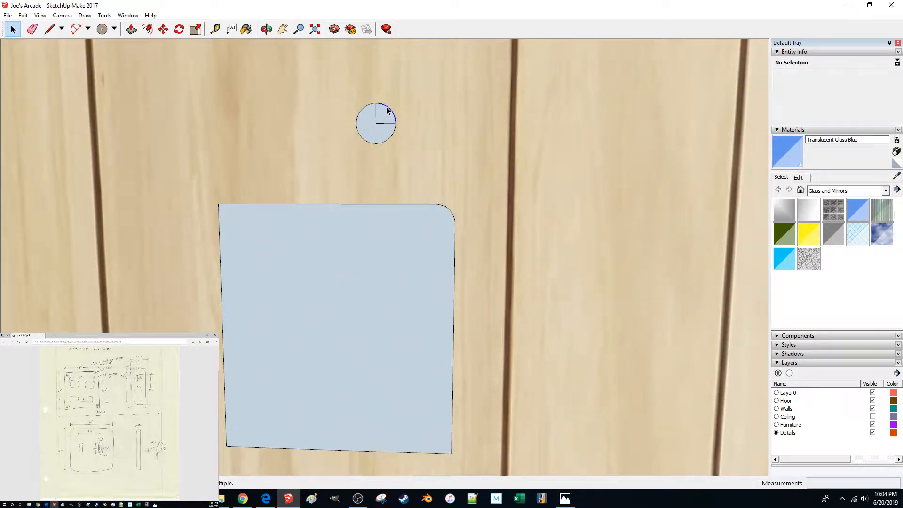
pyautogui.click(388, 109)
pyautogui.press('Delete')
pyautogui.press('l')
pyautogui.click(375, 123)
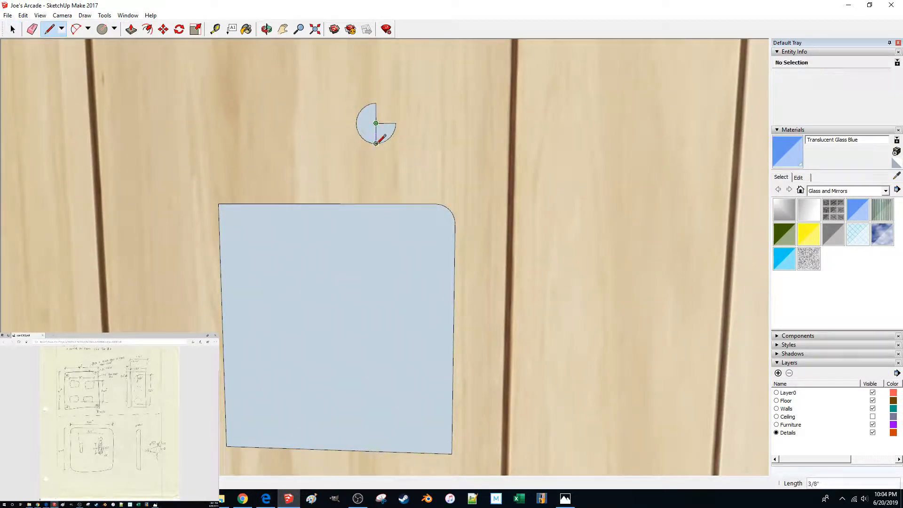
pyautogui.click(356, 123)
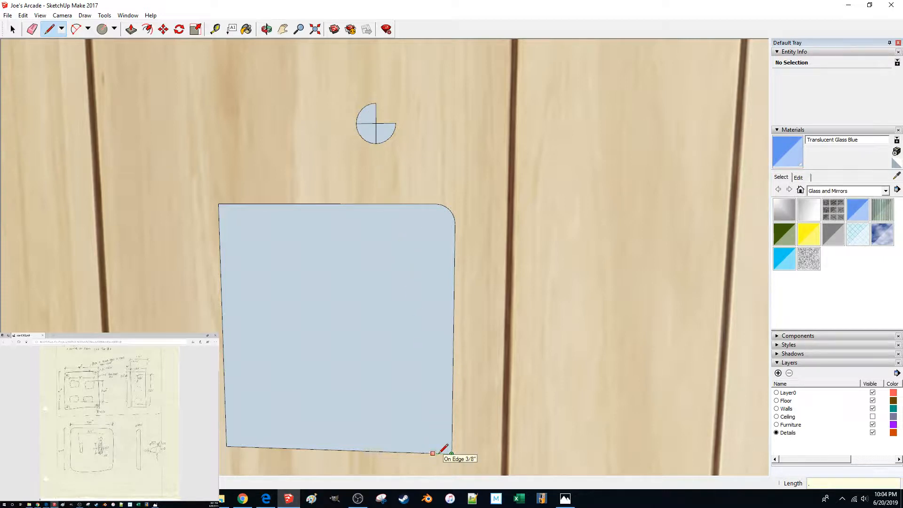
# Step: Copy the circle's lower-right quarter arc onto the rectangle's lower-right corner
pyautogui.press('space')
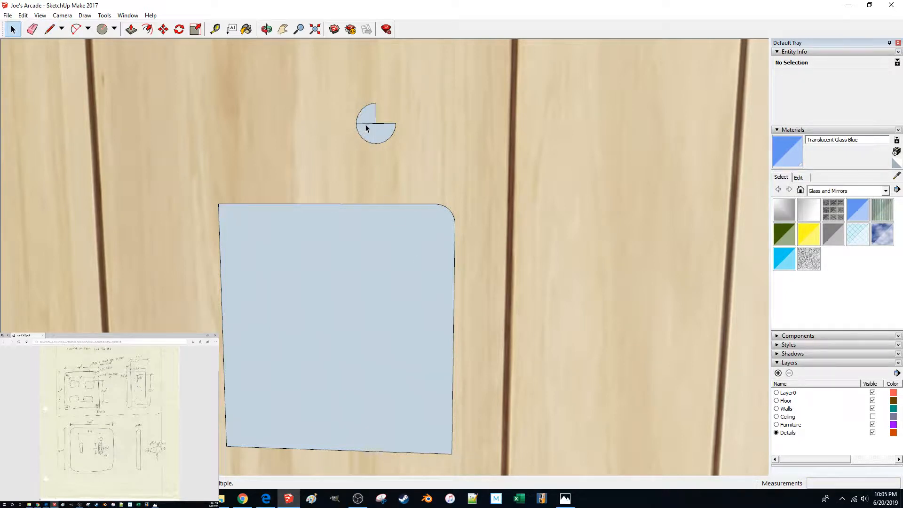
pyautogui.click(385, 140)
pyautogui.press('m')
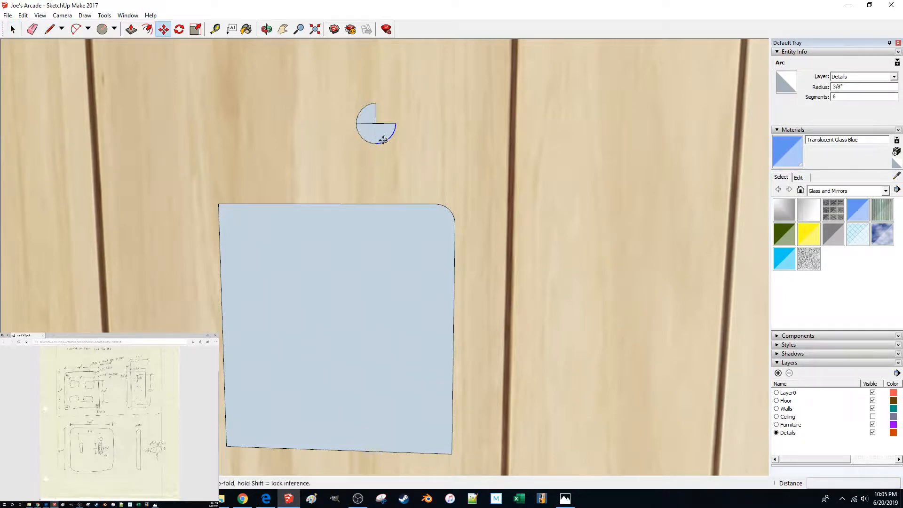
pyautogui.click(376, 143)
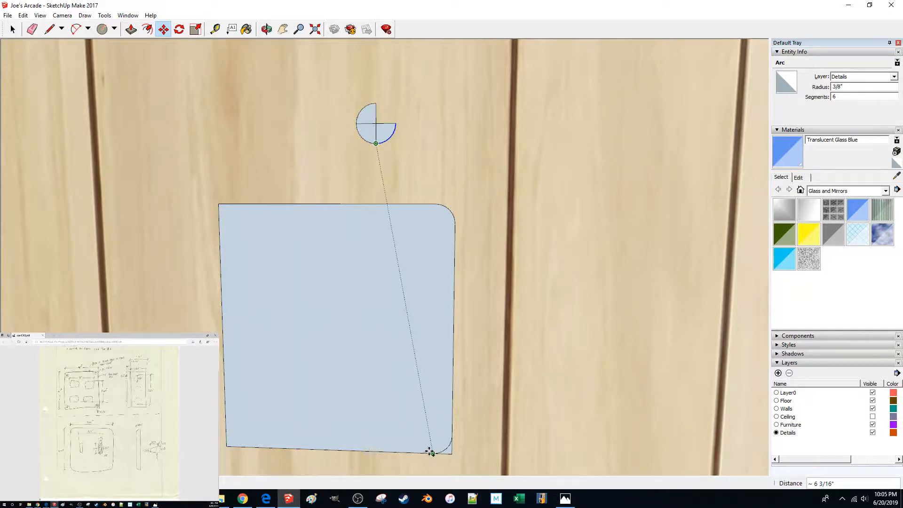
pyautogui.press('Escape')
# Step: Delete the circle's lower-right arc with its horizontal radius line and the leftover square edges at the rectangle's lower-right corner
pyautogui.press('space')
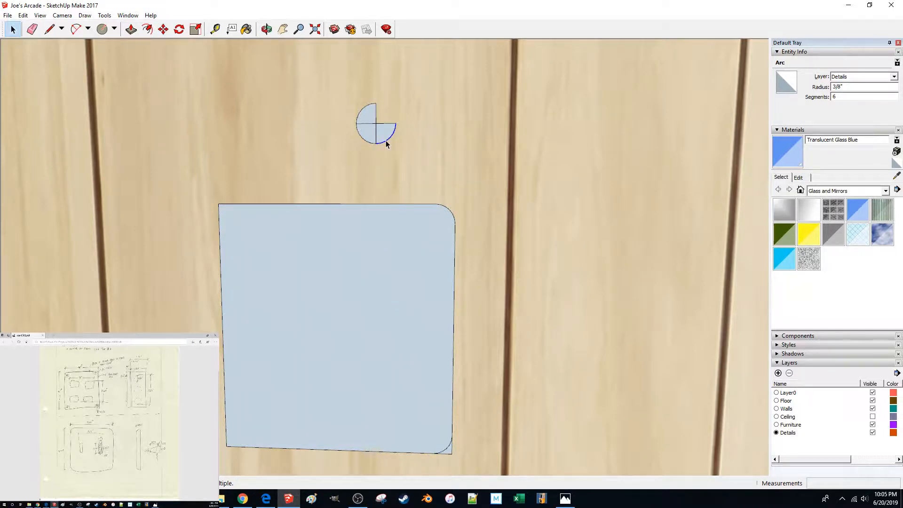
pyautogui.click(385, 126)
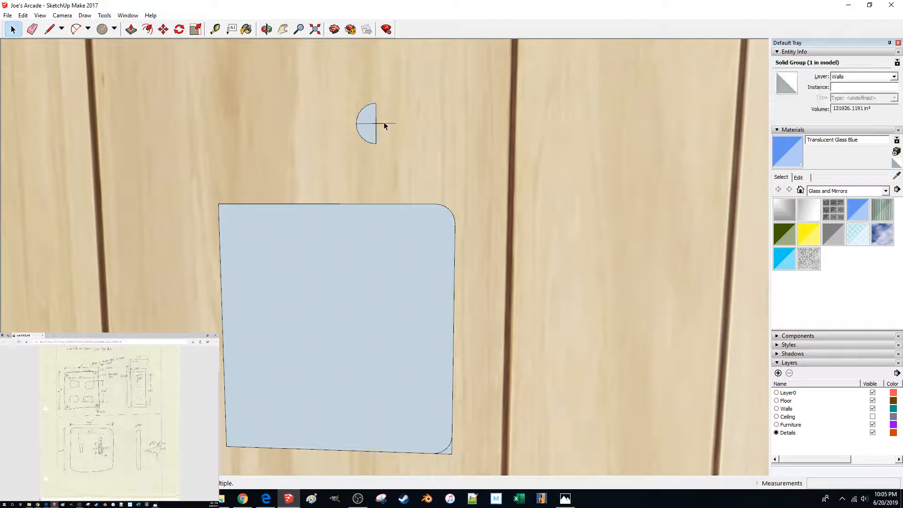
pyautogui.click(384, 123)
pyautogui.press('Delete')
pyautogui.click(453, 457)
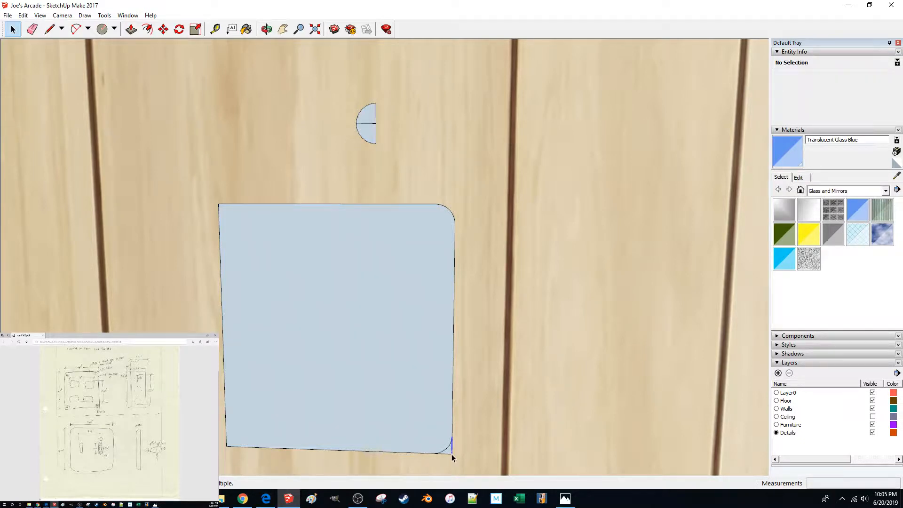
# Step: Draw a 3/8 inch line along the rectangle's bottom edge, starting from its lower-left corner
pyautogui.press('l')
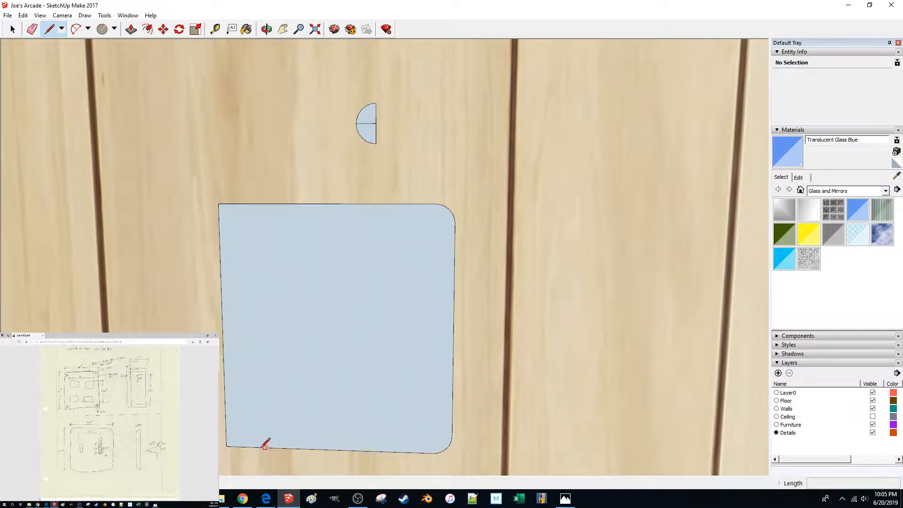
pyautogui.click(226, 446)
pyautogui.write('.')
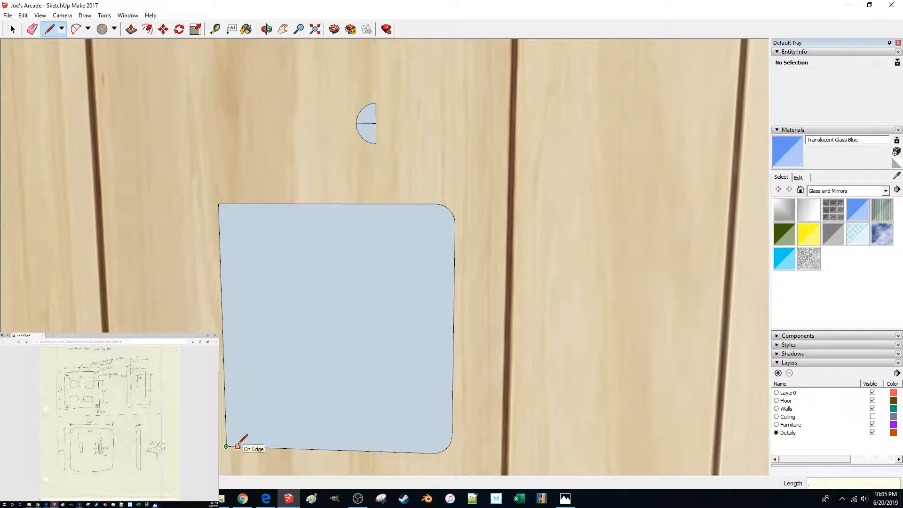
pyautogui.write('37')
pyautogui.press('Return')
pyautogui.press('space')
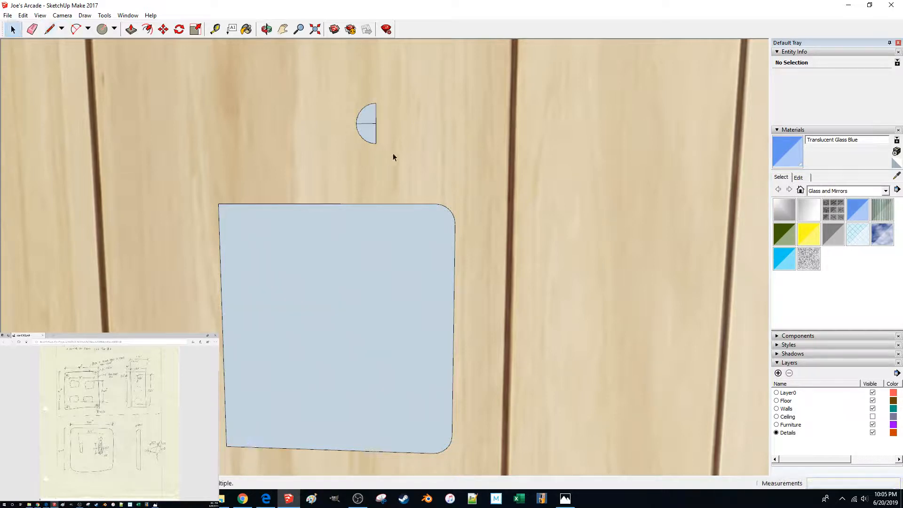
# Step: Copy the circle's lower-left quarter arc onto the rectangle's lower-left corner and delete the leftover square corner edges
pyautogui.click(368, 144)
pyautogui.press('m')
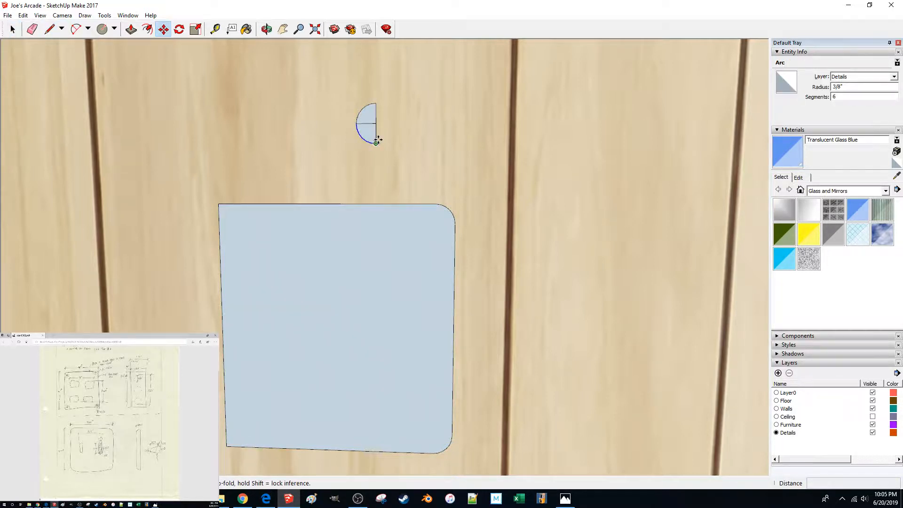
pyautogui.click(375, 143)
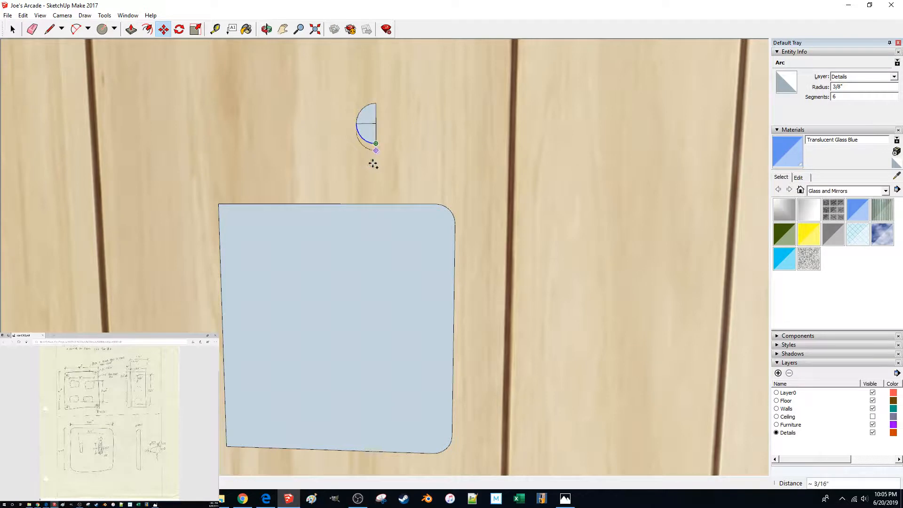
pyautogui.click(242, 447)
pyautogui.press('space')
pyautogui.click(227, 443)
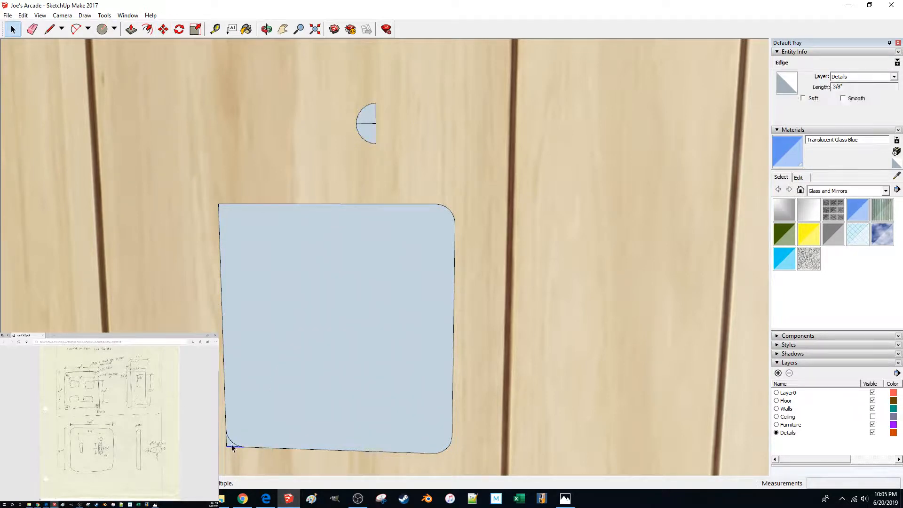
pyautogui.press('Delete')
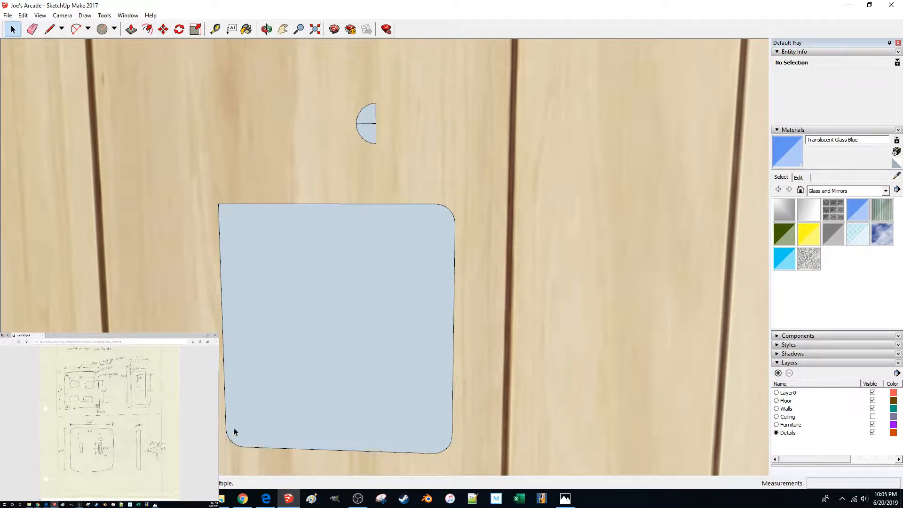
# Step: Delete the circle's lower-left arc and its lower vertical radius line, keeping only the upper-left quarter
pyautogui.click(374, 133)
pyautogui.click(376, 139)
pyautogui.press('Delete')
pyautogui.click(372, 144)
pyautogui.click(372, 143)
pyautogui.press('Delete')
# Step: Draw a 3/8 inch line along the rectangle's top edge, starting from its upper-left corner
pyautogui.press('l')
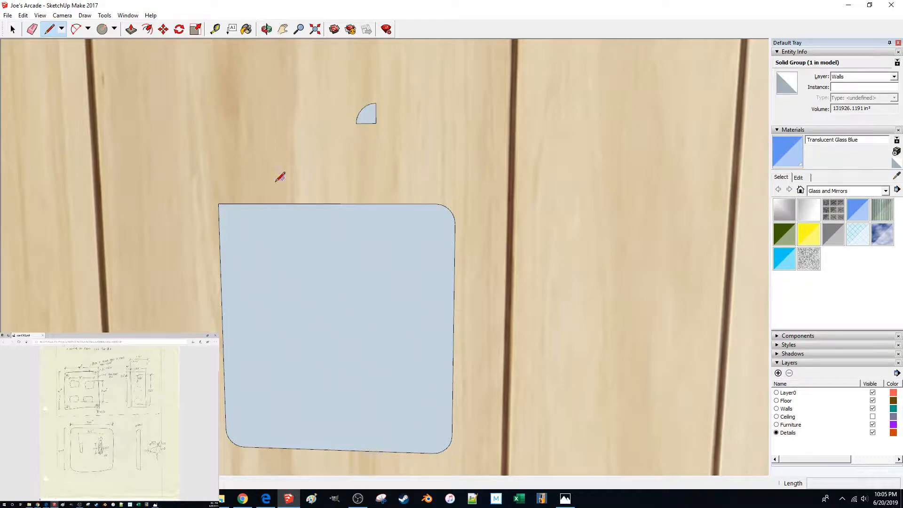
pyautogui.click(218, 203)
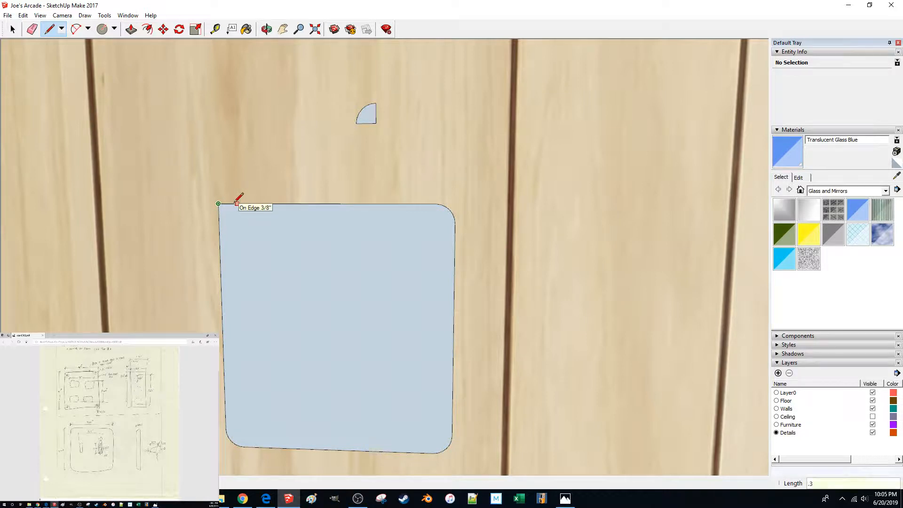
pyautogui.press('space')
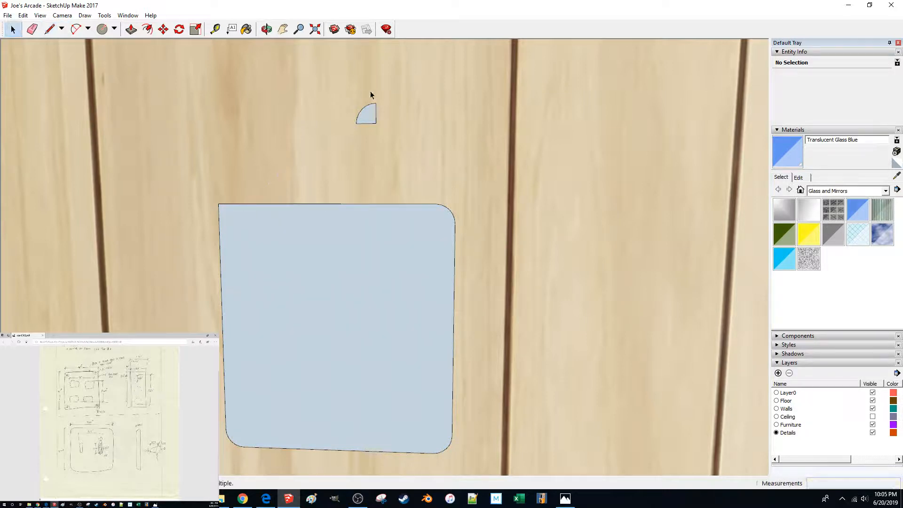
# Step: Delete the two radius lines of the remaining quarter circle, leaving only its arc
pyautogui.click(376, 113)
pyautogui.press('Delete')
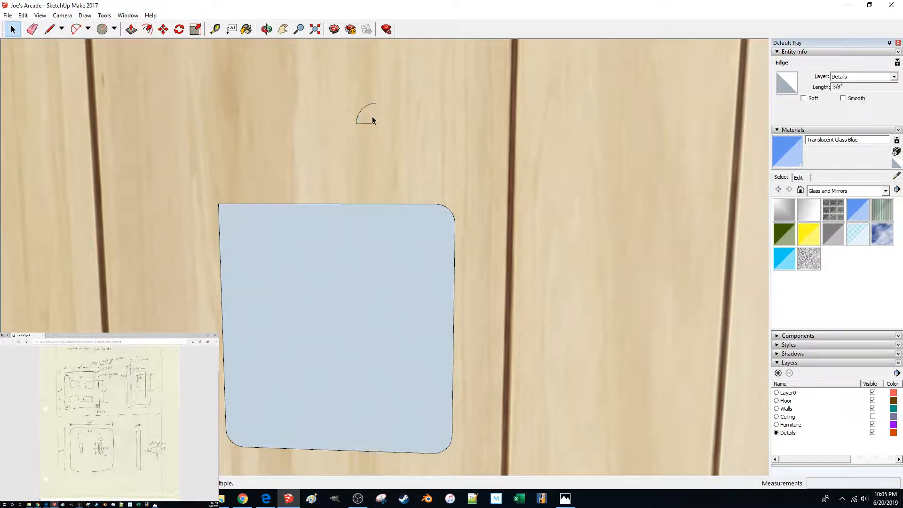
pyautogui.click(370, 123)
# Step: Move the remaining quarter arc onto the rectangle's upper-left corner and delete the leftover square corner edges
pyautogui.click(369, 109)
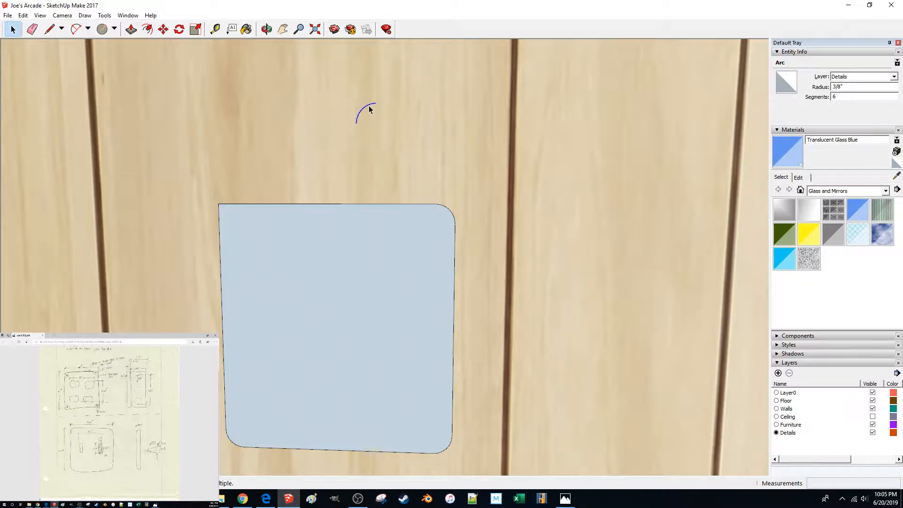
pyautogui.press('m')
pyautogui.click(376, 103)
pyautogui.click(233, 205)
pyautogui.press('space')
pyautogui.click(223, 207)
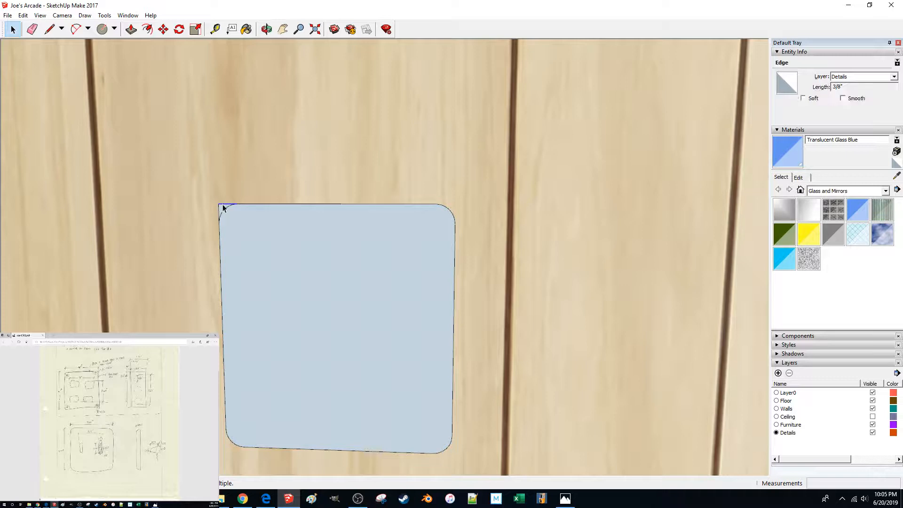
pyautogui.press('Delete')
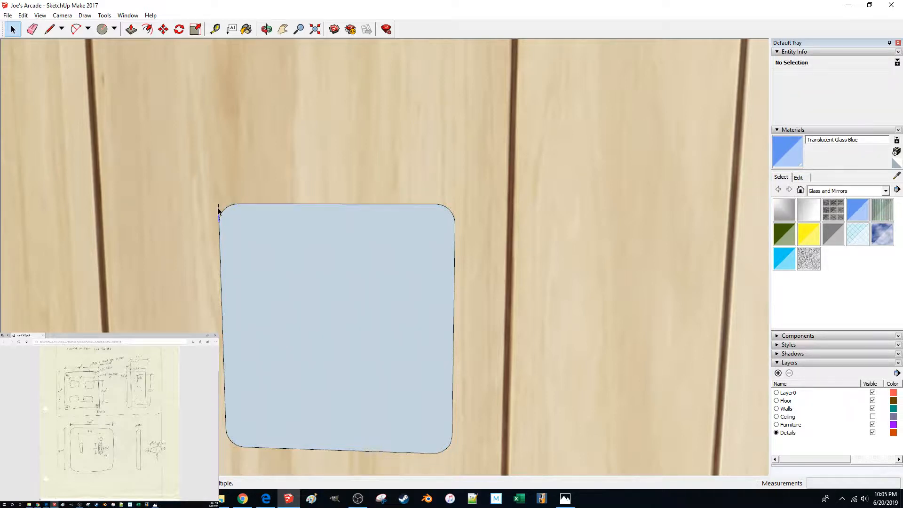
# Step: From the right edge's lower end, draw a 0.375 inch line inward across the plate and a 0.15 inch line from its end along the red axis
pyautogui.scroll(-3, 292, 229)
pyautogui.moveTo(296, 236); pyautogui.dragTo(451, 225, button='middle')
pyautogui.scroll(-6, 448, 230)
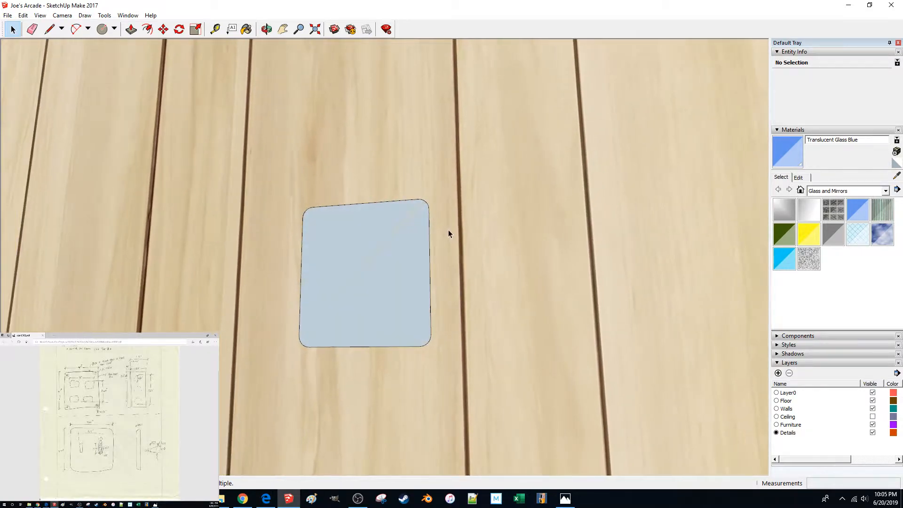
pyautogui.moveTo(448, 229); pyautogui.dragTo(378, 301, button='middle')
pyautogui.scroll(3, 379, 314)
pyautogui.scroll(3, 379, 301)
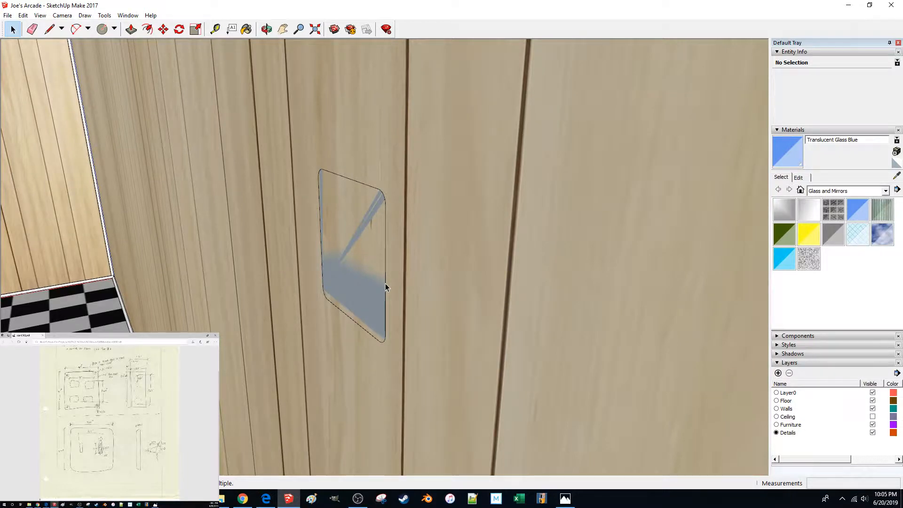
pyautogui.moveTo(385, 283); pyautogui.dragTo(429, 282, button='middle')
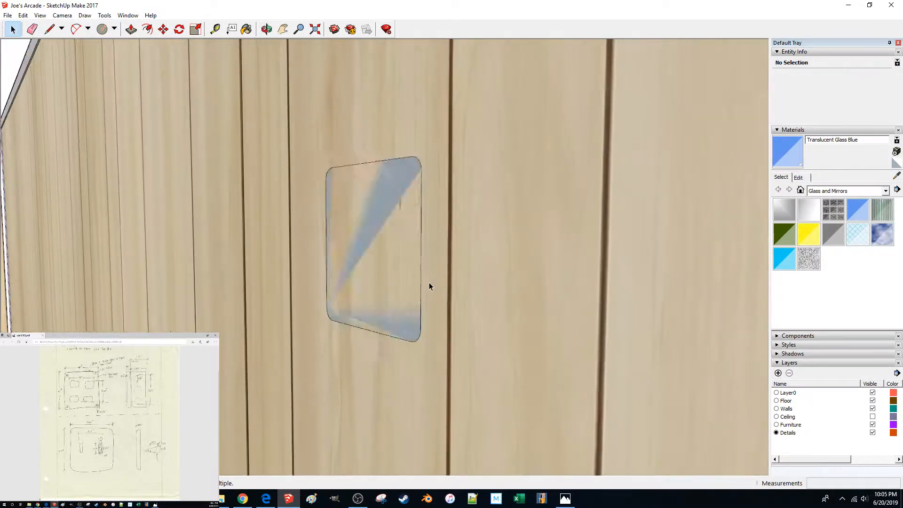
pyautogui.scroll(3, 399, 346)
pyautogui.press('l')
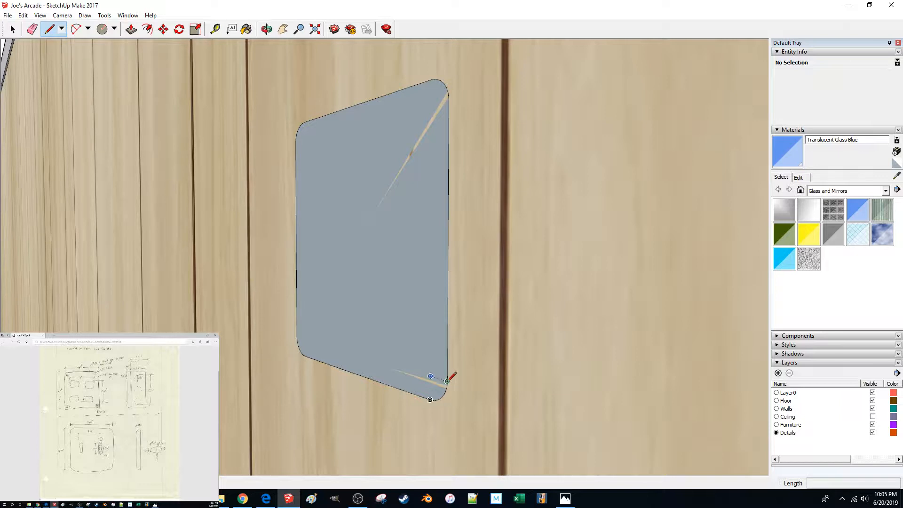
pyautogui.click(447, 381)
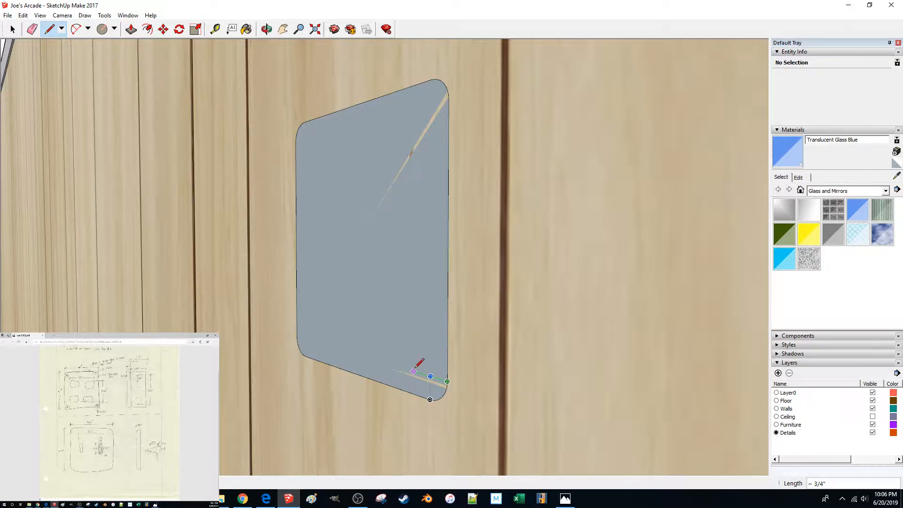
pyautogui.write('.375')
pyautogui.press('Return')
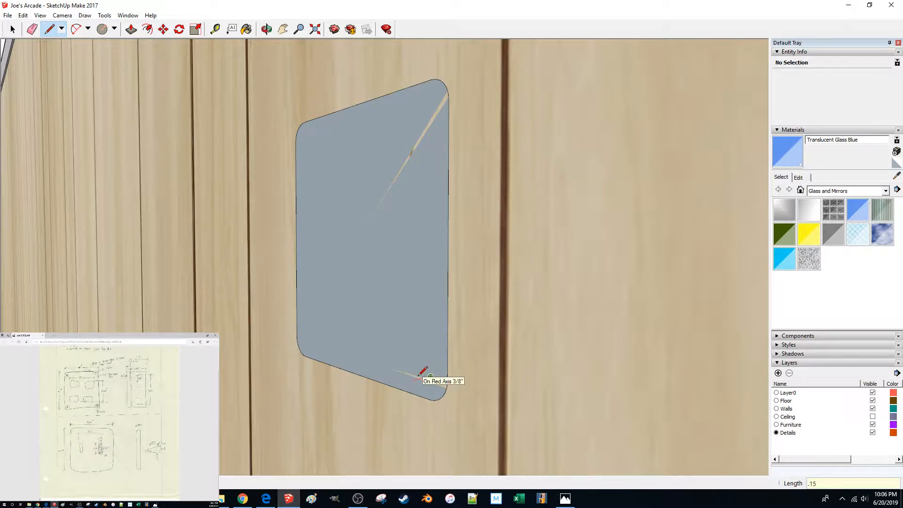
pyautogui.press('Return')
# Step: Draw an arc with a bulge of about 1/16 inch joining the open ends of the two profile lines, closing the edge profile
pyautogui.moveTo(439, 361); pyautogui.dragTo(432, 384, button='middle')
pyautogui.scroll(5, 432, 384)
pyautogui.scroll(-2, 426, 379)
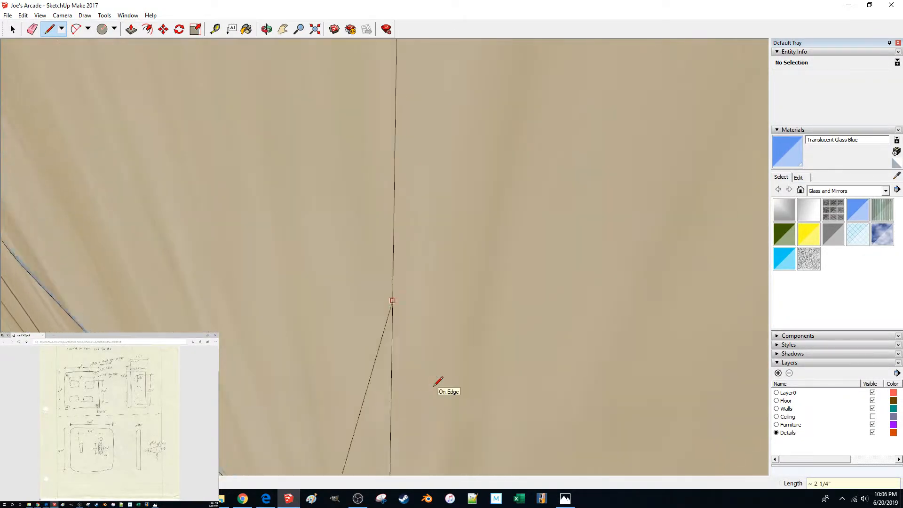
pyautogui.scroll(-2, 428, 374)
pyautogui.press('a')
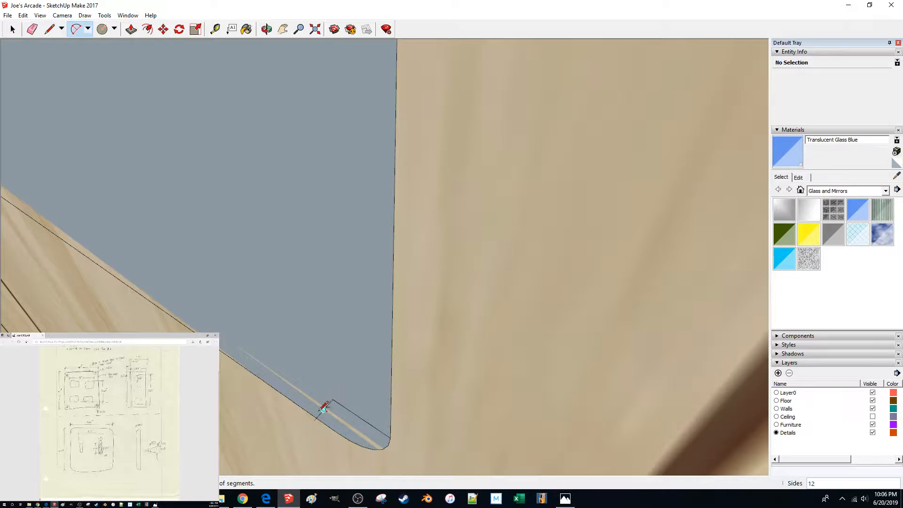
pyautogui.click(315, 419)
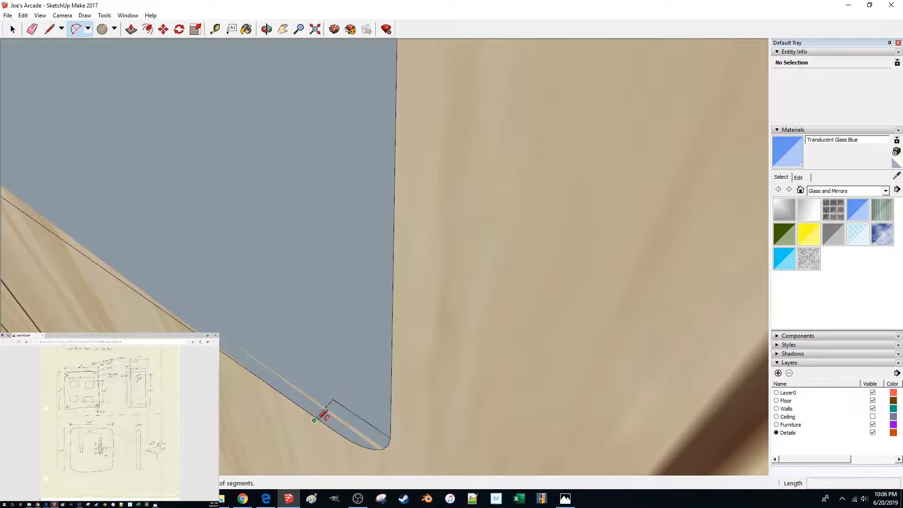
pyautogui.click(391, 436)
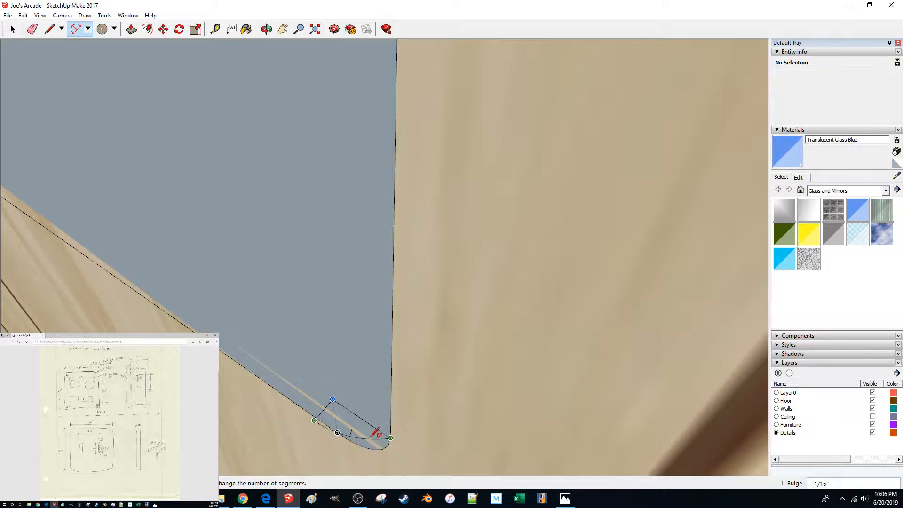
pyautogui.click(370, 438)
# Step: Delete the plate's large face, keeping its rounded outline and the small edge profile
pyautogui.scroll(2, 391, 440)
pyautogui.scroll(-3, 431, 435)
pyautogui.moveTo(431, 435); pyautogui.dragTo(370, 322, button='middle')
pyautogui.press('space')
pyautogui.click(369, 319)
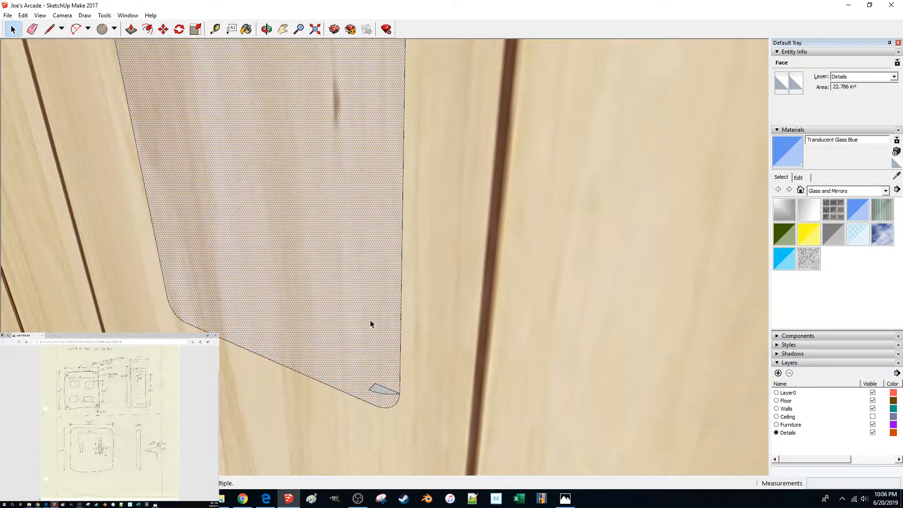
pyautogui.press('Delete')
# Step: Try to sweep the small edge profile along single sides of the plate outline with Follow Me, undoing each attempt
pyautogui.scroll(-4, 372, 322)
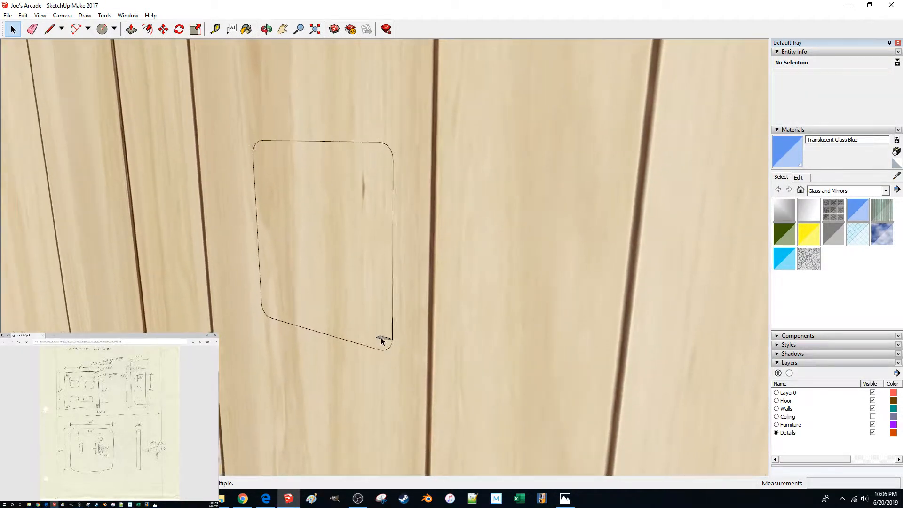
pyautogui.scroll(4, 381, 340)
pyautogui.click(379, 414)
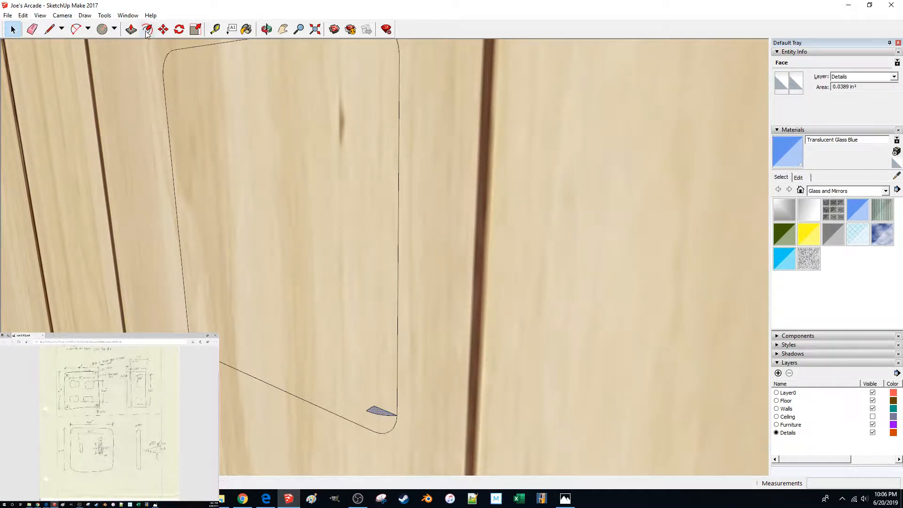
pyautogui.click(104, 16)
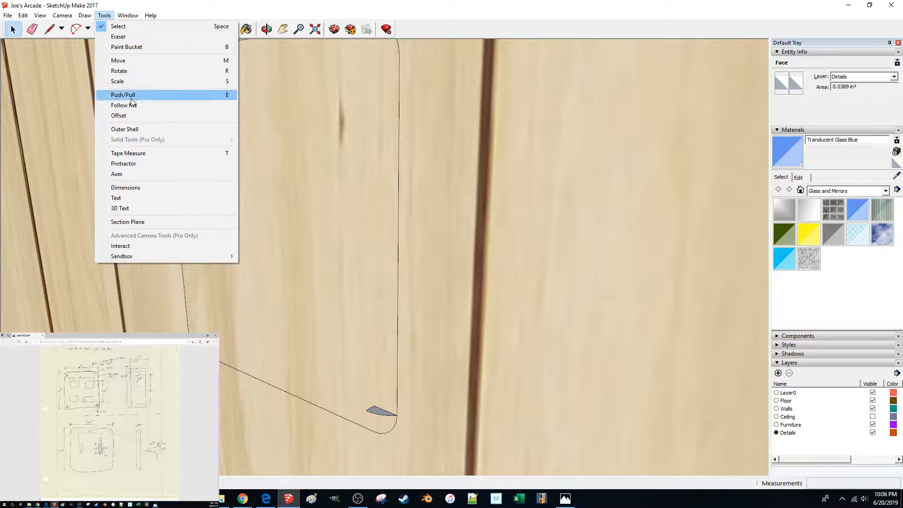
pyautogui.click(135, 105)
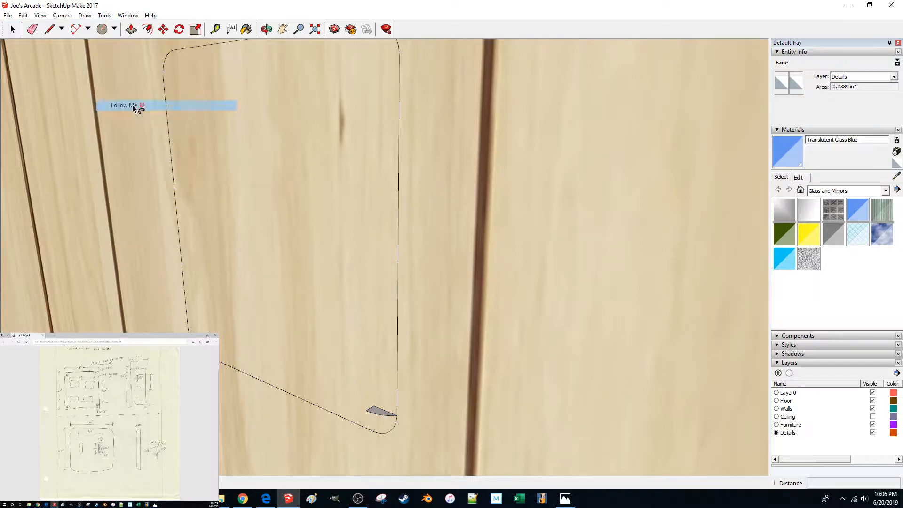
pyautogui.click(390, 418)
pyautogui.click(388, 414)
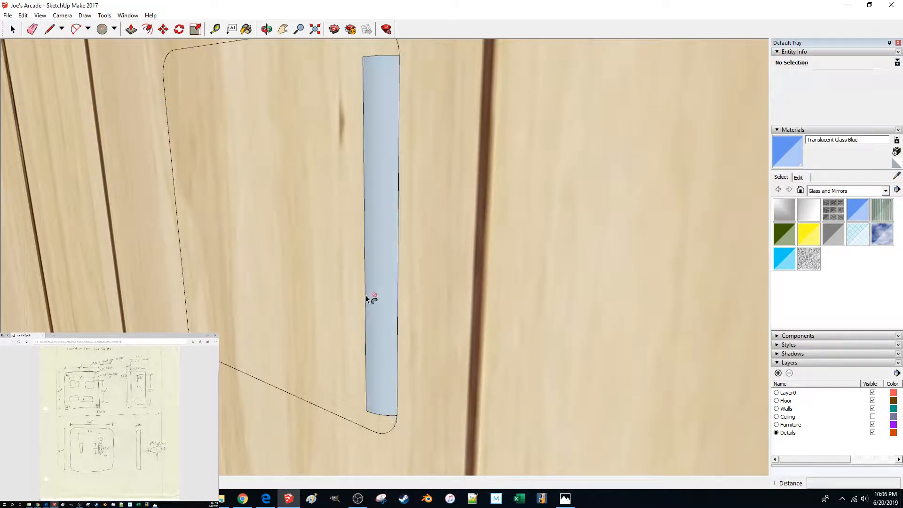
pyautogui.hotkey('ctrl', 'z')
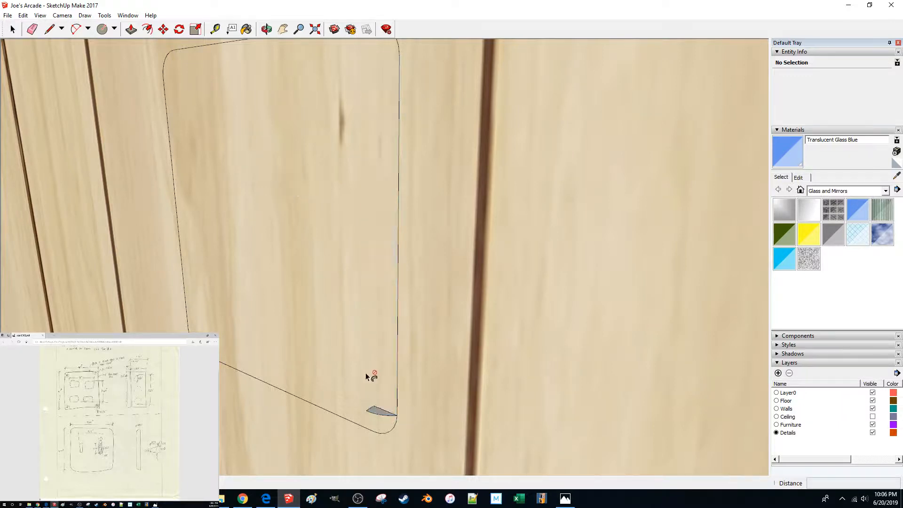
pyautogui.click(375, 415)
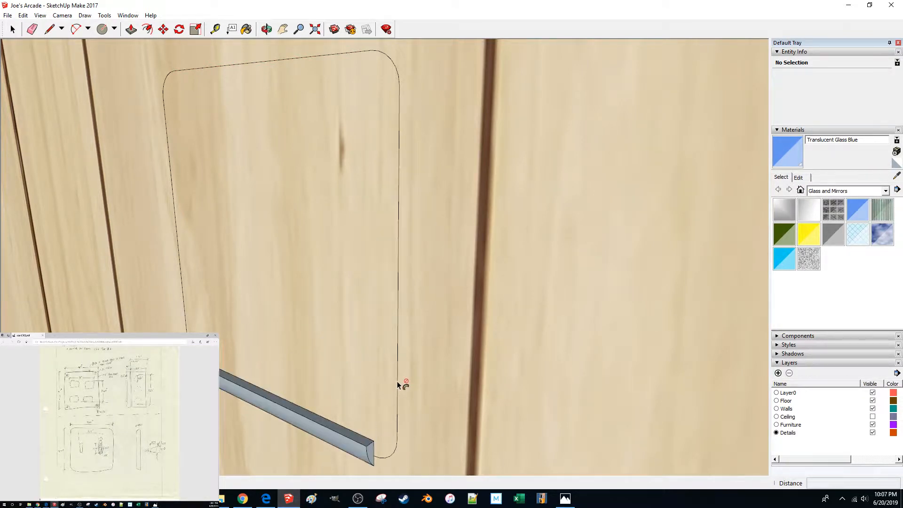
pyautogui.hotkey('ctrl', 'z')
# Step: Sweep the edge profile around the plate's entire rounded outline, back to its starting corner, with Follow Me
pyautogui.moveTo(397, 381); pyautogui.dragTo(376, 385, button='middle')
pyautogui.scroll(-3, 371, 375)
pyautogui.click(386, 396)
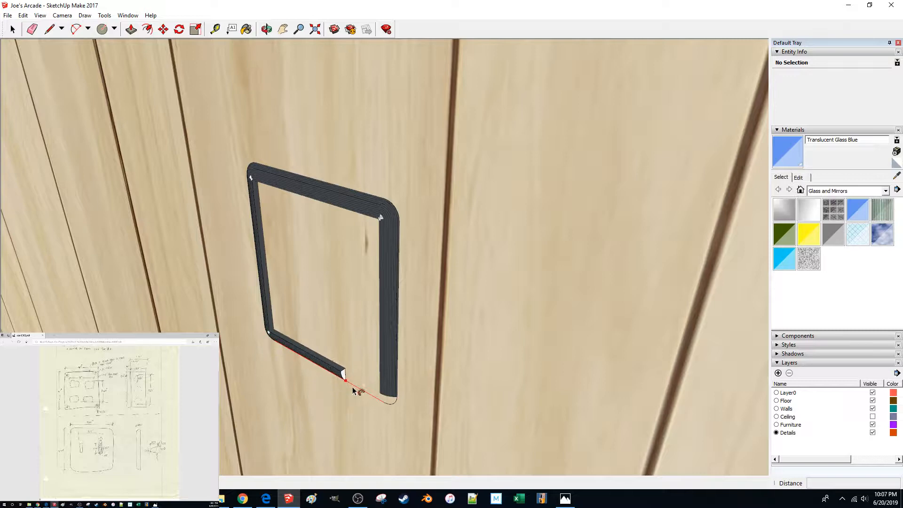
pyautogui.click(399, 399)
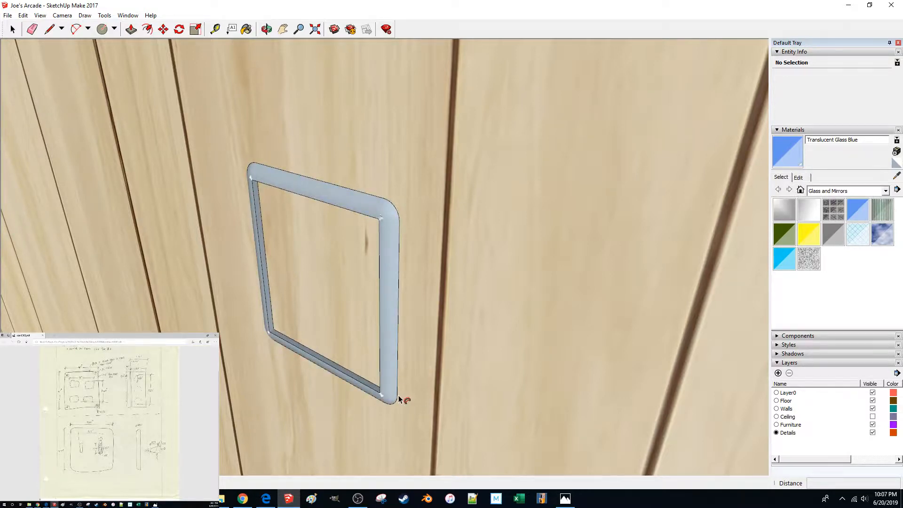
# Step: Reverse the faces of the swept rim surface
pyautogui.moveTo(398, 220); pyautogui.dragTo(425, 203, button='middle')
pyautogui.scroll(5, 425, 204)
pyautogui.scroll(-2, 431, 211)
pyautogui.scroll(-3, 433, 212)
pyautogui.press('space')
pyautogui.scroll(3, 343, 325)
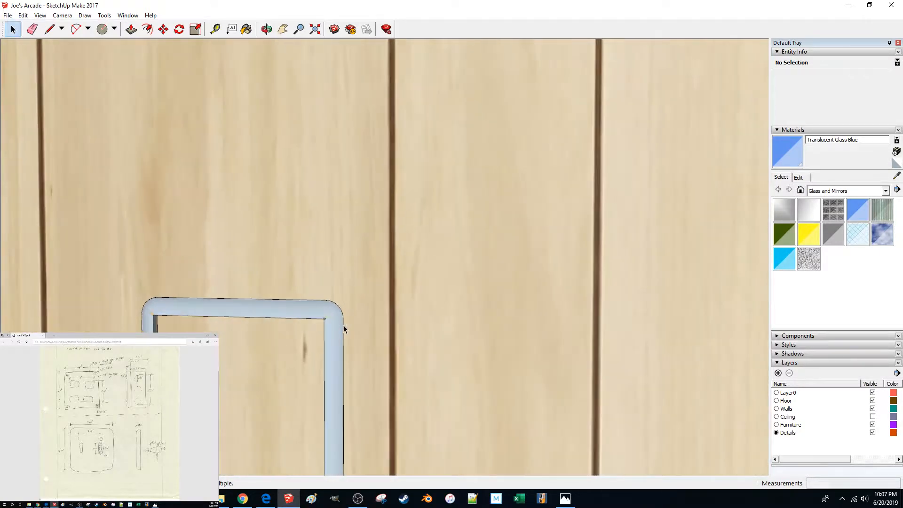
pyautogui.click(344, 329)
pyautogui.rightClick(344, 330)
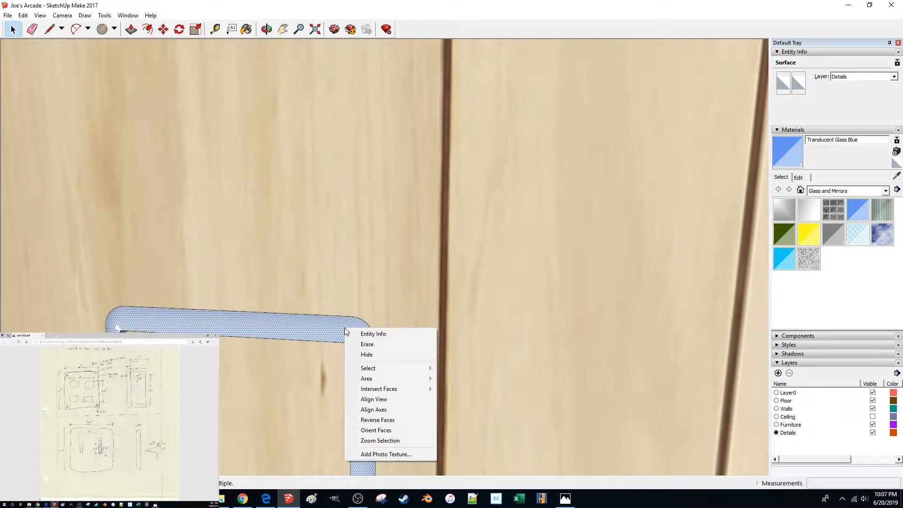
pyautogui.press('r')
pyautogui.rightClick(340, 331)
pyautogui.press('Escape')
# Step: Inspect the rim's inner corners and remove the swept rim, leaving only the plate outline and edge profile
pyautogui.click(347, 290)
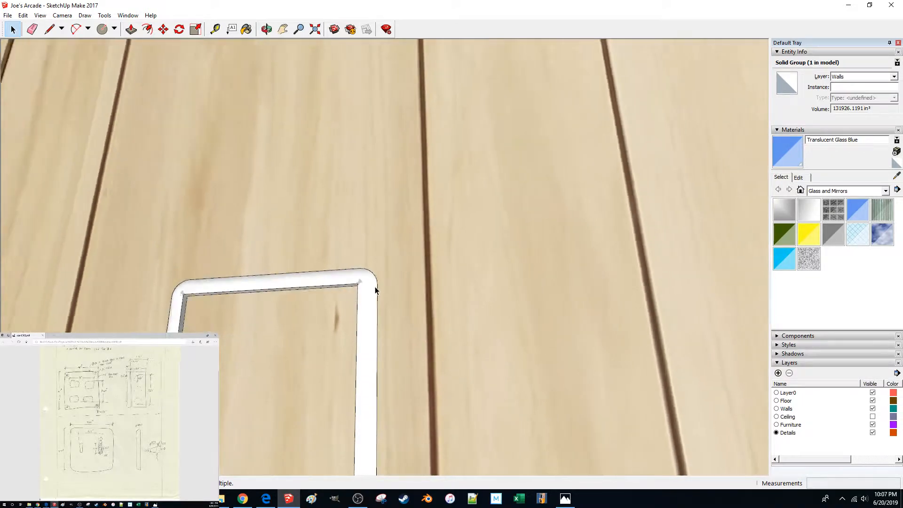
pyautogui.scroll(6, 383, 298)
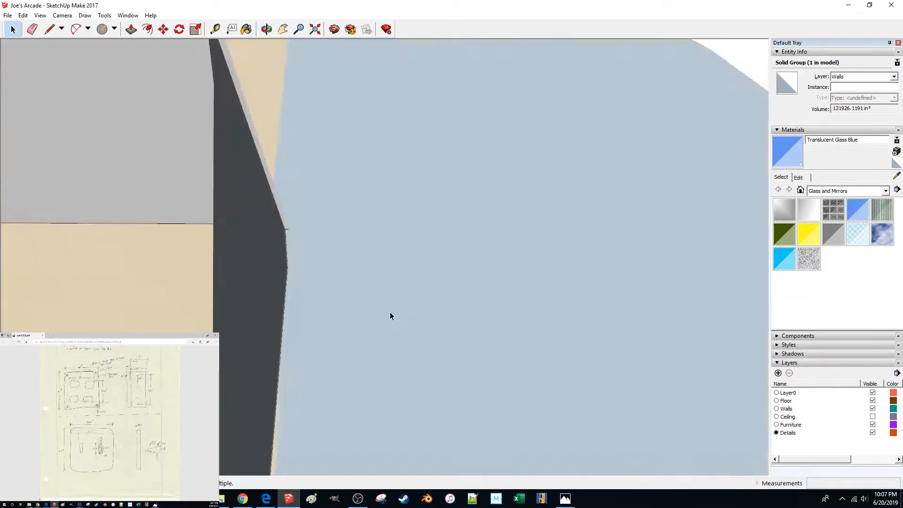
pyautogui.scroll(-4, 390, 314)
pyautogui.click(397, 318)
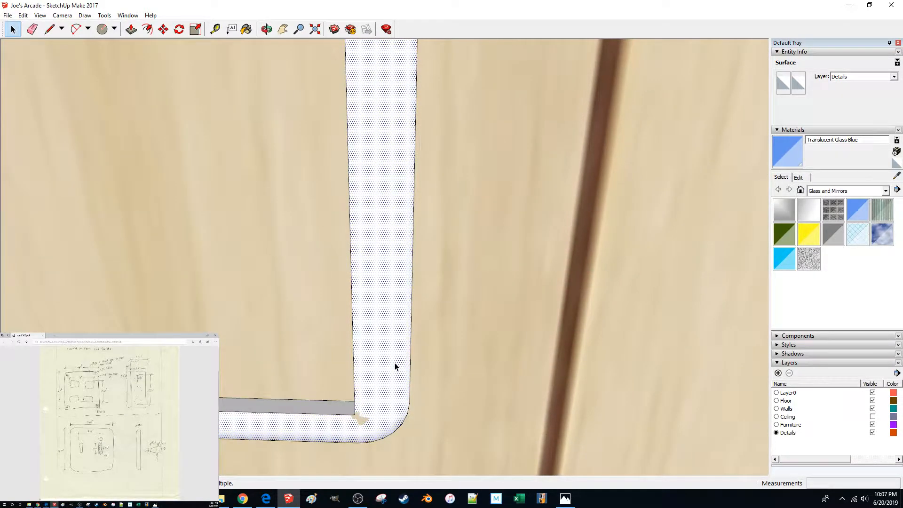
pyautogui.press('Delete')
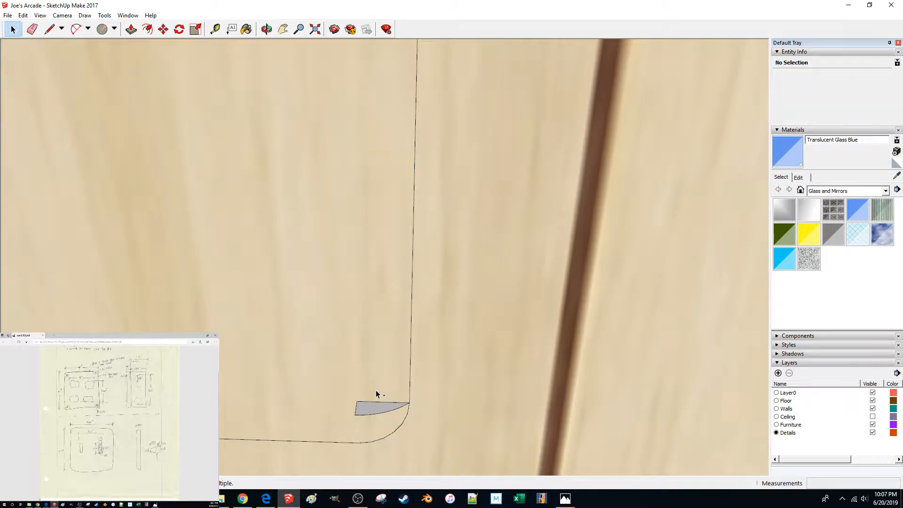
# Step: Replace the profile's arc with an 8-segment arc joining the open ends of the two profile lines
pyautogui.press('a')
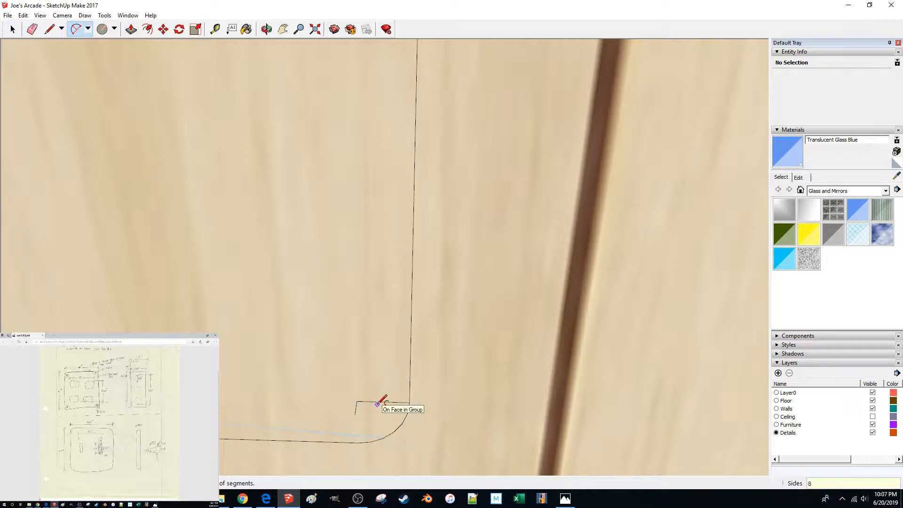
pyautogui.click(354, 414)
pyautogui.moveTo(369, 421); pyautogui.dragTo(401, 380, button='middle')
pyautogui.click(407, 346)
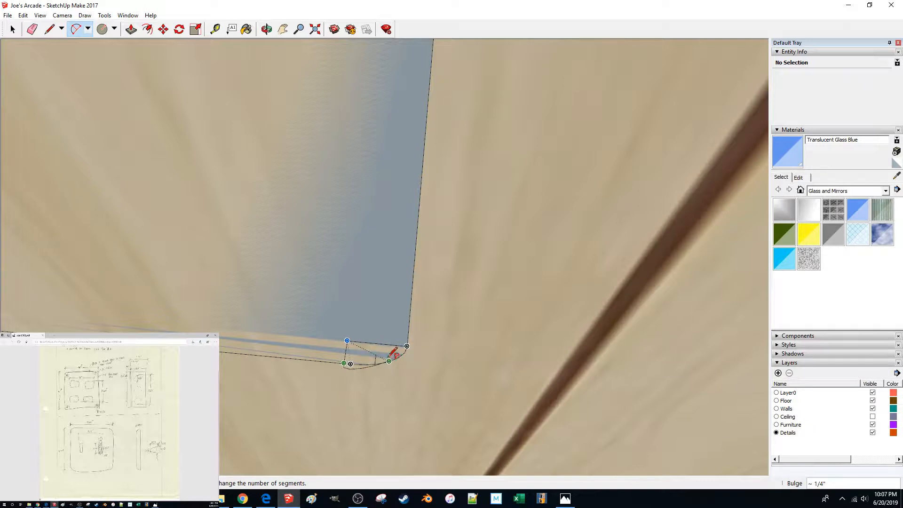
pyautogui.moveTo(403, 351); pyautogui.dragTo(541, 391, button='middle')
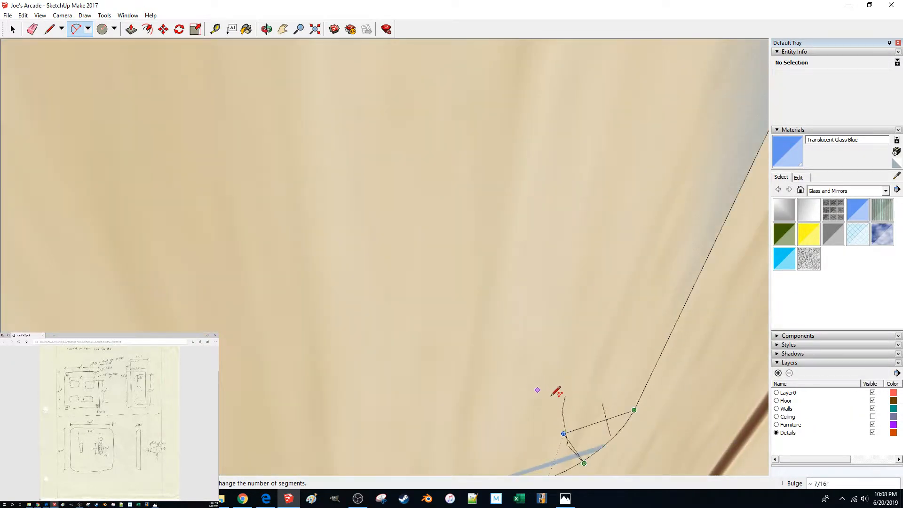
pyautogui.moveTo(621, 429); pyautogui.dragTo(262, 276, button='middle')
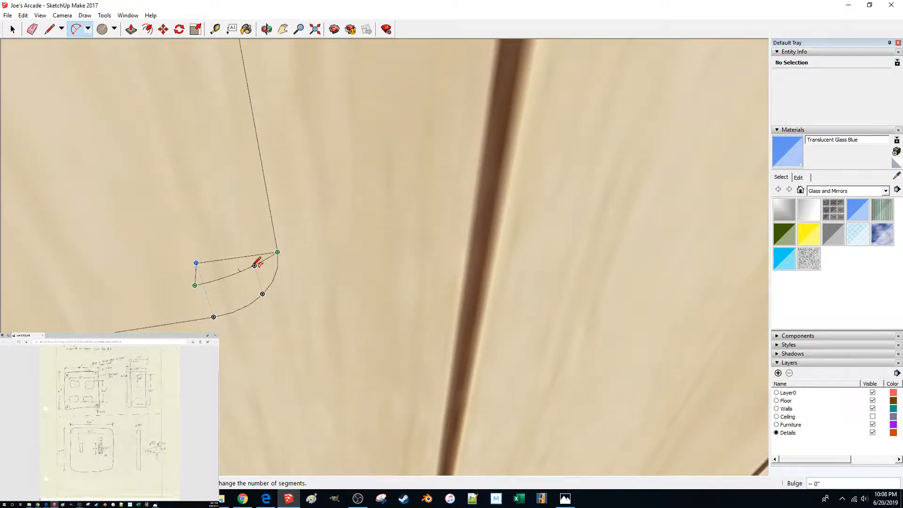
pyautogui.click(254, 265)
# Step: Try to sweep the redrawn edge profile along the plate's right edge with Follow Me, and undo it
pyautogui.moveTo(371, 282); pyautogui.dragTo(352, 305, button='middle')
pyautogui.scroll(-3, 426, 313)
pyautogui.click(352, 305)
pyautogui.press('space')
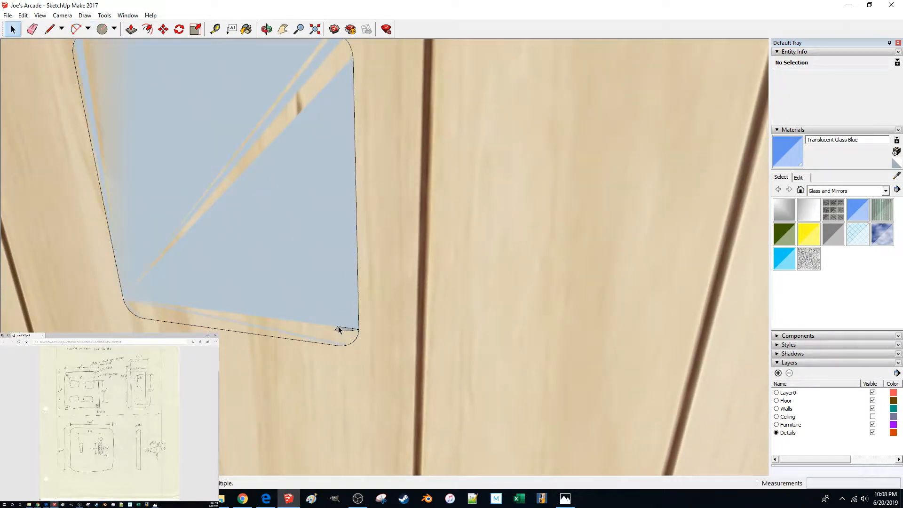
pyautogui.click(104, 15)
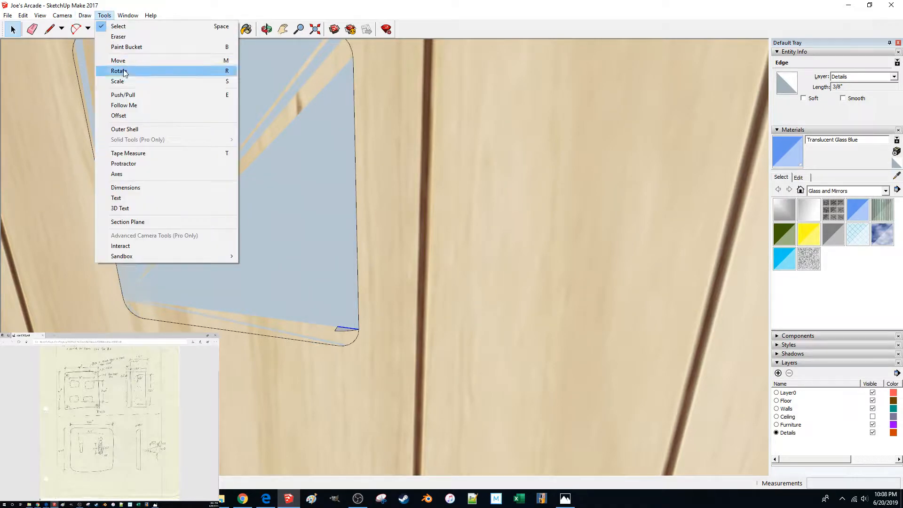
pyautogui.click(136, 96)
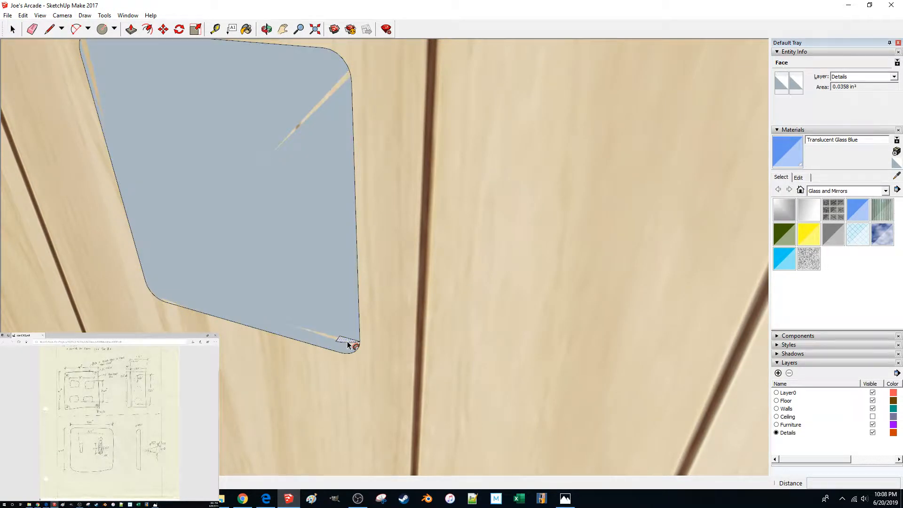
pyautogui.moveTo(347, 345); pyautogui.dragTo(347, 365, button='middle')
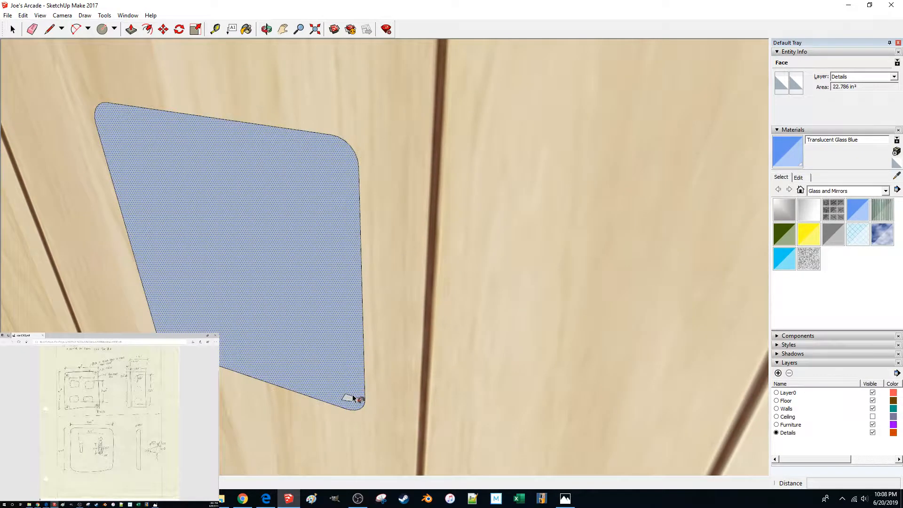
pyautogui.click(352, 395)
pyautogui.click(362, 370)
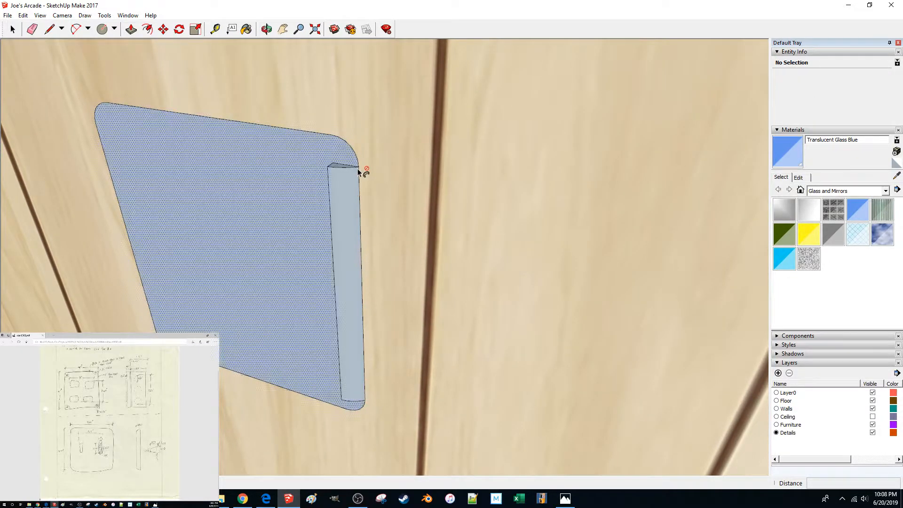
pyautogui.hotkey('ctrl', 'z')
# Step: Try to sweep the 8-segment edge profile around the plate's full outline, and undo the sweep
pyautogui.click(359, 402)
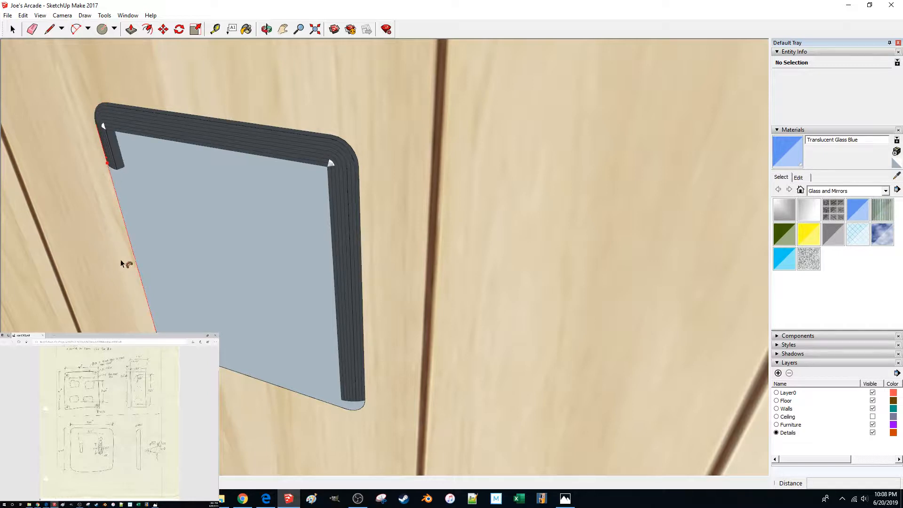
pyautogui.click(365, 404)
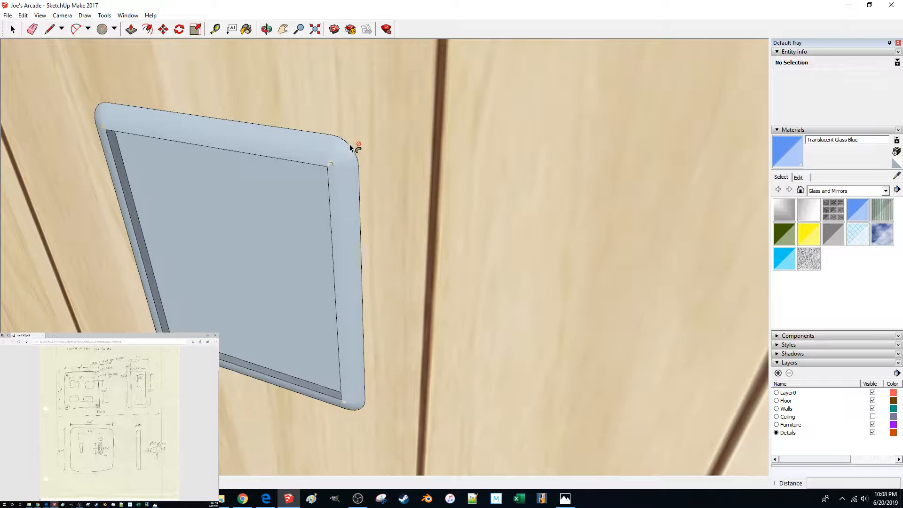
pyautogui.hotkey('ctrl', 'z')
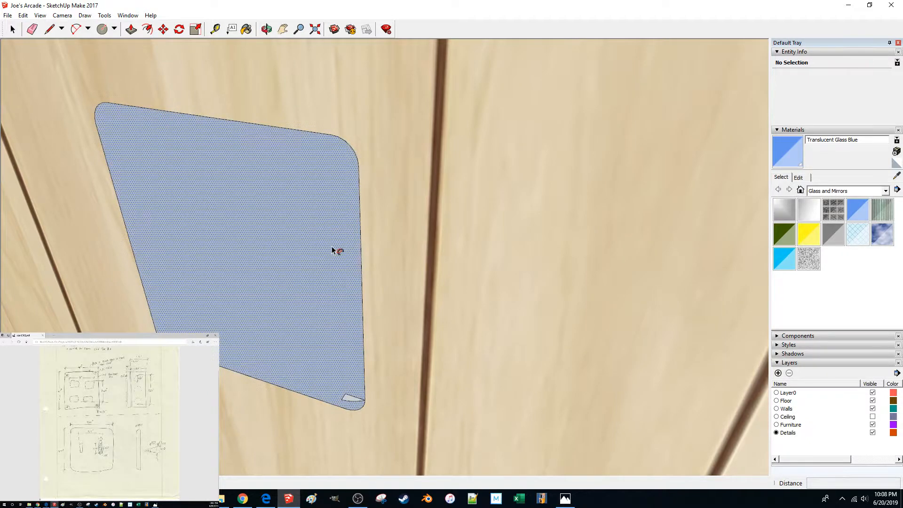
# Step: Replace the profile's arc with a 6-segment arc between the two lines' open ends, with a bulge of about 1/16 inch
pyautogui.press('a')
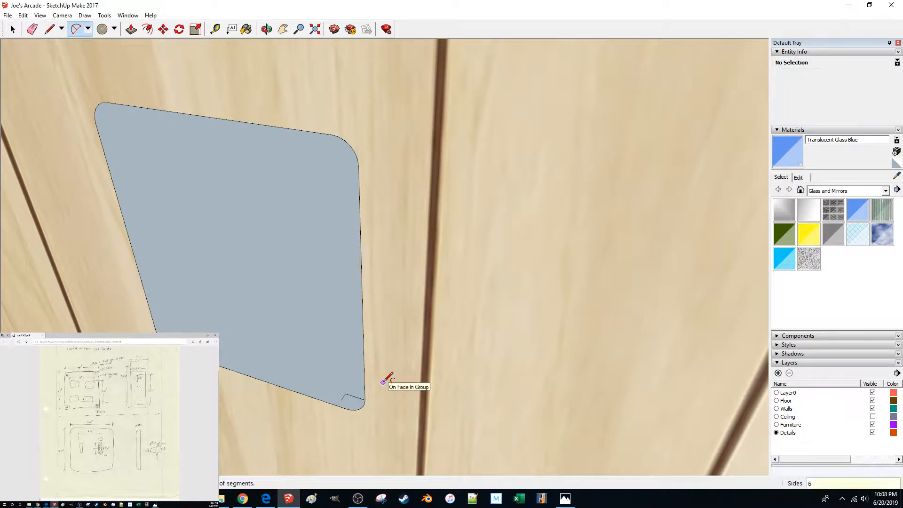
pyautogui.scroll(4, 383, 381)
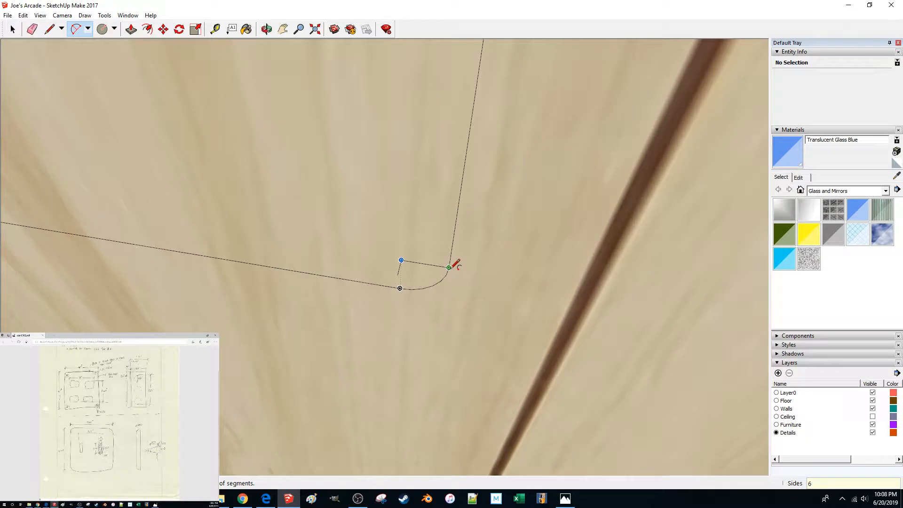
pyautogui.click(449, 267)
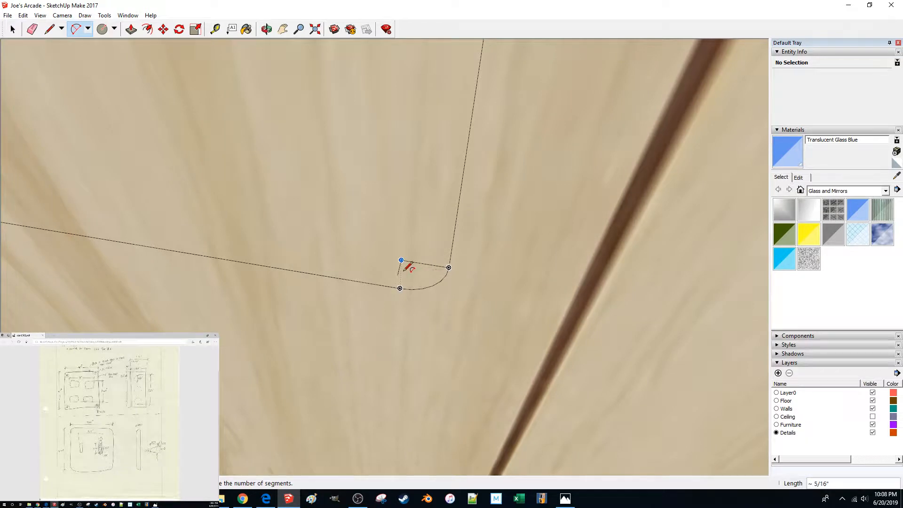
pyautogui.click(397, 275)
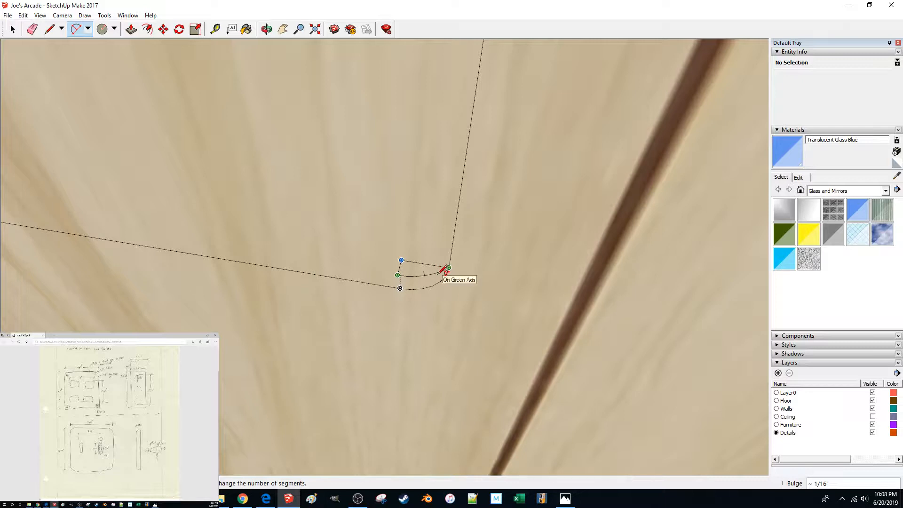
pyautogui.click(442, 272)
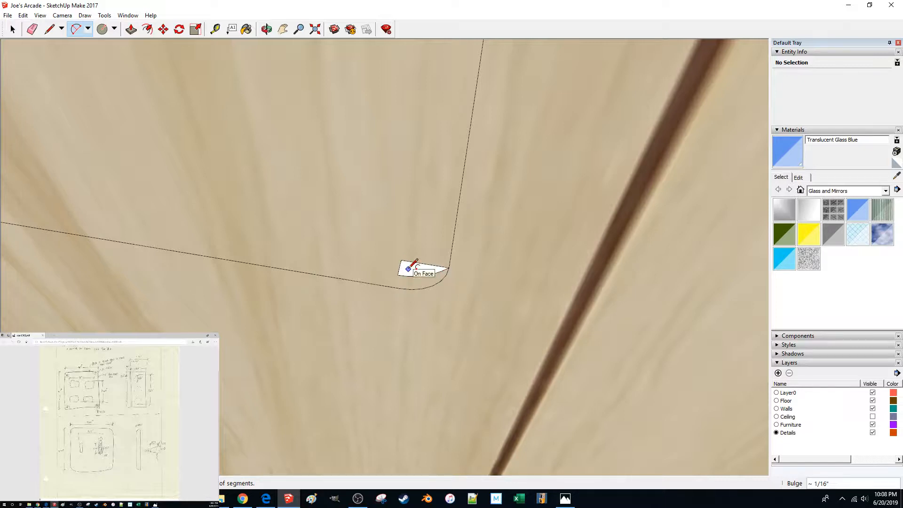
pyautogui.press('space')
pyautogui.scroll(-4, 409, 277)
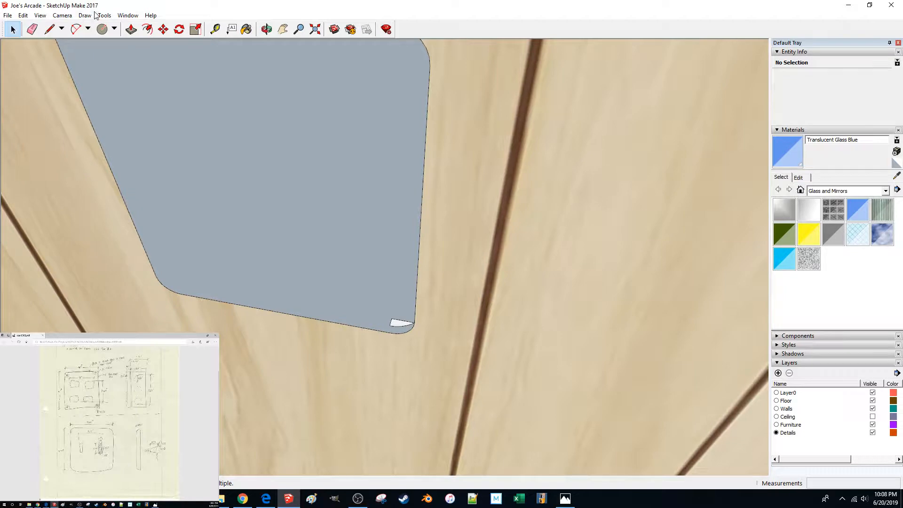
# Step: Try to sweep the 6-segment edge profile around the plate's outline with Follow Me
pyautogui.click(99, 14)
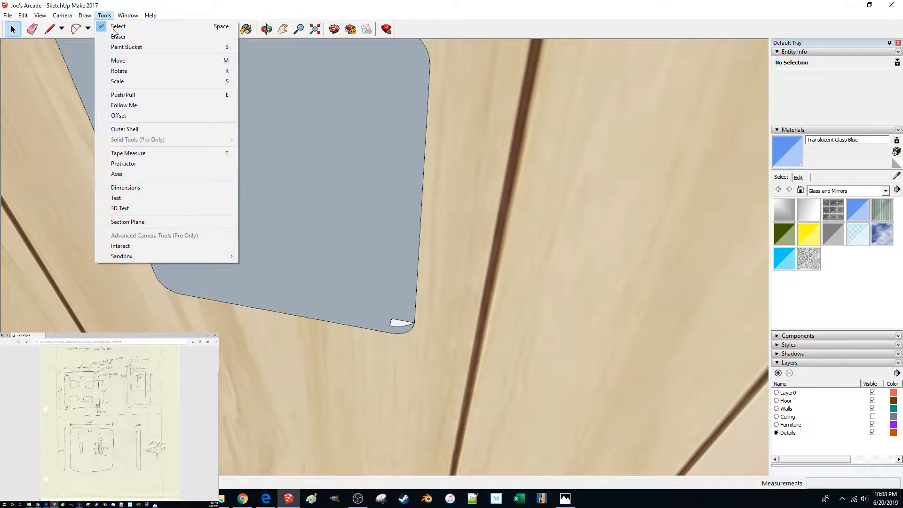
pyautogui.click(154, 109)
pyautogui.moveTo(359, 224); pyautogui.dragTo(513, 328, button='middle')
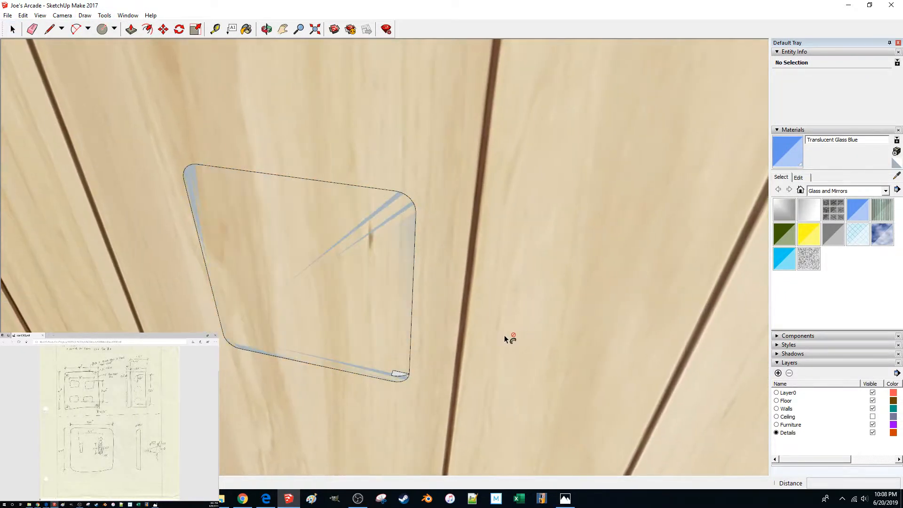
pyautogui.moveTo(400, 375)
pyautogui.mouseDown()
pyautogui.moveTo(413, 342)
pyautogui.moveTo(391, 200)
pyautogui.moveTo(397, 193)
pyautogui.moveTo(221, 169)
pyautogui.moveTo(183, 175)
pyautogui.mouseUp()
pyautogui.moveTo(185, 226)
pyautogui.mouseDown()
pyautogui.moveTo(229, 325)
pyautogui.moveTo(301, 370)
pyautogui.mouseUp()
pyautogui.moveTo(401, 384); pyautogui.dragTo(408, 380)
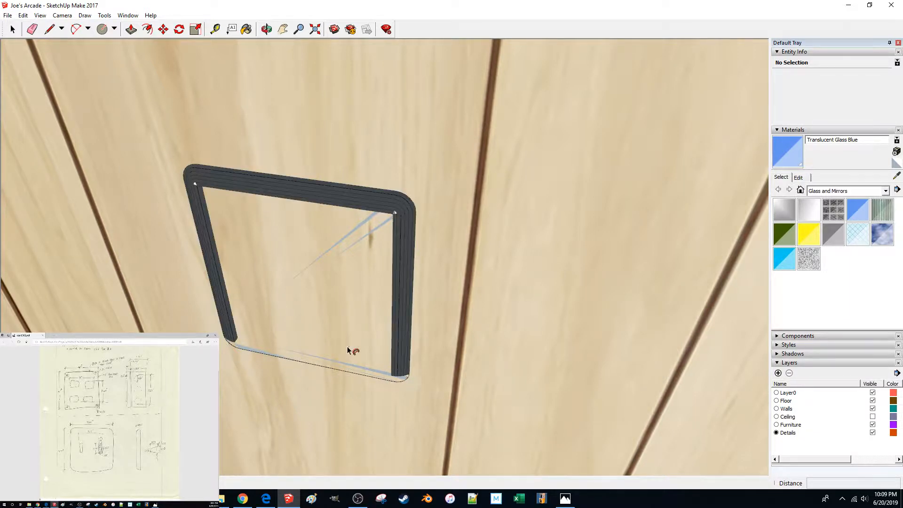
pyautogui.press('Escape')
pyautogui.press('space')
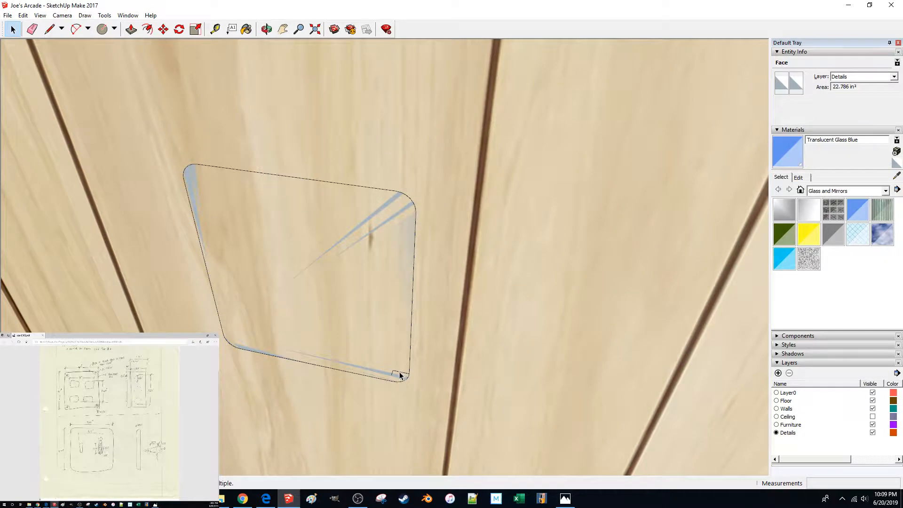
# Step: Replace the profile's arc with a 5-segment arc between the two lines' open ends, with a bulge of about 1/16 inch
pyautogui.press('a')
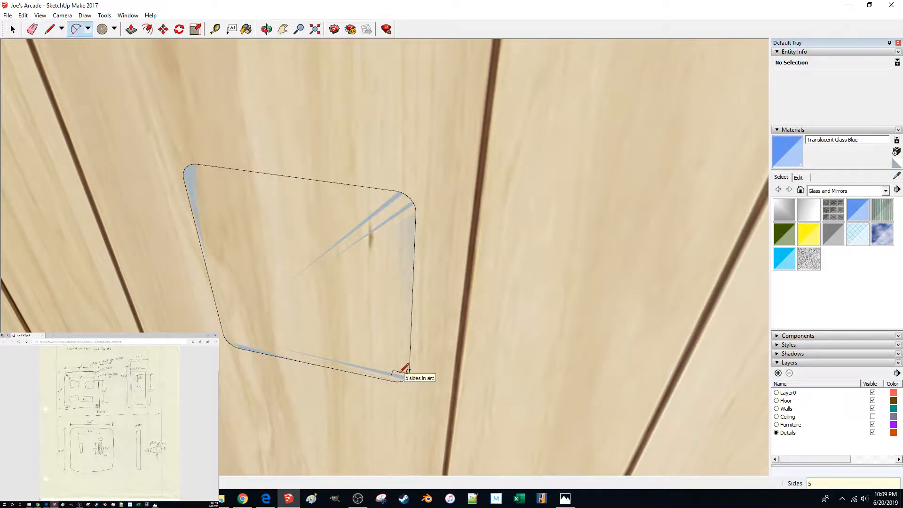
pyautogui.scroll(5, 403, 370)
pyautogui.scroll(3, 423, 362)
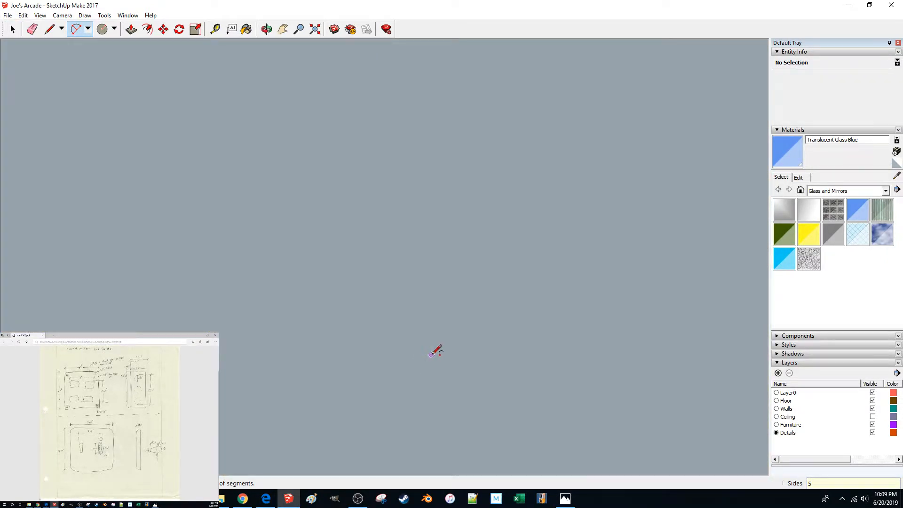
pyautogui.scroll(-6, 435, 352)
pyautogui.scroll(4, 411, 337)
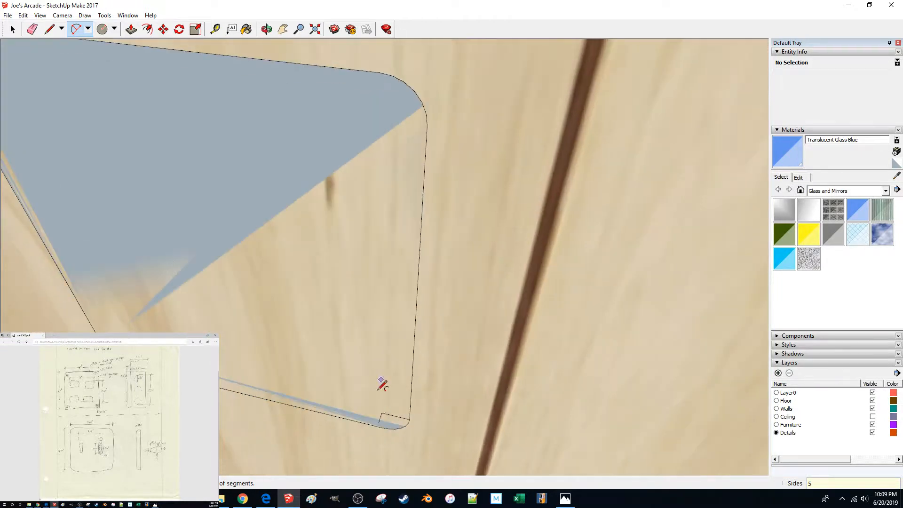
pyautogui.click(410, 418)
pyautogui.click(382, 427)
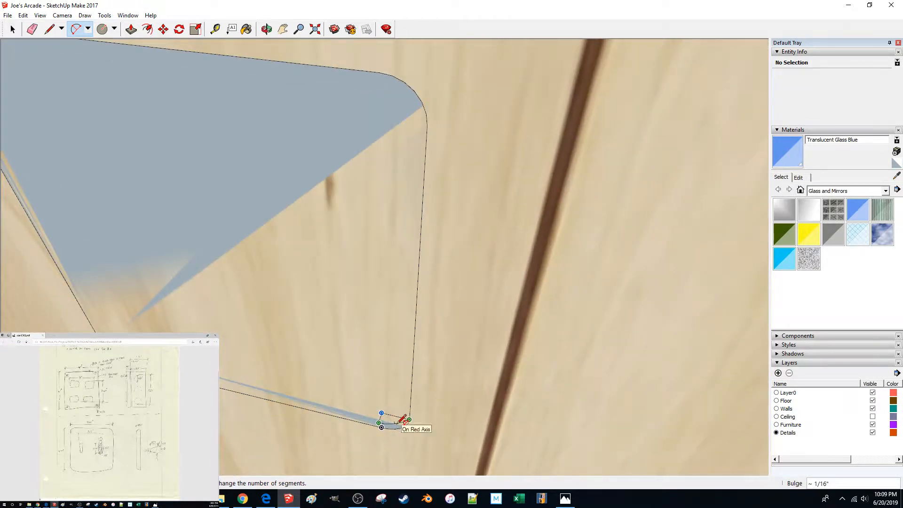
pyautogui.click(400, 422)
pyautogui.scroll(-3, 389, 417)
pyautogui.scroll(5, 393, 403)
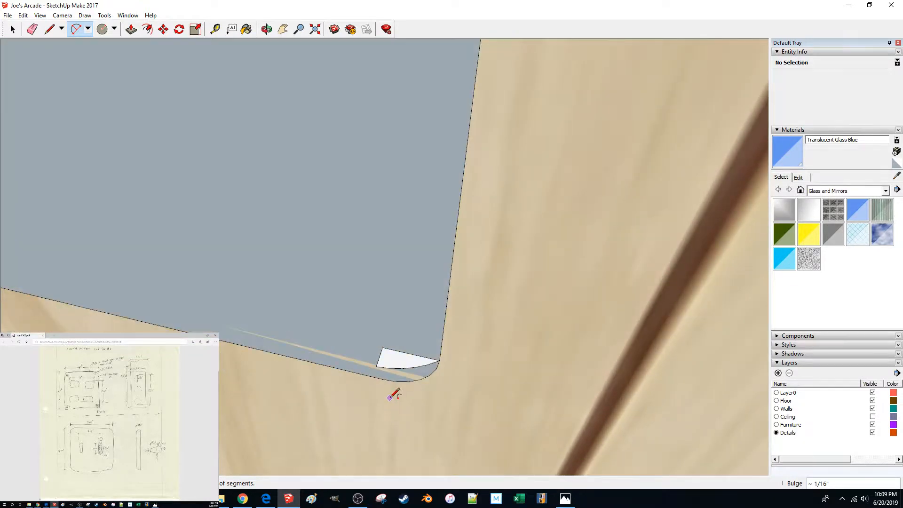
pyautogui.press('space')
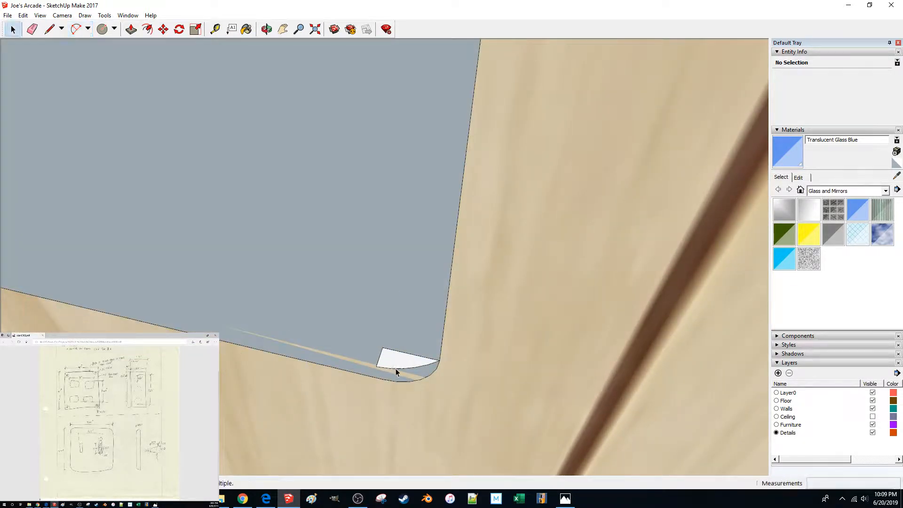
# Step: Sweep the 5-segment edge profile around the plate's full outline with Follow Me to form the curved border
pyautogui.click(105, 15)
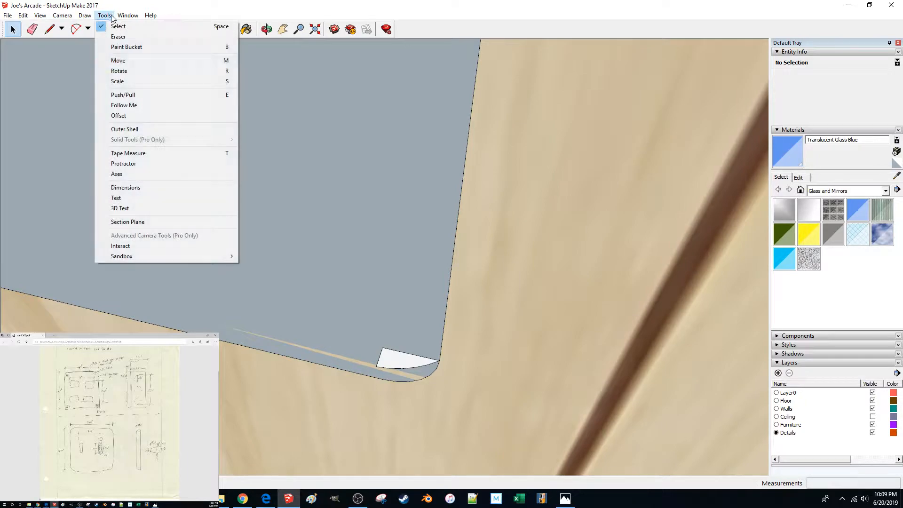
pyautogui.click(123, 106)
pyautogui.scroll(-4, 413, 358)
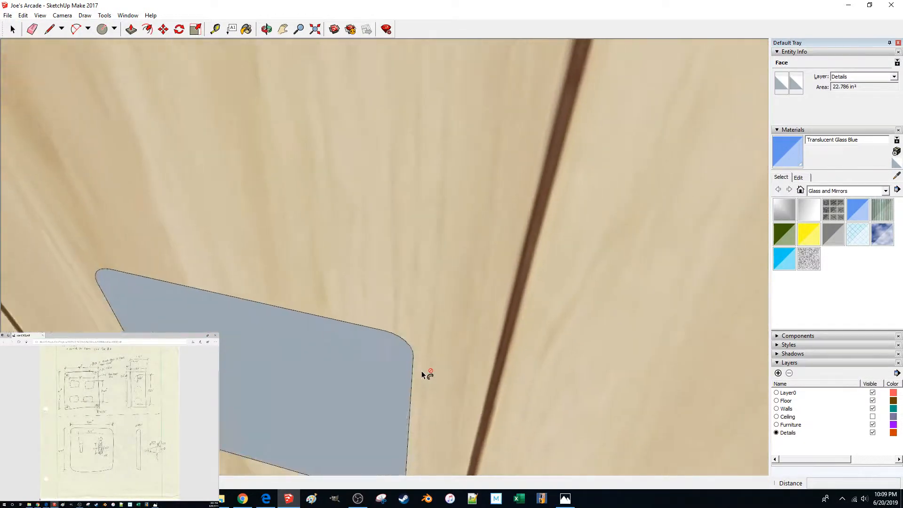
pyautogui.scroll(-1, 421, 371)
pyautogui.keyDown('shift'); pyautogui.moveTo(422, 371); pyautogui.dragTo(484, 260, button='middle'); pyautogui.keyUp('shift')
pyautogui.moveTo(451, 419)
pyautogui.mouseDown()
pyautogui.moveTo(459, 395)
pyautogui.moveTo(460, 256)
pyautogui.moveTo(373, 221)
pyautogui.moveTo(195, 191)
pyautogui.mouseUp()
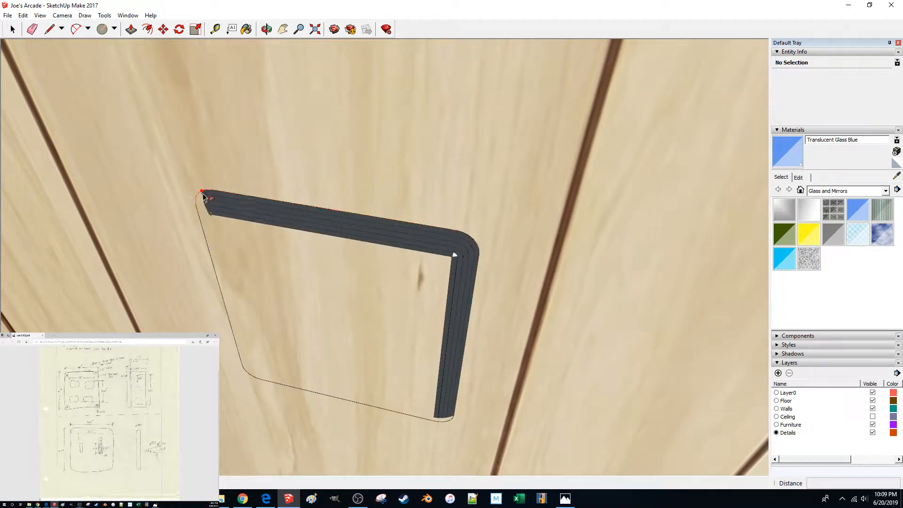
pyautogui.moveTo(266, 394); pyautogui.dragTo(450, 421)
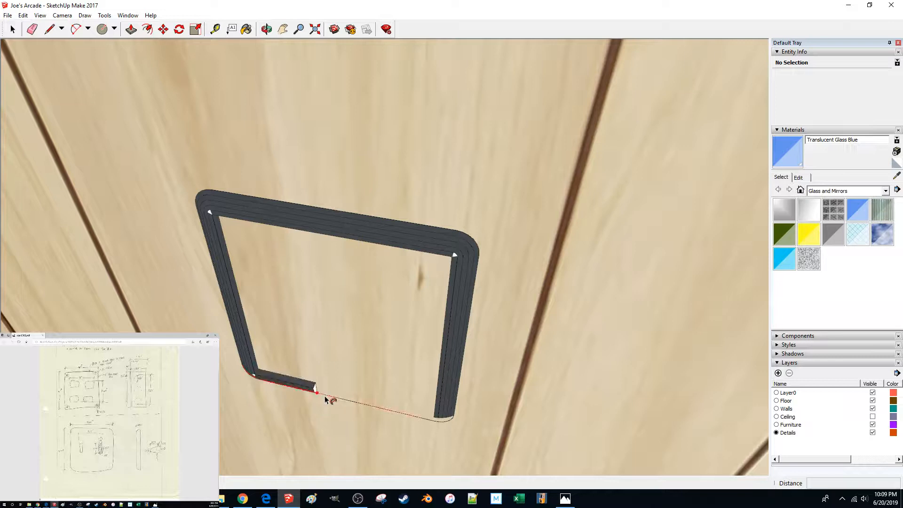
pyautogui.moveTo(456, 420); pyautogui.dragTo(454, 416)
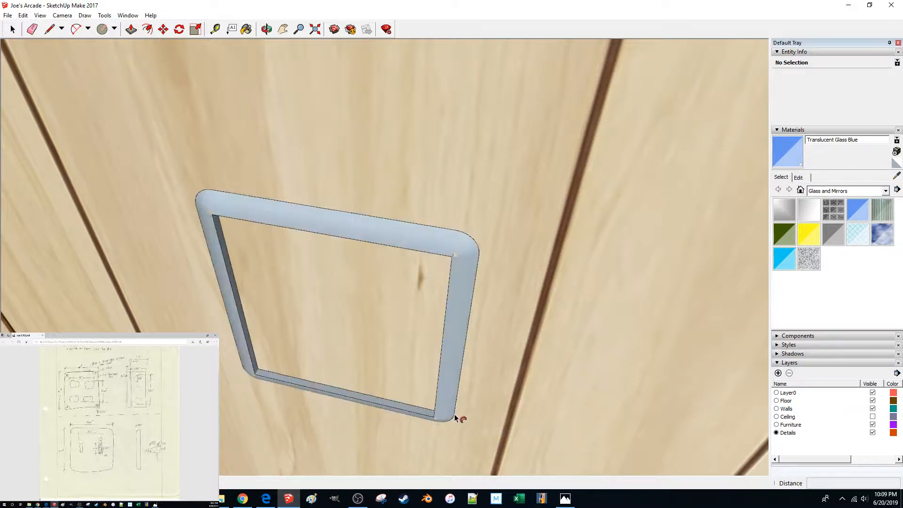
# Step: Reverse the swept border's faces so their white front sides point outward, and select the face inside the border
pyautogui.rightClick(459, 289)
pyautogui.click(460, 291)
pyautogui.rightClick(460, 286)
pyautogui.click(484, 381)
pyautogui.click(345, 286)
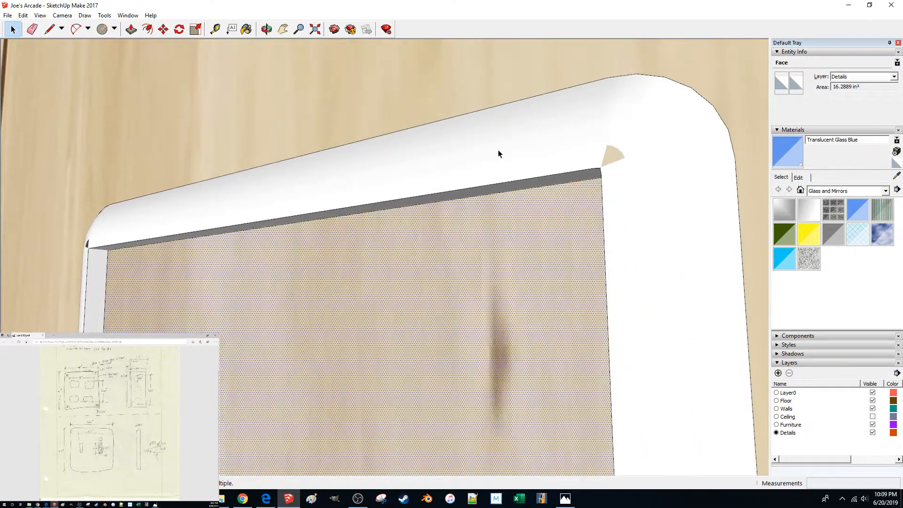
# Step: Show the hidden geometry of the swept border
pyautogui.click(94, 16)
pyautogui.moveTo(41, 16)
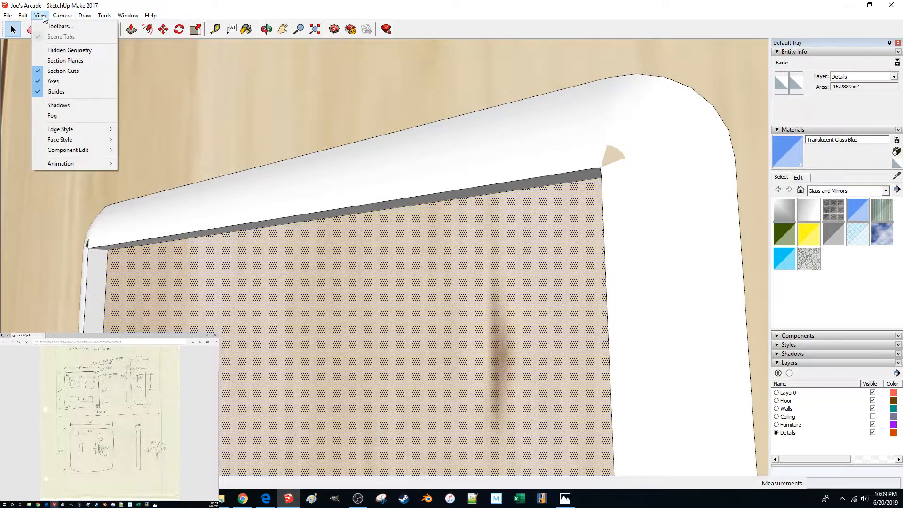
pyautogui.click(61, 51)
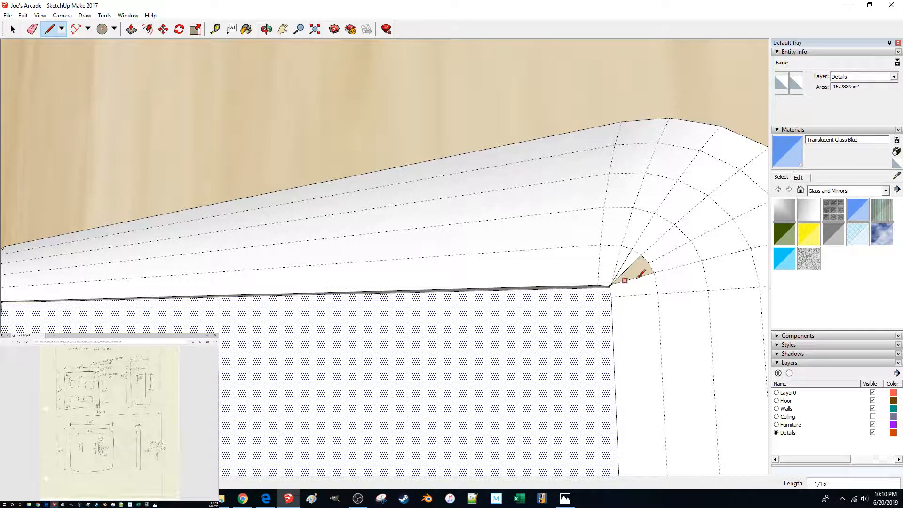
# Step: Examine the gap at the swept border's upper inner corner and the edges and faces around it
pyautogui.scroll(-3, 650, 266)
pyautogui.scroll(5, 649, 266)
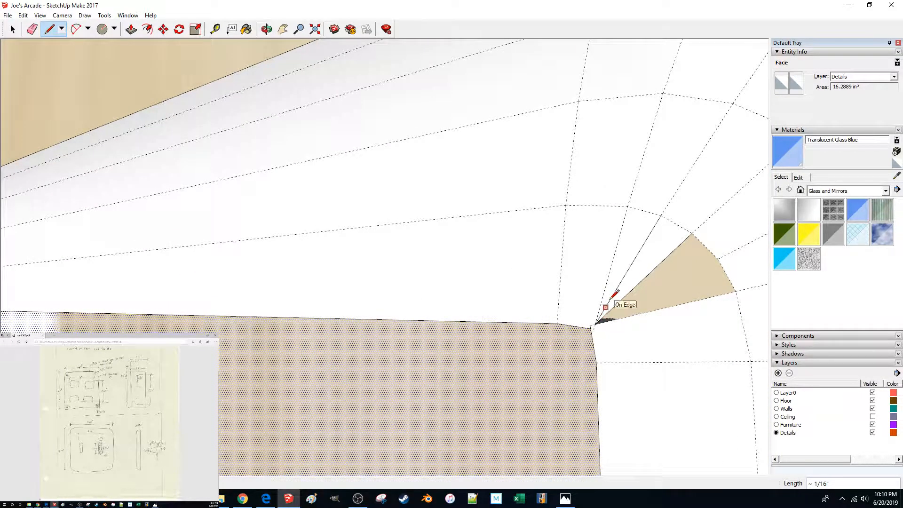
pyautogui.scroll(-8, 614, 295)
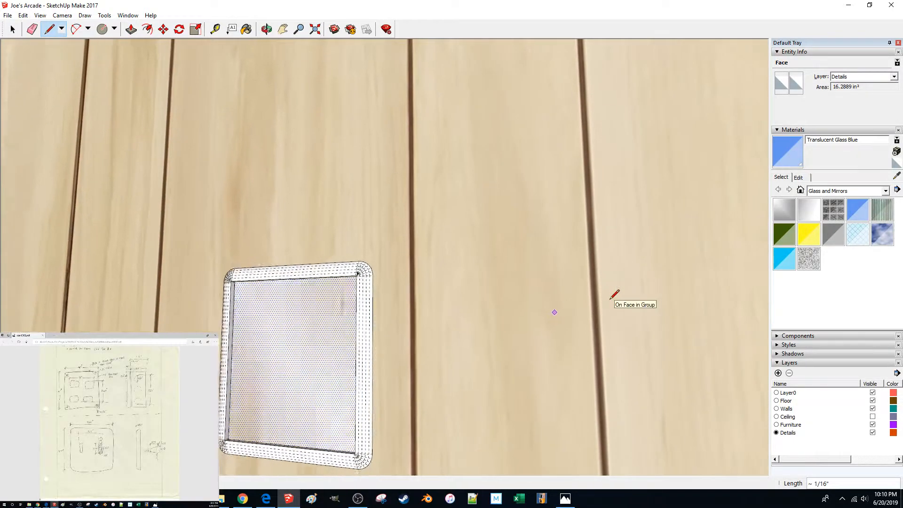
pyautogui.scroll(6, 423, 303)
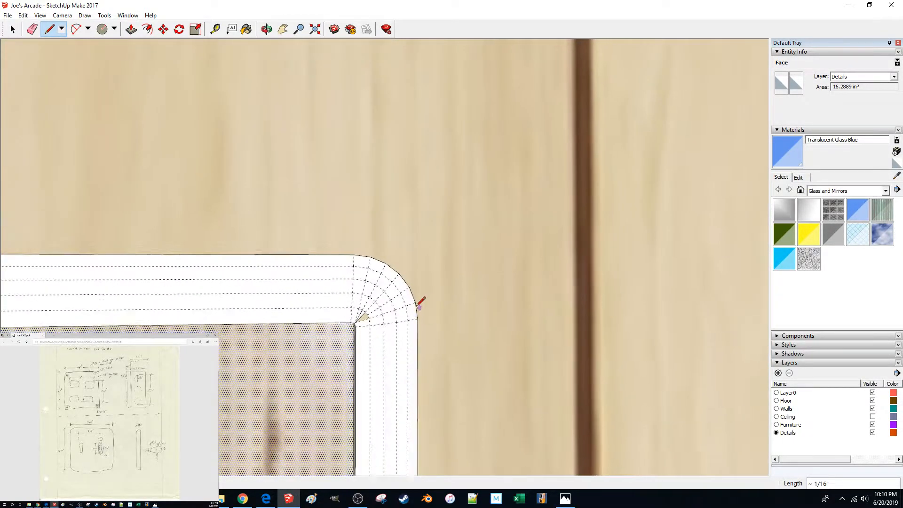
pyautogui.scroll(3, 398, 304)
pyautogui.scroll(-5, 397, 304)
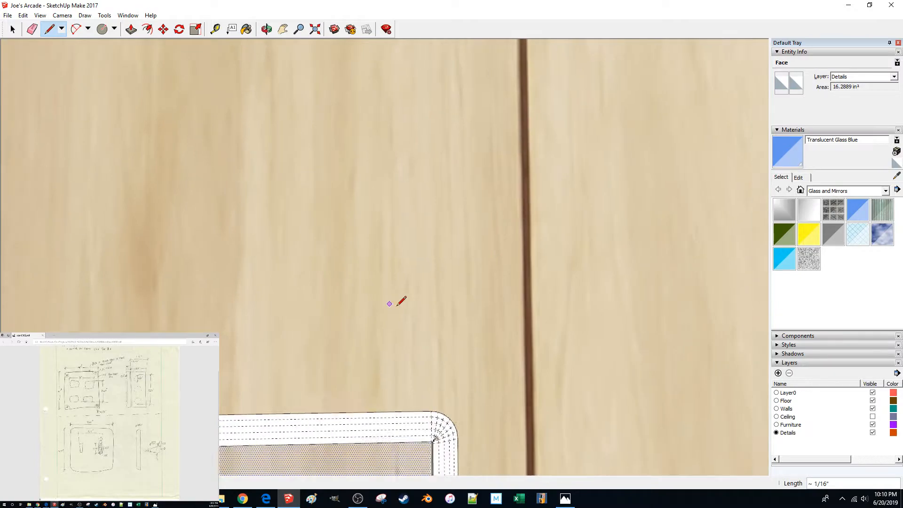
pyautogui.scroll(3, 395, 308)
pyautogui.scroll(2, 397, 309)
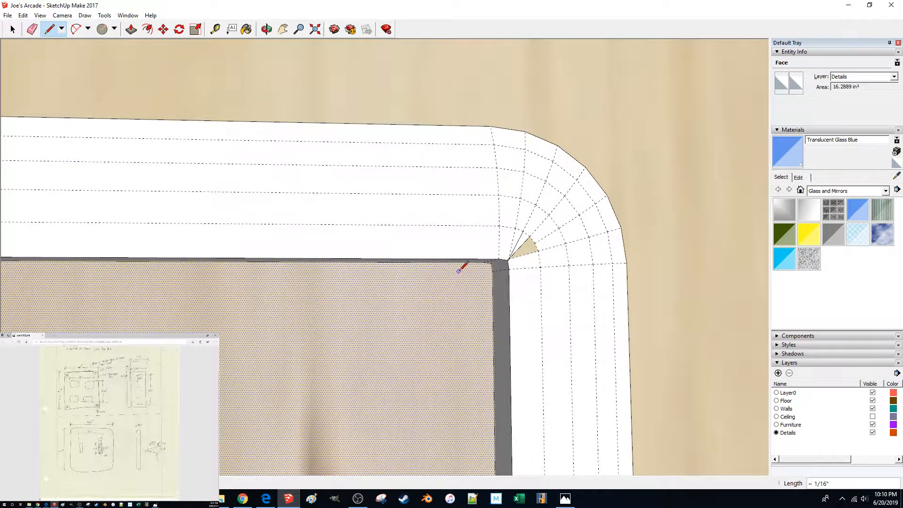
pyautogui.keyDown('shift'); pyautogui.moveTo(514, 257); pyautogui.dragTo(461, 257, button='middle'); pyautogui.keyUp('shift')
pyautogui.scroll(-8, 444, 258)
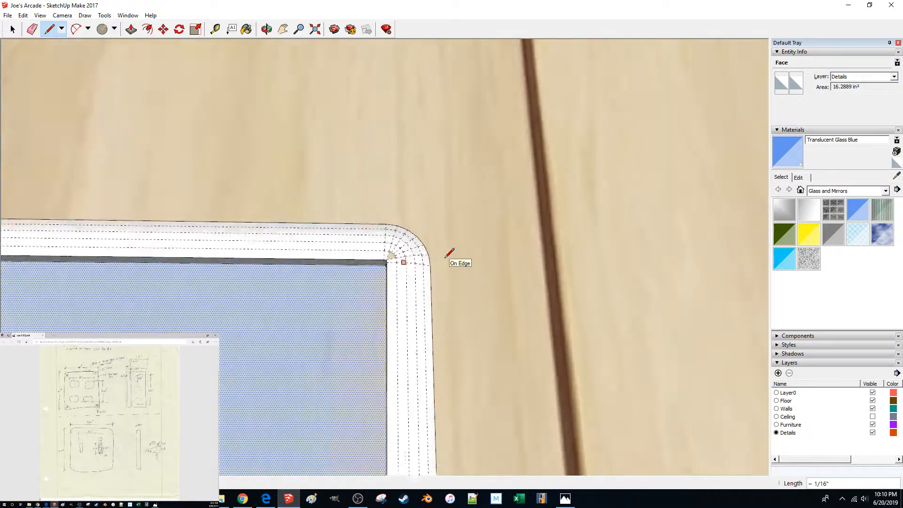
pyautogui.scroll(3, 444, 259)
pyautogui.moveTo(441, 258); pyautogui.dragTo(427, 297, button='middle')
pyautogui.scroll(7, 439, 276)
pyautogui.scroll(-4, 427, 290)
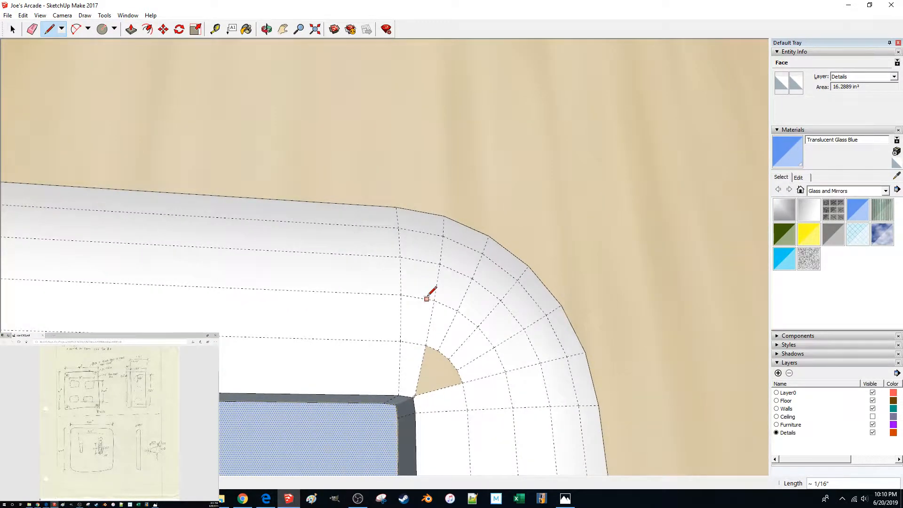
# Step: Redraw the short front edge across the inner corner, and delete the face filled over the frame's opening
pyautogui.click(414, 397)
pyautogui.press('space')
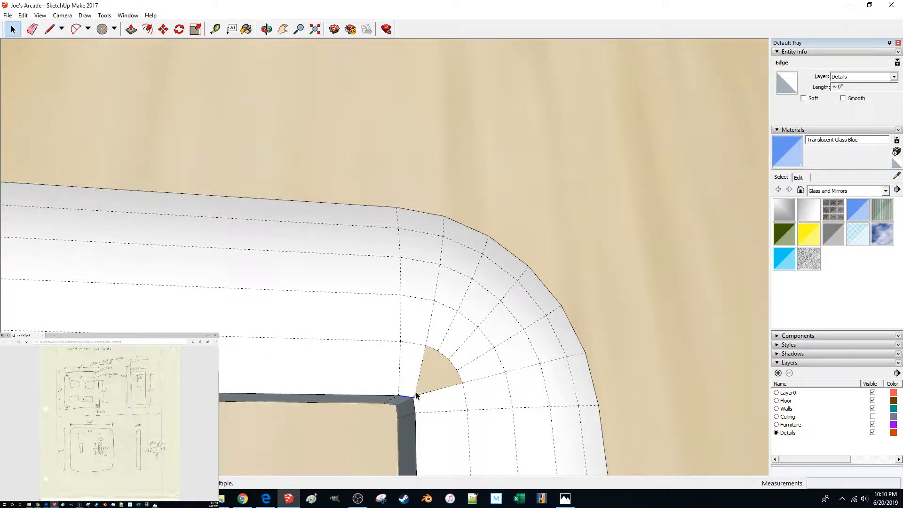
pyautogui.press('l')
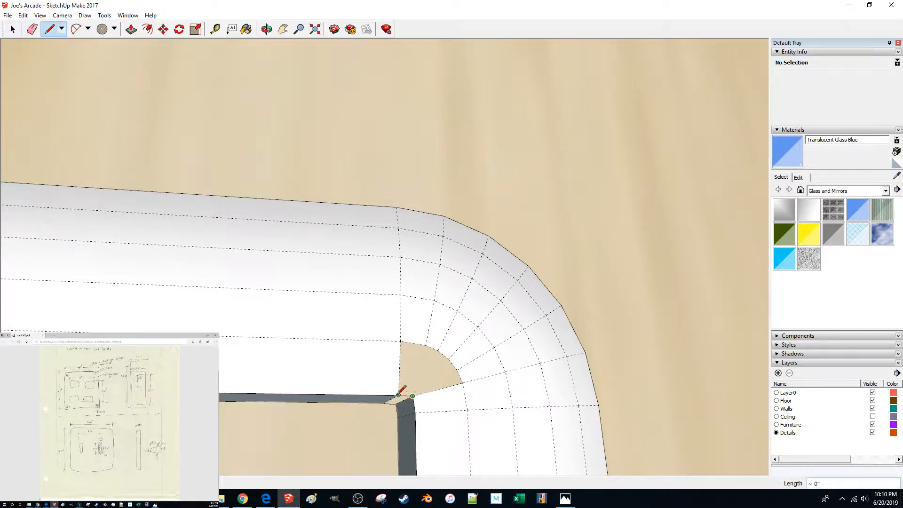
pyautogui.click(399, 394)
pyautogui.press('space')
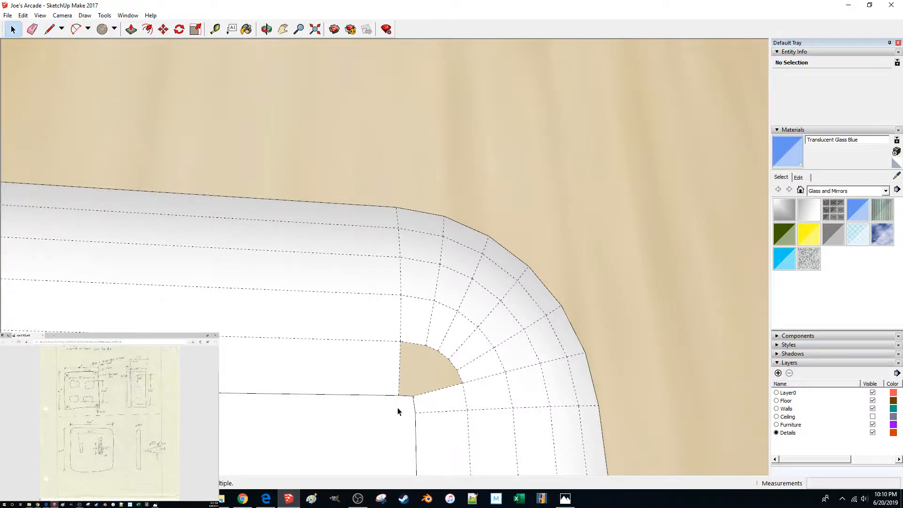
pyautogui.click(397, 411)
pyautogui.press('Delete')
# Step: Delete the back face closing the frame's opening and the sliver faces beside the inner corner gap
pyautogui.moveTo(395, 404)
pyautogui.mouseDown(button='middle')
pyautogui.moveTo(421, 313)
pyautogui.moveTo(414, 321)
pyautogui.moveTo(423, 334)
pyautogui.mouseUp(button='middle')
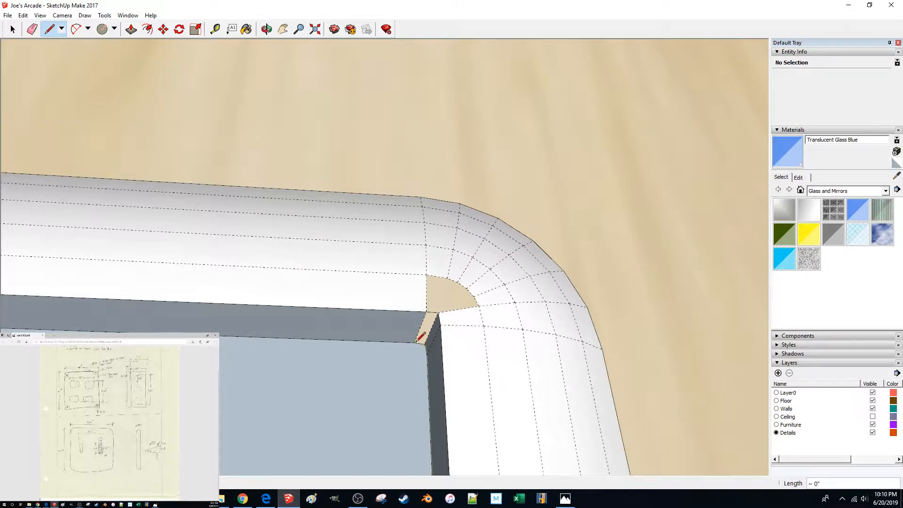
pyautogui.press('space')
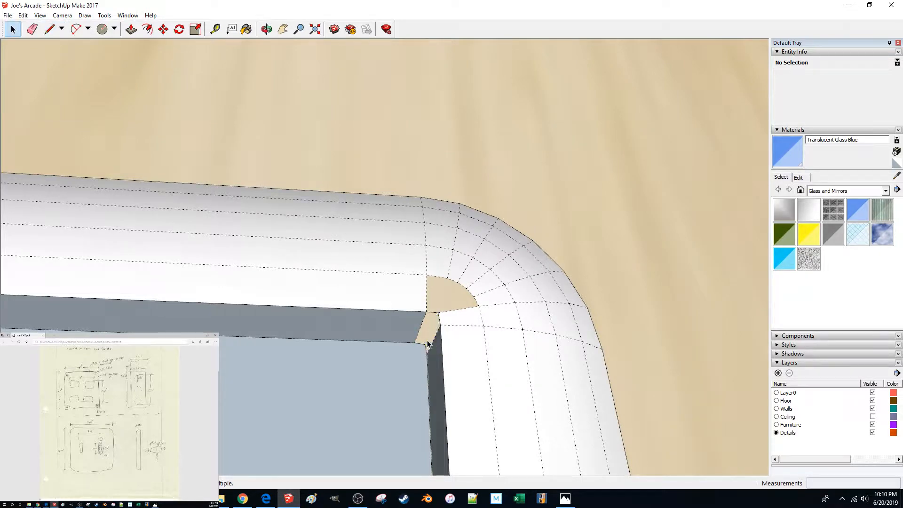
pyautogui.moveTo(435, 325); pyautogui.dragTo(502, 325, button='middle')
pyautogui.click(503, 325)
pyautogui.moveTo(318, 344); pyautogui.dragTo(400, 259, button='middle')
pyautogui.scroll(-3, 370, 334)
pyautogui.scroll(5, 400, 262)
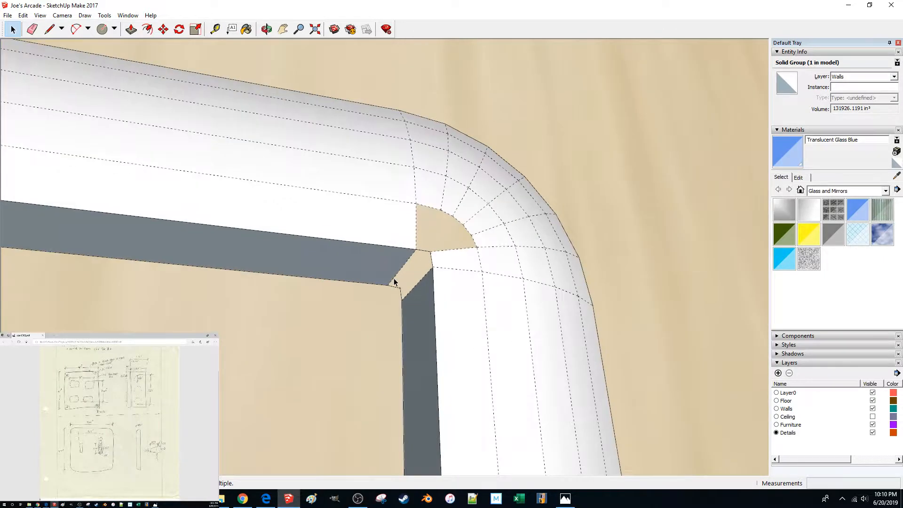
pyautogui.click(418, 249)
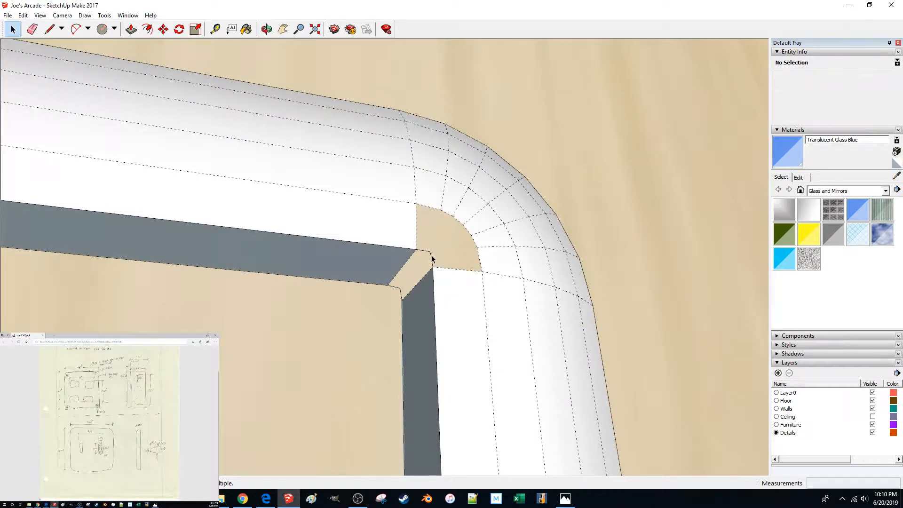
pyautogui.doubleClick(431, 257)
pyautogui.hotkey('ctrl', 'z')
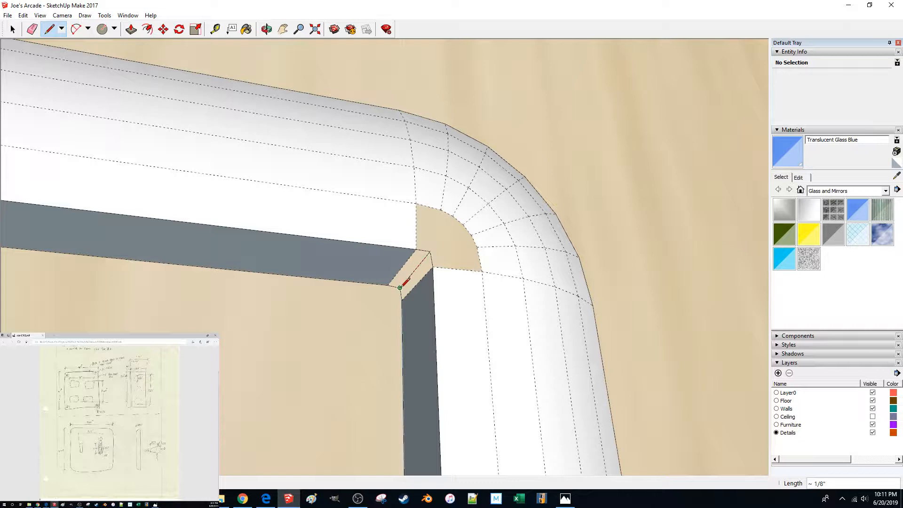
pyautogui.press('space')
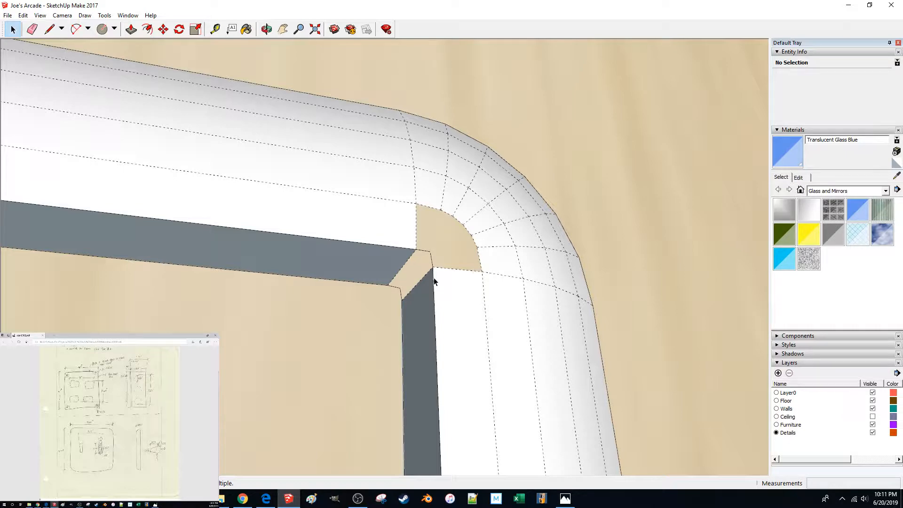
pyautogui.moveTo(423, 238); pyautogui.dragTo(440, 271)
# Step: Move the whole swept border away from the wood wall into the open space of the room
pyautogui.moveTo(440, 271); pyautogui.dragTo(420, 348, button='middle')
pyautogui.scroll(-5, 404, 408)
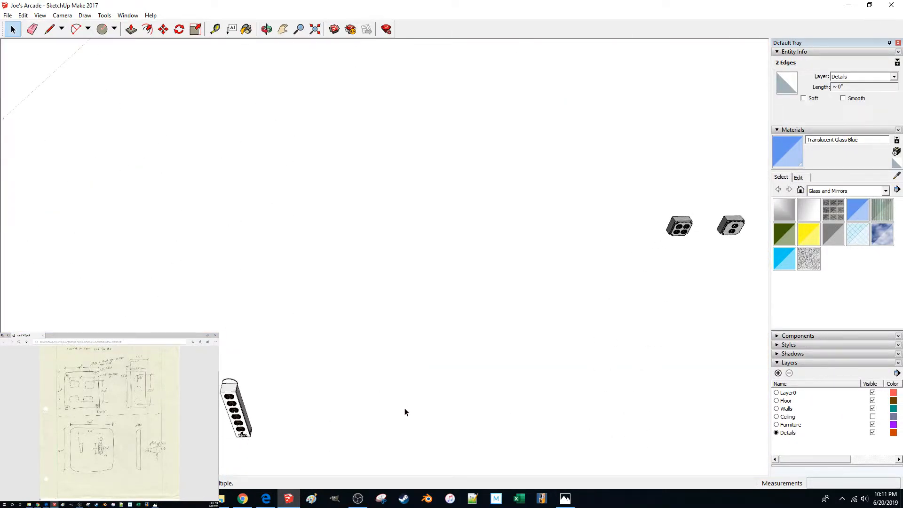
pyautogui.moveTo(404, 408); pyautogui.dragTo(404, 406, button='middle')
pyautogui.scroll(10, 404, 410)
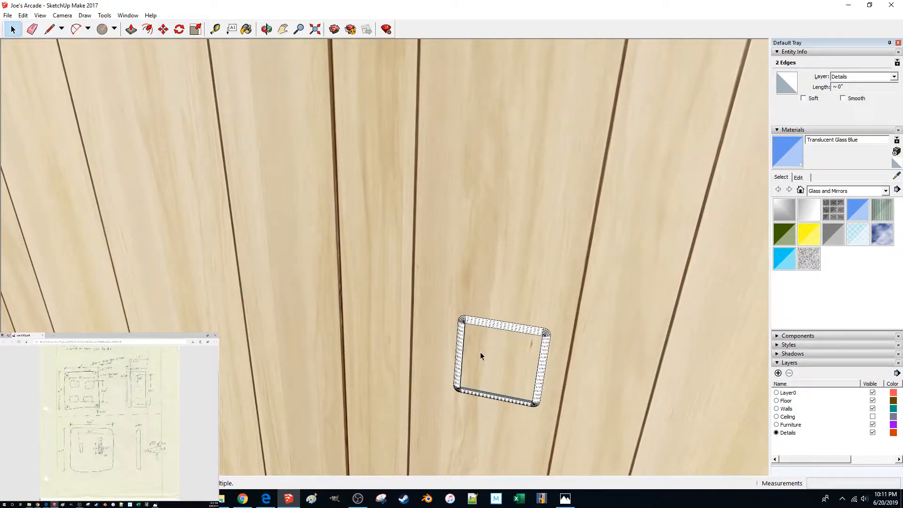
pyautogui.click(479, 327)
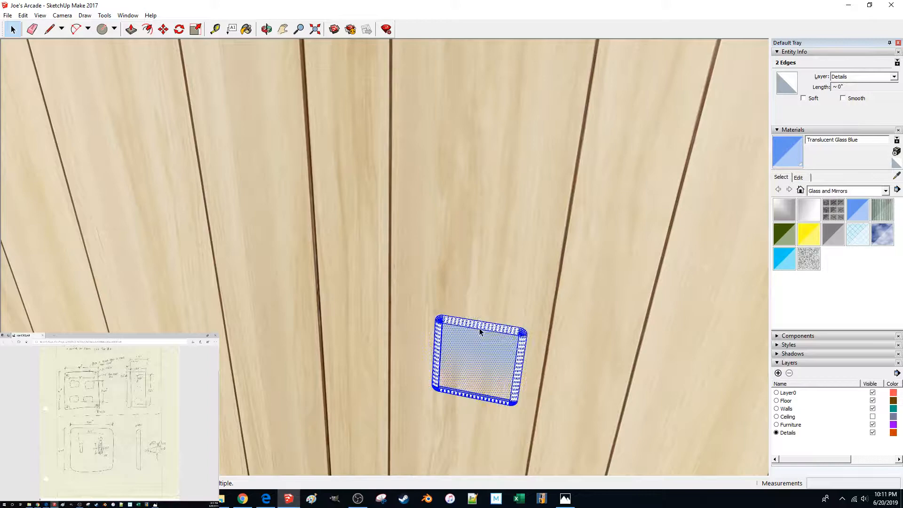
pyautogui.scroll(-10, 478, 345)
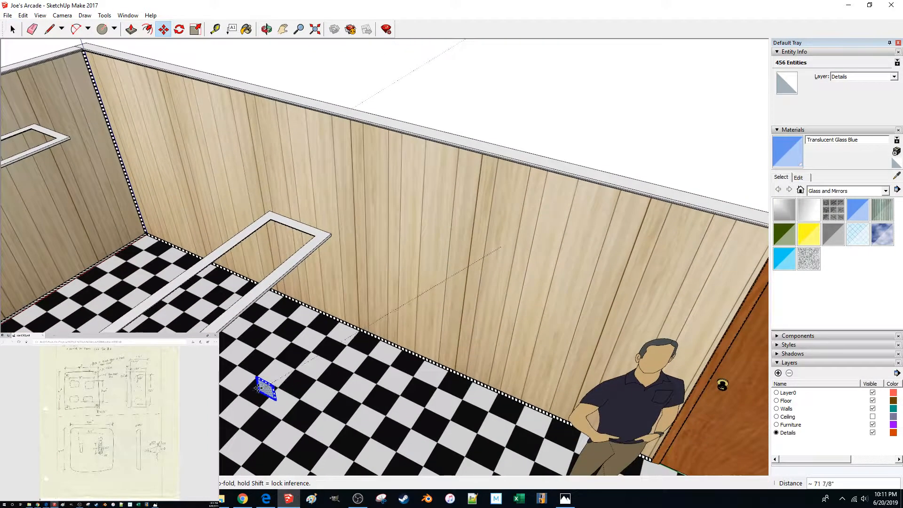
# Step: Rotate the border 90 degrees so it lies flat, parallel to the checkered floor
pyautogui.moveTo(258, 388); pyautogui.dragTo(181, 353, button='middle')
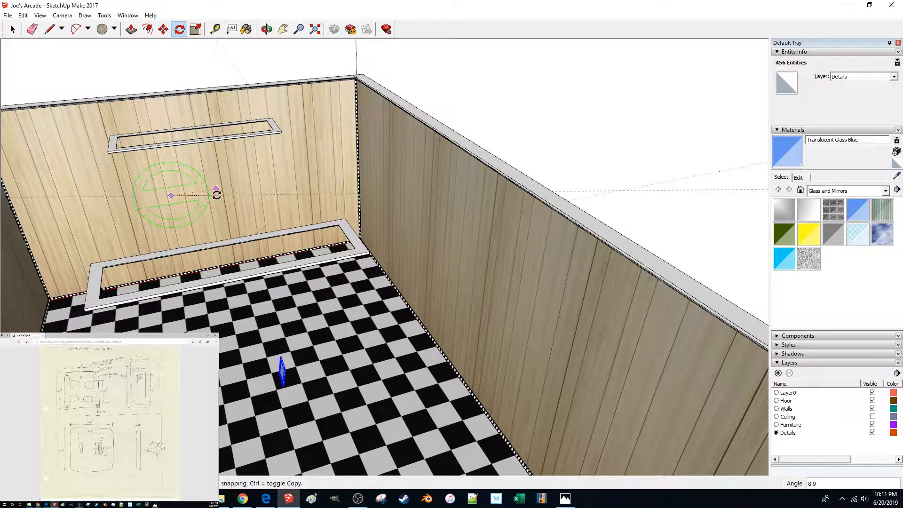
pyautogui.moveTo(301, 329); pyautogui.dragTo(307, 268, button='middle')
pyautogui.scroll(2, 355, 263)
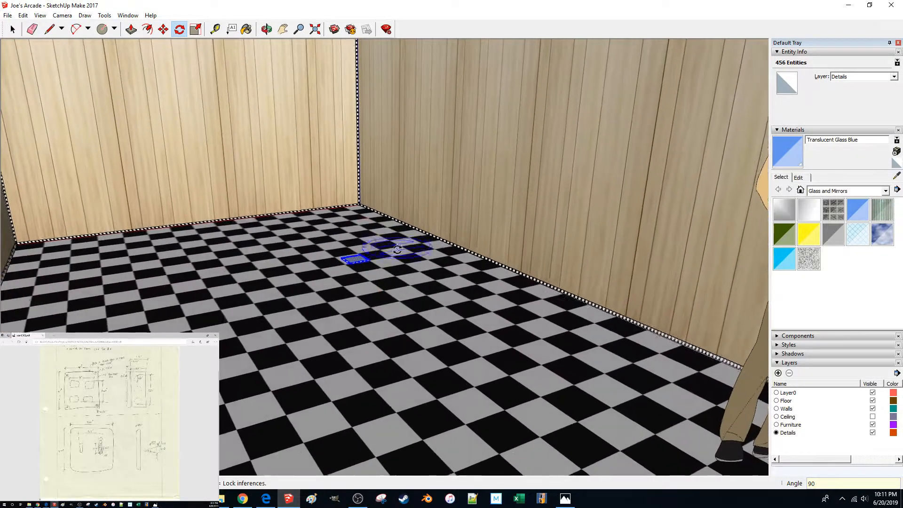
pyautogui.moveTo(403, 249); pyautogui.dragTo(405, 296, button='middle')
pyautogui.scroll(3, 376, 268)
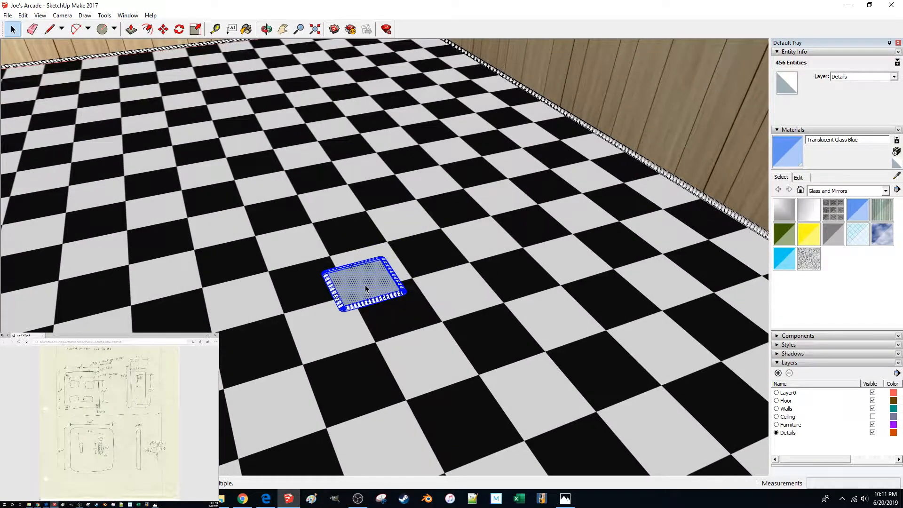
# Step: Delete the face that closes the border's opening
pyautogui.click(365, 289)
pyautogui.press('Delete')
pyautogui.moveTo(366, 292); pyautogui.dragTo(379, 279, button='middle')
pyautogui.scroll(4, 393, 274)
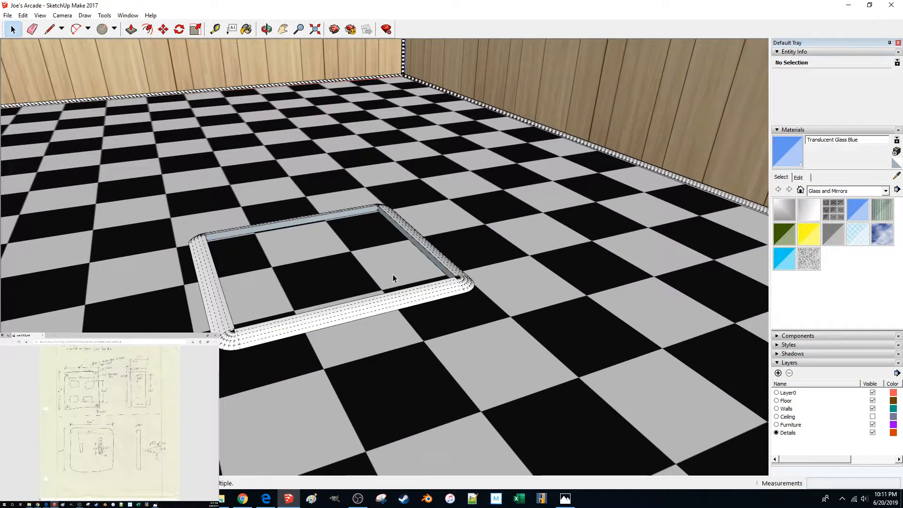
# Step: Delete the stray short edges at one of the border's inner corners, working from its underside
pyautogui.moveTo(454, 276); pyautogui.dragTo(322, 286, button='middle')
pyautogui.scroll(5, 322, 286)
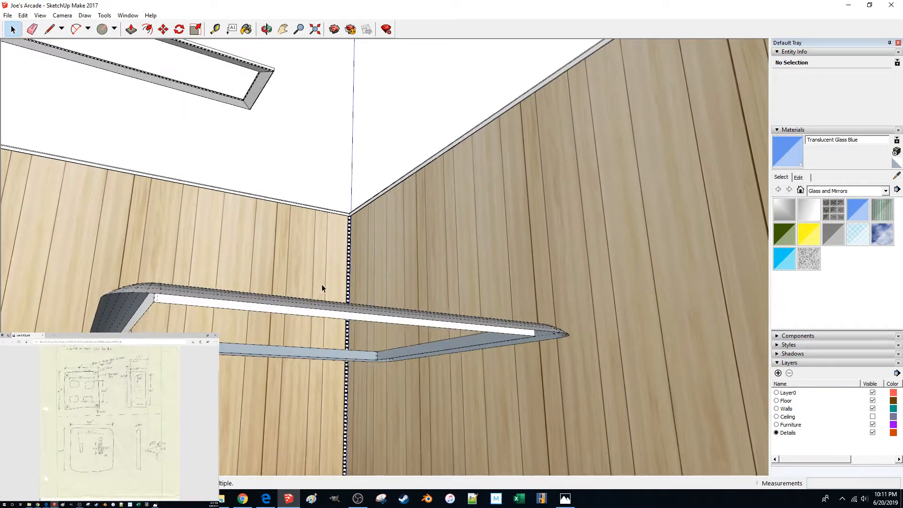
pyautogui.scroll(5, 376, 300)
pyautogui.scroll(3, 376, 267)
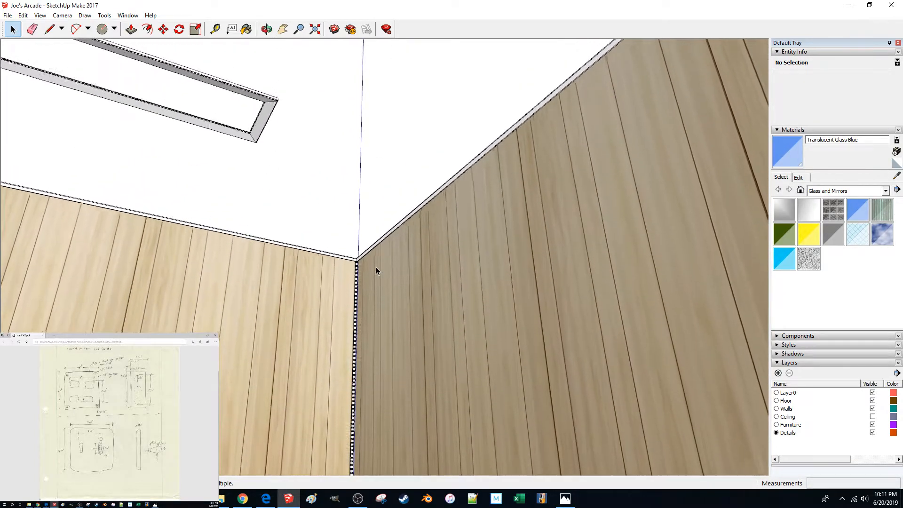
pyautogui.moveTo(376, 269); pyautogui.dragTo(258, 366, button='middle')
pyautogui.click(260, 313)
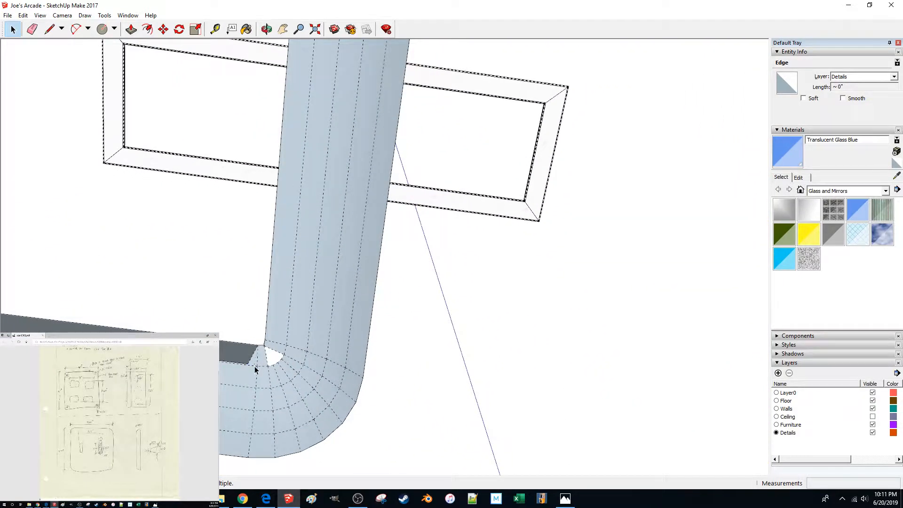
pyautogui.click(249, 360)
pyautogui.moveTo(248, 361); pyautogui.dragTo(367, 396, button='middle')
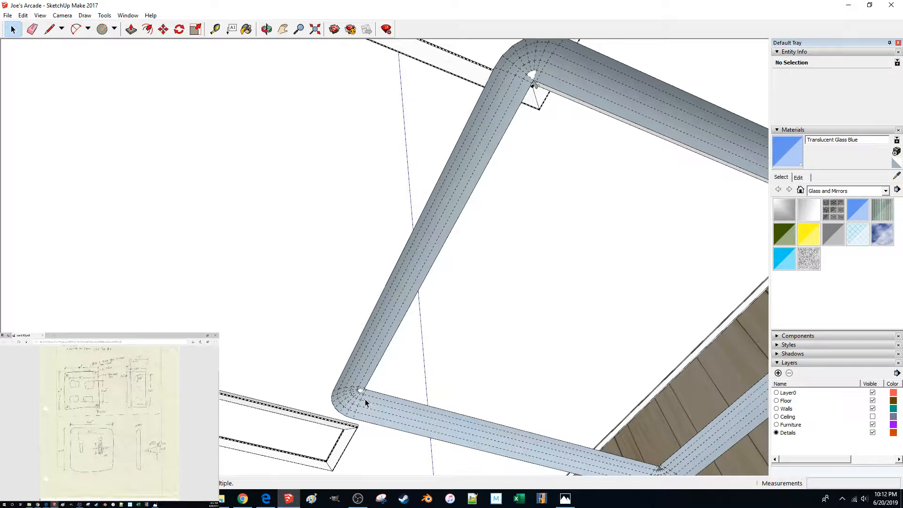
# Step: Delete the stray short edge at the next inner corner on the border's underside
pyautogui.click(367, 403)
pyautogui.scroll(5, 367, 402)
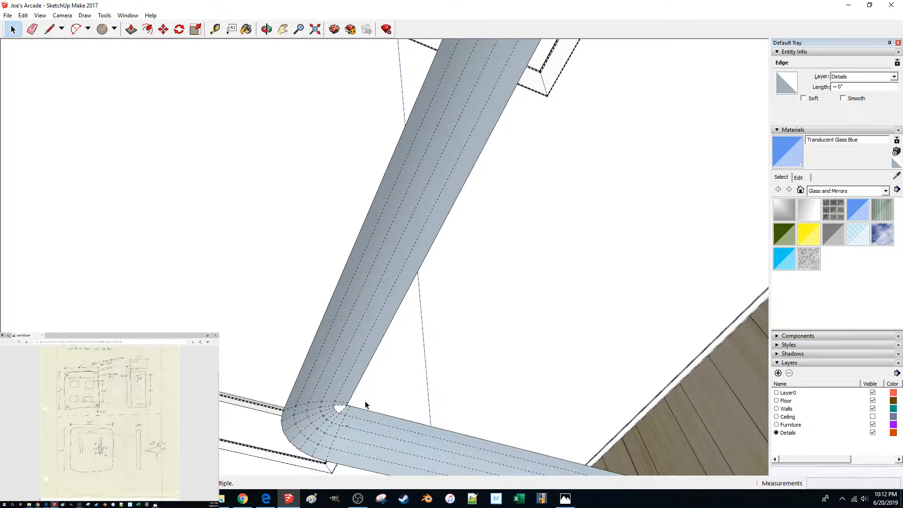
pyautogui.moveTo(364, 404); pyautogui.dragTo(331, 413, button='middle')
pyautogui.press('Delete')
pyautogui.moveTo(283, 376); pyautogui.dragTo(396, 415, button='middle')
pyautogui.scroll(-4, 353, 374)
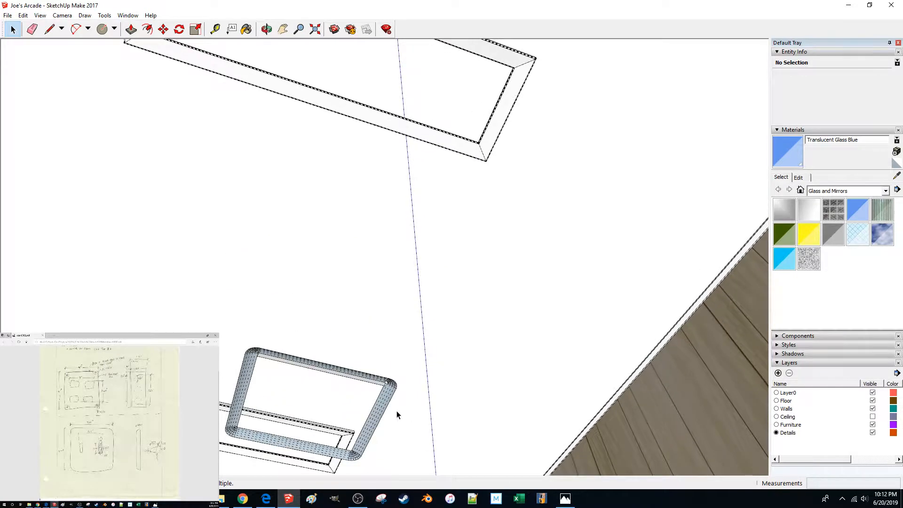
# Step: Group all of the border's geometry and open the group for editing
pyautogui.tripleClick(382, 407)
pyautogui.press('g')
pyautogui.doubleClick(382, 406)
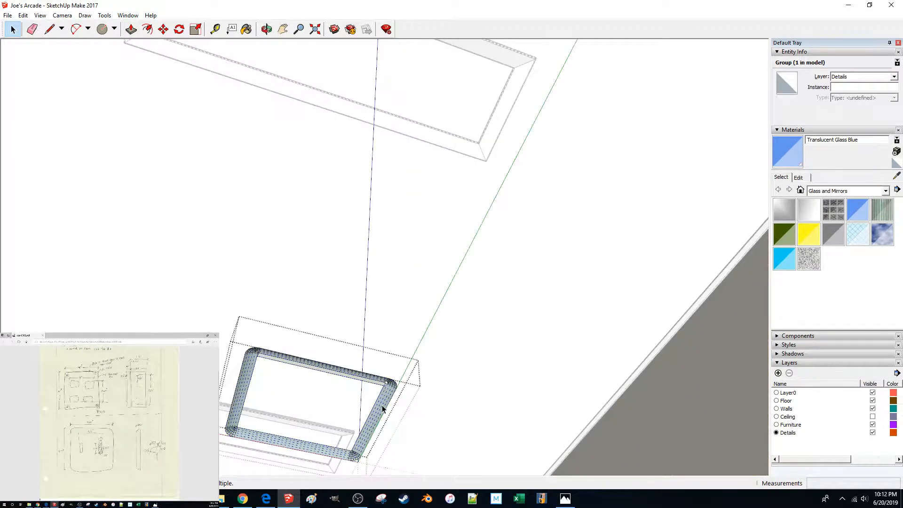
# Step: Delete the leftover short edges at the back of the inner corner inside the border group
pyautogui.scroll(2, 393, 400)
pyautogui.scroll(5, 405, 395)
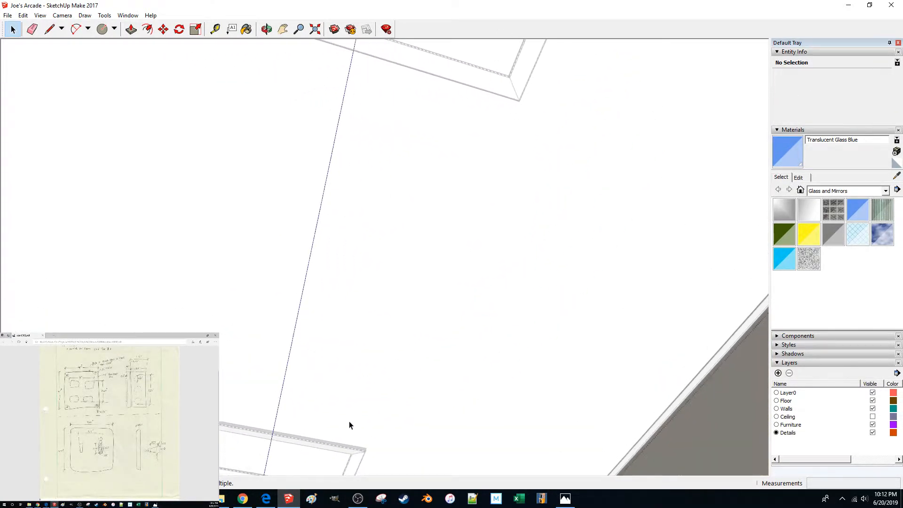
pyautogui.scroll(-1, 355, 422)
pyautogui.moveTo(297, 311); pyautogui.dragTo(285, 331, button='middle')
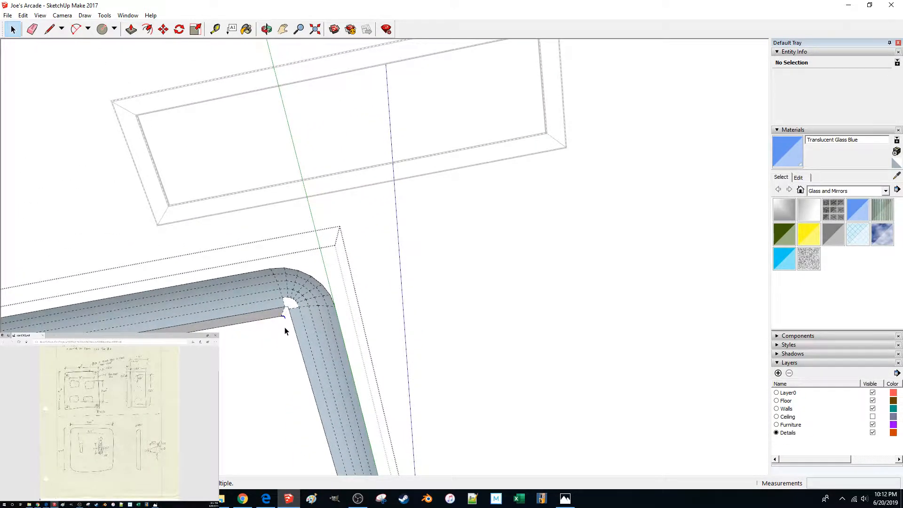
pyautogui.press('Delete')
pyautogui.keyDown('shift'); pyautogui.moveTo(278, 320); pyautogui.dragTo(300, 324, button='middle'); pyautogui.keyUp('shift')
pyautogui.scroll(2, 219, 330)
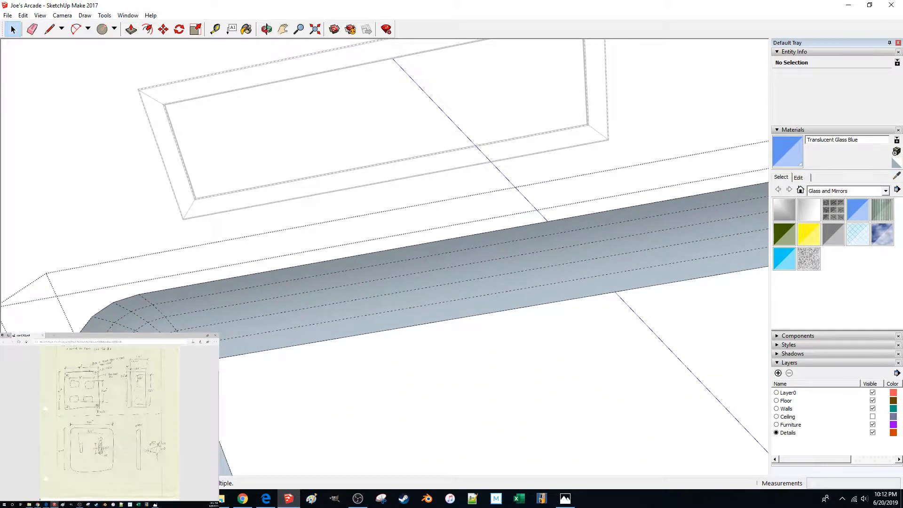
# Step: Delete the short edges closing off the gap at the first inner corner on the border's front
pyautogui.moveTo(300, 155); pyautogui.dragTo(298, 241, button='middle')
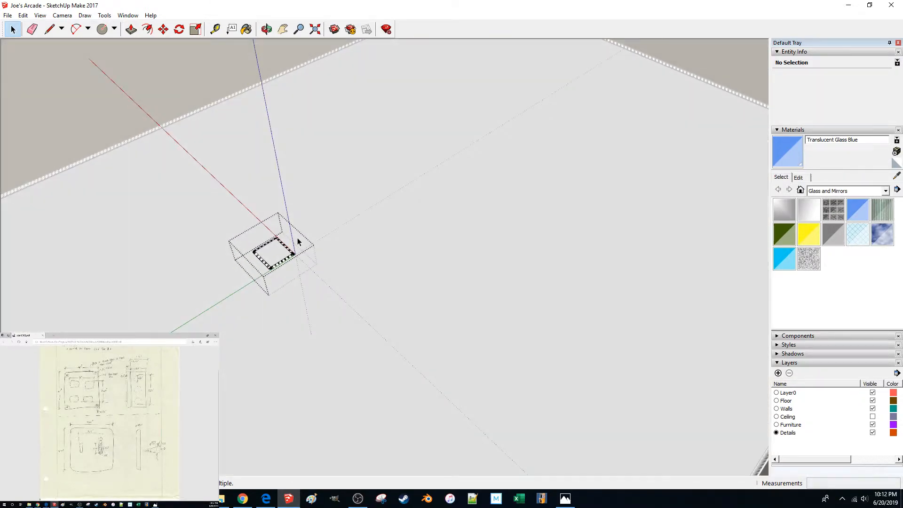
pyautogui.scroll(10, 298, 239)
pyautogui.scroll(5, 387, 338)
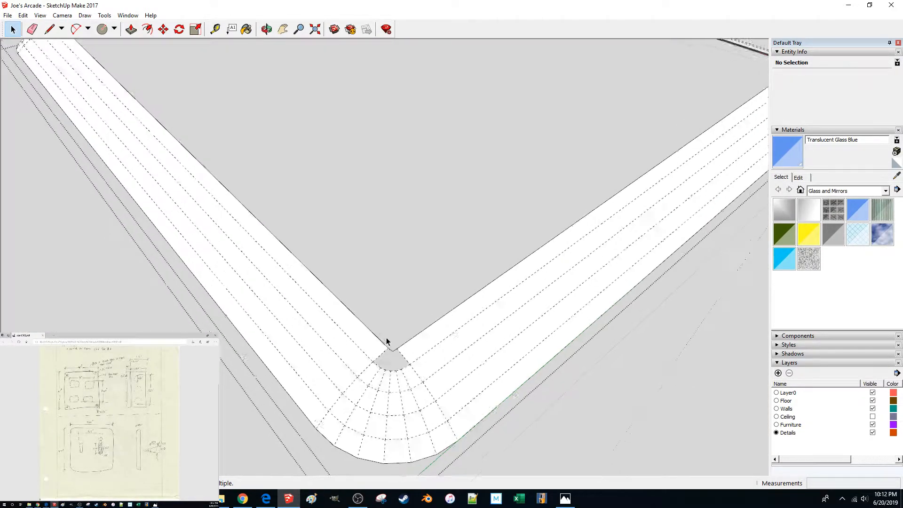
pyautogui.scroll(-1, 373, 371)
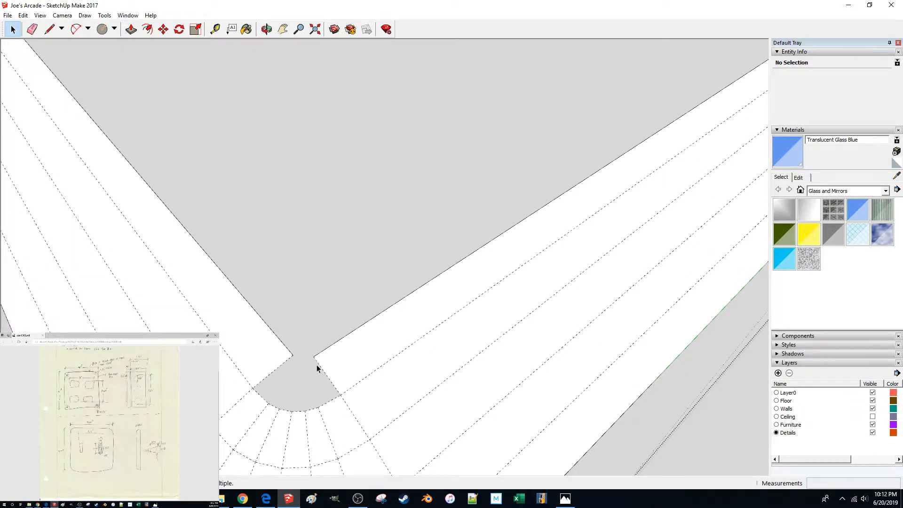
pyautogui.scroll(3, 317, 365)
pyautogui.moveTo(308, 355)
pyautogui.mouseDown(button='middle')
pyautogui.moveTo(303, 379)
pyautogui.moveTo(274, 368)
pyautogui.moveTo(300, 346)
pyautogui.mouseUp(button='middle')
pyautogui.scroll(-2, 277, 373)
# Step: Delete the two short edges at another inner corner on the border's front side
pyautogui.scroll(10, 279, 315)
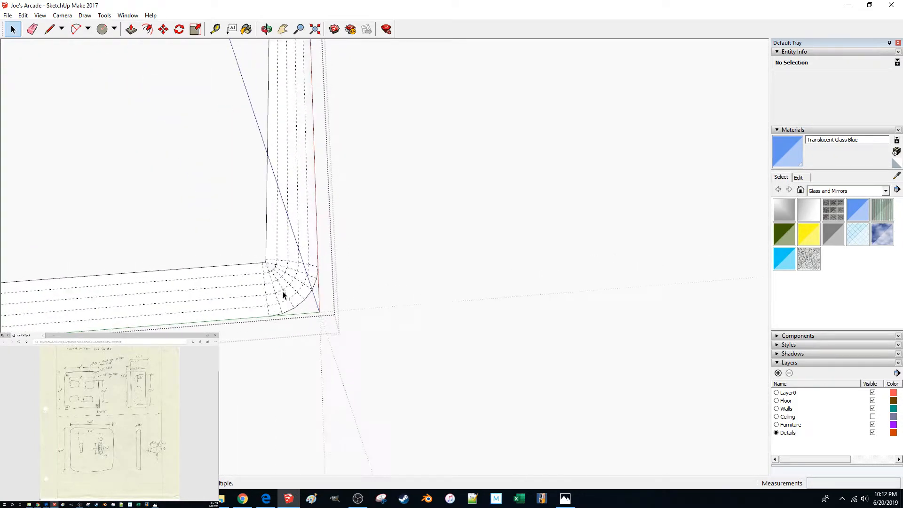
pyautogui.scroll(-3, 277, 284)
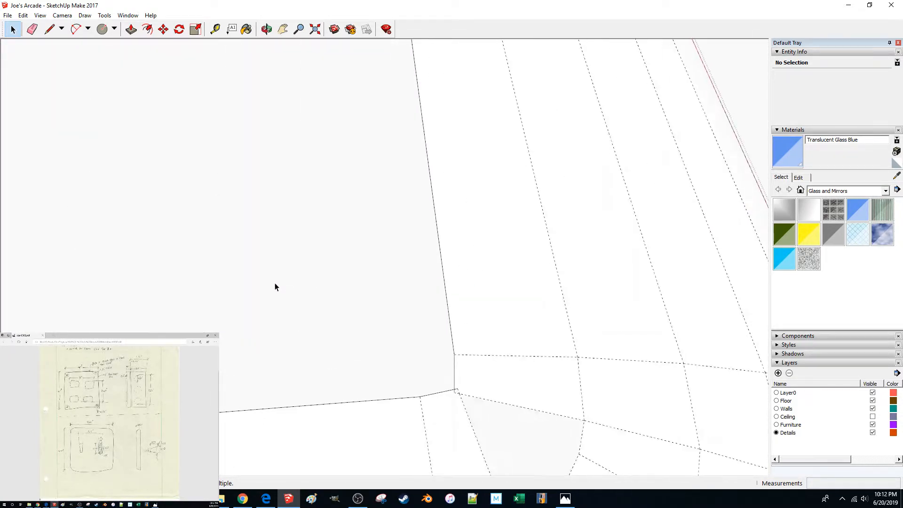
pyautogui.moveTo(272, 206); pyautogui.dragTo(315, 243)
pyautogui.scroll(5, 315, 241)
pyautogui.scroll(-5, 313, 243)
pyautogui.scroll(5, 311, 300)
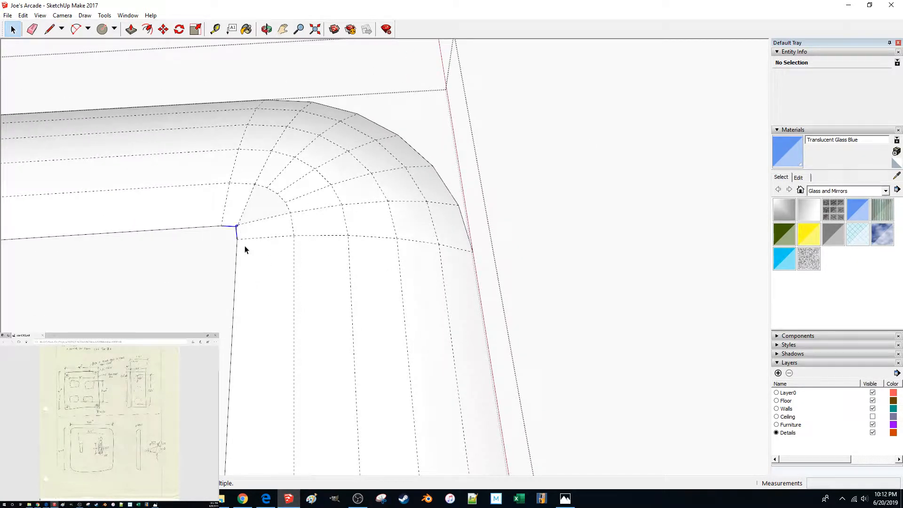
pyautogui.press('Delete')
# Step: Delete the short edges at the following inner corner of the border's front
pyautogui.scroll(-4, 258, 237)
pyautogui.scroll(3, 291, 245)
pyautogui.scroll(-2, 286, 226)
pyautogui.scroll(5, 291, 199)
pyautogui.scroll(-5, 287, 232)
pyautogui.moveTo(300, 299); pyautogui.dragTo(370, 351)
pyautogui.press('Delete')
# Step: Draw a short diagonal line about 1/16" long across the opened inner corner, joining the two inner edges
pyautogui.press('l')
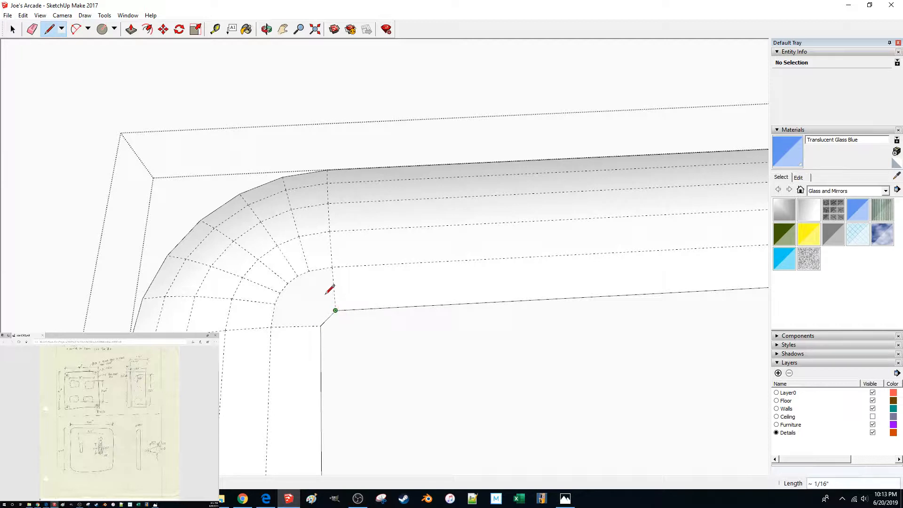
pyautogui.scroll(-6, 308, 273)
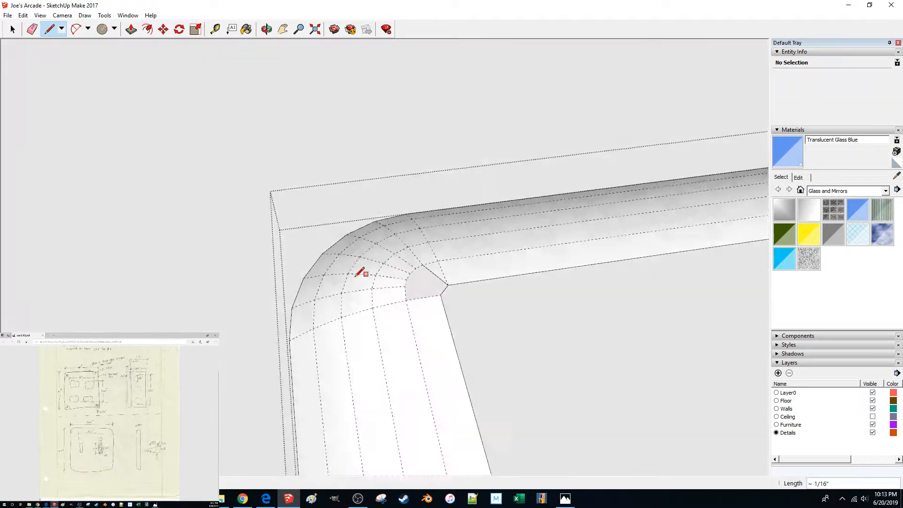
pyautogui.scroll(4, 395, 277)
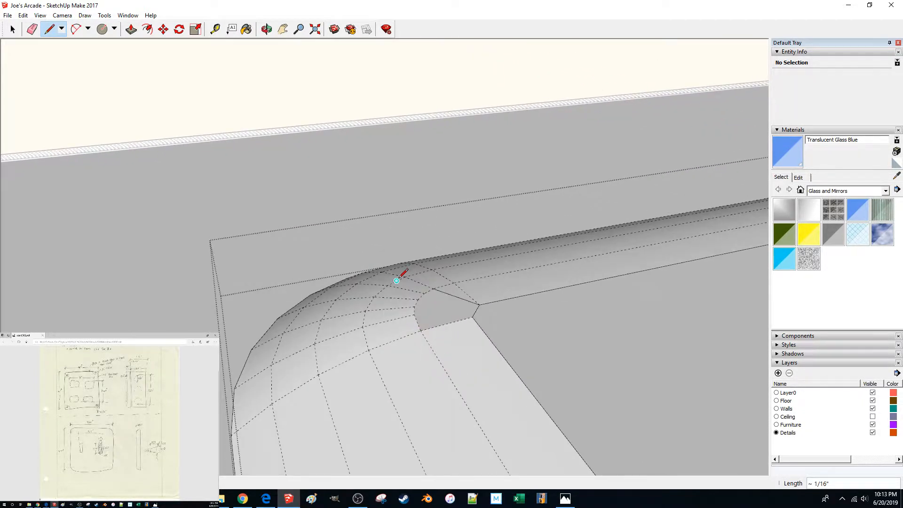
# Step: Draw lines about 1/8" long from the corner's inner arc vertices to the ends of the short diagonal edge
pyautogui.click(412, 300)
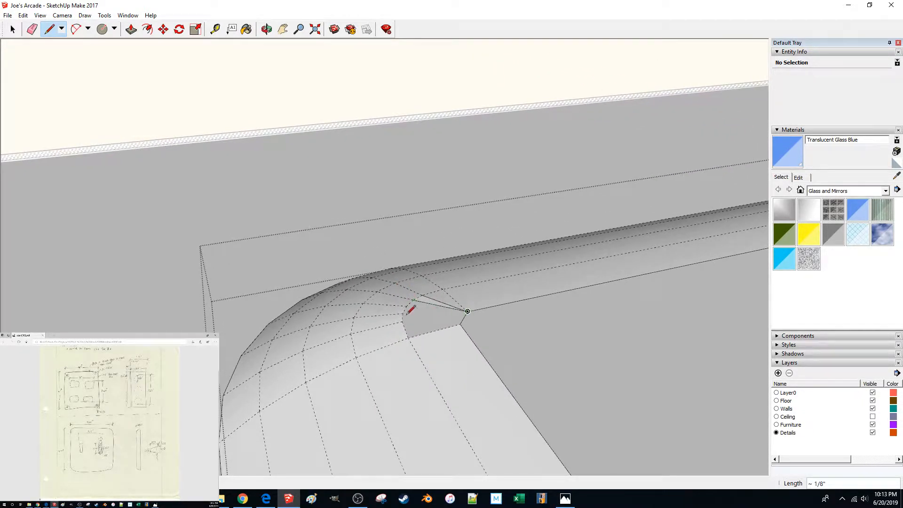
pyautogui.click(459, 323)
pyautogui.press('Escape')
pyautogui.click(402, 321)
pyautogui.click(459, 324)
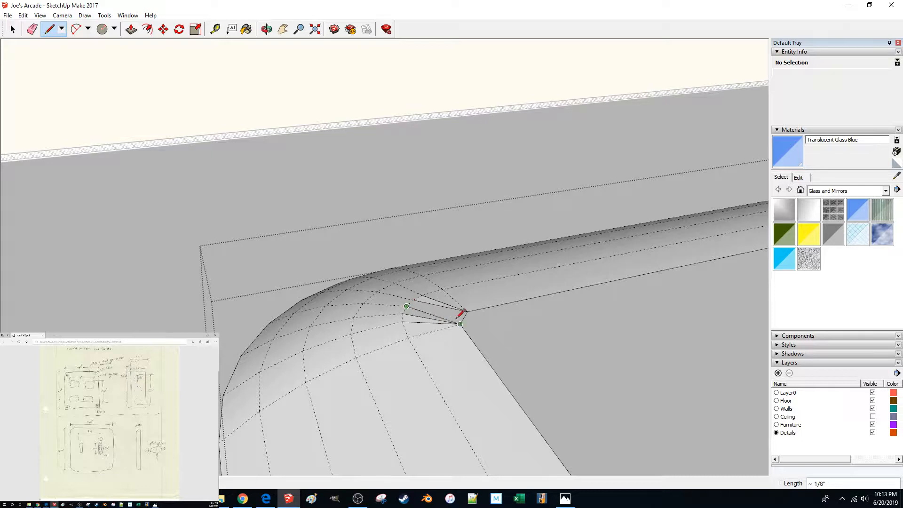
pyautogui.click(461, 323)
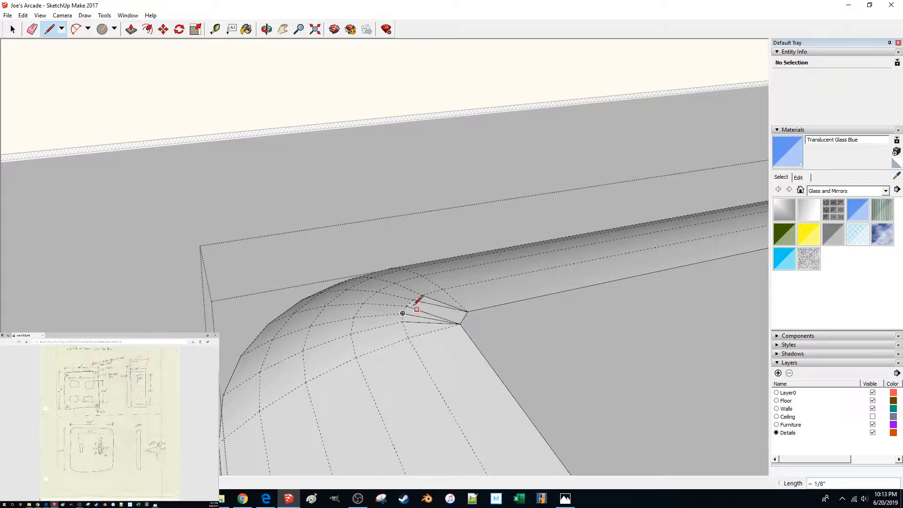
# Step: Undo the last corner line and connect the middle arc vertex to the midpoint of the short diagonal edge
pyautogui.moveTo(418, 306); pyautogui.dragTo(458, 311, button='middle')
pyautogui.scroll(-3, 413, 320)
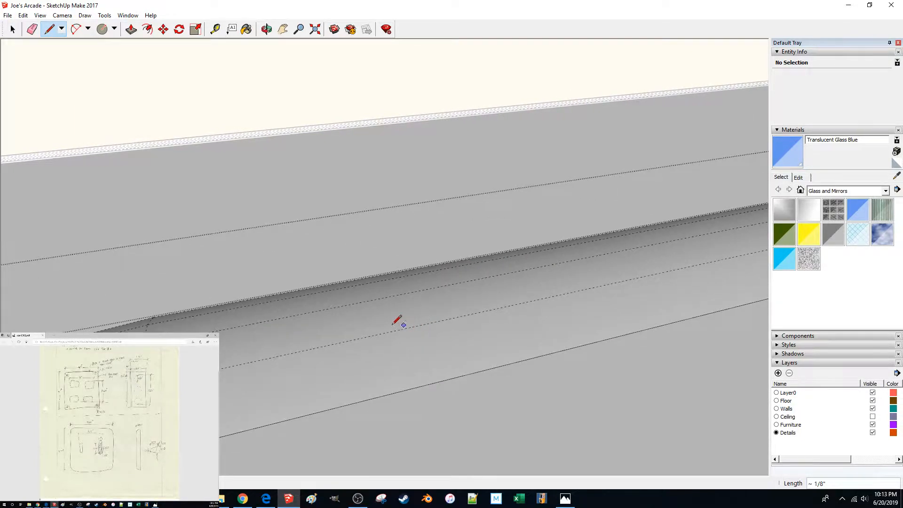
pyautogui.hotkey('ctrl', 'z')
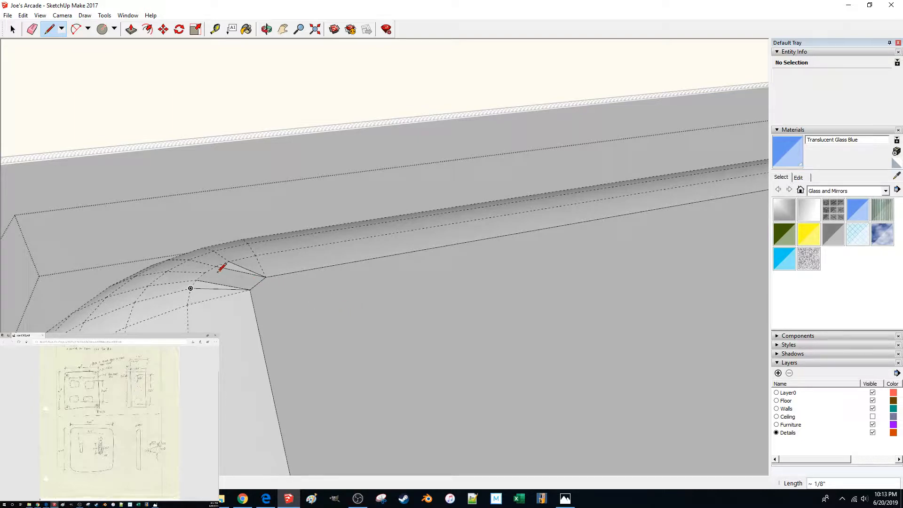
pyautogui.click(204, 272)
pyautogui.click(258, 282)
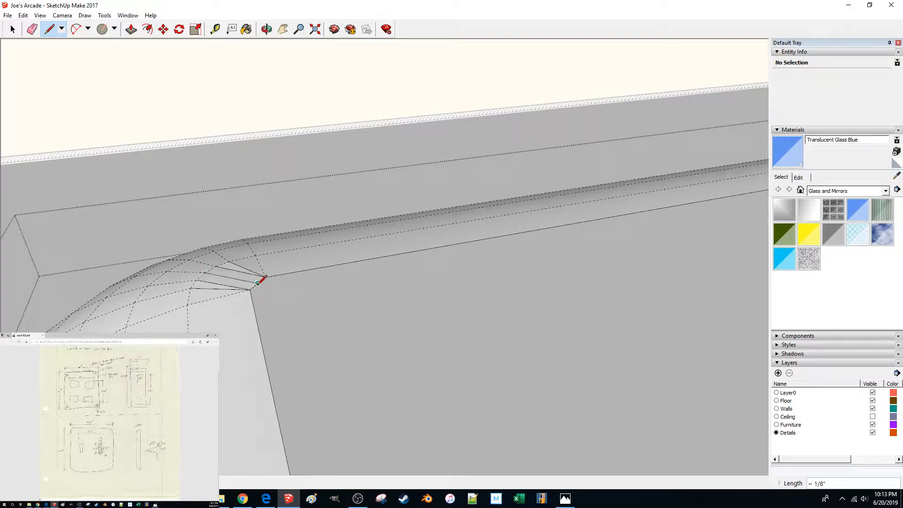
# Step: Close the next inner corner with a short diagonal and lines about 1/8" long from its arc vertices to the diagonal's ends and midpoint
pyautogui.press('space')
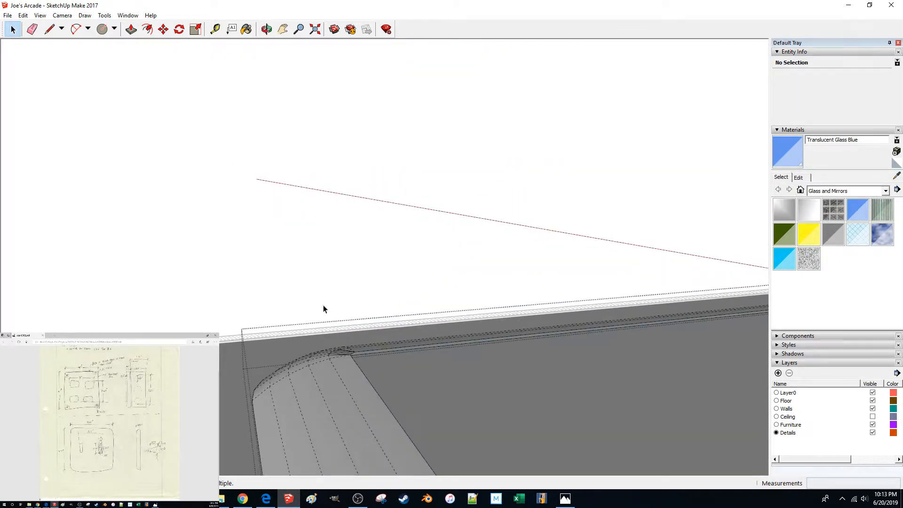
pyautogui.scroll(-8, 336, 318)
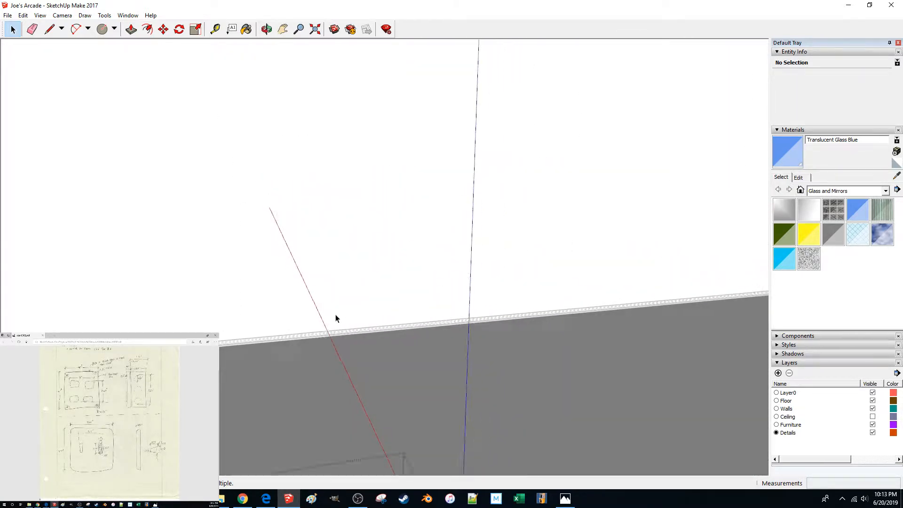
pyautogui.scroll(10, 347, 324)
pyautogui.scroll(6, 356, 331)
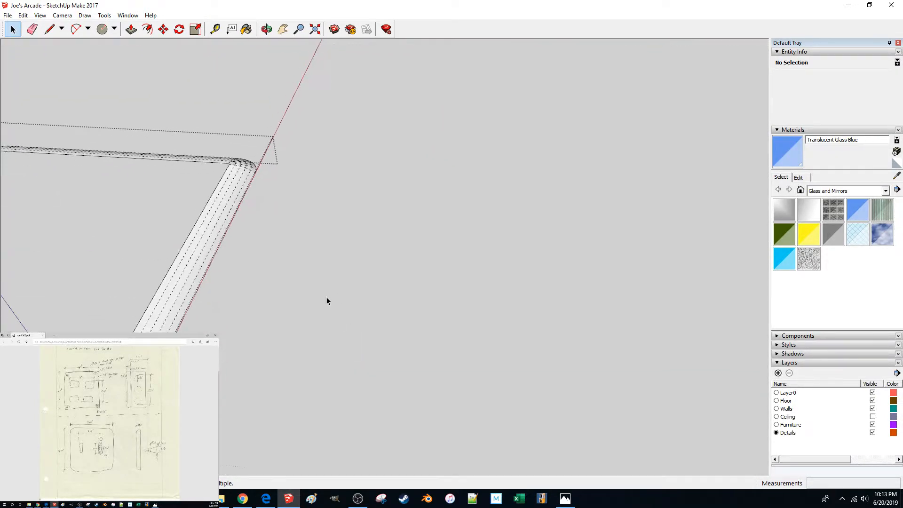
pyautogui.scroll(8, 338, 311)
pyautogui.press('l')
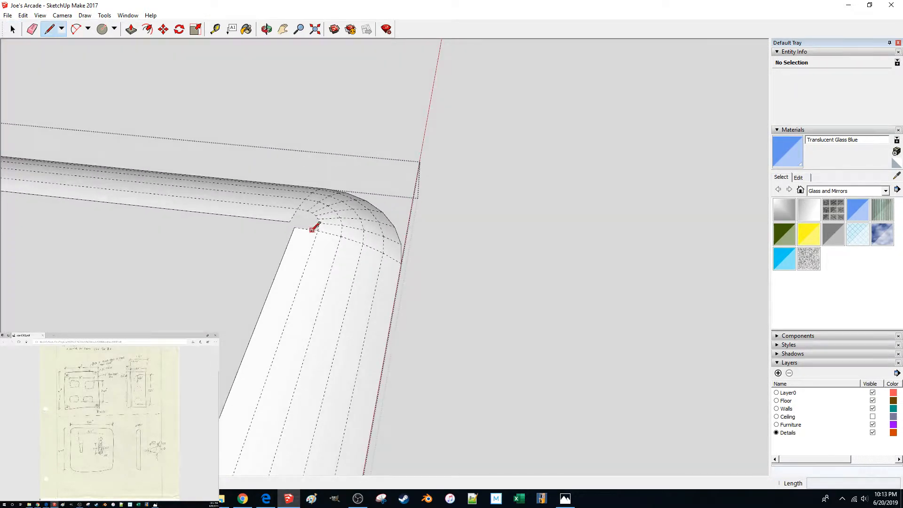
pyautogui.click(289, 221)
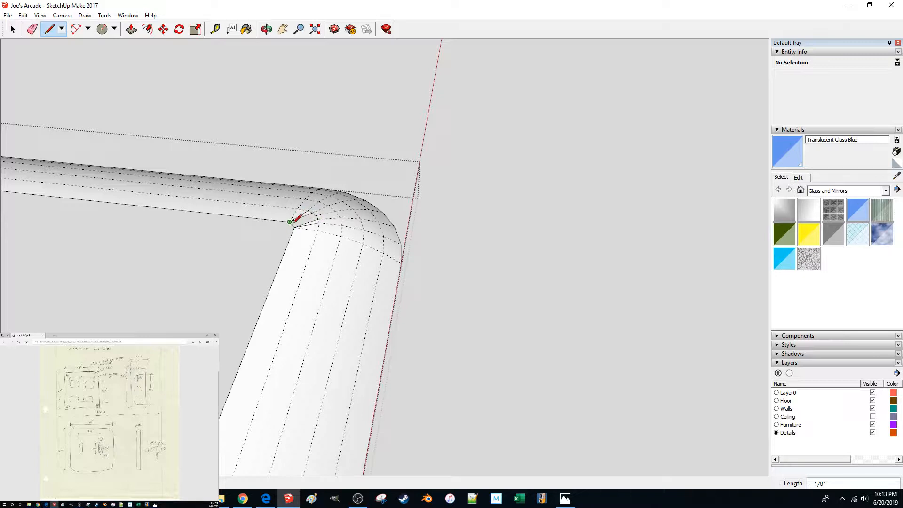
pyautogui.scroll(4, 296, 219)
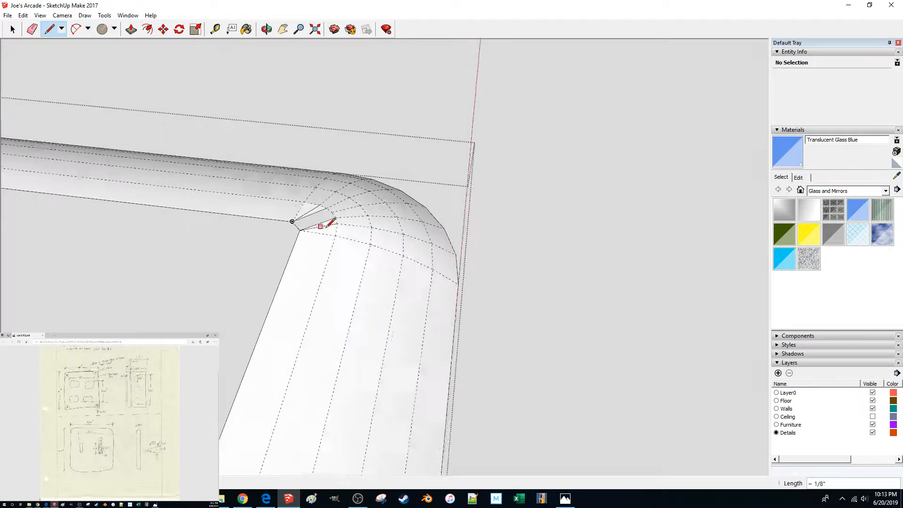
pyautogui.click(419, 203)
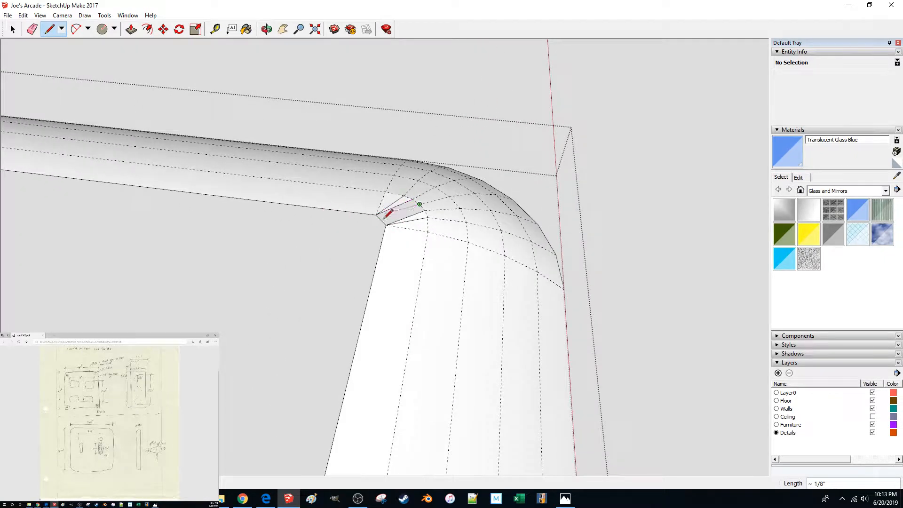
pyautogui.click(382, 220)
# Step: Select the connecting lines drawn between this corner's arc vertices and its short diagonal, and hide them
pyautogui.press('space')
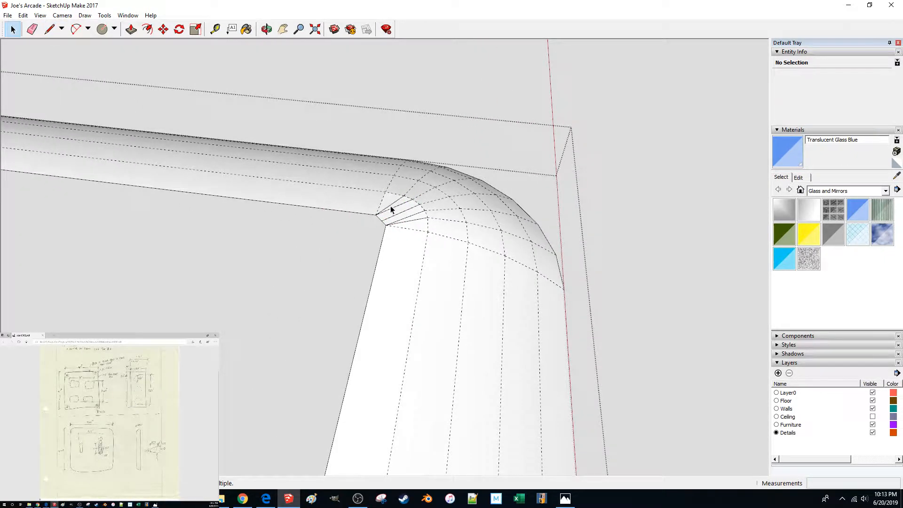
pyautogui.click(395, 211)
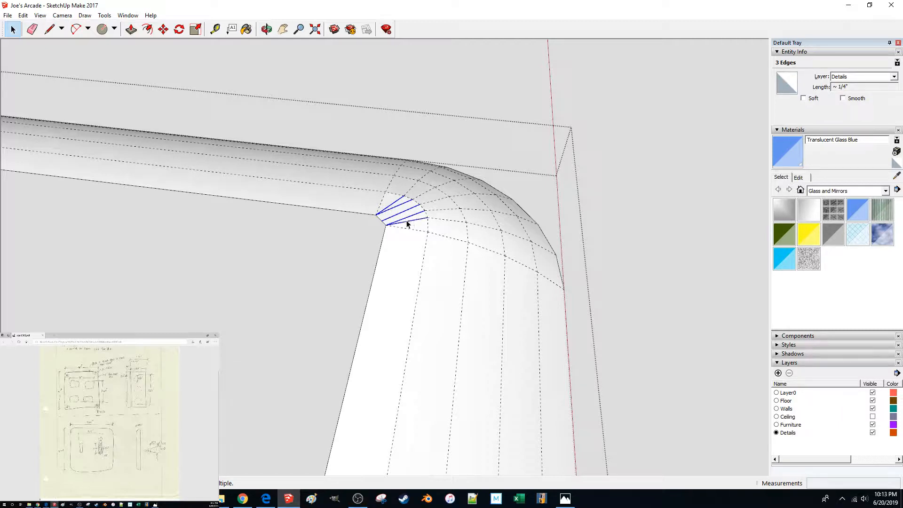
pyautogui.rightClick(407, 222)
pyautogui.click(425, 247)
# Step: Hide the five connecting lines at the other rebuilt inner corner of the border
pyautogui.moveTo(417, 248); pyautogui.dragTo(236, 334, button='middle')
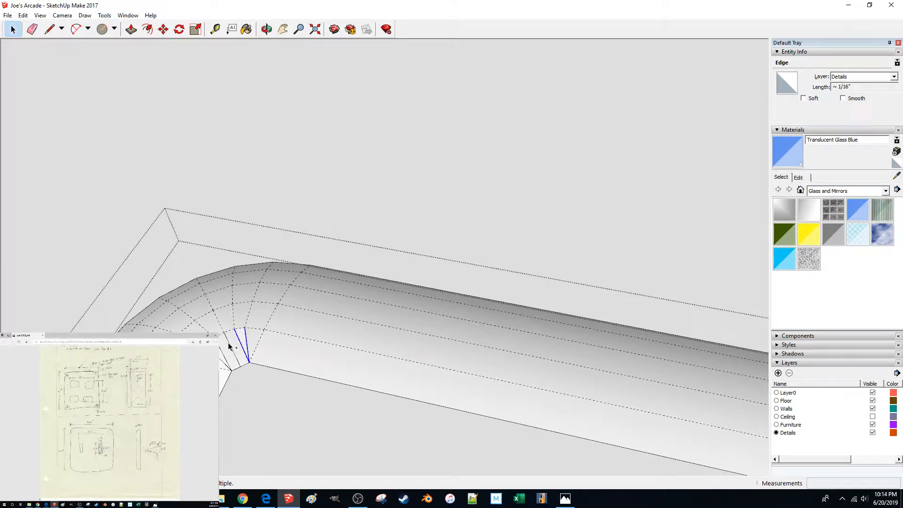
pyautogui.keyDown('ctrl'); pyautogui.click(223, 361); pyautogui.keyUp('ctrl')
pyautogui.rightClick(215, 353)
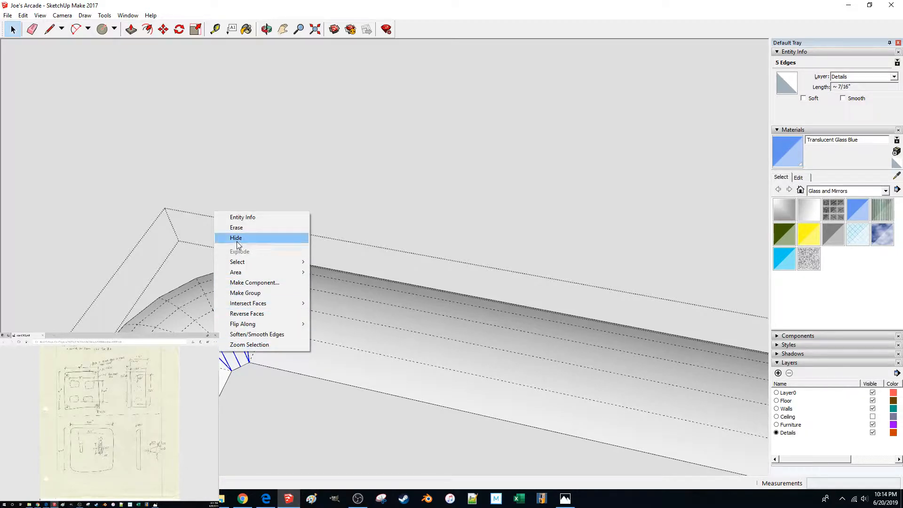
pyautogui.click(237, 242)
# Step: Draw short diagonal lines about 1/16" long across the two remaining open inner corners at the border's near side
pyautogui.scroll(-6, 255, 224)
pyautogui.scroll(2, 280, 291)
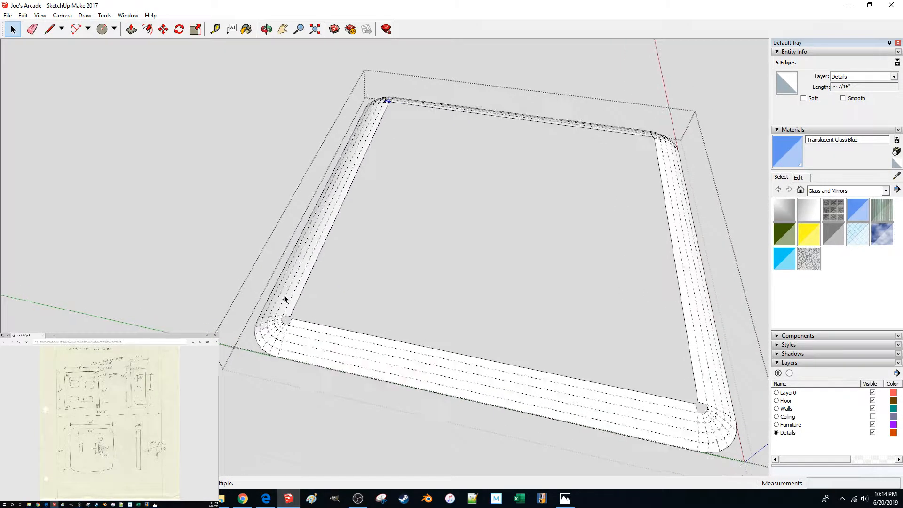
pyautogui.scroll(3, 281, 292)
pyautogui.press('l')
pyautogui.click(238, 339)
pyautogui.keyDown('shift'); pyautogui.moveTo(253, 345); pyautogui.dragTo(344, 355, button='middle'); pyautogui.keyUp('shift')
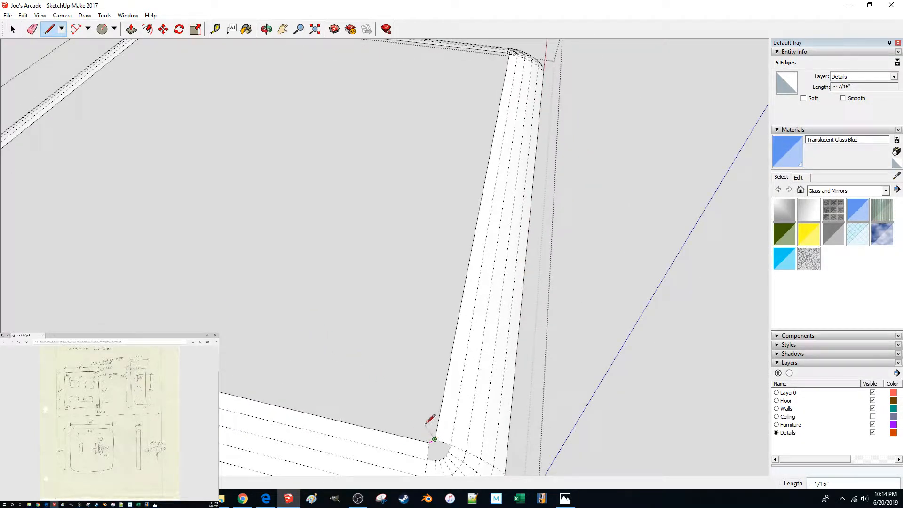
pyautogui.press('space')
# Step: Draw a line about 5 11/16" long across the border's opening, from the near inner corner to the diagonally opposite inner corner
pyautogui.scroll(-10, 383, 323)
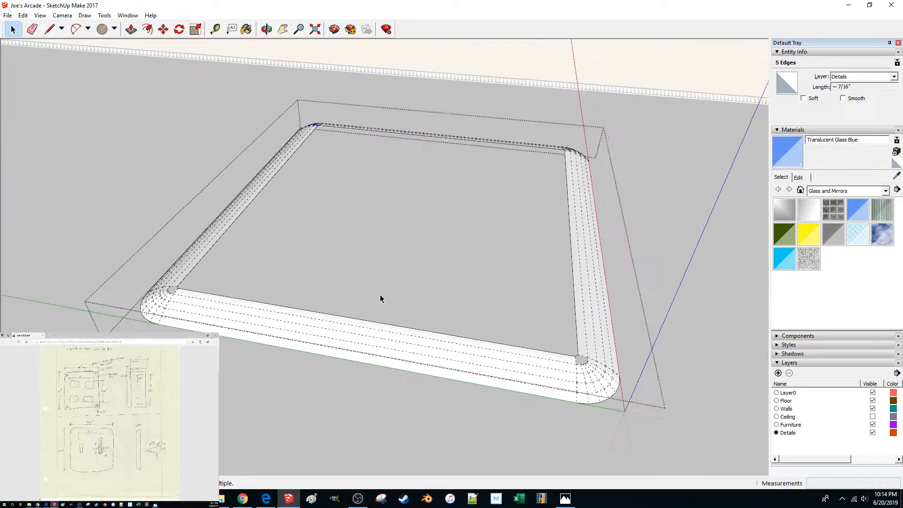
pyautogui.press('l')
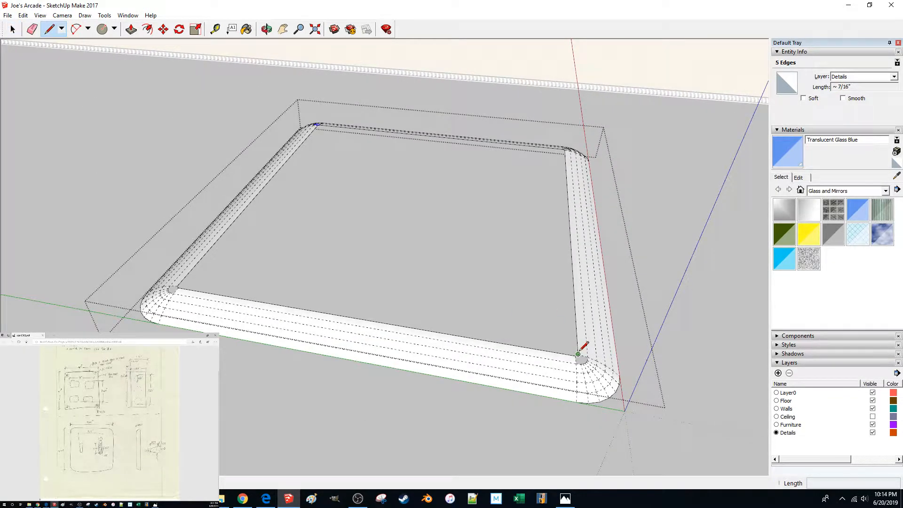
pyautogui.click(579, 353)
pyautogui.scroll(5, 332, 146)
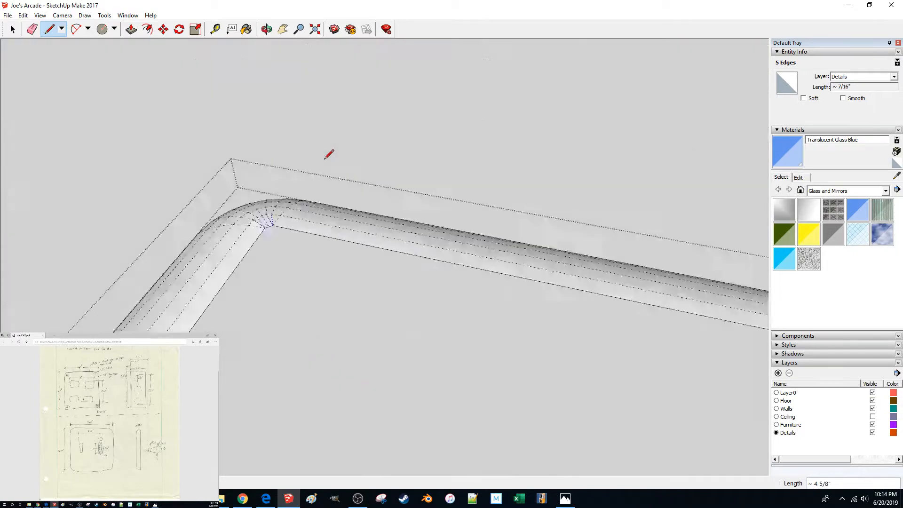
pyautogui.keyDown('shift'); pyautogui.moveTo(324, 159); pyautogui.dragTo(322, 214, button='middle'); pyautogui.keyUp('shift')
pyautogui.click(271, 285)
# Step: Retrace the unfilled half's inner edges, about 3 13/16" and 4 3/16" long, and the short corner diagonal between them
pyautogui.moveTo(306, 254); pyautogui.dragTo(300, 246, button='middle')
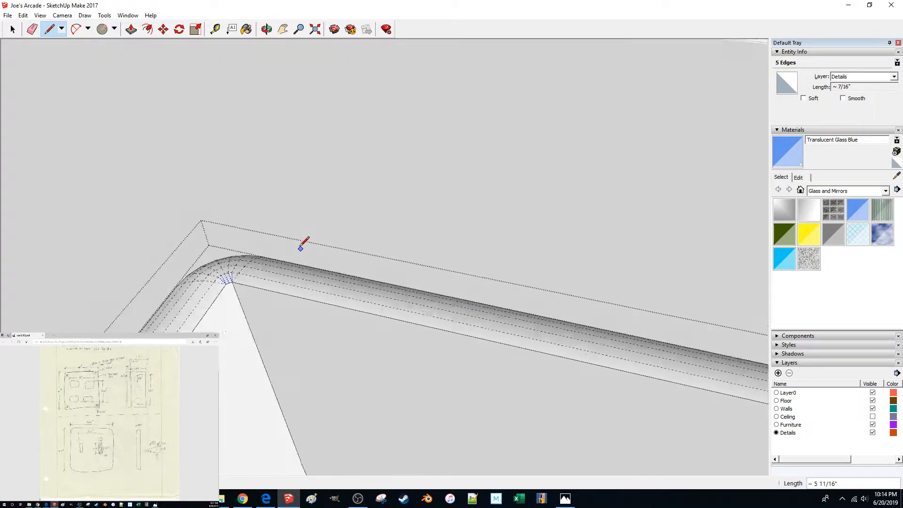
pyautogui.scroll(-5, 300, 245)
pyautogui.scroll(5, 282, 216)
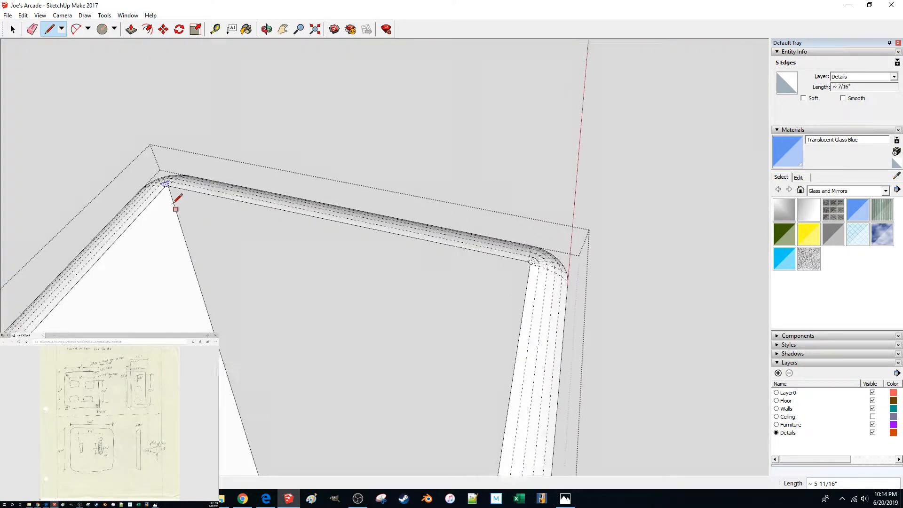
pyautogui.scroll(3, 176, 208)
pyautogui.scroll(-2, 169, 179)
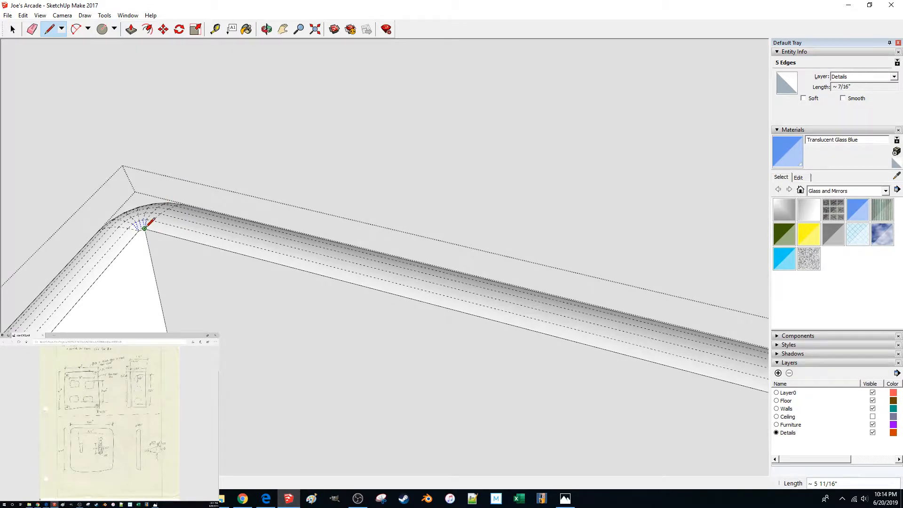
pyautogui.scroll(-3, 160, 224)
pyautogui.scroll(3, 389, 331)
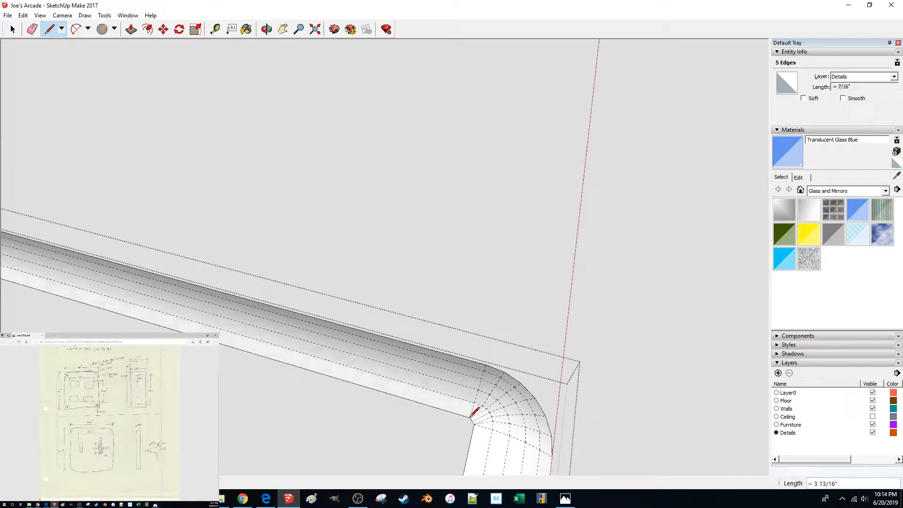
pyautogui.scroll(-6, 470, 416)
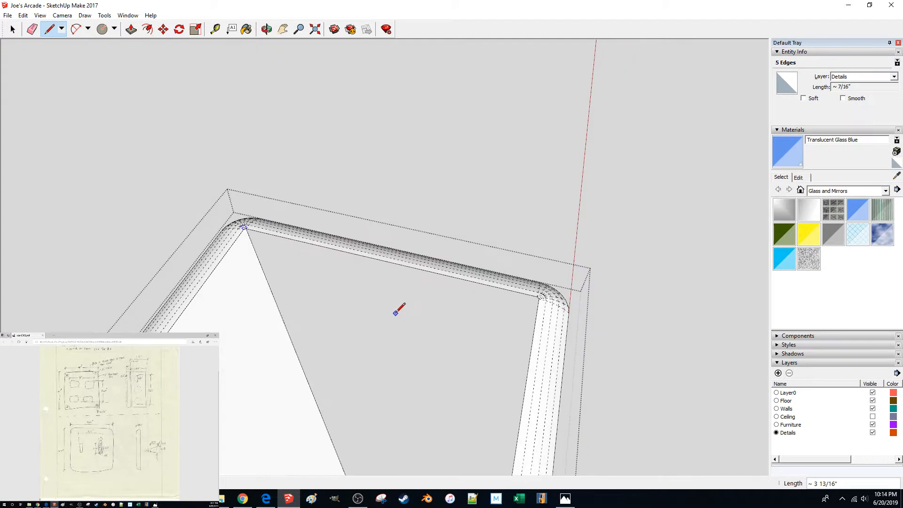
pyautogui.scroll(5, 530, 288)
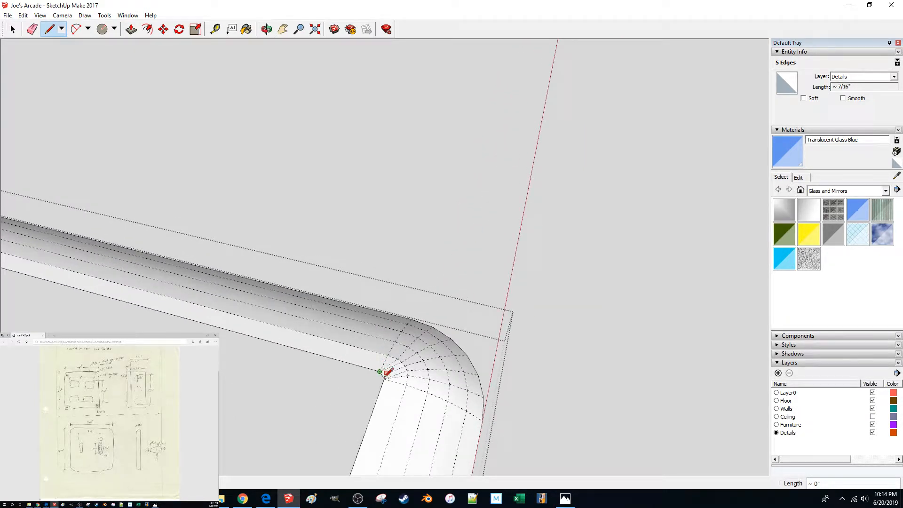
pyautogui.click(384, 378)
pyautogui.scroll(-6, 376, 362)
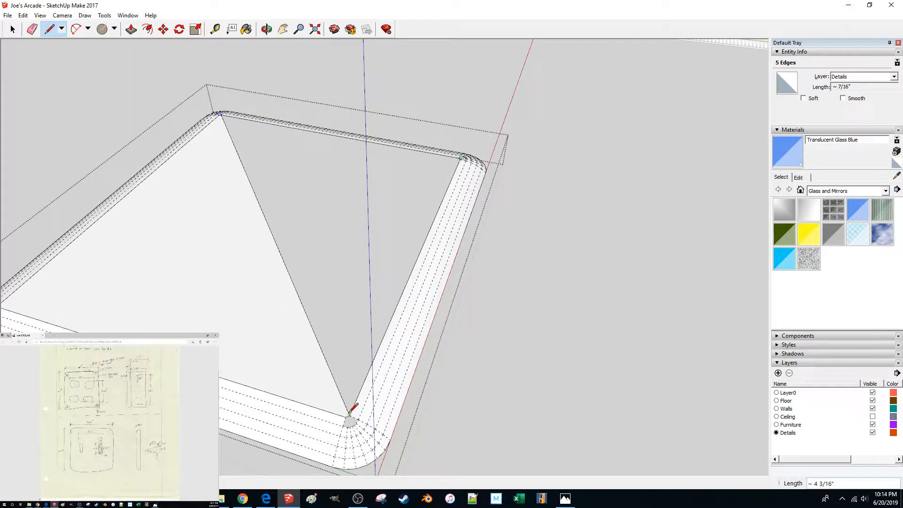
pyautogui.scroll(4, 456, 185)
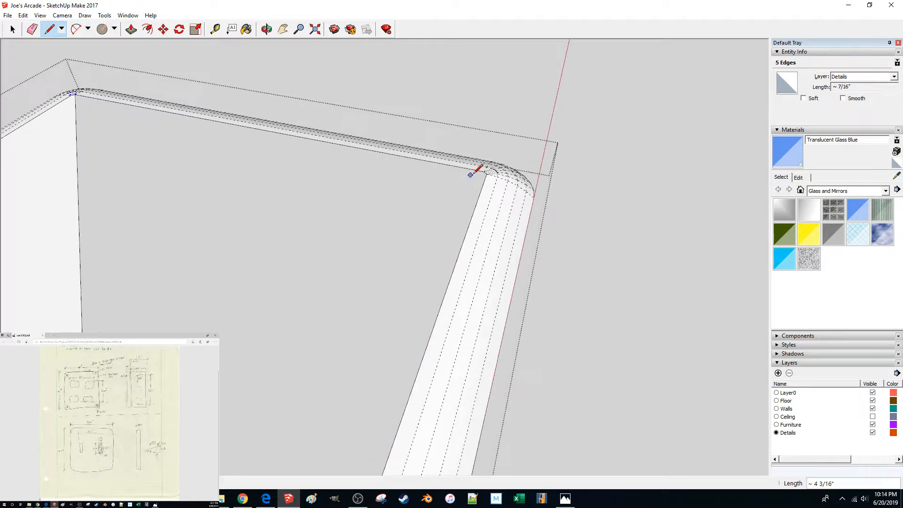
# Step: Draw a line about 2 13/16" long from the near end of the far corner's short diagonal to the line crossing the opening
pyautogui.click(487, 174)
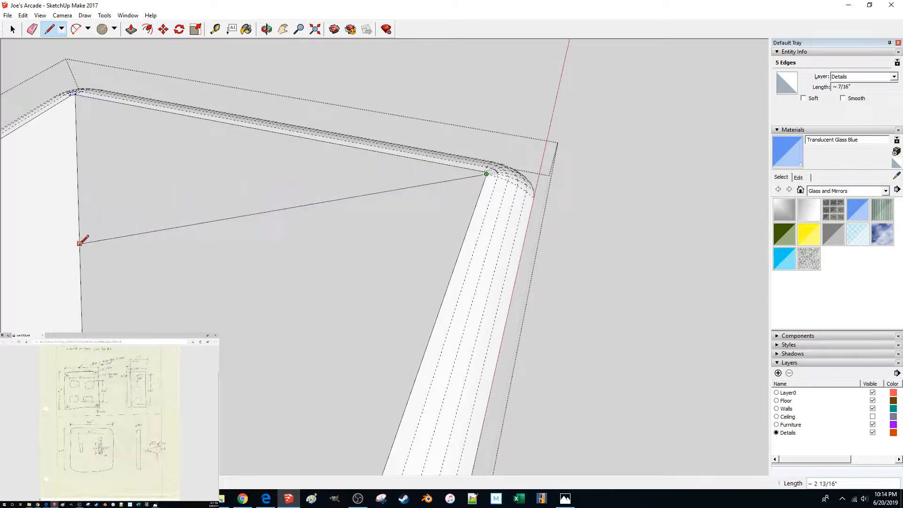
pyautogui.click(81, 283)
pyautogui.moveTo(163, 262); pyautogui.dragTo(189, 260, button='middle')
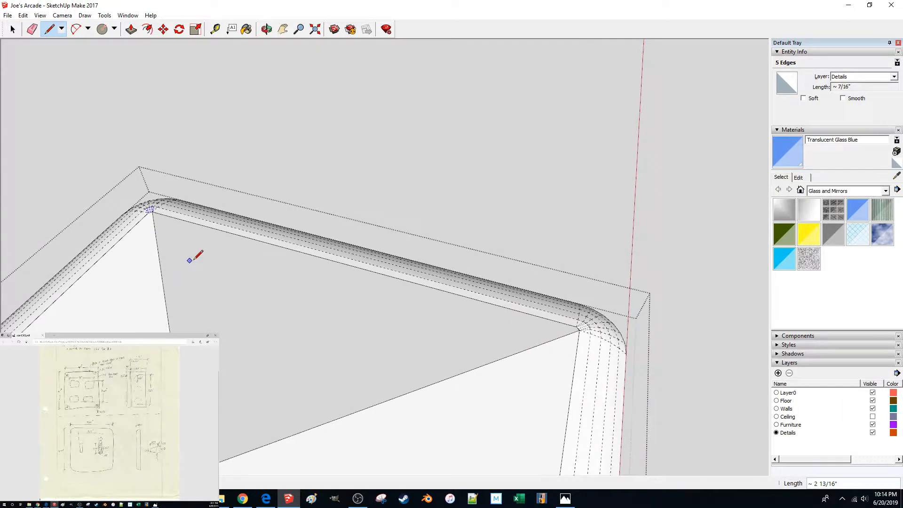
# Step: Examine the face across the opening and the far inner corner from several angles, selecting the last drawn line
pyautogui.press('space')
pyautogui.scroll(-8, 329, 268)
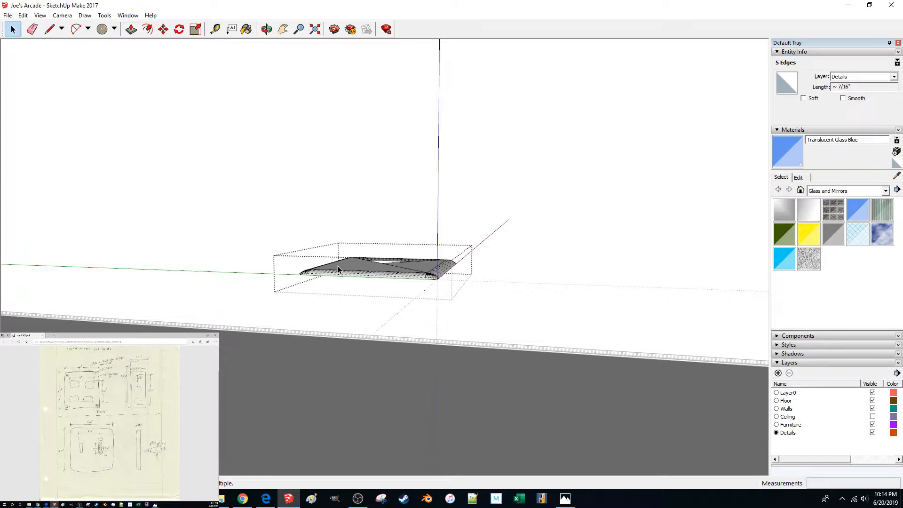
pyautogui.moveTo(395, 197); pyautogui.dragTo(386, 325, button='middle')
pyautogui.scroll(7, 387, 325)
pyautogui.scroll(-3, 388, 308)
pyautogui.scroll(5, 388, 308)
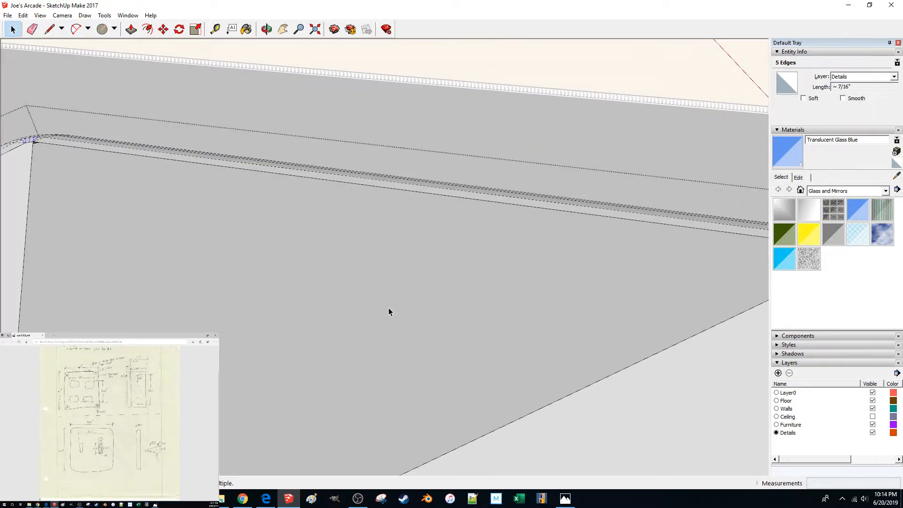
pyautogui.moveTo(388, 307); pyautogui.dragTo(436, 394, button='middle')
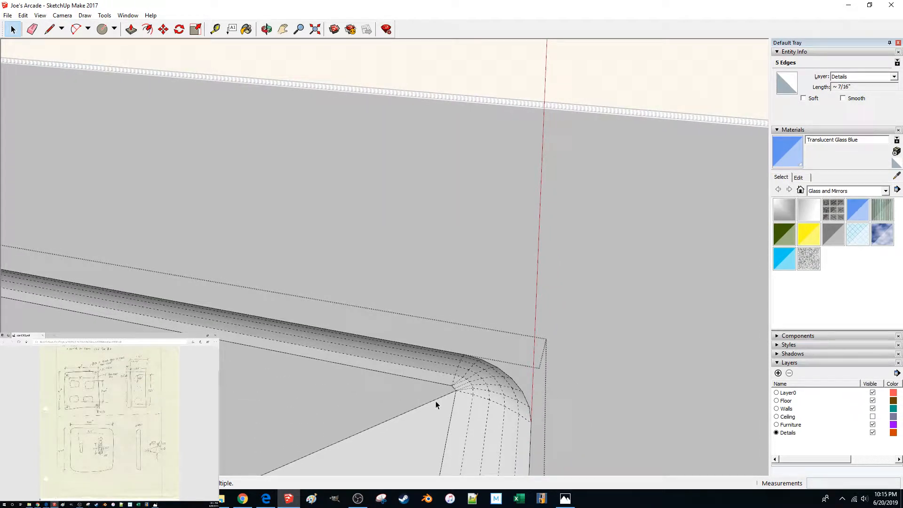
pyautogui.scroll(-8, 434, 398)
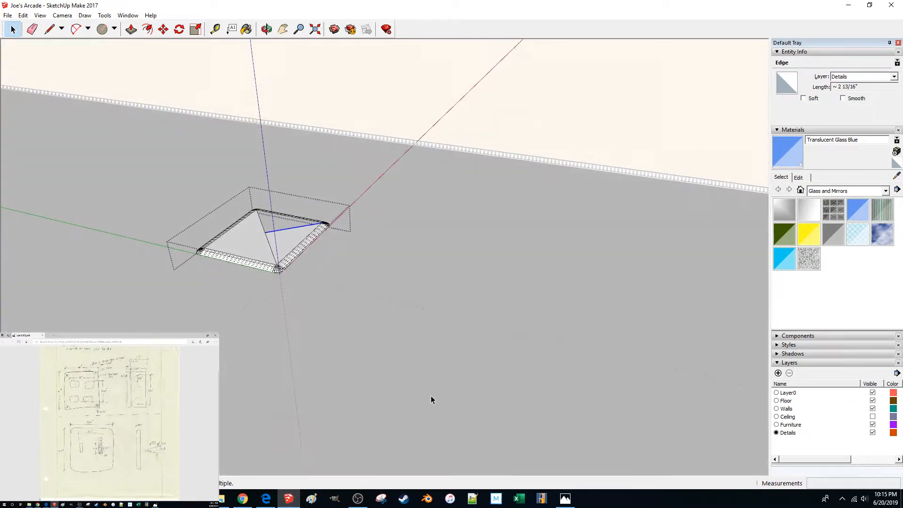
# Step: Draw a second 2 13/16" line from the other end of the corner's short diagonal to the same point on the crossing line
pyautogui.scroll(9, 422, 386)
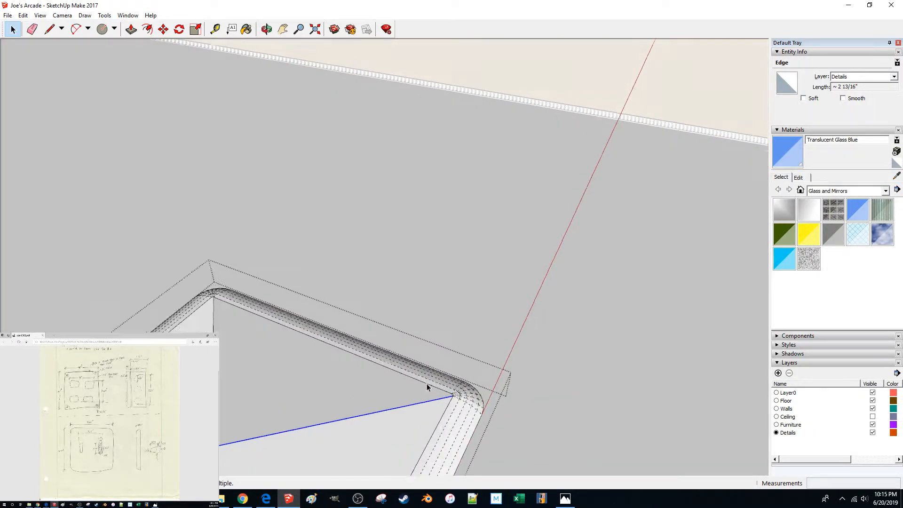
pyautogui.scroll(3, 504, 383)
pyautogui.press('l')
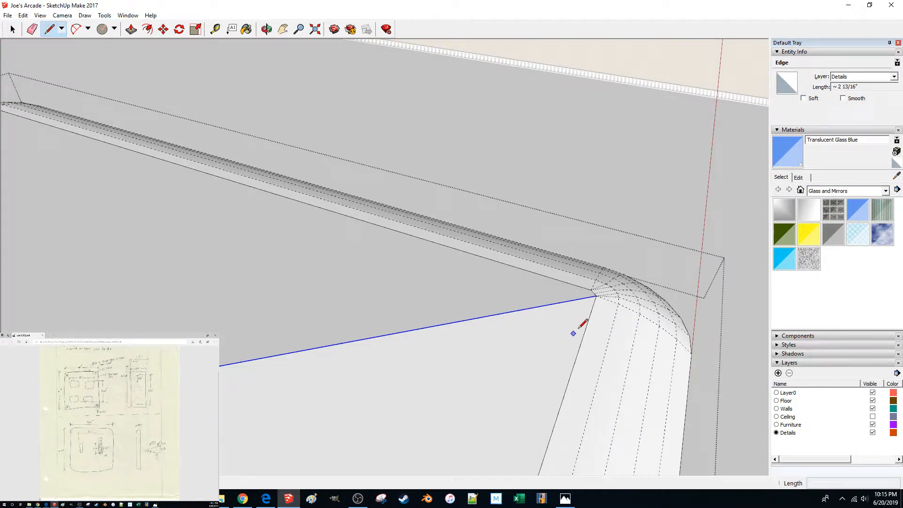
pyautogui.click(592, 289)
pyautogui.scroll(-3, 593, 288)
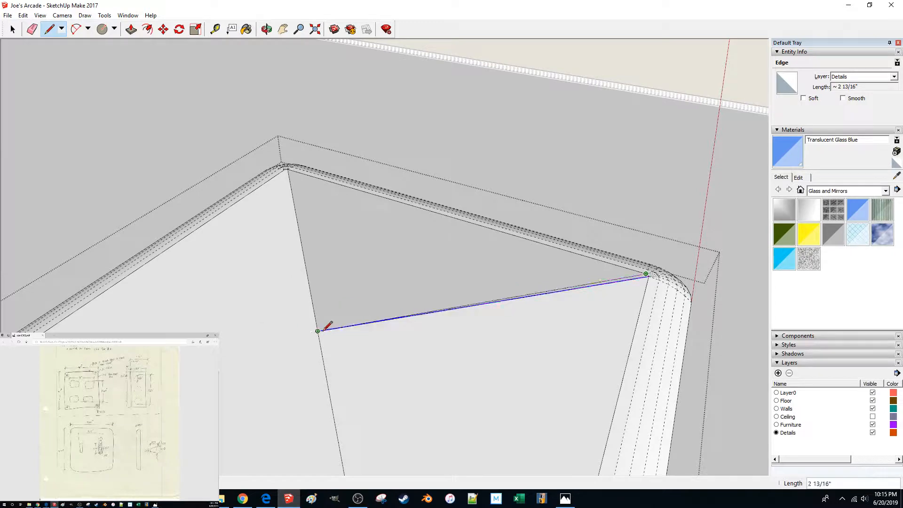
pyautogui.click(319, 331)
pyautogui.scroll(5, 443, 308)
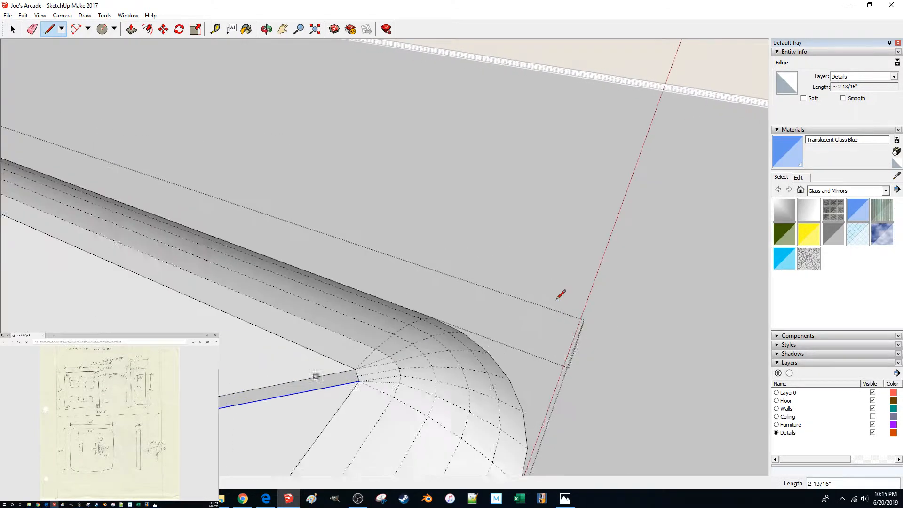
pyautogui.keyDown('shift'); pyautogui.moveTo(408, 348); pyautogui.dragTo(415, 349, button='middle'); pyautogui.keyUp('shift')
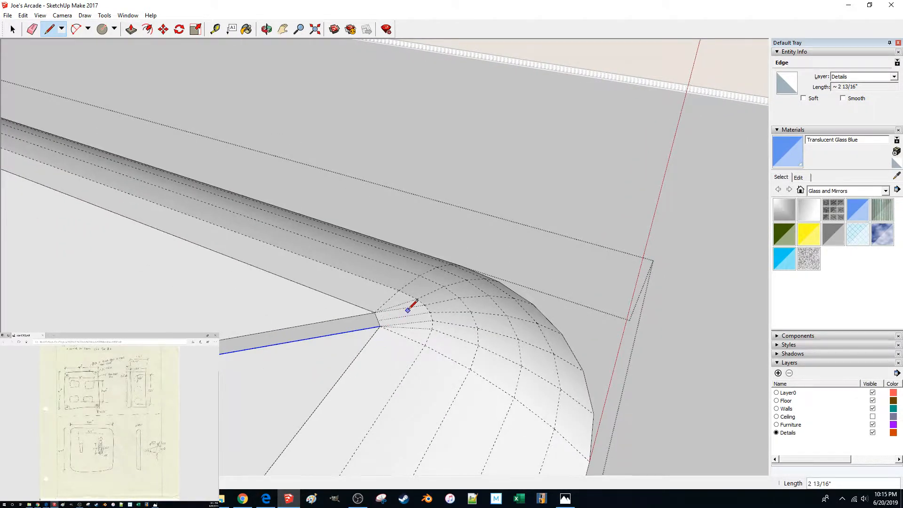
# Step: Undo the two lines drawn from the far corner's short diagonal to the line crossing the opening
pyautogui.scroll(-6, 408, 311)
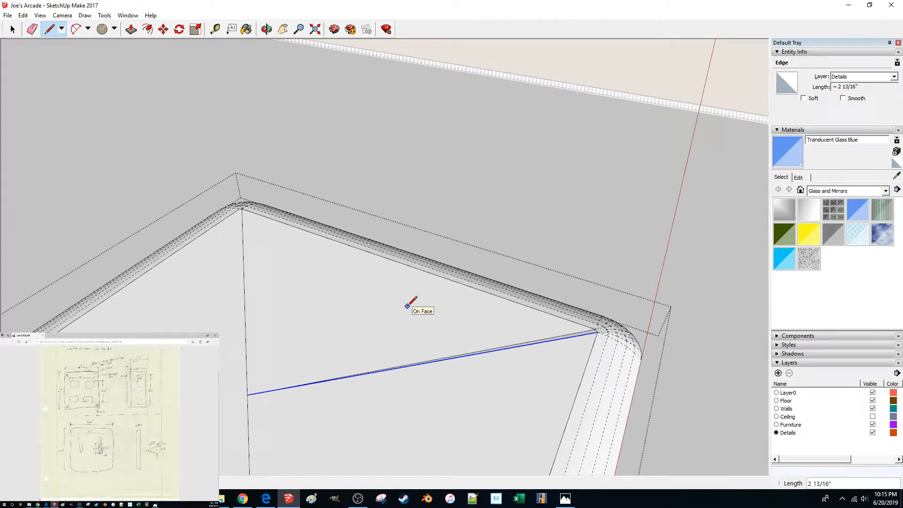
pyautogui.keyDown('shift'); pyautogui.moveTo(412, 315); pyautogui.dragTo(392, 316, button='middle'); pyautogui.keyUp('shift')
pyautogui.hotkey('ctrl', 'z')
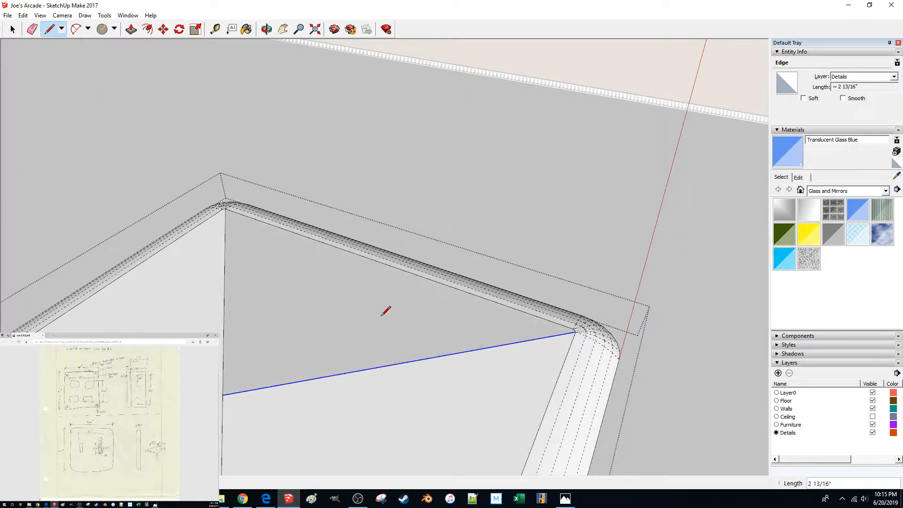
pyautogui.hotkey('ctrl', 'z')
# Step: Try closing the face with three successively shorter lines across the far inner corner, about 1 7/16", 3/16" and 1/16" long
pyautogui.click(443, 284)
pyautogui.click(548, 399)
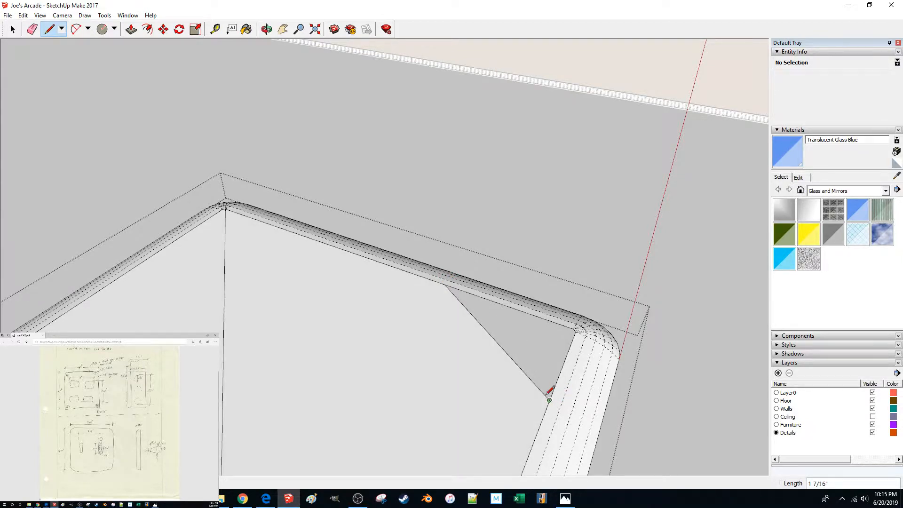
pyautogui.moveTo(548, 399); pyautogui.dragTo(460, 347, button='middle')
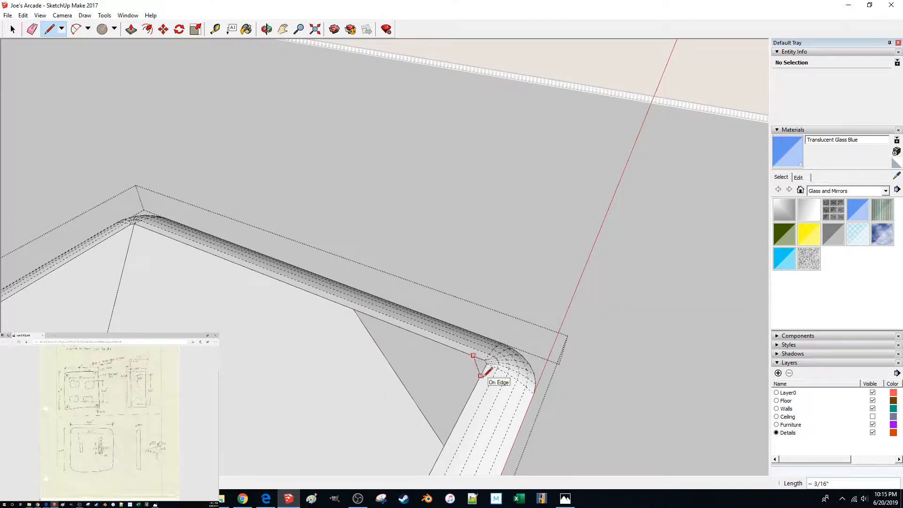
pyautogui.click(480, 375)
pyautogui.scroll(5, 445, 365)
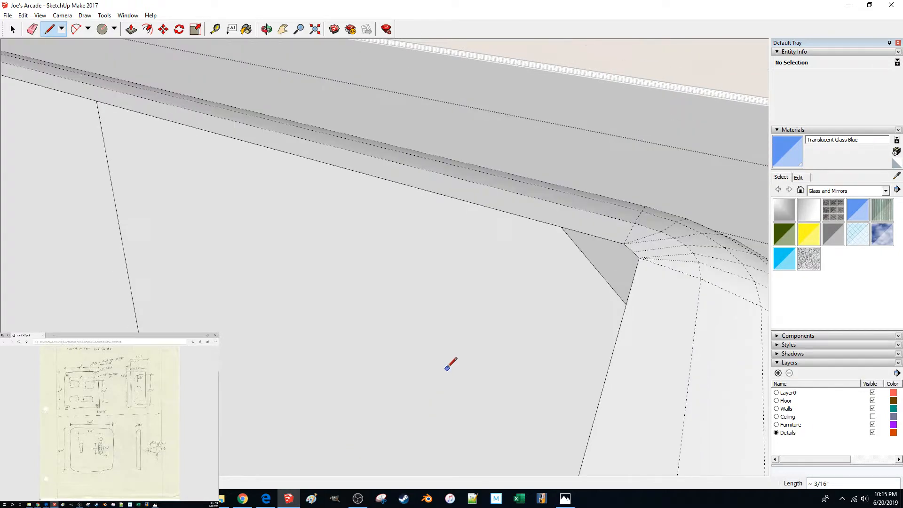
pyautogui.keyDown('shift'); pyautogui.moveTo(629, 308); pyautogui.dragTo(456, 308, button='middle'); pyautogui.keyUp('shift')
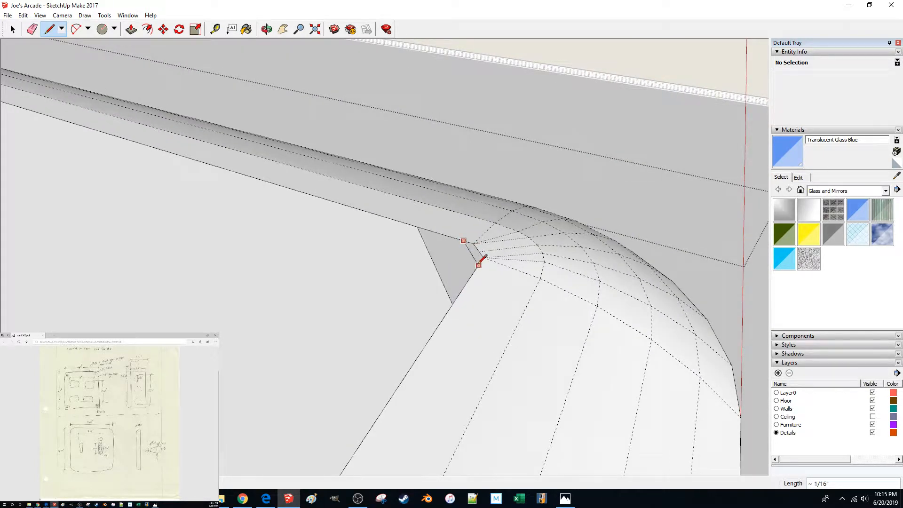
pyautogui.click(478, 264)
# Step: Delete the long diagonal edge crossing the plate's opening
pyautogui.press('space')
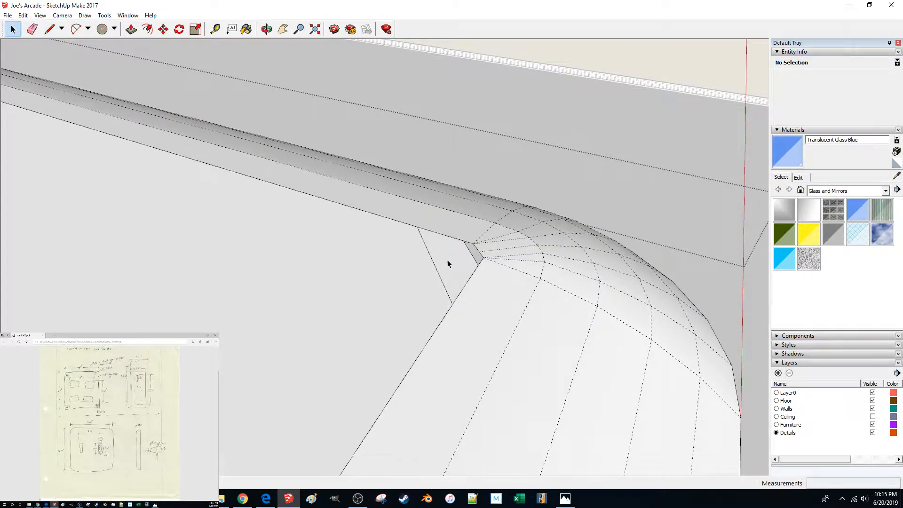
pyautogui.scroll(-6, 447, 263)
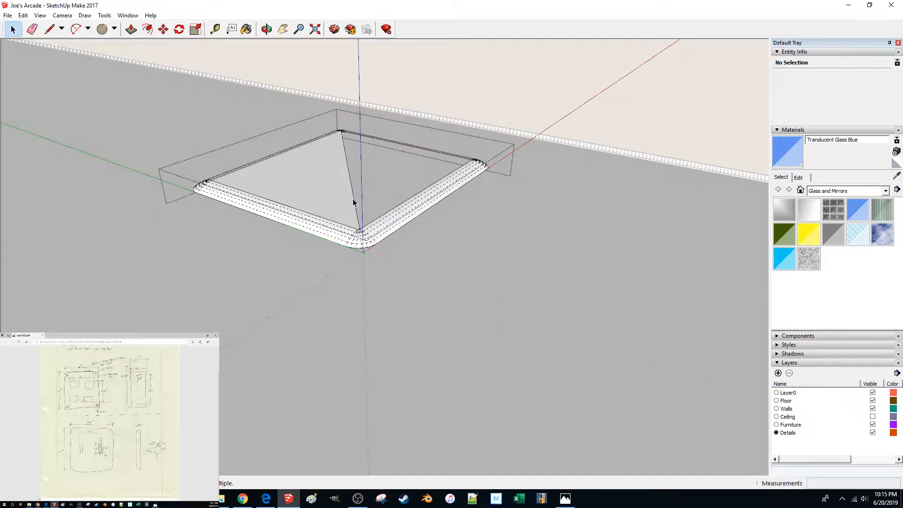
pyautogui.press('Delete')
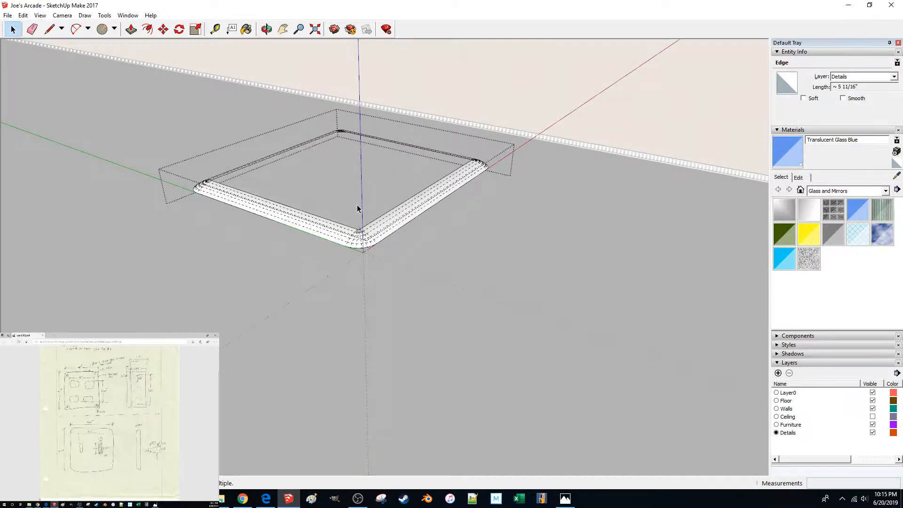
# Step: Draw a line about 1/16" long across the far inner corner, just inside its short edge, to fill the front face
pyautogui.scroll(5, 356, 205)
pyautogui.scroll(5, 410, 215)
pyautogui.scroll(-4, 412, 215)
pyautogui.press('l')
pyautogui.click(367, 280)
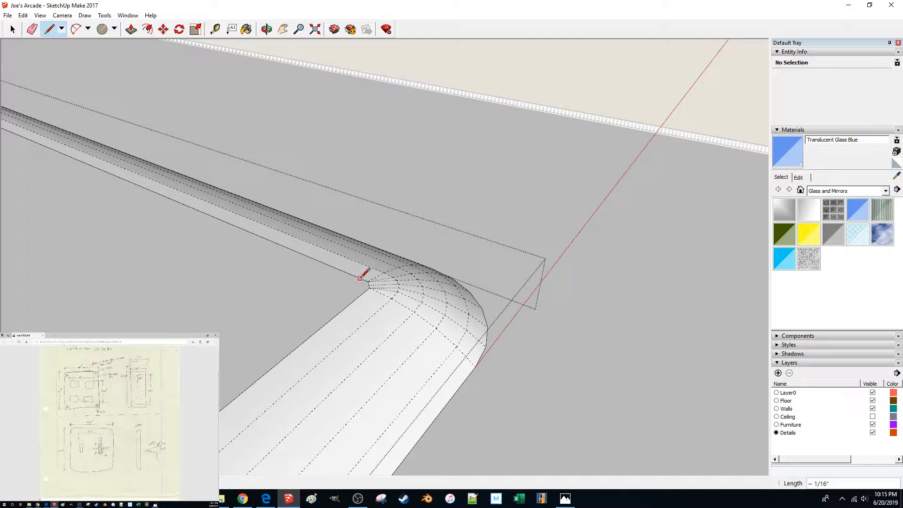
pyautogui.press('space')
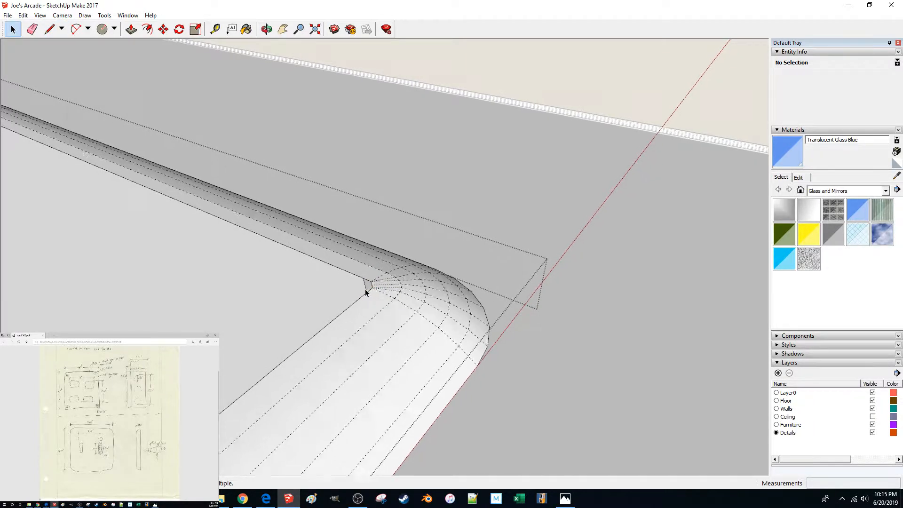
# Step: Draw a tiny line from the middle of the far corner's short edge to the line across that corner, closing the remaining gap
pyautogui.scroll(-5, 366, 289)
pyautogui.scroll(8, 366, 289)
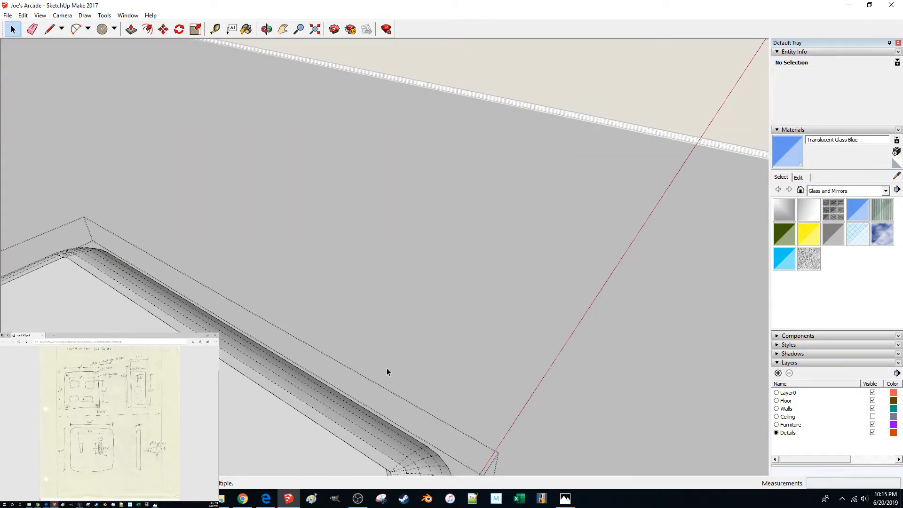
pyautogui.scroll(-6, 376, 378)
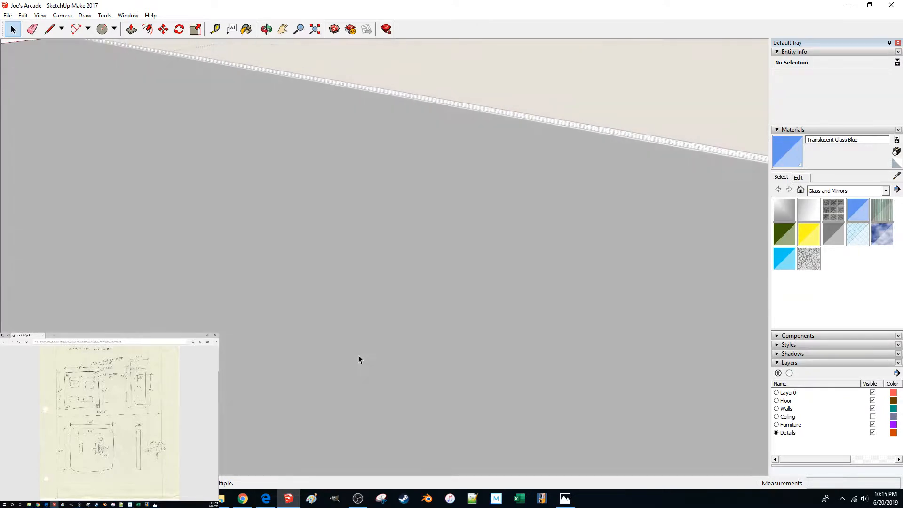
pyautogui.scroll(4, 355, 282)
pyautogui.moveTo(352, 272); pyautogui.dragTo(380, 337, button='middle')
pyautogui.scroll(5, 380, 336)
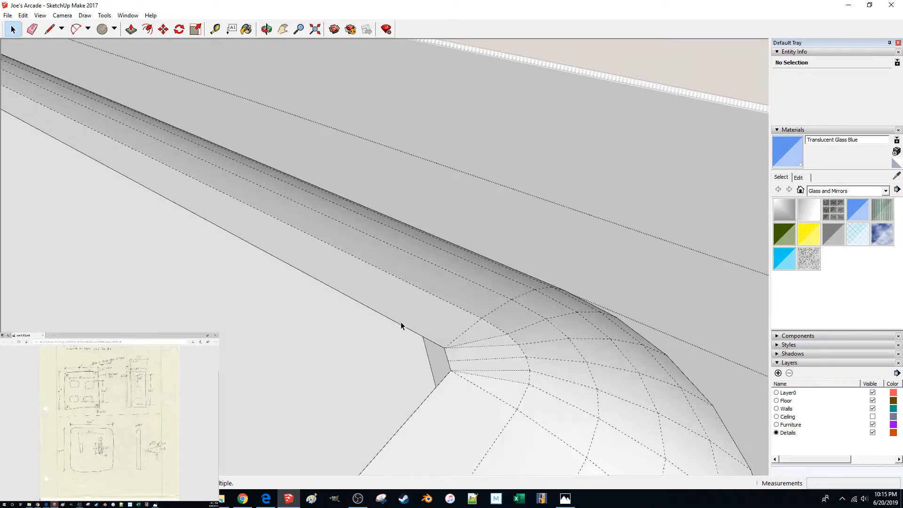
pyautogui.press('l')
pyautogui.click(446, 352)
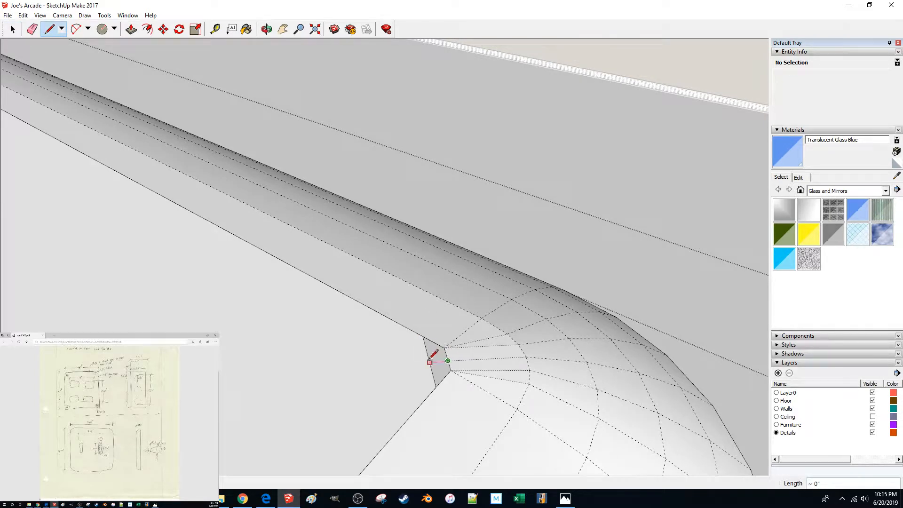
pyautogui.press('space')
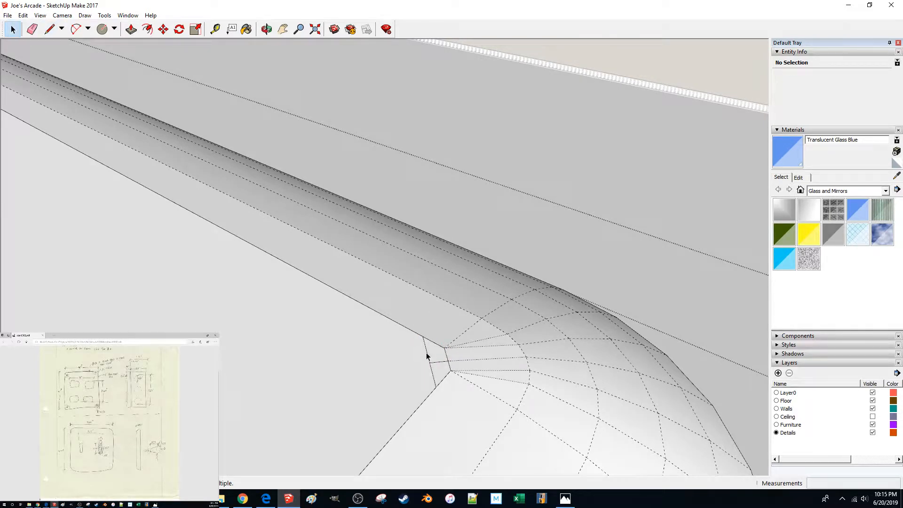
# Step: Hide the three small edges that fill the far inner corner
pyautogui.click(434, 365)
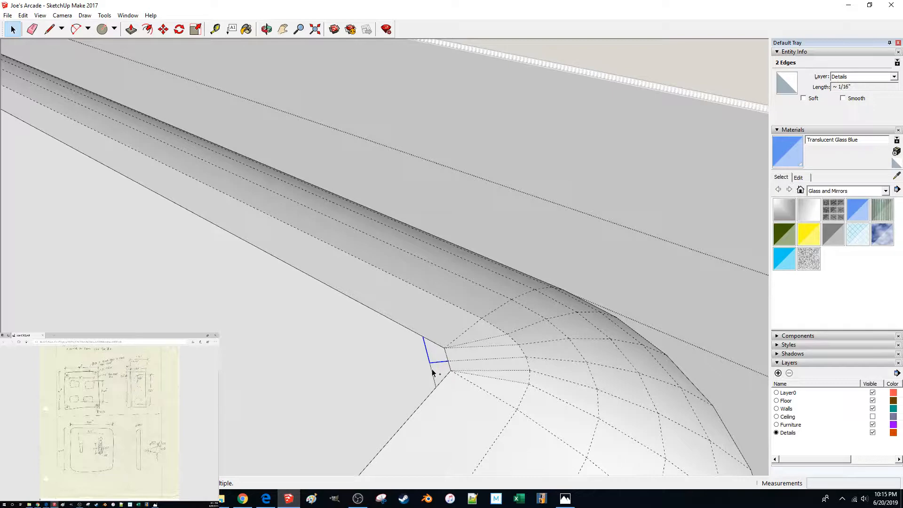
pyautogui.rightClick(433, 378)
pyautogui.click(460, 267)
pyautogui.scroll(-5, 451, 169)
pyautogui.scroll(6, 476, 282)
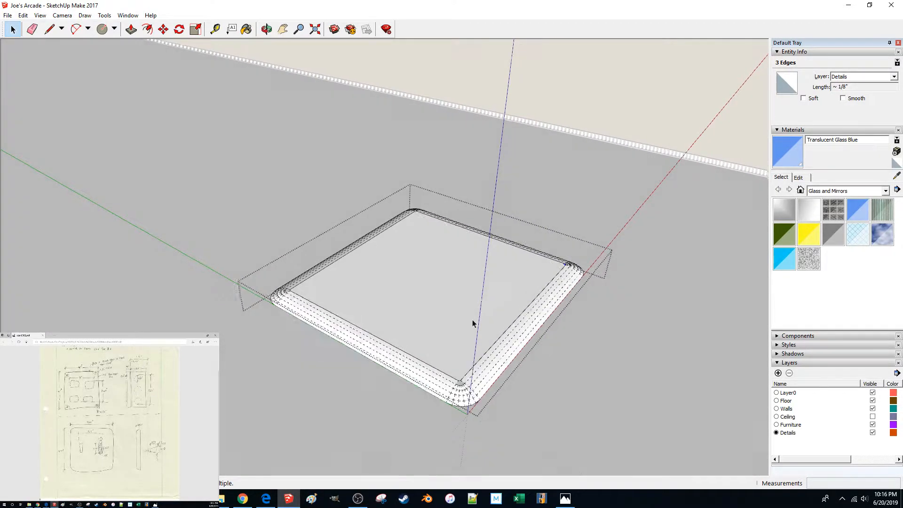
# Step: Fill the near inner corner's hole with short lines about 1/8" long from the front face's corner edge to the curved rim
pyautogui.scroll(2, 441, 399)
pyautogui.press('l')
pyautogui.click(251, 342)
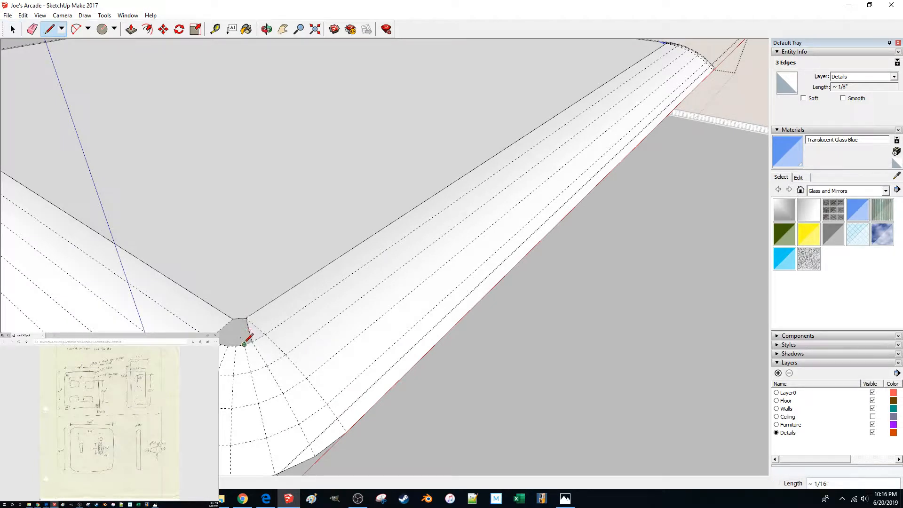
pyautogui.click(233, 319)
pyautogui.click(221, 344)
pyautogui.click(227, 345)
pyautogui.click(232, 319)
pyautogui.click(239, 319)
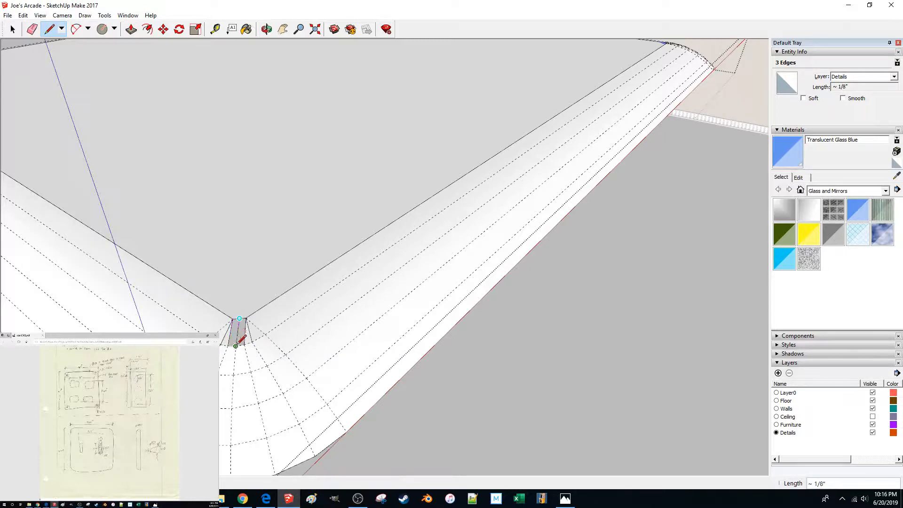
# Step: Fill the hole in the other open inner corner with five short lines fanning from the face's corner edge to the rim's points
pyautogui.moveTo(241, 331); pyautogui.dragTo(304, 372, button='middle')
pyautogui.scroll(4, 252, 348)
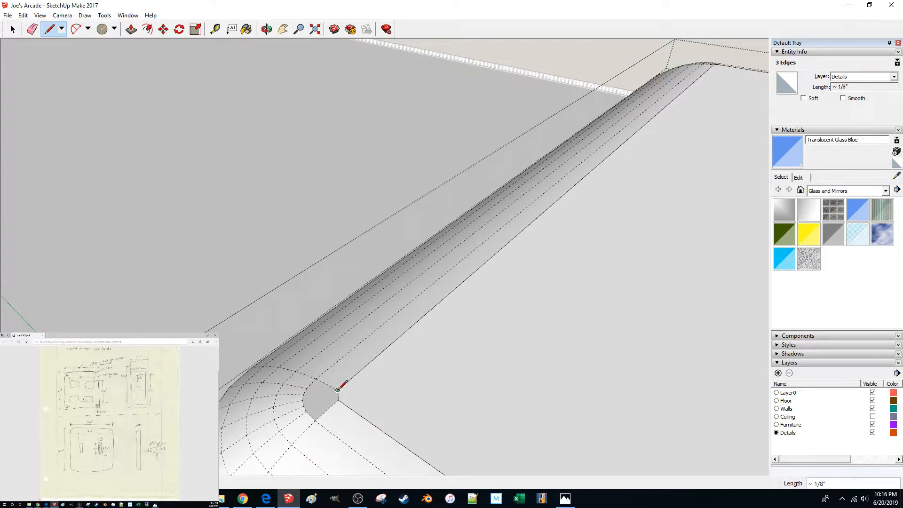
pyautogui.click(303, 393)
pyautogui.click(338, 389)
pyautogui.click(303, 406)
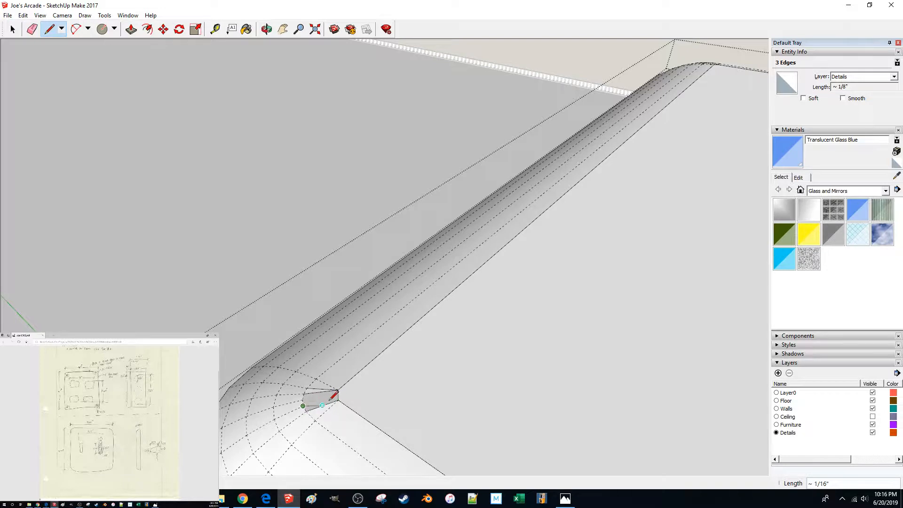
pyautogui.click(304, 399)
pyautogui.scroll(2, 337, 396)
pyautogui.scroll(-2, 341, 392)
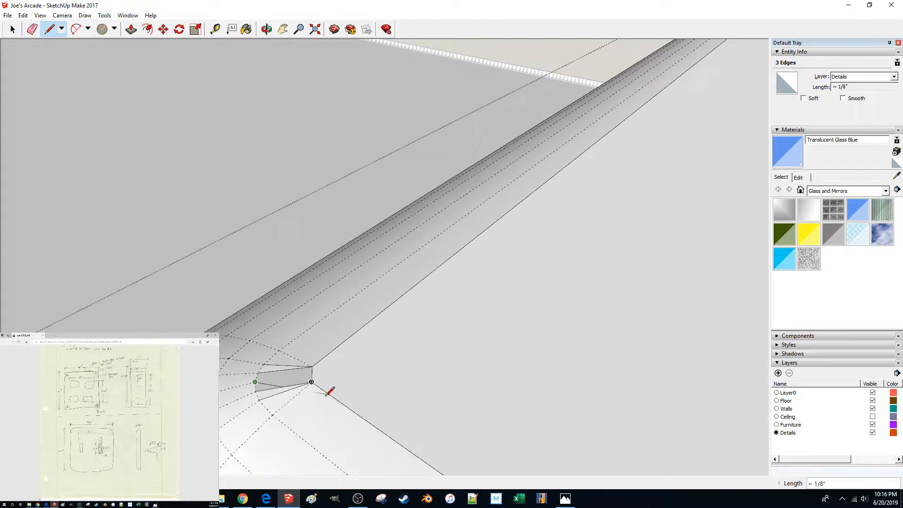
# Step: Select the five short fan lines in this inner corner and hide them
pyautogui.press('space')
pyautogui.click(297, 367)
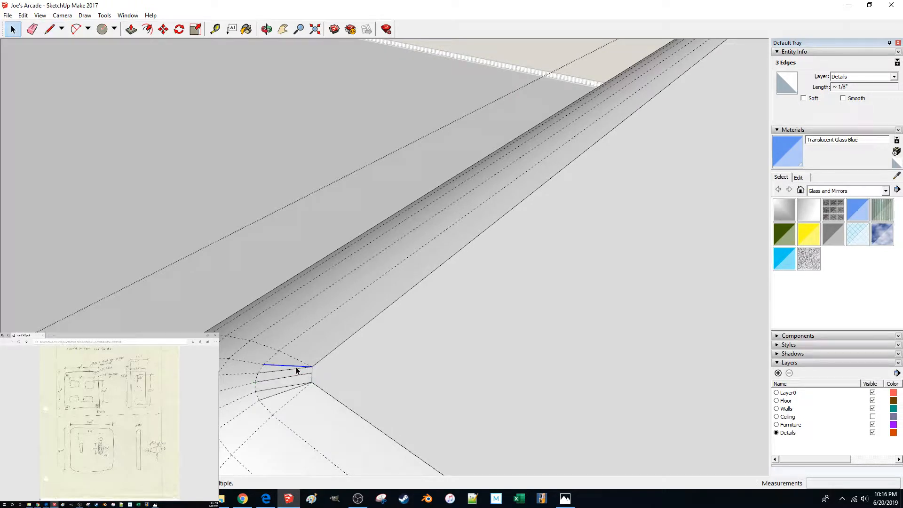
pyautogui.keyDown('shift'); pyautogui.click(299, 375); pyautogui.keyUp('shift')
pyautogui.keyDown('shift'); pyautogui.click(297, 384); pyautogui.keyUp('shift')
pyautogui.keyDown('shift'); pyautogui.click(296, 389); pyautogui.keyUp('shift')
pyautogui.keyDown('shift'); pyautogui.click(295, 393); pyautogui.keyUp('shift')
pyautogui.rightClick(294, 395)
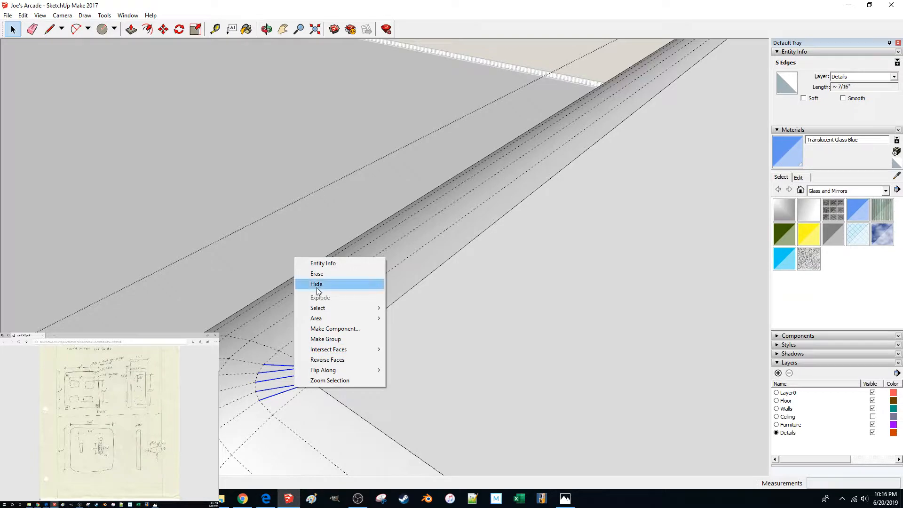
pyautogui.click(316, 286)
# Step: Hide the five short fill lines in the near inner corner and clear the selection
pyautogui.scroll(-4, 312, 286)
pyautogui.scroll(2, 155, 330)
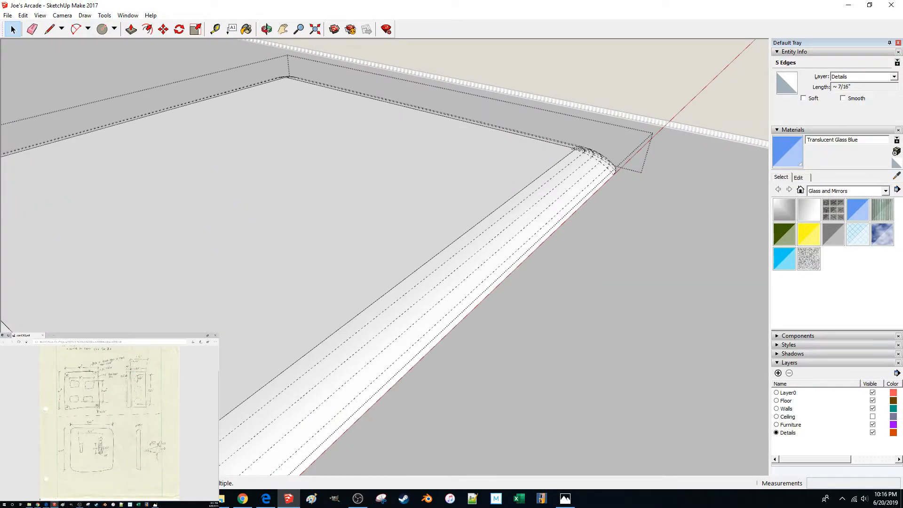
pyautogui.keyDown('shift'); pyautogui.moveTo(99, 366); pyautogui.dragTo(198, 228, button='middle'); pyautogui.keyUp('shift')
pyautogui.scroll(3, 230, 343)
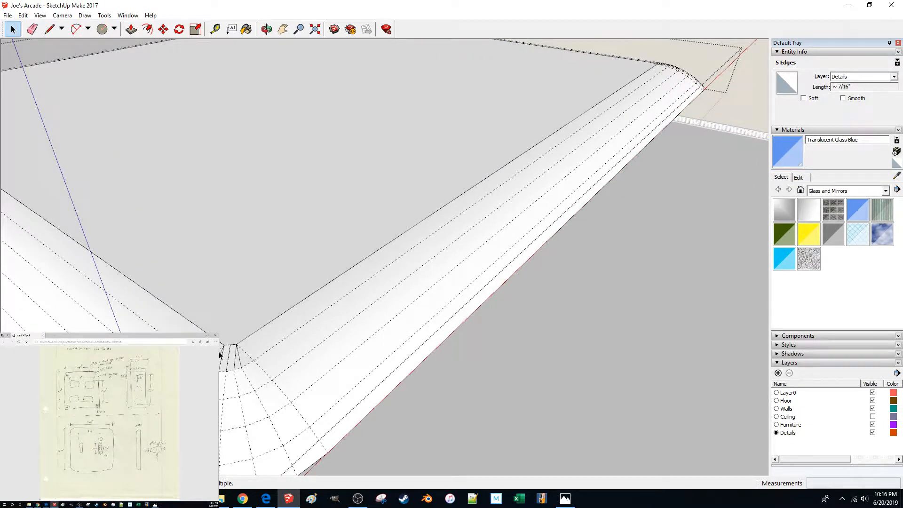
pyautogui.click(222, 354)
pyautogui.keyDown('ctrl'); pyautogui.click(227, 360); pyautogui.keyUp('ctrl')
pyautogui.keyDown('ctrl'); pyautogui.click(232, 356); pyautogui.keyUp('ctrl')
pyautogui.keyDown('ctrl'); pyautogui.click(236, 358); pyautogui.keyUp('ctrl')
pyautogui.rightClick(238, 358)
pyautogui.click(258, 378)
pyautogui.scroll(-5, 280, 366)
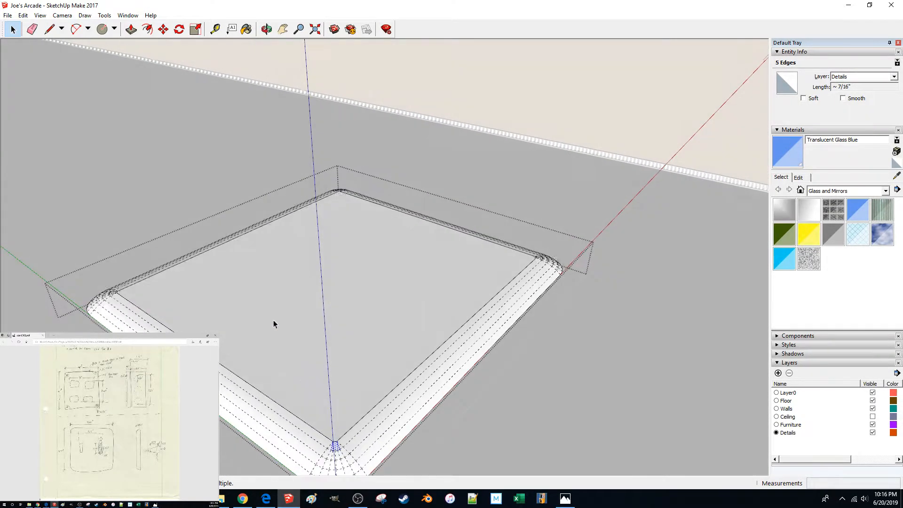
pyautogui.moveTo(249, 172); pyautogui.dragTo(351, 218, button='middle')
pyautogui.hotkey('ctrl', 't')
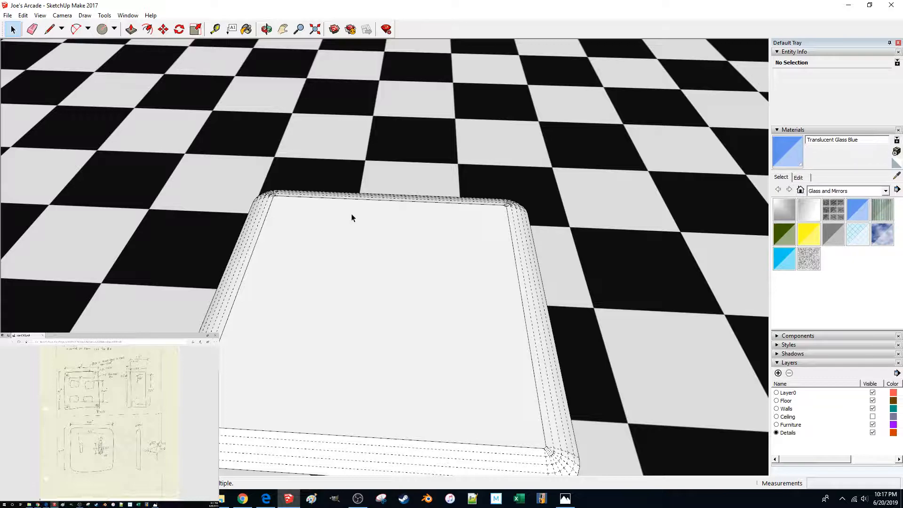
# Step: Retrace one straight outer edge on the plate's underside, from one rounded corner to the next
pyautogui.moveTo(352, 214); pyautogui.dragTo(360, 188, button='middle')
pyautogui.scroll(8, 323, 266)
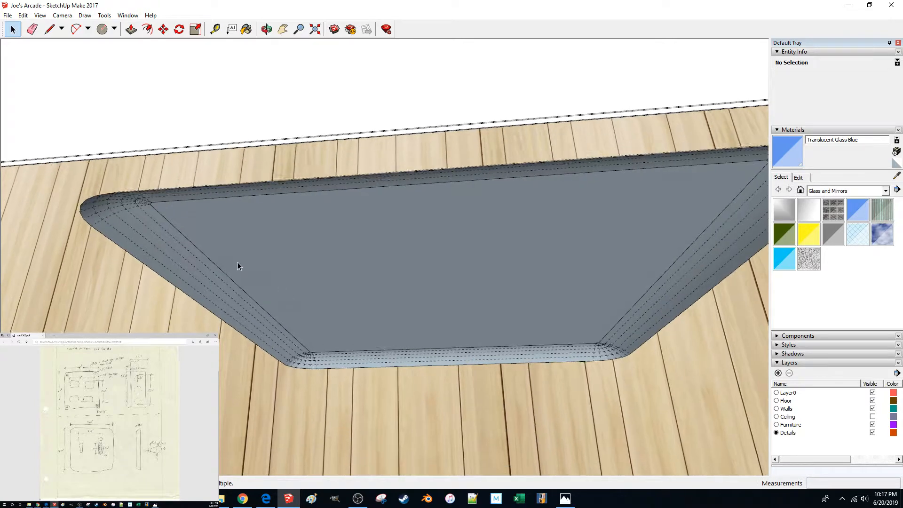
pyautogui.scroll(-2, 230, 257)
pyautogui.press('l')
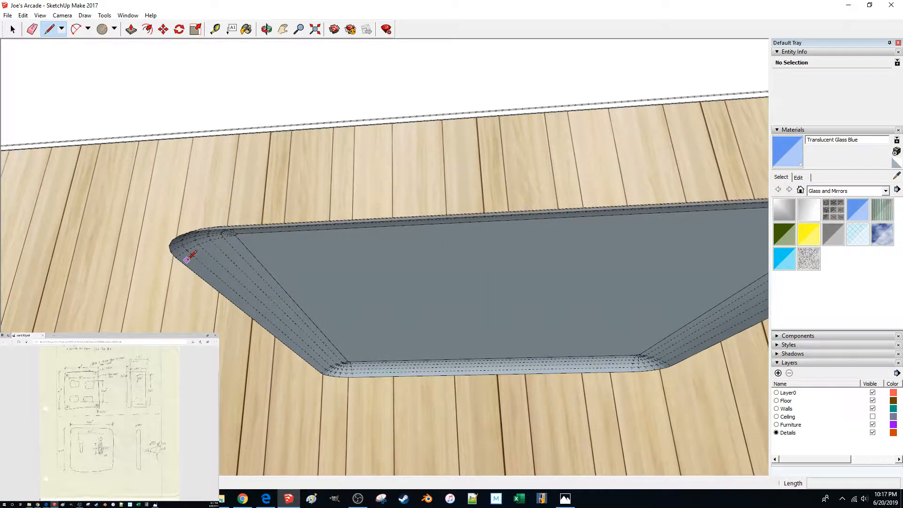
pyautogui.click(176, 257)
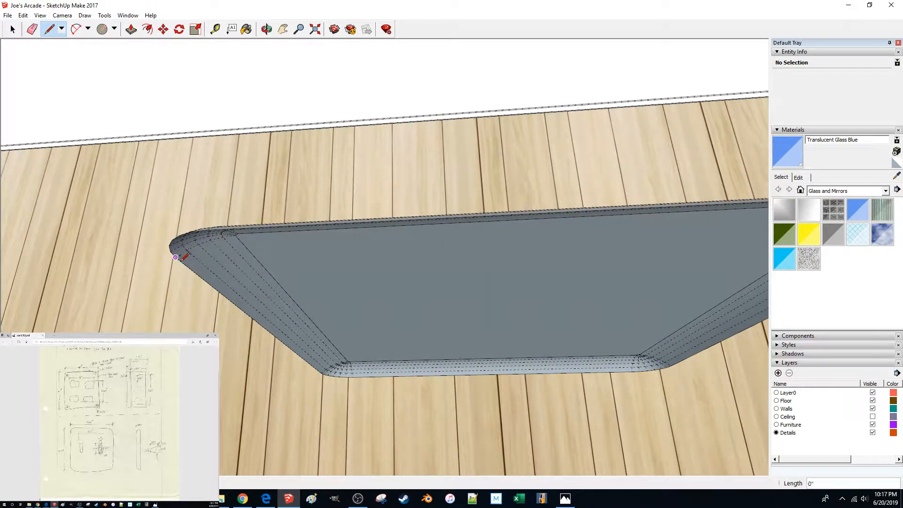
pyautogui.click(321, 372)
# Step: Draw a short line across a rounded outer corner on the plate's underside
pyautogui.scroll(5, 312, 363)
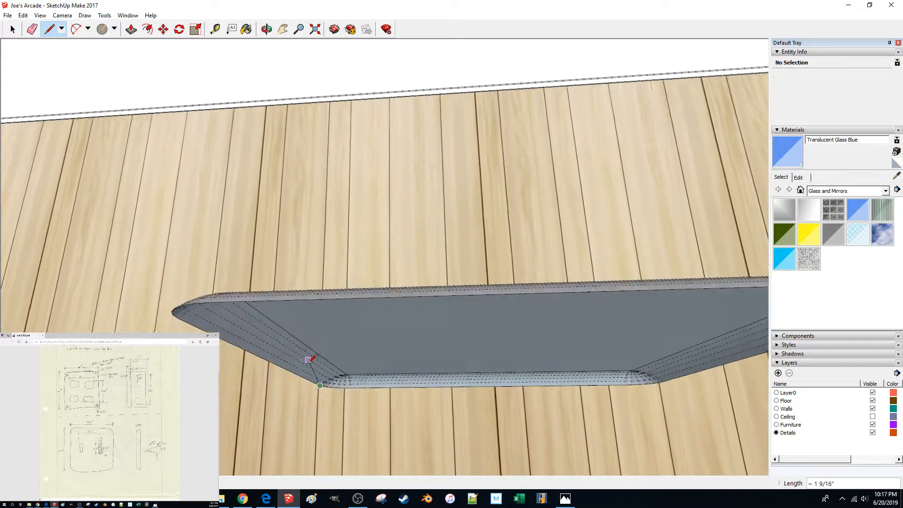
pyautogui.scroll(-3, 307, 364)
pyautogui.moveTo(306, 364)
pyautogui.mouseDown(button='middle')
pyautogui.moveTo(295, 346)
pyautogui.moveTo(337, 210)
pyautogui.moveTo(312, 250)
pyautogui.moveTo(356, 214)
pyautogui.moveTo(358, 370)
pyautogui.mouseUp(button='middle')
pyautogui.scroll(-2, 295, 345)
pyautogui.press('space')
pyautogui.press('l')
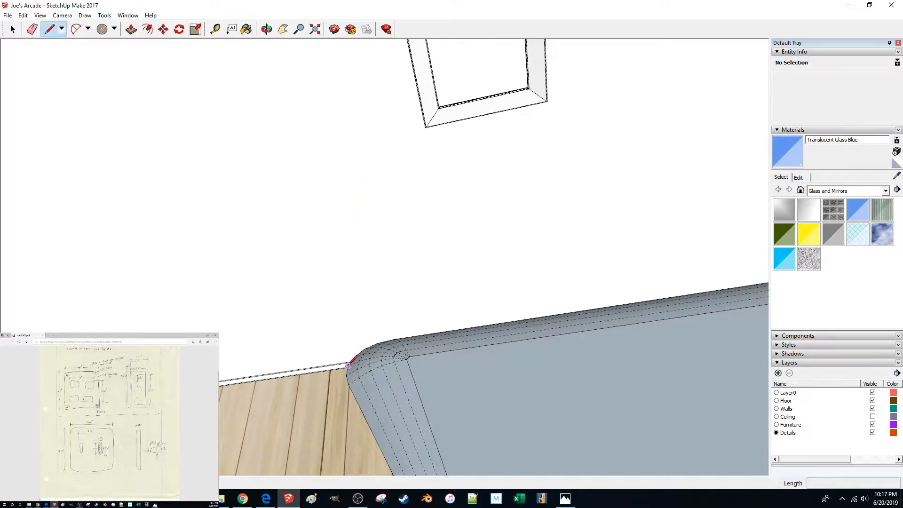
pyautogui.click(353, 394)
pyautogui.moveTo(409, 337)
pyautogui.mouseDown(button='middle')
pyautogui.moveTo(368, 295)
pyautogui.moveTo(397, 308)
pyautogui.moveTo(316, 308)
pyautogui.mouseUp(button='middle')
pyautogui.press('space')
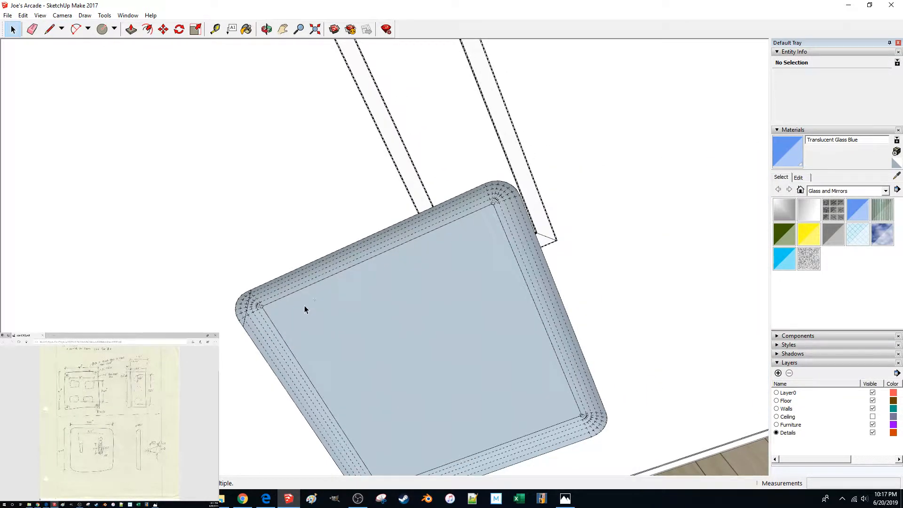
# Step: Open the wall plate group for editing and retrace one straight outer edge between two rounded corners to fill its underside with a face
pyautogui.moveTo(310, 297); pyautogui.dragTo(292, 329, button='middle')
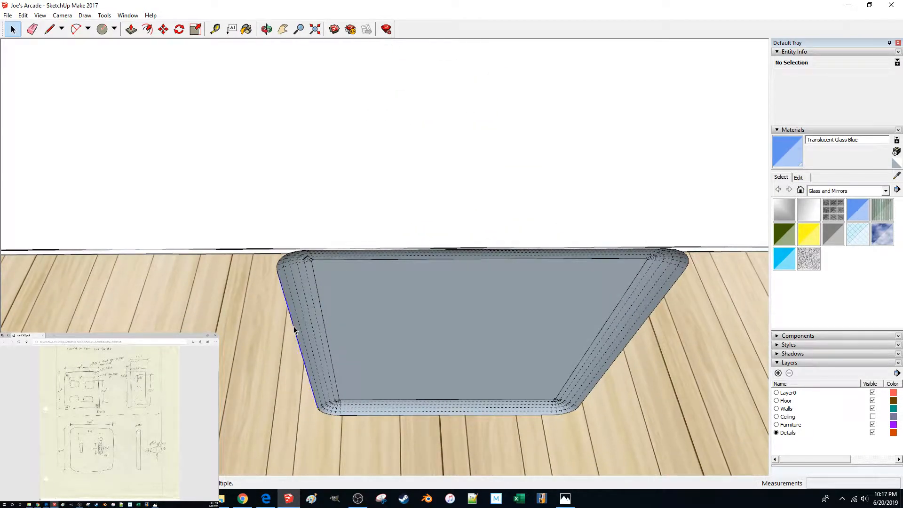
pyautogui.click(292, 328)
pyautogui.click(340, 324)
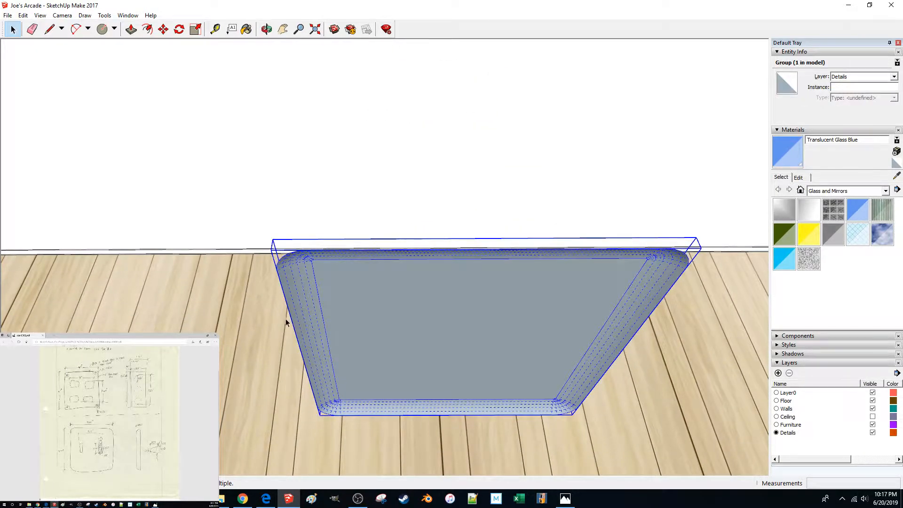
pyautogui.click(292, 322)
pyautogui.doubleClick(340, 309)
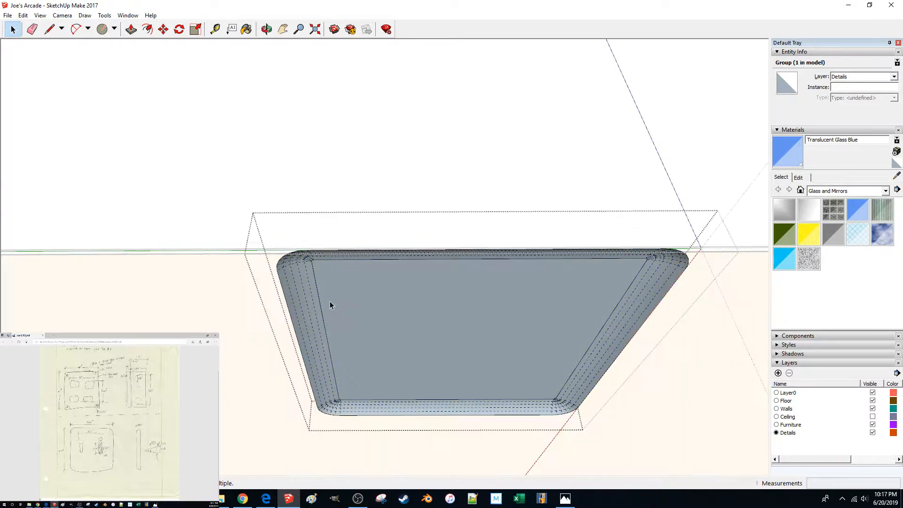
pyautogui.press('l')
pyautogui.scroll(2, 329, 301)
pyautogui.click(217, 277)
pyautogui.keyDown('shift'); pyautogui.moveTo(217, 277); pyautogui.dragTo(219, 260, button='middle'); pyautogui.keyUp('shift')
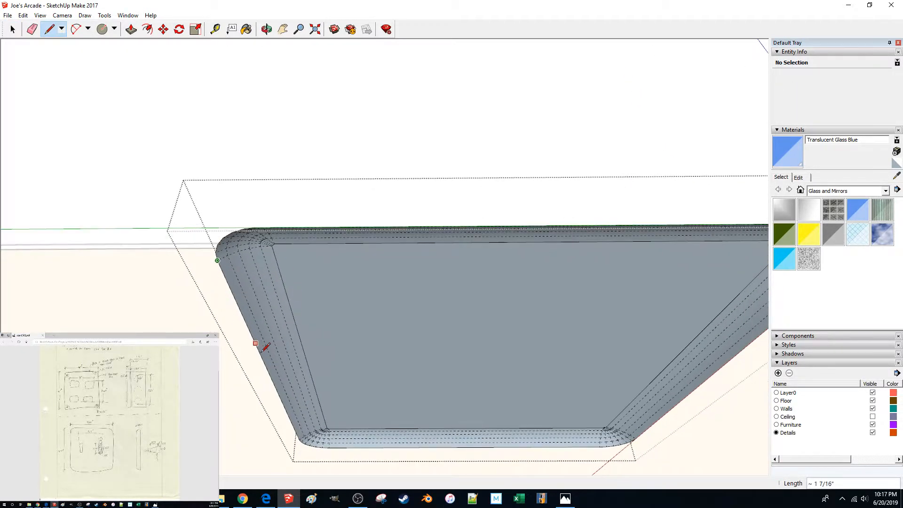
pyautogui.click(298, 420)
pyautogui.press('space')
pyautogui.moveTo(294, 413); pyautogui.dragTo(293, 368, button='middle')
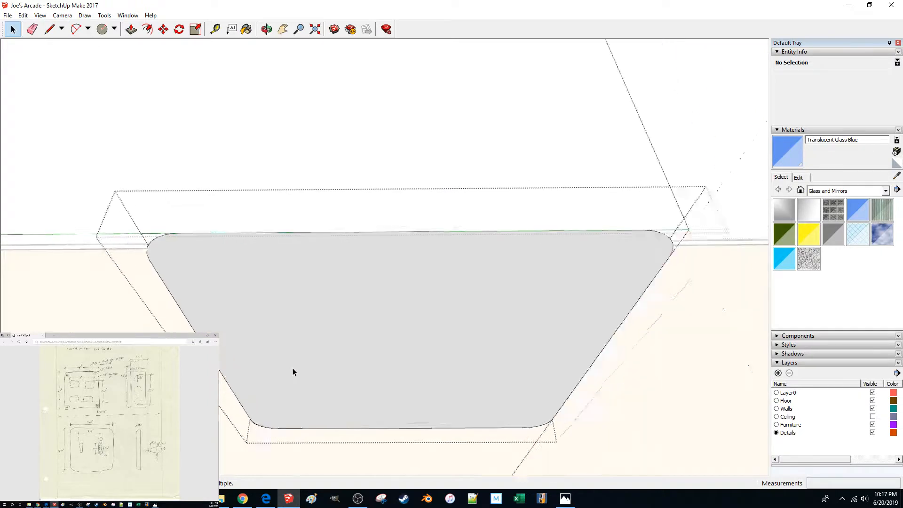
pyautogui.scroll(-5, 292, 368)
pyautogui.scroll(10, 292, 365)
pyautogui.scroll(-6, 292, 366)
pyautogui.moveTo(292, 366); pyautogui.dragTo(402, 333, button='middle')
pyautogui.scroll(4, 279, 256)
pyautogui.scroll(3, 283, 253)
pyautogui.scroll(-3, 292, 244)
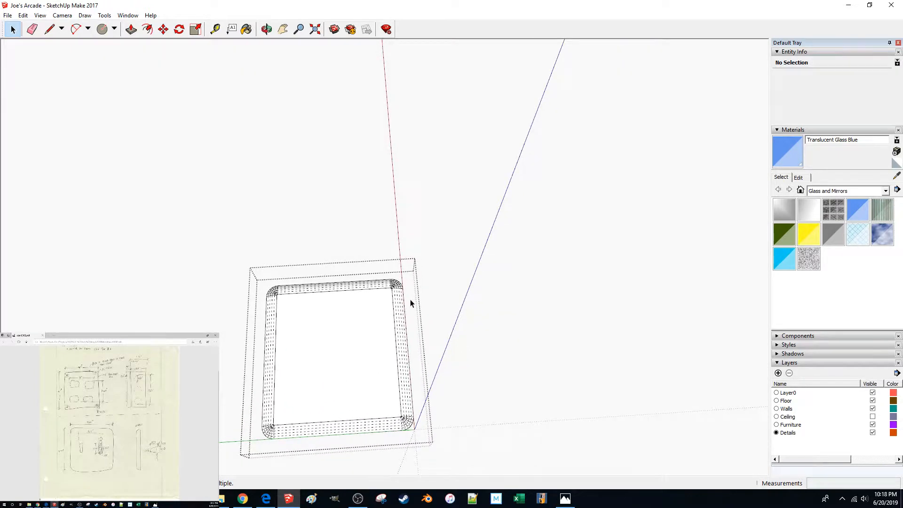
pyautogui.press('l')
pyautogui.click(337, 420)
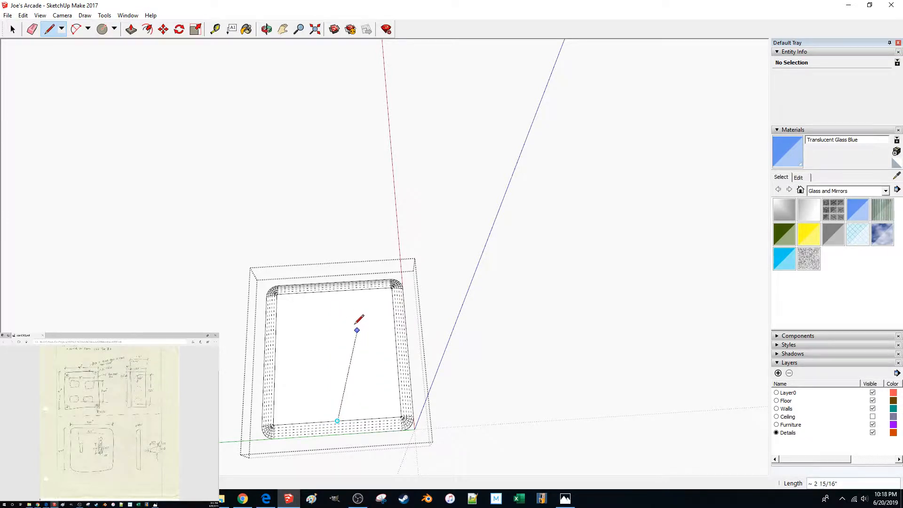
pyautogui.press('Escape')
pyautogui.click(275, 355)
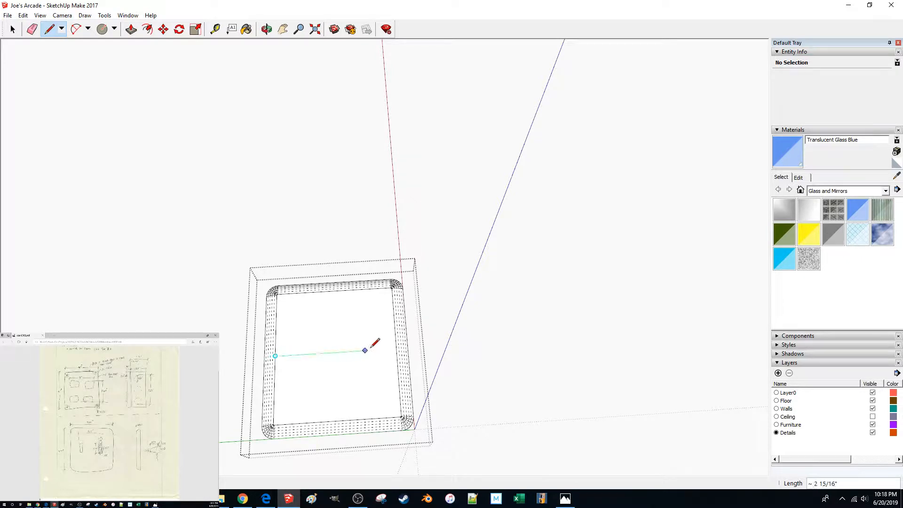
pyautogui.press('Escape')
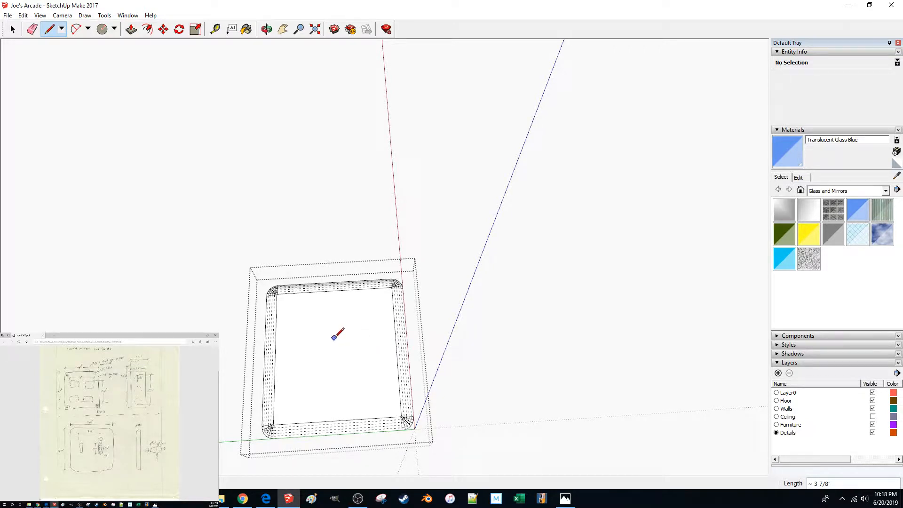
# Step: Check the reference photo and draw a small closed rectangle .38" wide on the plate's flat front face
pyautogui.moveTo(334, 336); pyautogui.dragTo(331, 340, button='middle')
pyautogui.scroll(5, 292, 351)
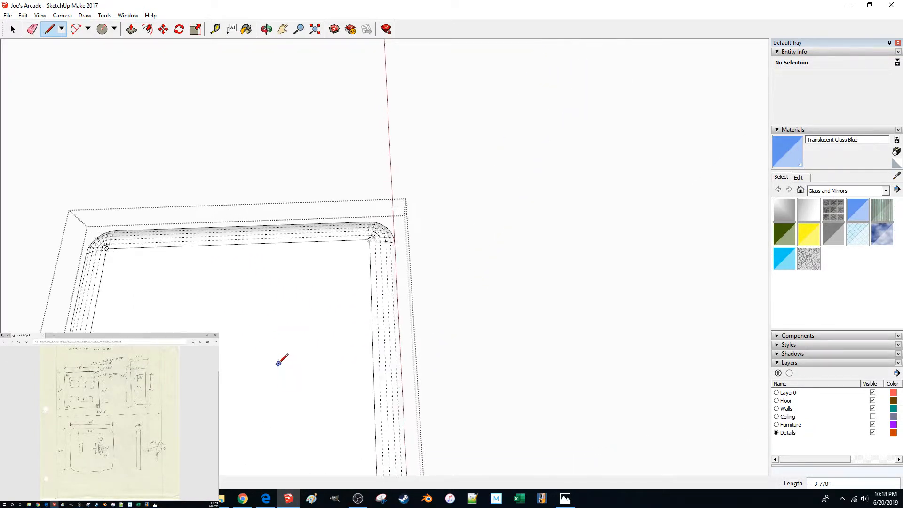
pyautogui.moveTo(244, 355); pyautogui.dragTo(254, 355, button='middle')
pyautogui.click(257, 353)
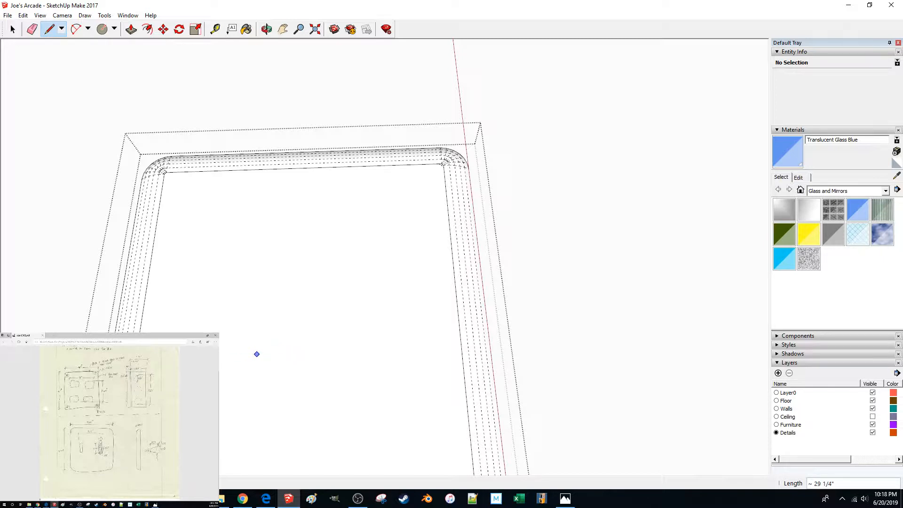
pyautogui.click(154, 505)
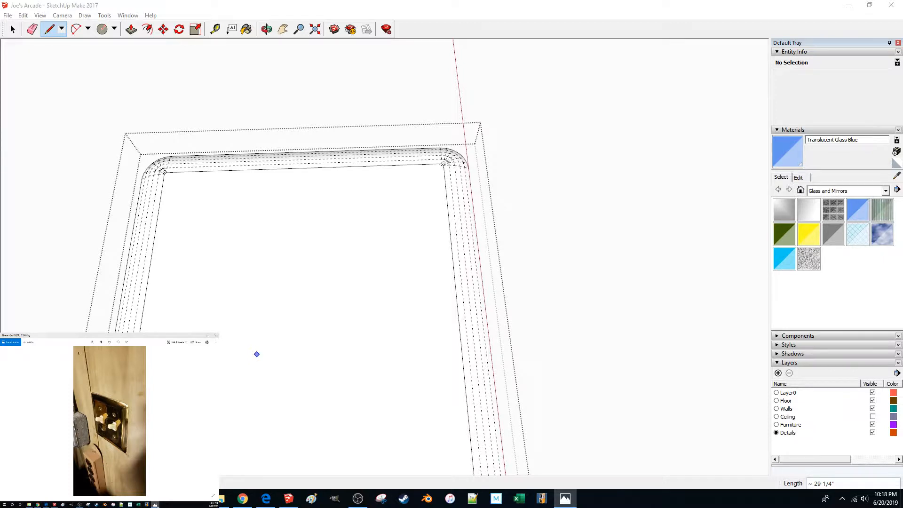
pyautogui.click(155, 504)
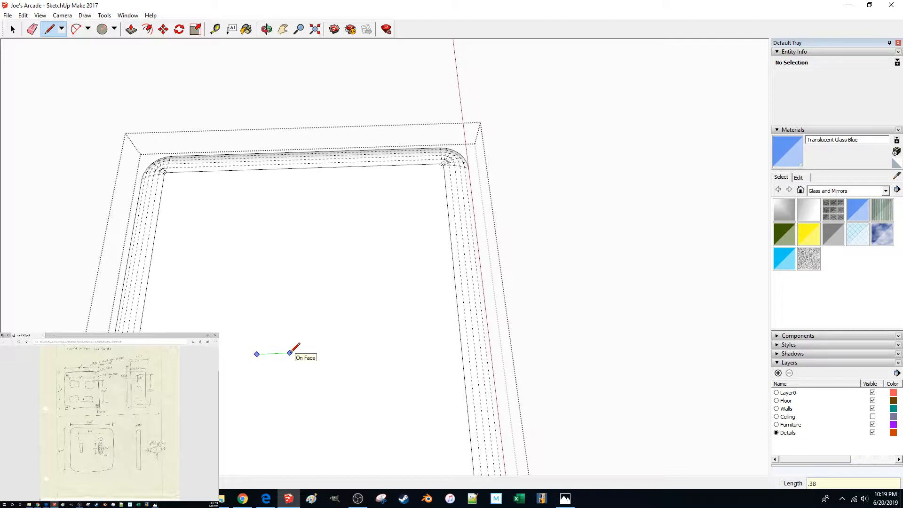
pyautogui.click(290, 353)
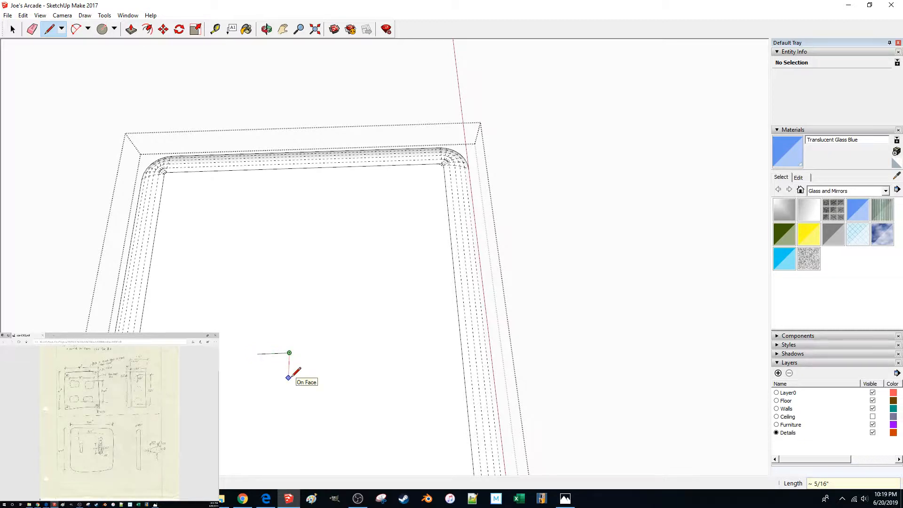
pyautogui.press('Return')
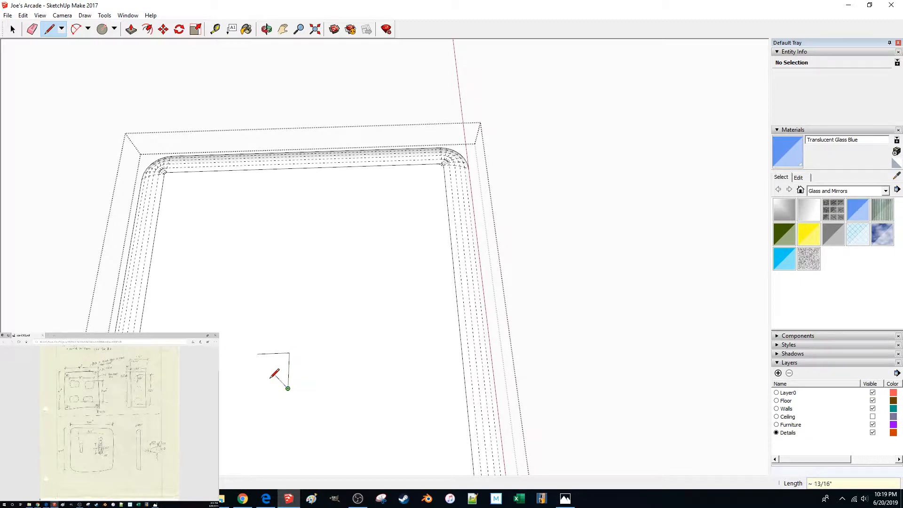
pyautogui.write('.38')
pyautogui.press('Return')
pyautogui.click(258, 352)
pyautogui.press('p')
pyautogui.click(271, 361)
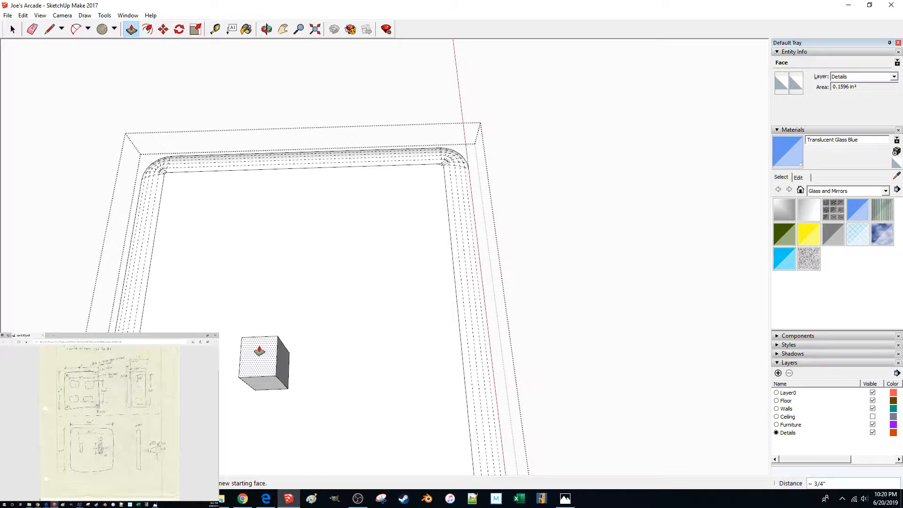
pyautogui.press('Escape')
# Step: Delete three sides of the small rectangle on the plate's face, keeping one of its longer sides
pyautogui.press('space')
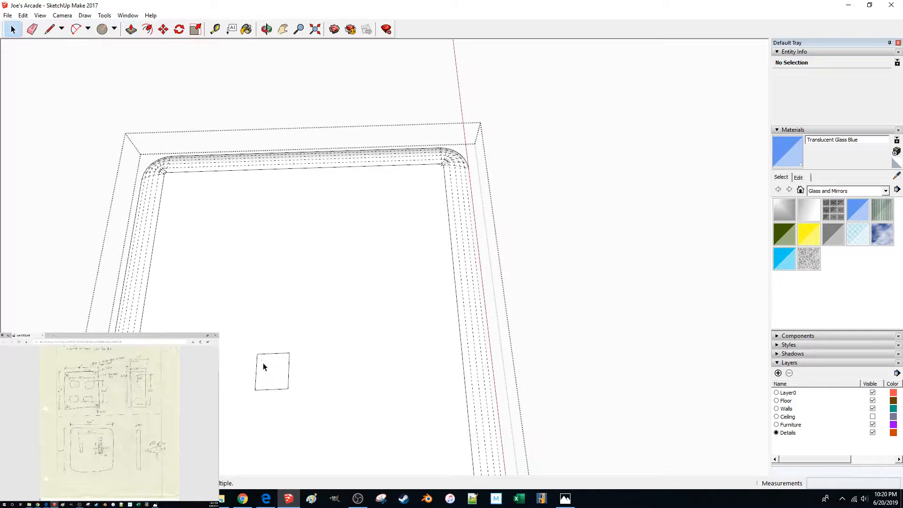
pyautogui.click(262, 355)
pyautogui.click(257, 366)
pyautogui.press('Delete')
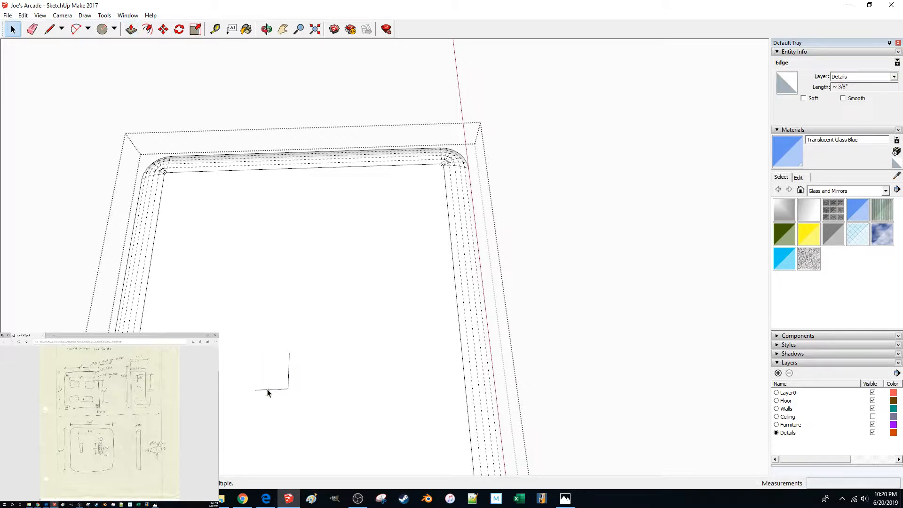
pyautogui.click(266, 389)
pyautogui.press('Delete')
# Step: Draw a closed upright rectangle on the kept edge, rising vertically from the plate's face, with a .4" upper side
pyautogui.moveTo(274, 388)
pyautogui.mouseDown(button='middle')
pyautogui.moveTo(279, 376)
pyautogui.moveTo(401, 362)
pyautogui.moveTo(376, 359)
pyautogui.mouseUp(button='middle')
pyautogui.press('l')
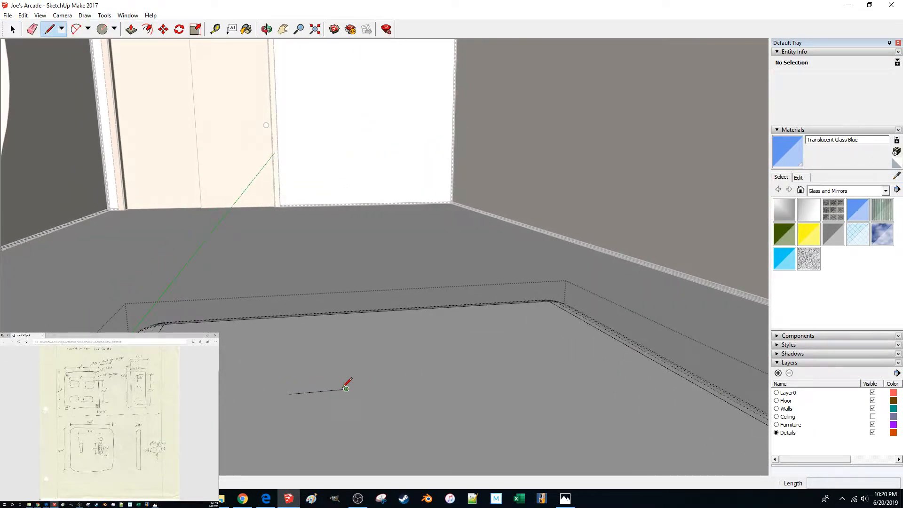
pyautogui.click(346, 389)
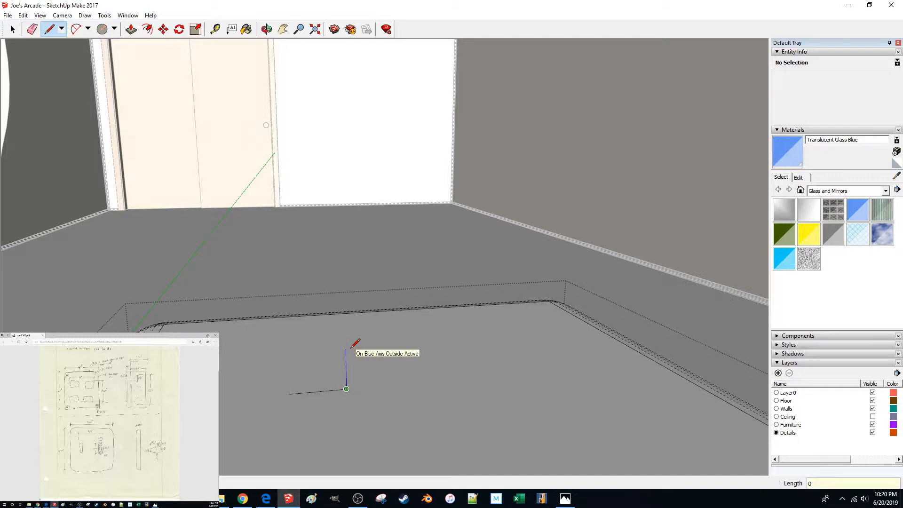
pyautogui.click(345, 318)
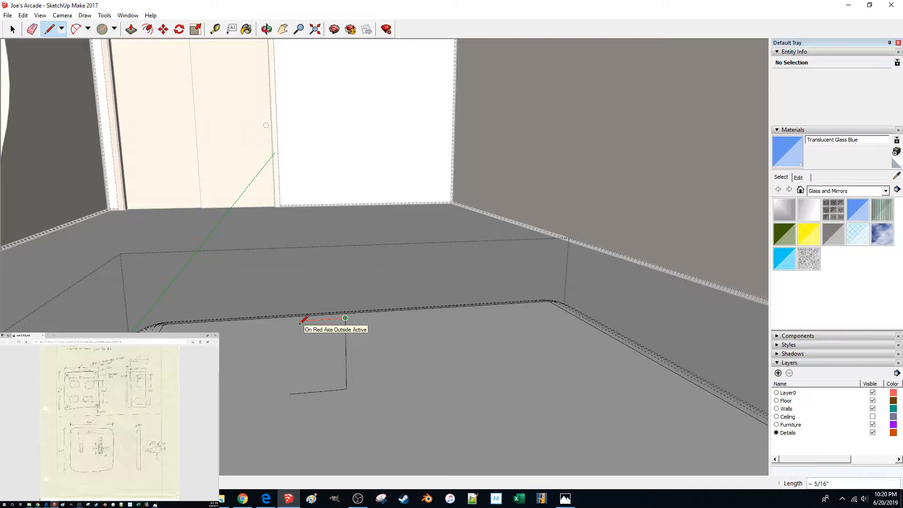
pyautogui.write('.4')
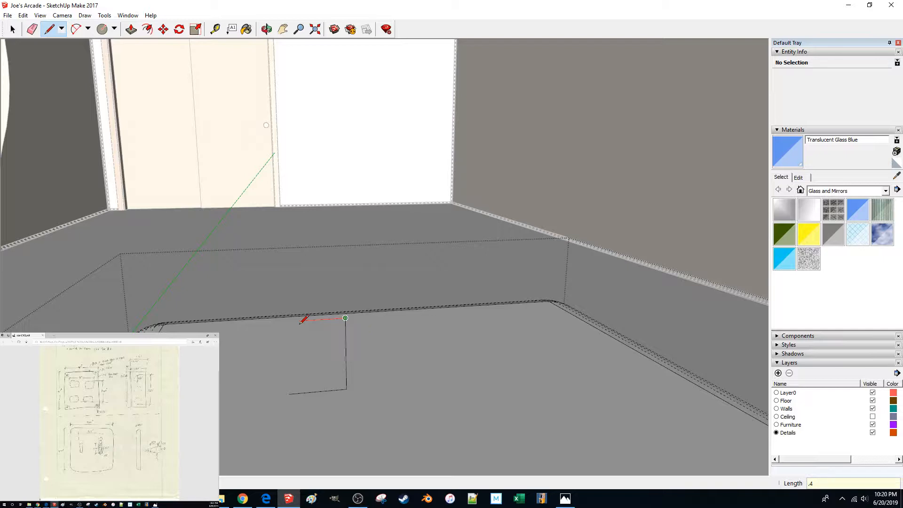
pyautogui.press('Return')
pyautogui.click(289, 393)
# Step: Select the upright rectangle with its edges and move it straight up along the vertical axis, clear of the plate
pyautogui.press('space')
pyautogui.doubleClick(299, 376)
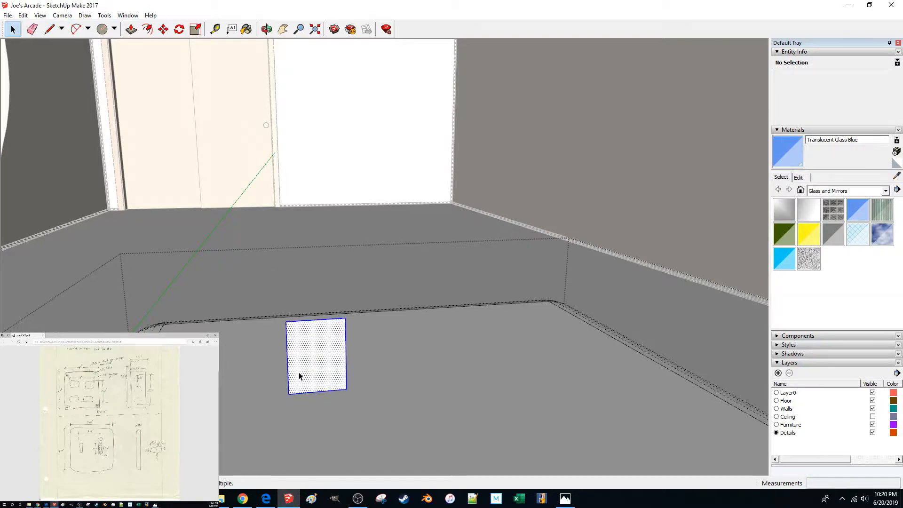
pyautogui.press('m')
pyautogui.click(307, 374)
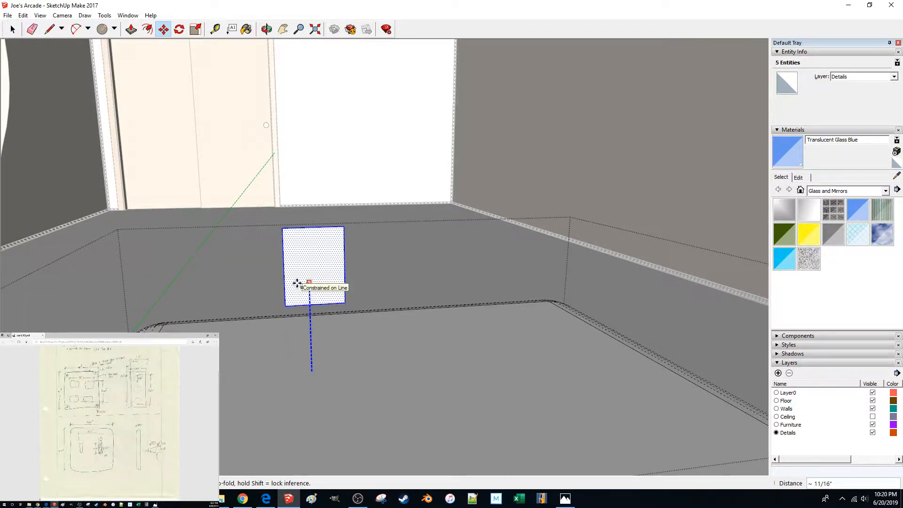
# Step: Move the small rectangle up 1 inch along the blue axis and make it a group
pyautogui.click(306, 249)
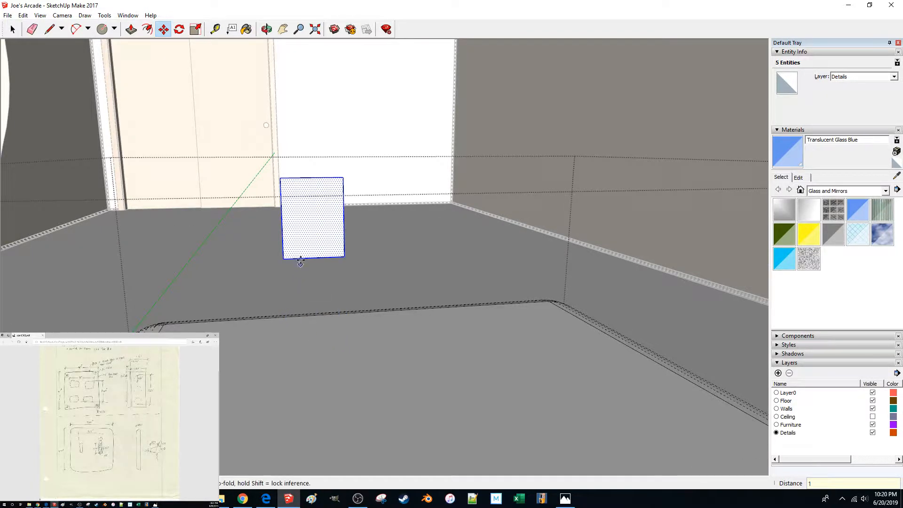
pyautogui.press('space')
pyautogui.press('g')
pyautogui.tripleClick(362, 362)
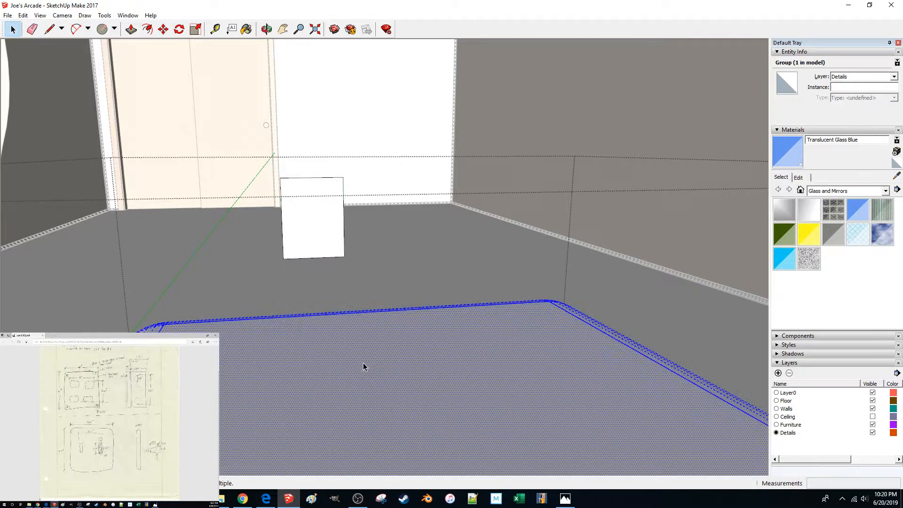
pyautogui.press('g')
# Step: Open the small rectangle's group for editing
pyautogui.click(331, 212)
pyautogui.doubleClick(319, 212)
pyautogui.moveTo(319, 212); pyautogui.dragTo(293, 250, button='middle')
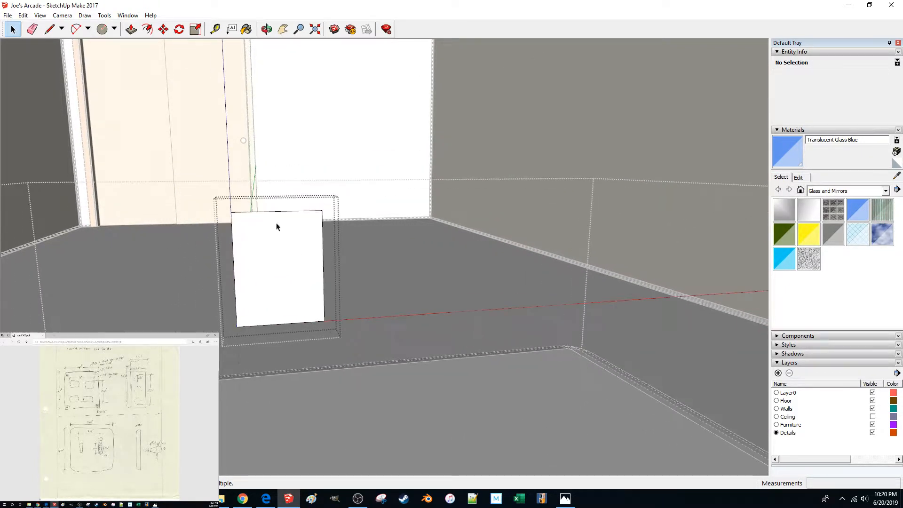
pyautogui.click(103, 30)
pyautogui.click(115, 29)
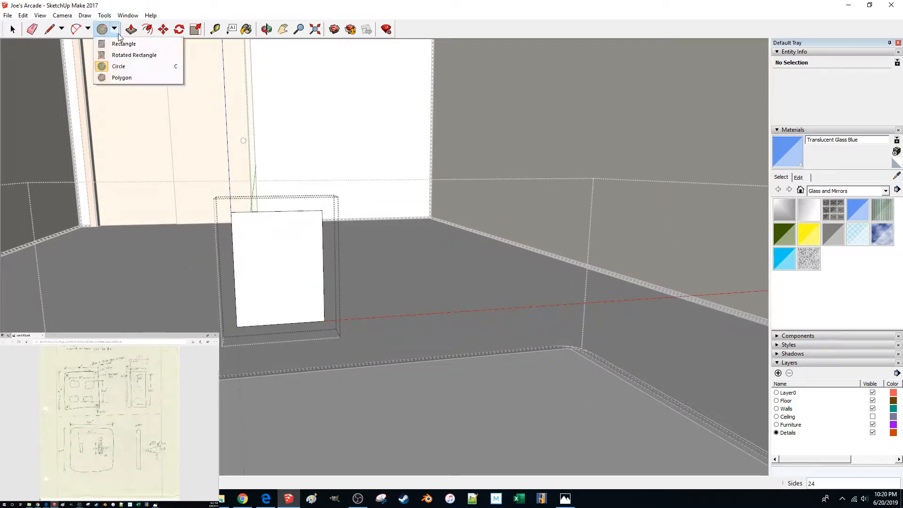
pyautogui.click(127, 67)
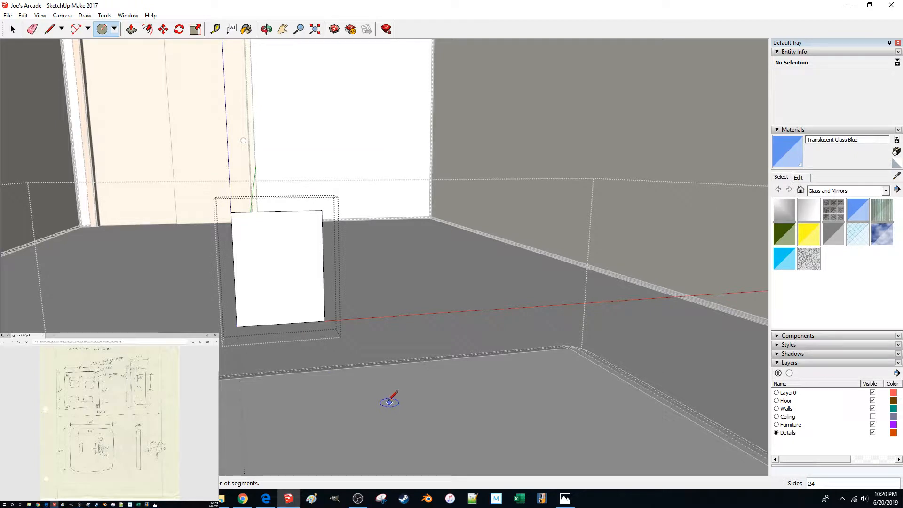
pyautogui.click(418, 420)
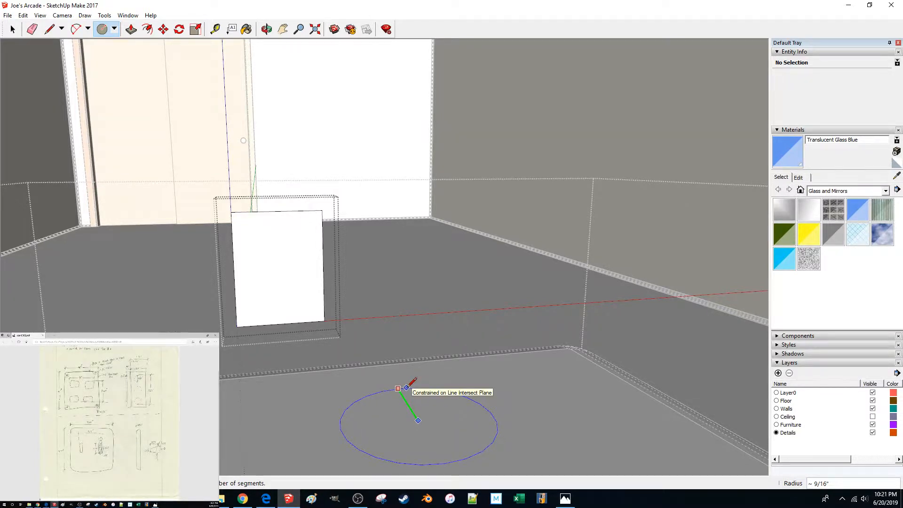
pyautogui.scroll(1, 406, 388)
pyautogui.press('Escape')
pyautogui.click(275, 331)
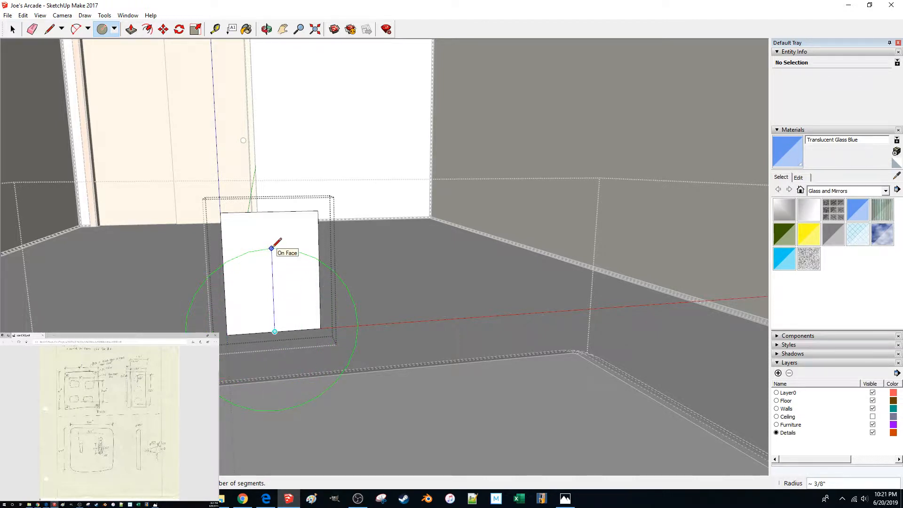
pyautogui.press('Escape')
pyautogui.scroll(-5, 282, 246)
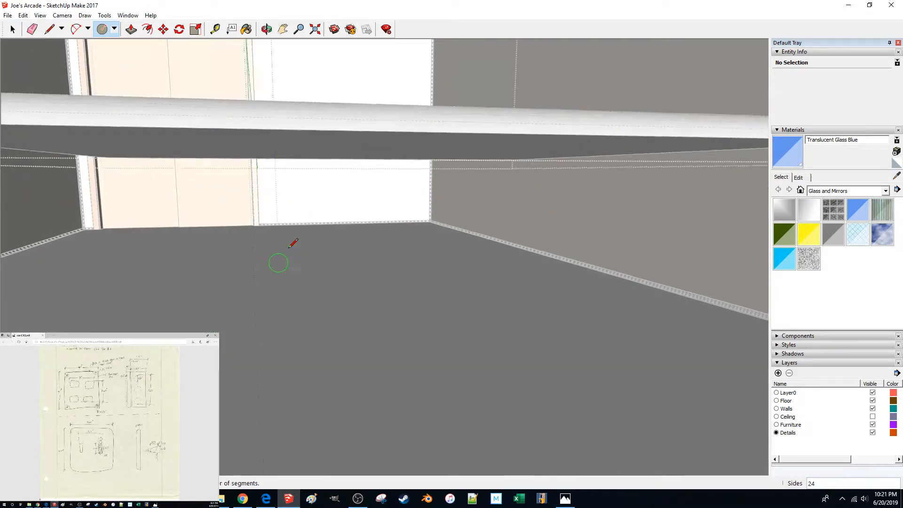
pyautogui.keyDown('shift'); pyautogui.moveTo(284, 256); pyautogui.dragTo(284, 254, button='middle'); pyautogui.keyUp('shift')
# Step: Copy the rectangle's face and edges along the red axis, leaving a gap beside the original
pyautogui.press('space')
pyautogui.keyDown('shift'); pyautogui.moveTo(240, 436); pyautogui.dragTo(247, 391, button='middle'); pyautogui.keyUp('shift')
pyautogui.click(251, 371)
pyautogui.doubleClick(252, 371)
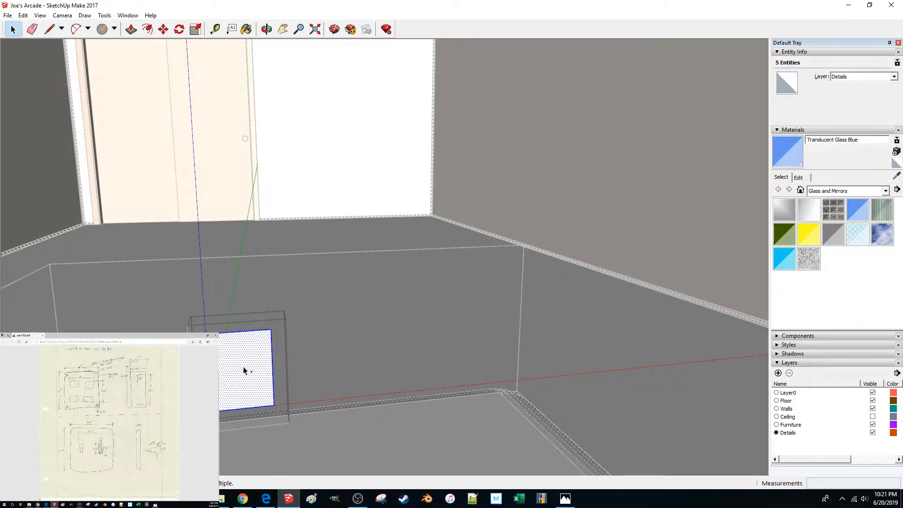
pyautogui.press('m')
pyautogui.press('ctrl')
pyautogui.click(243, 408)
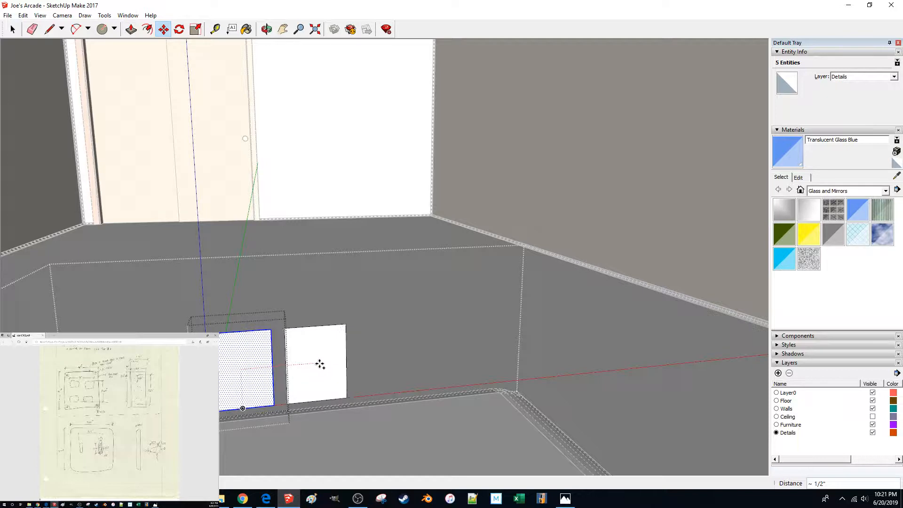
pyautogui.click(385, 357)
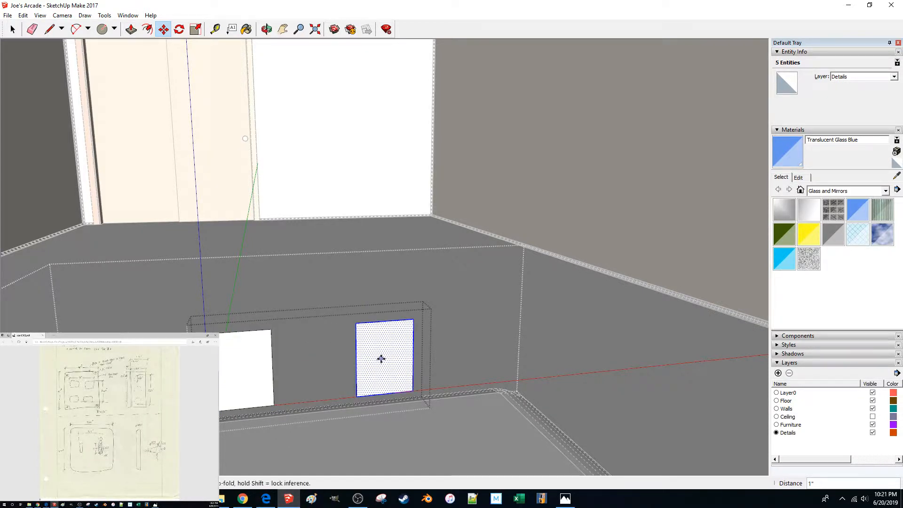
pyautogui.click(401, 363)
# Step: Draw a circle with a 0.5 inch radius centred on the midpoint of the copied rectangle's lower edge
pyautogui.press('c')
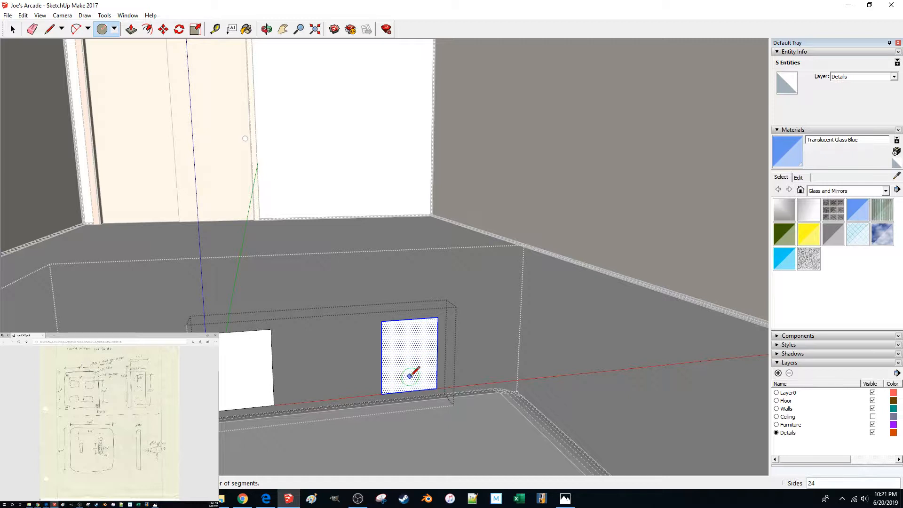
pyautogui.click(409, 392)
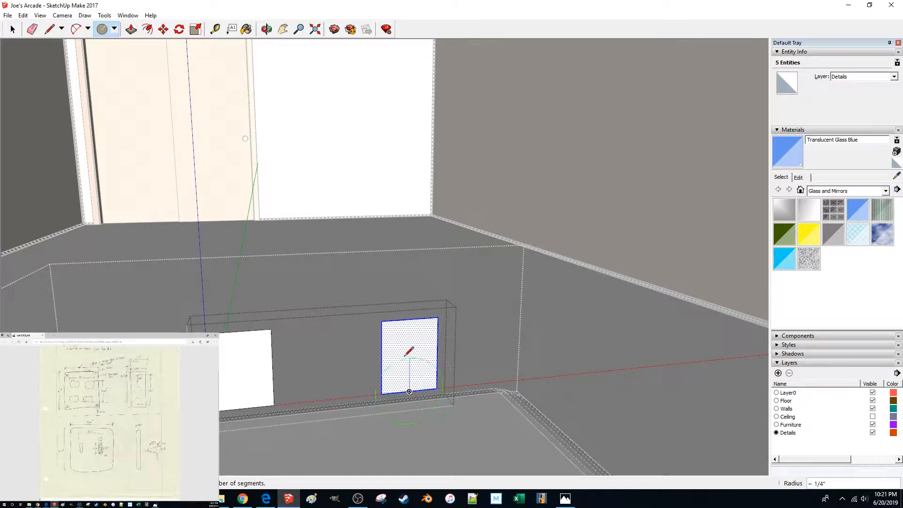
pyautogui.click(408, 327)
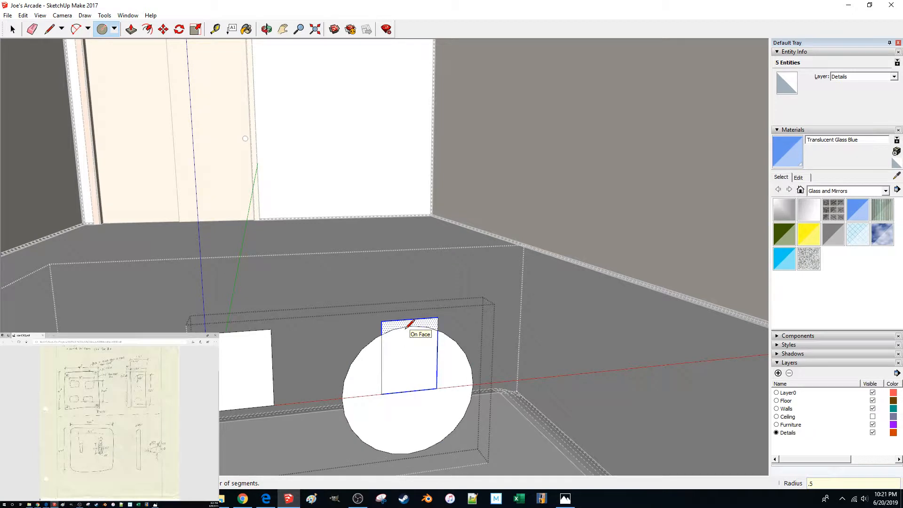
pyautogui.press('space')
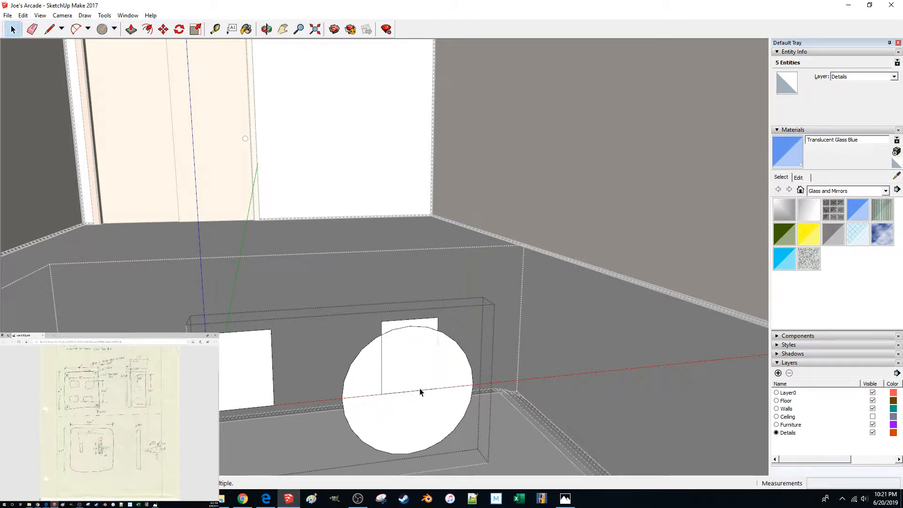
# Step: Delete the copied rectangle's edges that lie inside the circle
pyautogui.click(418, 390)
pyautogui.click(381, 379)
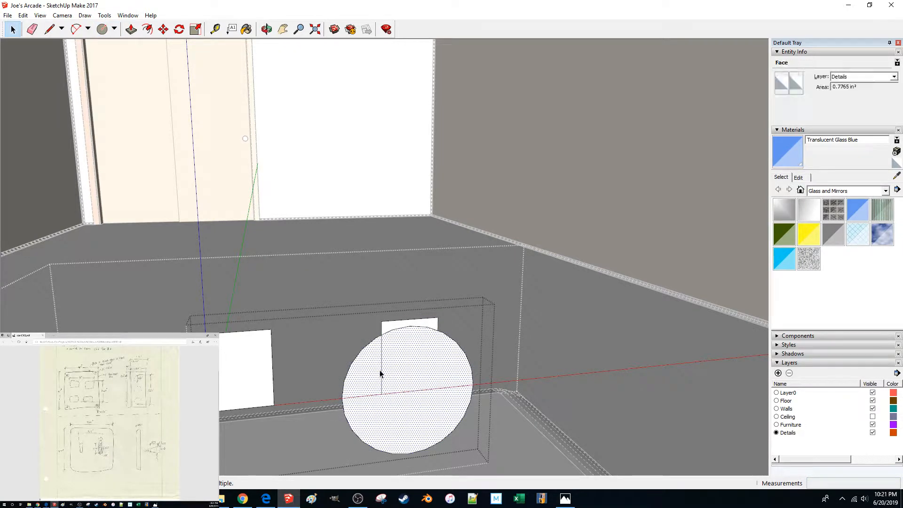
pyautogui.click(381, 365)
pyautogui.press('Delete')
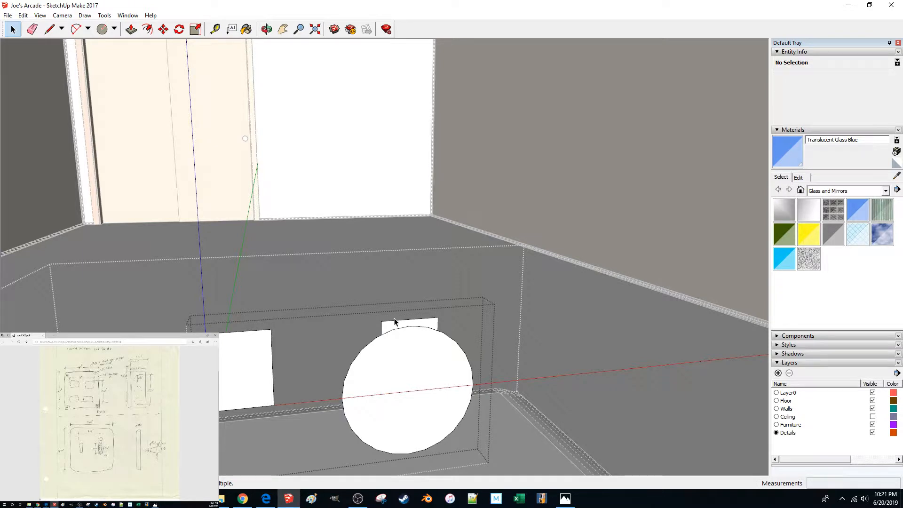
pyautogui.press('l')
pyautogui.click(410, 325)
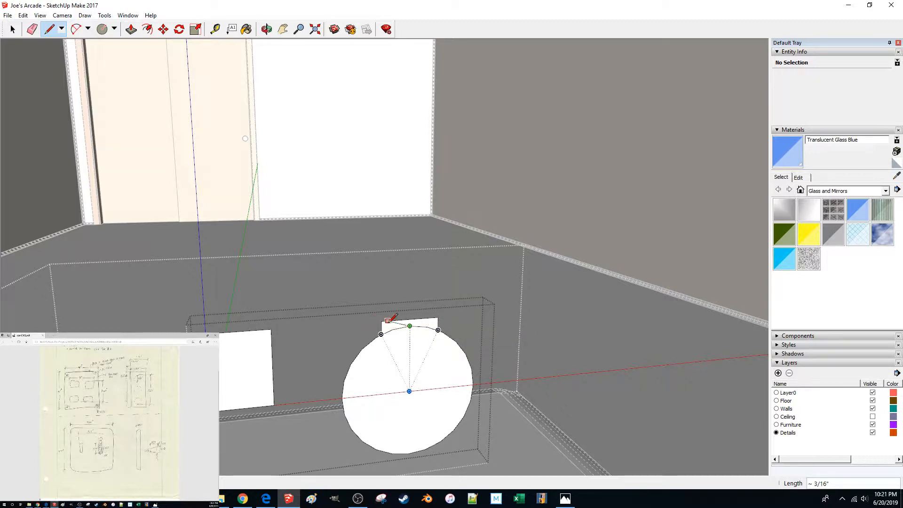
pyautogui.press('space')
# Step: Move the large arc by its endpoint onto the original rectangle's lower corner
pyautogui.moveTo(387, 327); pyautogui.dragTo(358, 302, button='middle')
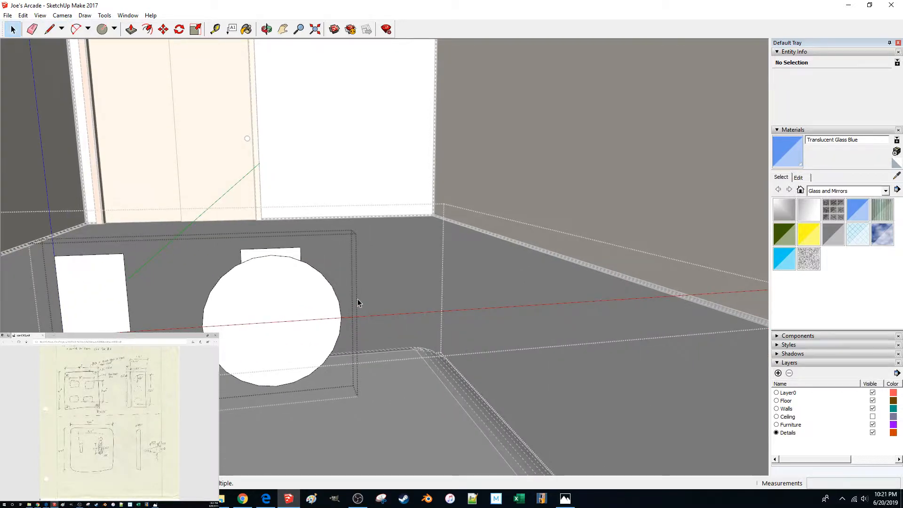
pyautogui.click(304, 262)
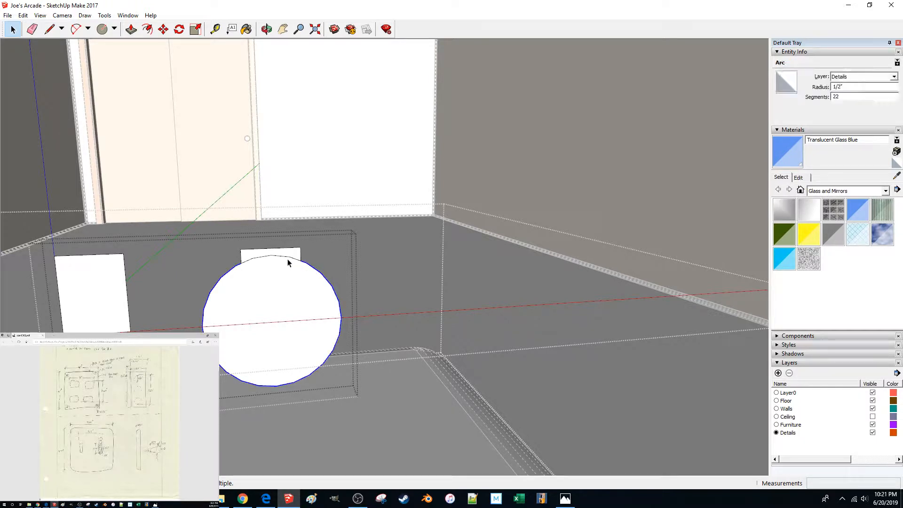
pyautogui.press('m')
pyautogui.click(299, 261)
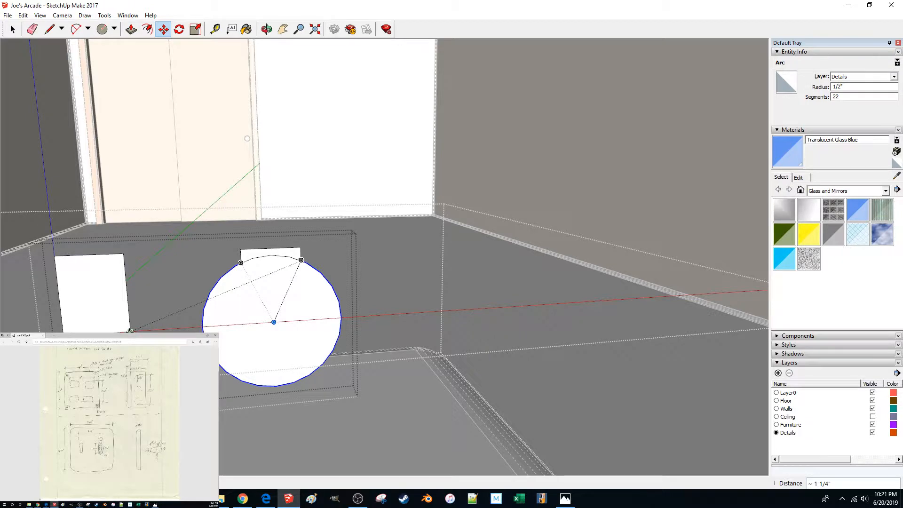
pyautogui.click(131, 330)
pyautogui.moveTo(186, 318); pyautogui.dragTo(294, 301, button='middle')
pyautogui.press('space')
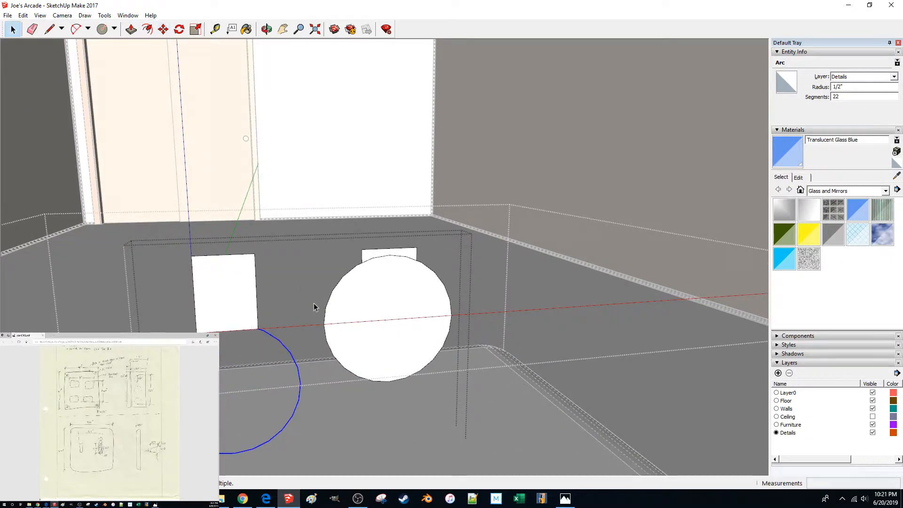
# Step: Undo the arc move, the edge deletions and the circle on the copied rectangle
pyautogui.moveTo(188, 306); pyautogui.dragTo(313, 304, button='middle')
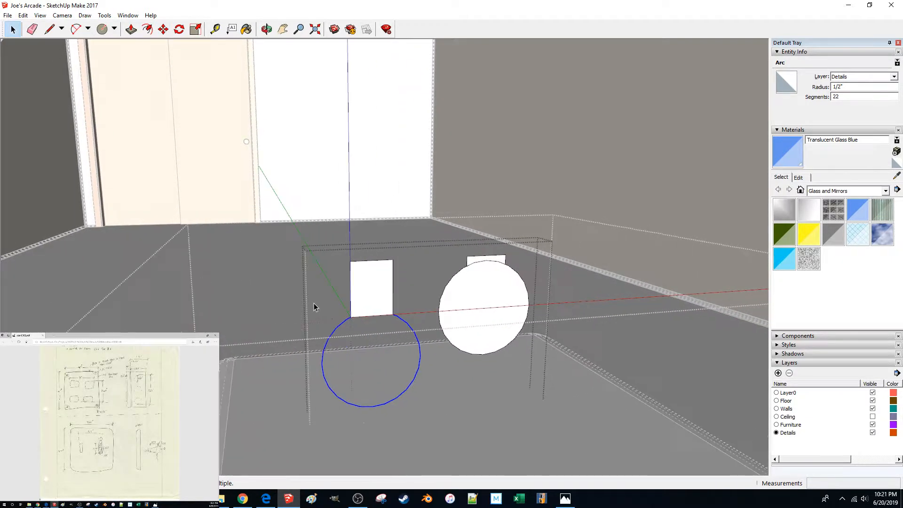
pyautogui.hotkey('ctrl', 'z')
pyautogui.hotkey('ctrl', 'z')
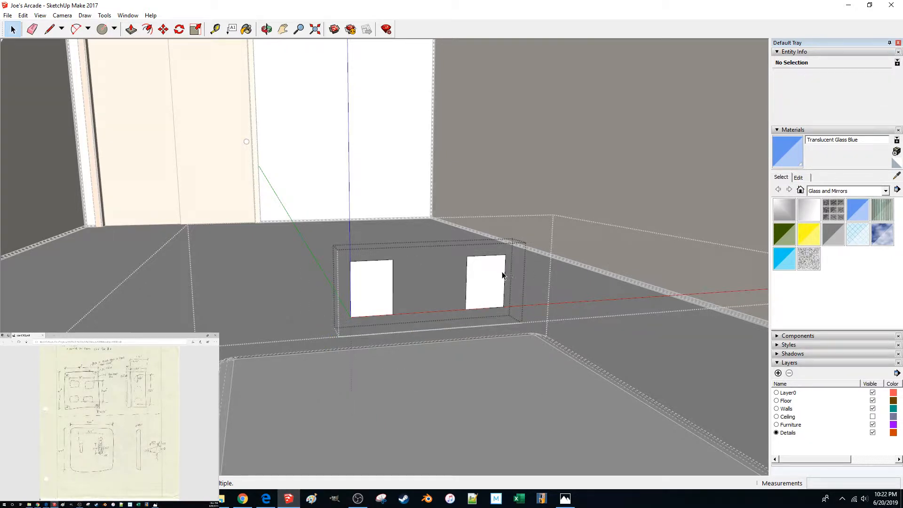
# Step: Draw a circle with a 0.75 inch radius centred on the midpoint of the copied rectangle's lower edge
pyautogui.press('c')
pyautogui.click(484, 308)
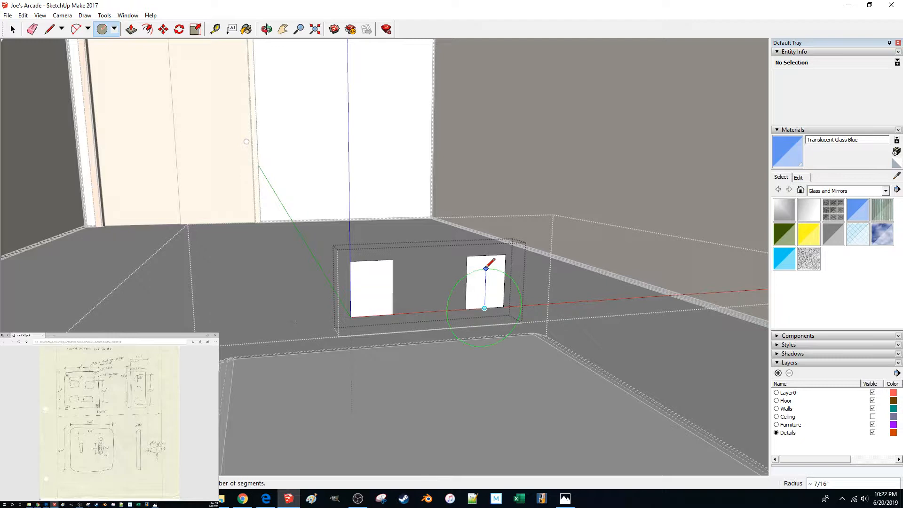
pyautogui.write('.7')
pyautogui.press('Return')
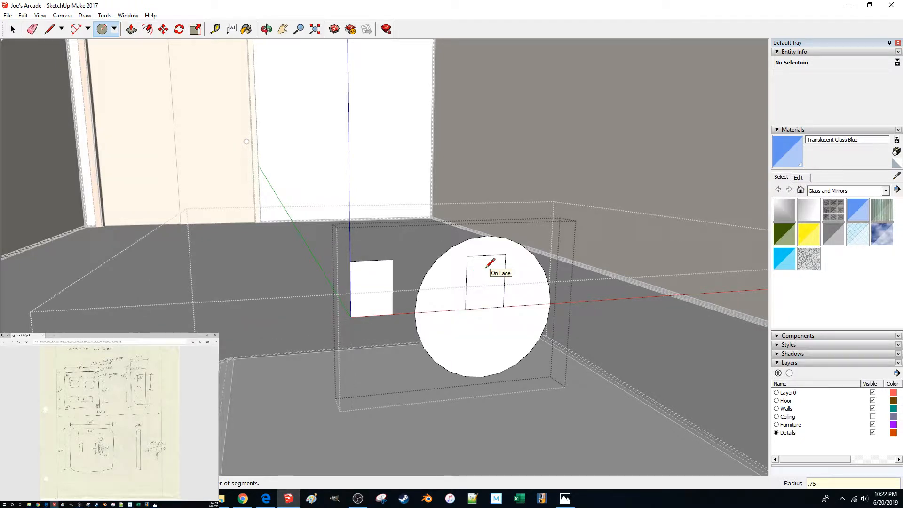
pyautogui.press('space')
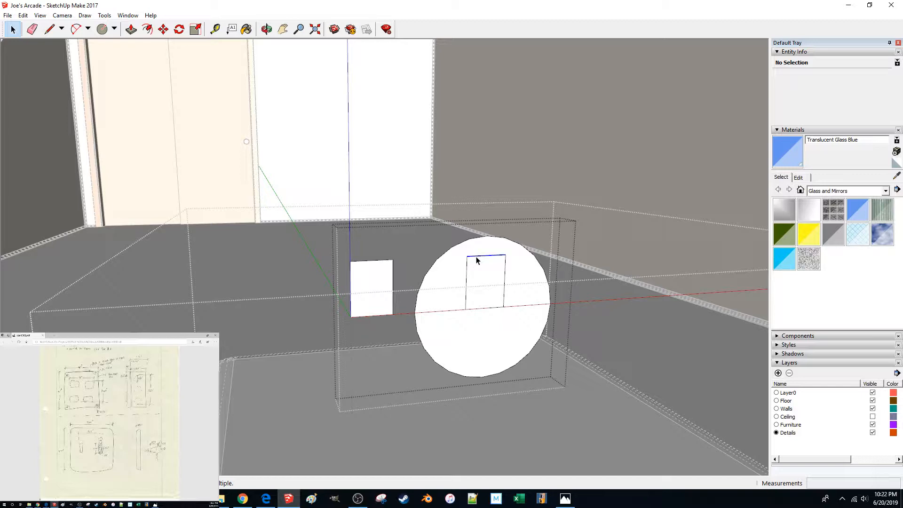
# Step: Undo the circle and stretch the copied rectangle upward by raising its top edge along the blue axis
pyautogui.click(476, 256)
pyautogui.press('m')
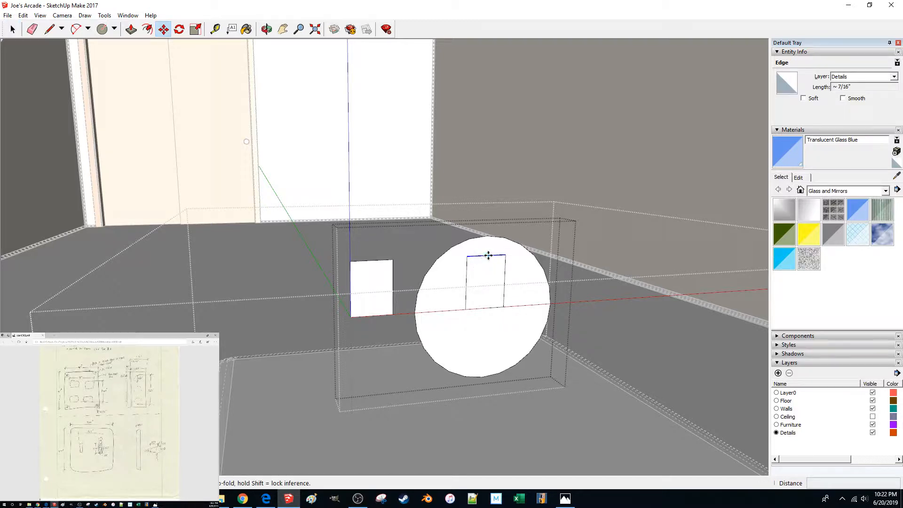
pyautogui.click(488, 255)
pyautogui.press('Escape')
pyautogui.press('Escape')
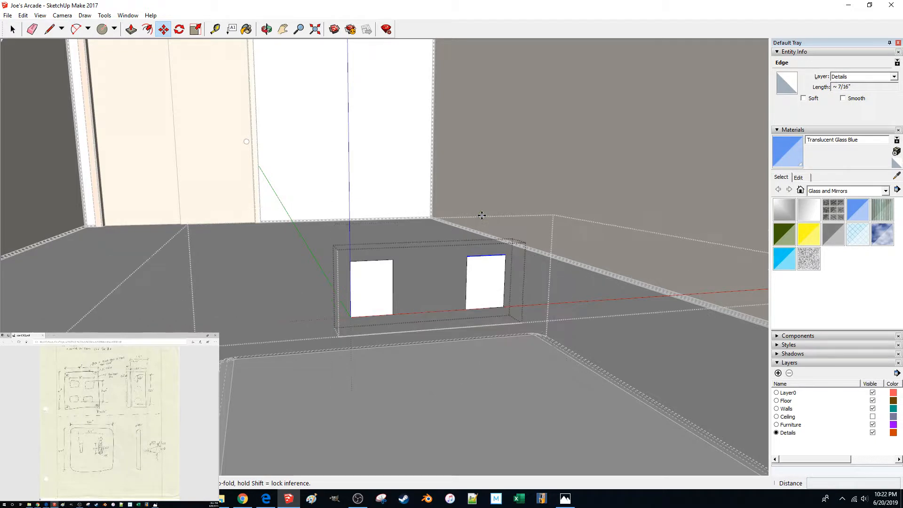
pyautogui.click(484, 255)
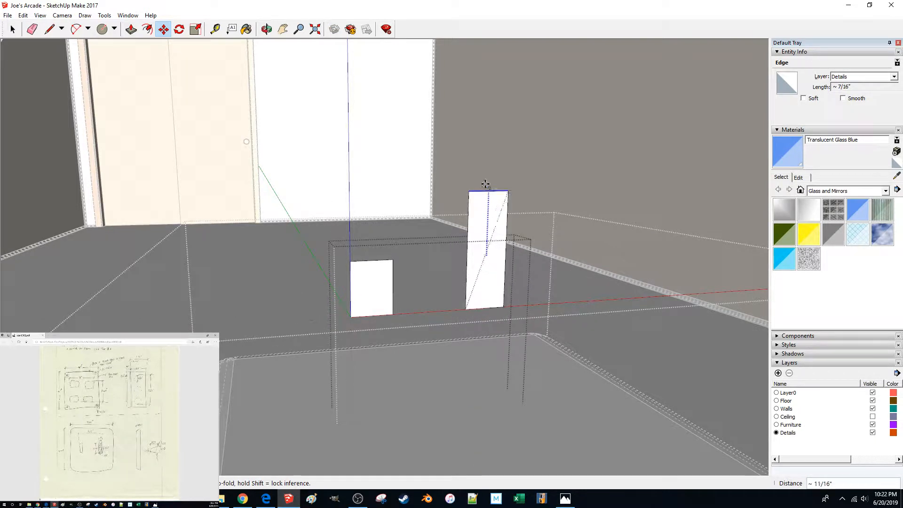
pyautogui.press('Escape')
# Step: Draw a circle with a 0.75 inch radius centred on the midpoint of the stretched rectangle's lower edge
pyautogui.press('c')
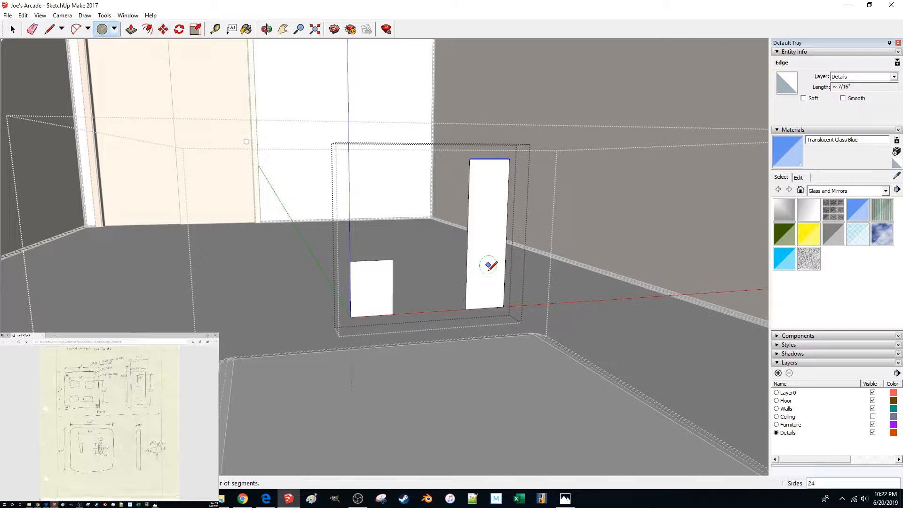
pyautogui.click(485, 308)
pyautogui.write('.75')
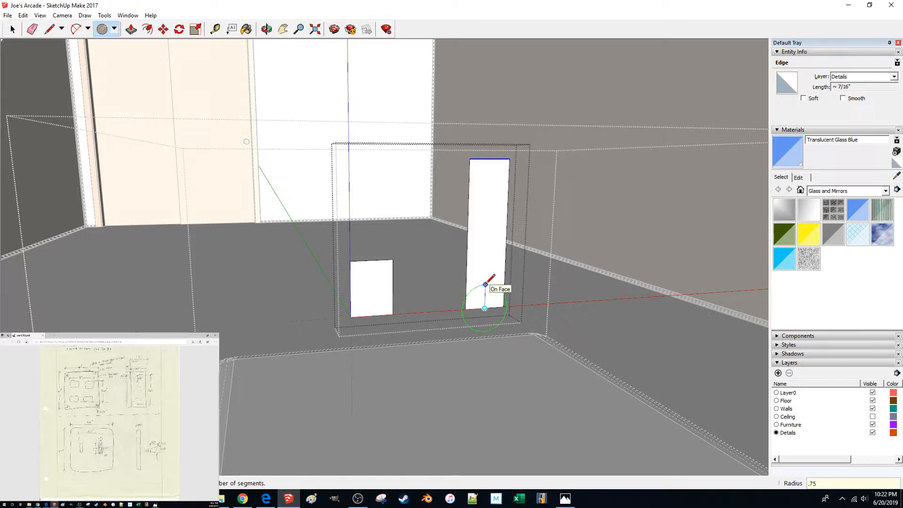
pyautogui.press('Return')
pyautogui.press('space')
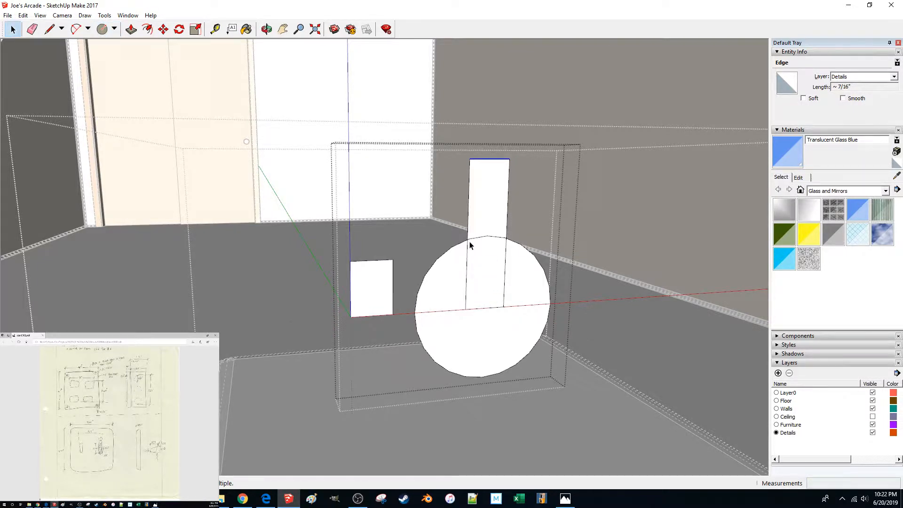
pyautogui.scroll(-1, 471, 245)
pyautogui.click(489, 242)
pyautogui.press('m')
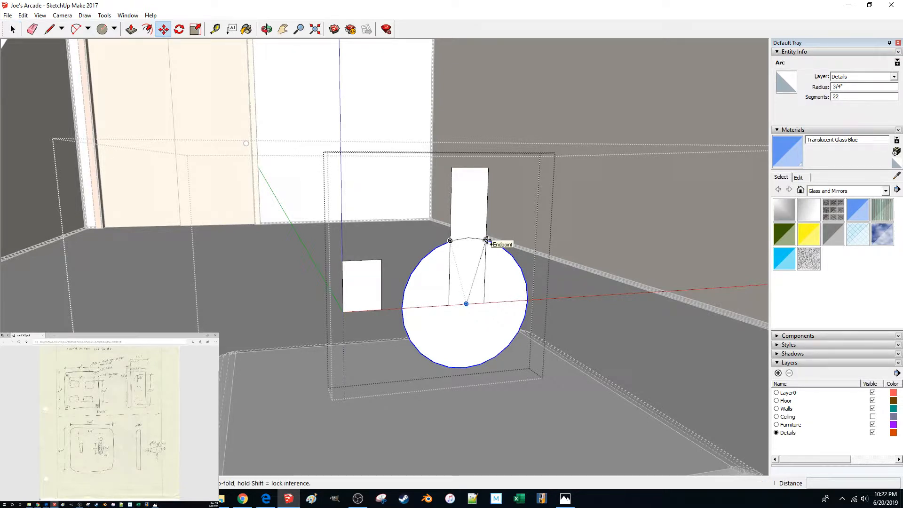
pyautogui.moveTo(479, 238); pyautogui.dragTo(441, 246, button='middle')
pyautogui.press('space')
# Step: Move the small rectangle 3/4 inch along the red axis, away from the circle and tall rectangle
pyautogui.click(322, 306)
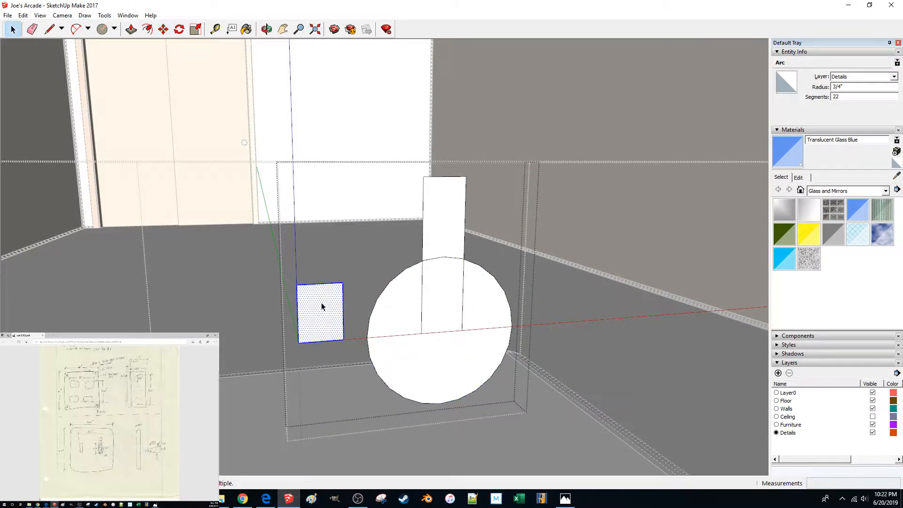
pyautogui.press('m')
pyautogui.click(327, 311)
pyautogui.click(243, 316)
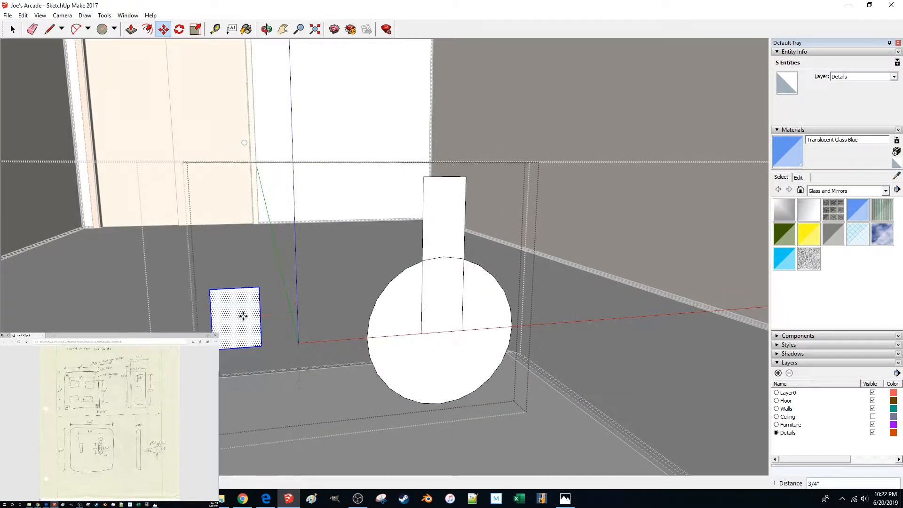
pyautogui.press('space')
# Step: Copy the circle's large arc from its upper endpoint beside the tall rectangle to the small rectangle's matching lower corner
pyautogui.click(418, 263)
pyautogui.press('m')
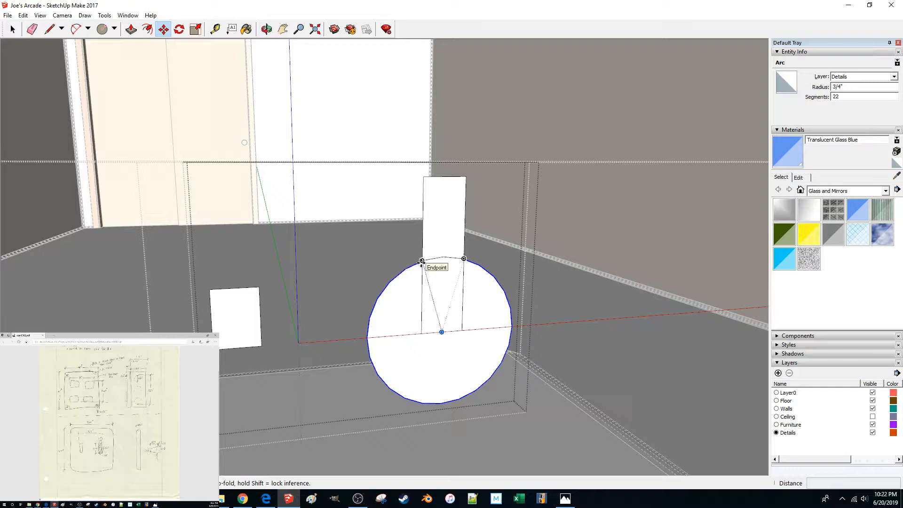
pyautogui.scroll(3, 422, 263)
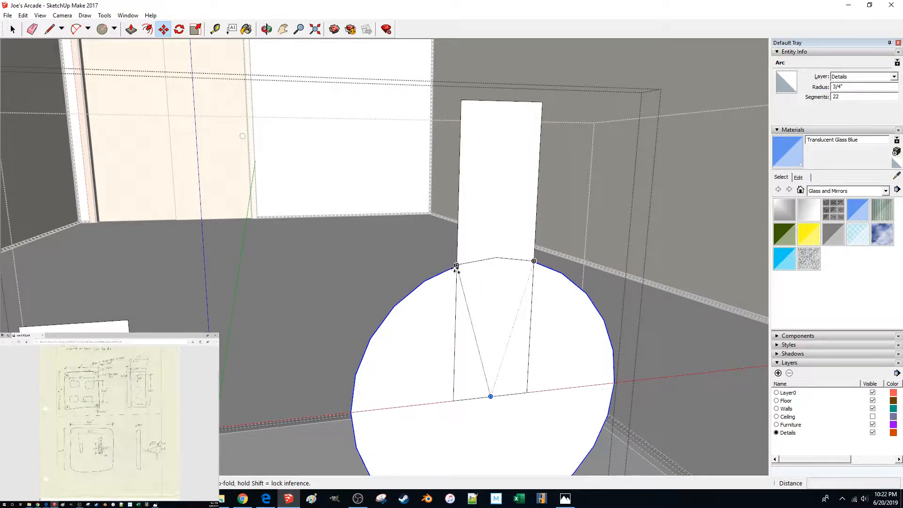
pyautogui.click(456, 266)
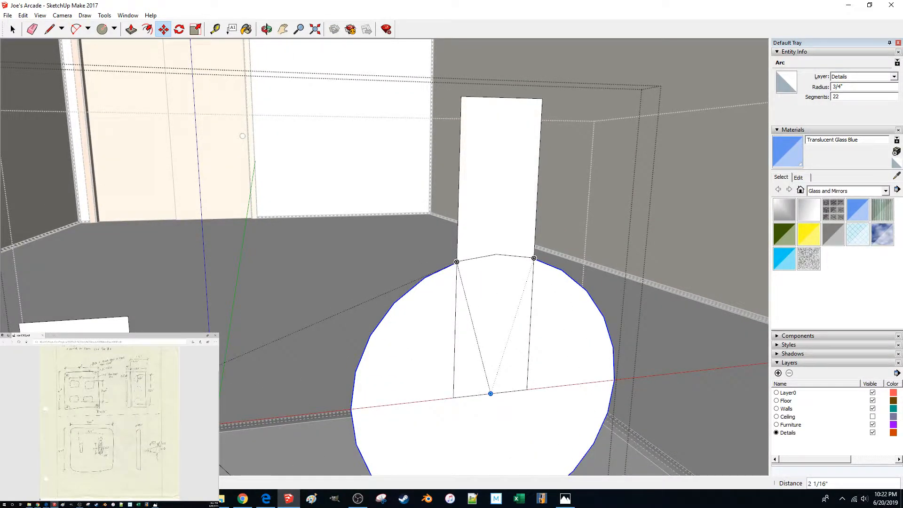
pyautogui.click(24, 450)
pyautogui.moveTo(290, 301); pyautogui.dragTo(347, 268, button='middle')
pyautogui.scroll(-1, 347, 269)
pyautogui.scroll(-2, 347, 269)
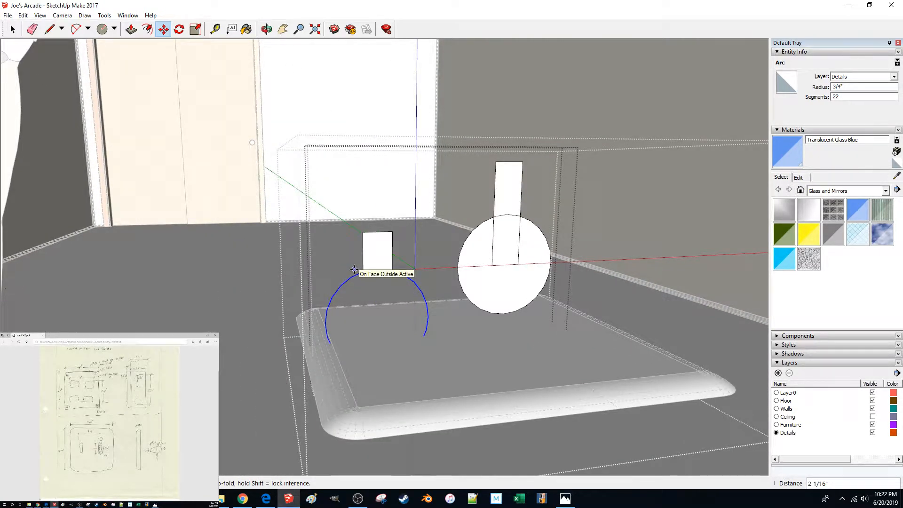
pyautogui.moveTo(354, 269); pyautogui.dragTo(365, 269, button='middle')
# Step: Raise the connected small rectangle and copied arc 3/4 inch
pyautogui.press('space')
pyautogui.tripleClick(367, 315)
pyautogui.press('m')
pyautogui.click(366, 309)
pyautogui.write('3/4')
pyautogui.press('Return')
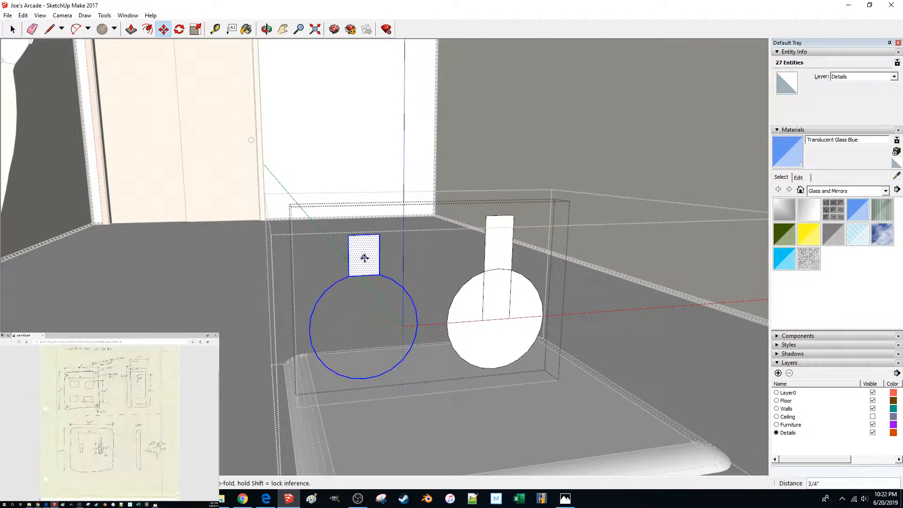
# Step: Delete the edge between the small rectangle and the arc, and retrace an arc segment to form one combined face
pyautogui.scroll(2, 365, 259)
pyautogui.press('l')
pyautogui.press('space')
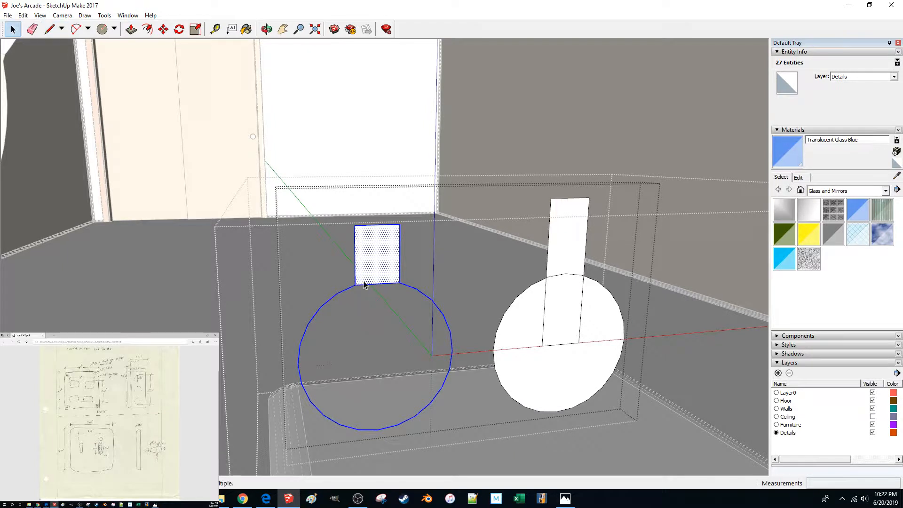
pyautogui.click(367, 283)
pyautogui.click(363, 284)
pyautogui.press('Delete')
pyautogui.press('l')
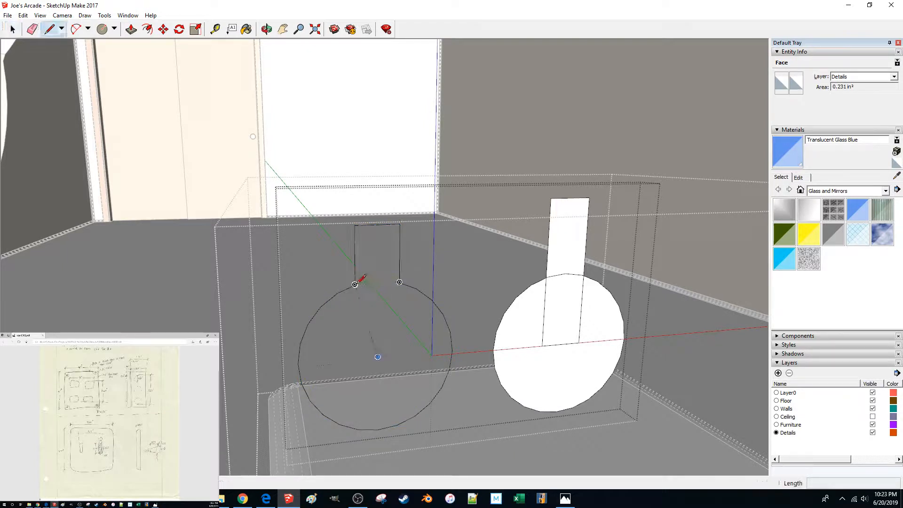
pyautogui.click(353, 284)
pyautogui.click(344, 289)
pyautogui.press('space')
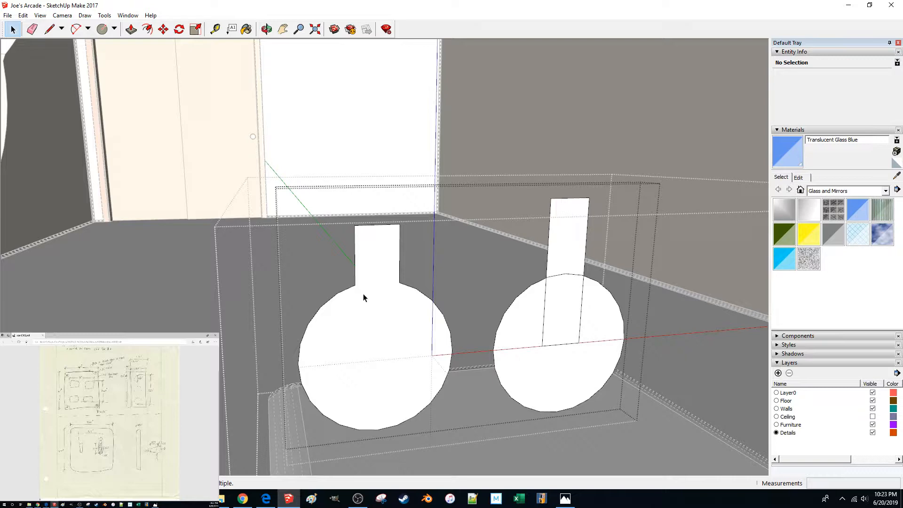
# Step: Push/Pull the combined rectangle-and-arc face by 0.38 inch into a solid
pyautogui.moveTo(395, 335); pyautogui.dragTo(411, 306, button='middle')
pyautogui.press('p')
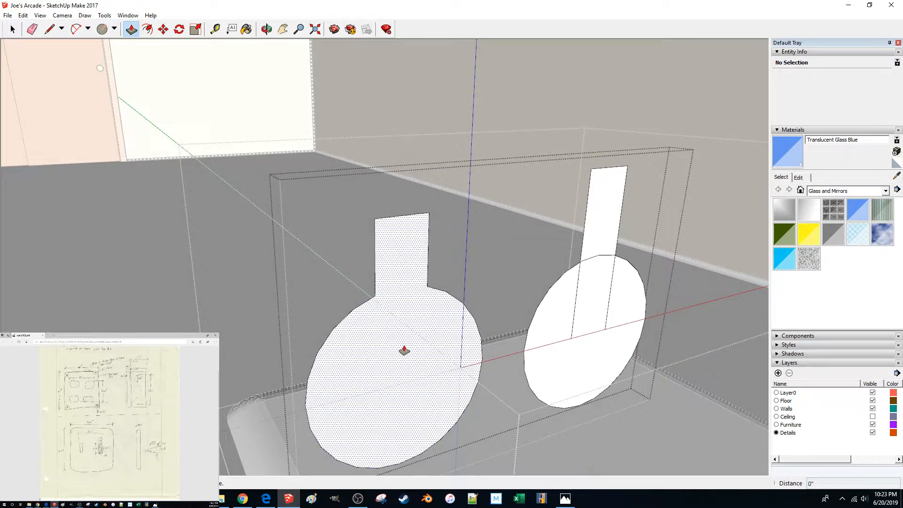
pyautogui.click(400, 343)
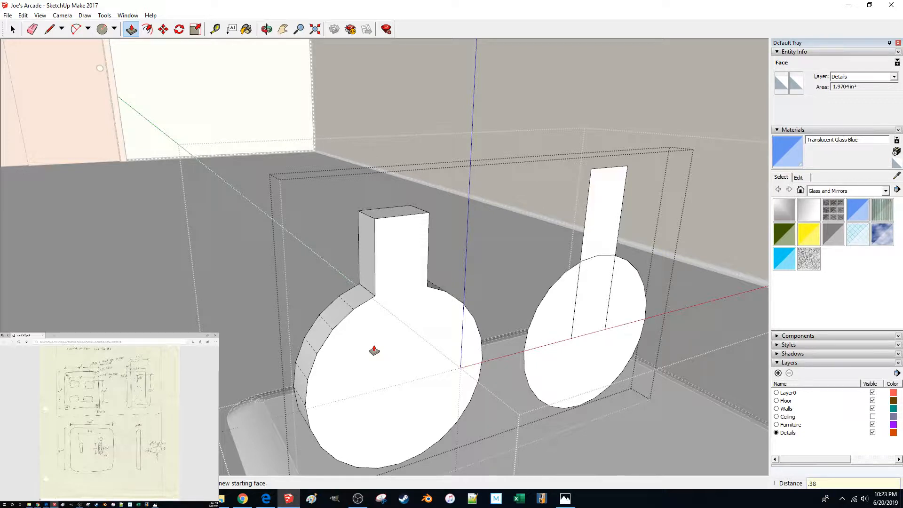
pyautogui.press('Return')
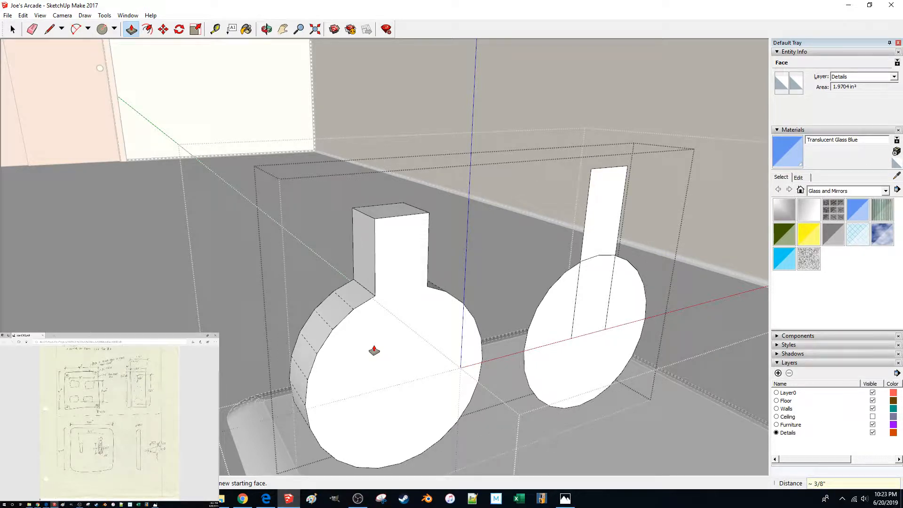
pyautogui.press('space')
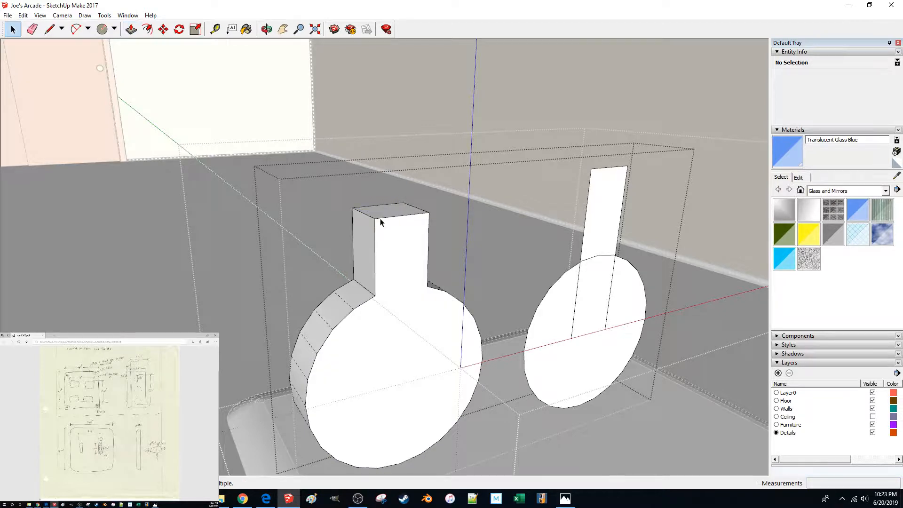
pyautogui.click(381, 222)
pyautogui.scroll(5, 381, 222)
pyautogui.press('m')
pyautogui.click(419, 348)
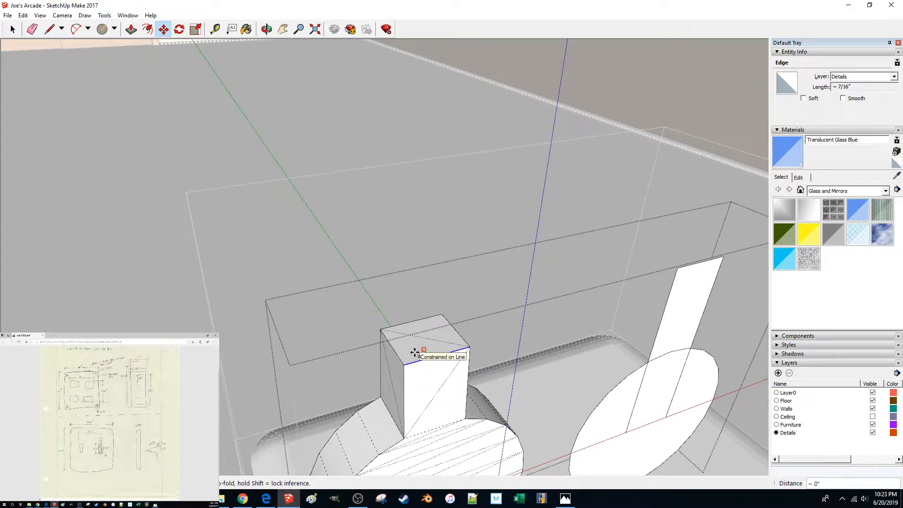
pyautogui.click(415, 352)
pyautogui.press('space')
# Step: Draw lines across the neck on the solid's front and back faces, separating the rectangular stem from the round base
pyautogui.press('l')
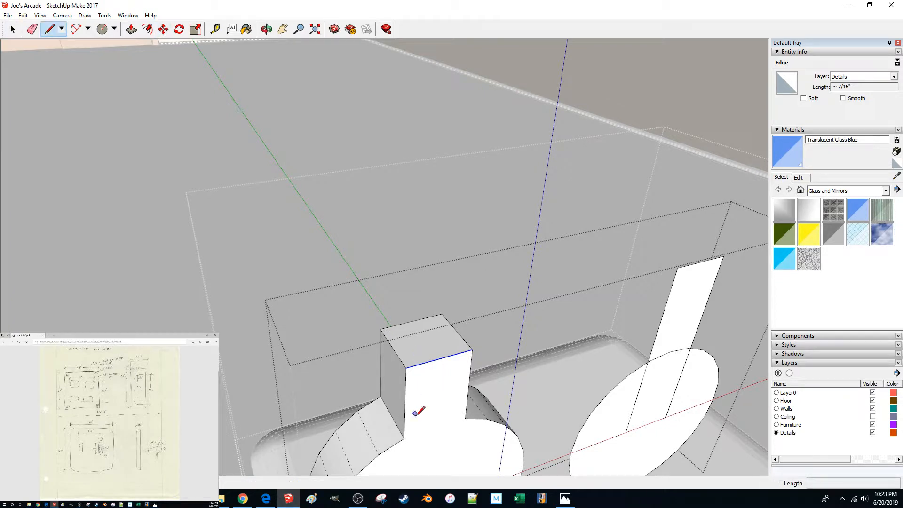
pyautogui.click(404, 438)
pyautogui.click(465, 418)
pyautogui.moveTo(465, 417); pyautogui.dragTo(411, 345, button='middle')
pyautogui.click(413, 436)
pyautogui.click(463, 374)
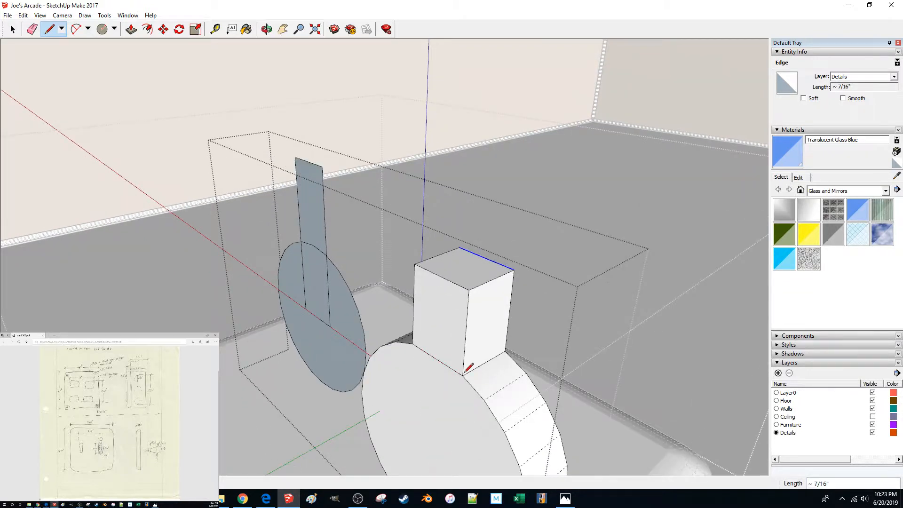
# Step: Move the stem's front top edge inward along the green axis to start the taper
pyautogui.press('space')
pyautogui.press('m')
pyautogui.click(475, 260)
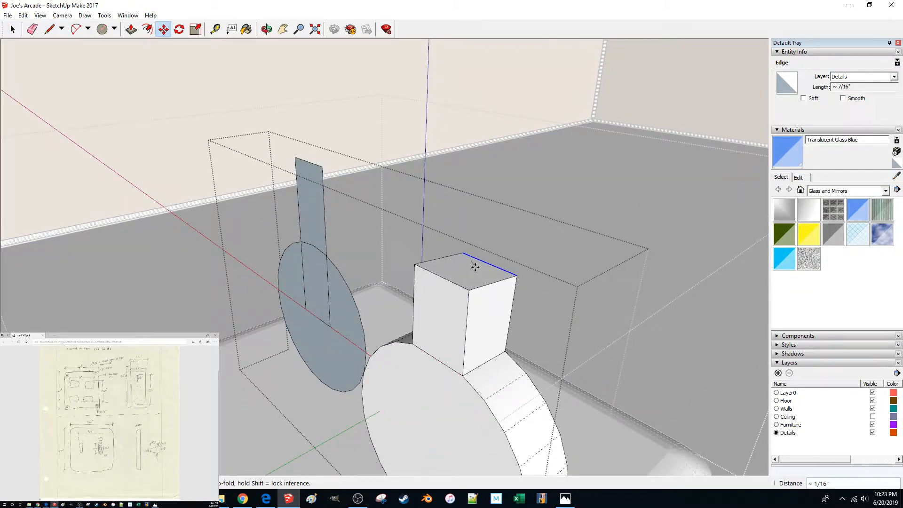
pyautogui.press('Return')
# Step: Move the stem's back top edge inward by 0.05 inch along the green axis
pyautogui.press('space')
pyautogui.click(448, 281)
pyautogui.press('m')
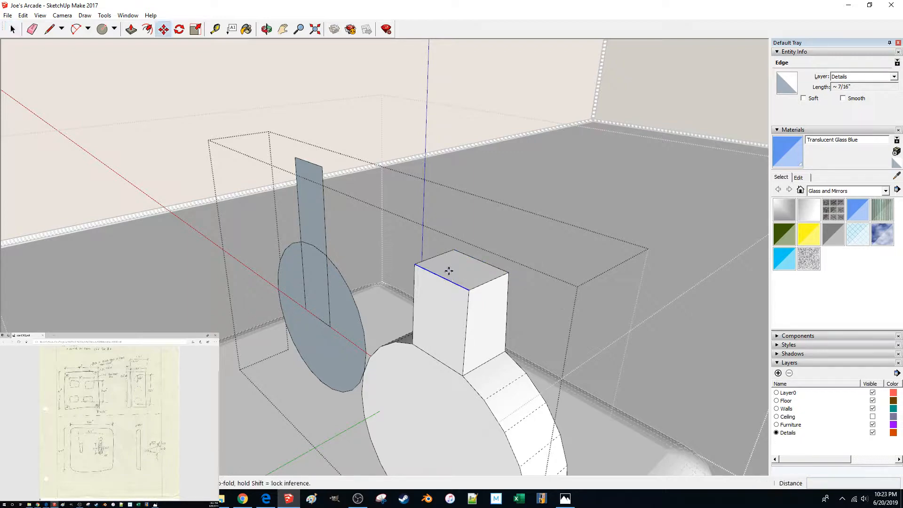
pyautogui.click(448, 271)
pyautogui.write('.05')
pyautogui.press('Return')
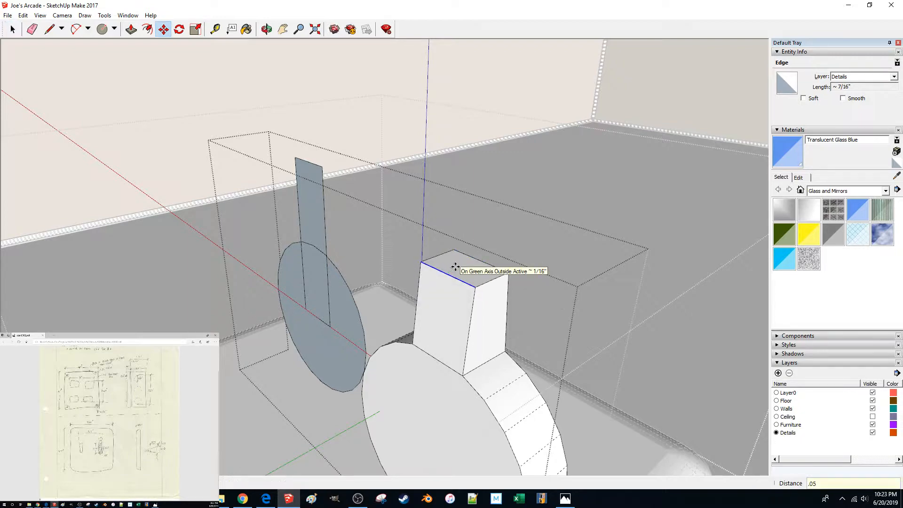
pyautogui.press('space')
# Step: Move one of the stem's short side top edges inward along the red axis
pyautogui.scroll(-3, 459, 264)
pyautogui.moveTo(459, 264); pyautogui.dragTo(393, 369, button='middle')
pyautogui.click(372, 386)
pyautogui.press('m')
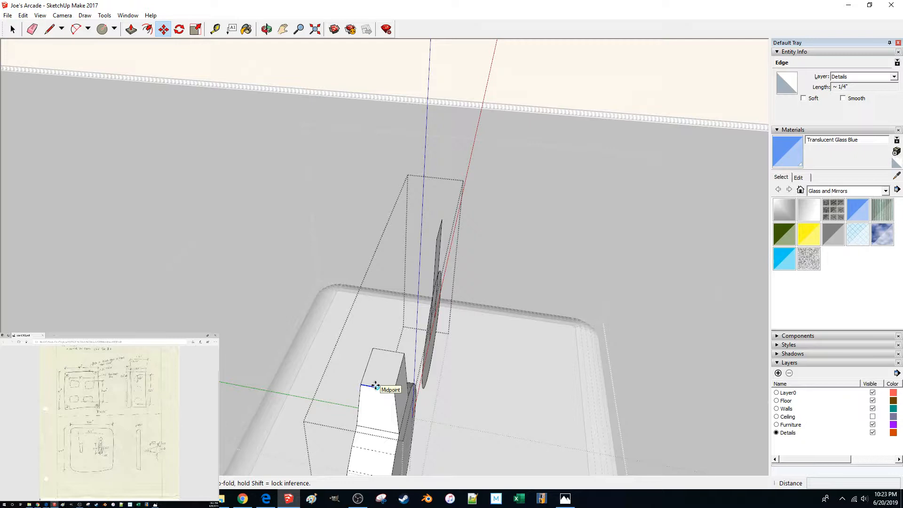
pyautogui.click(376, 386)
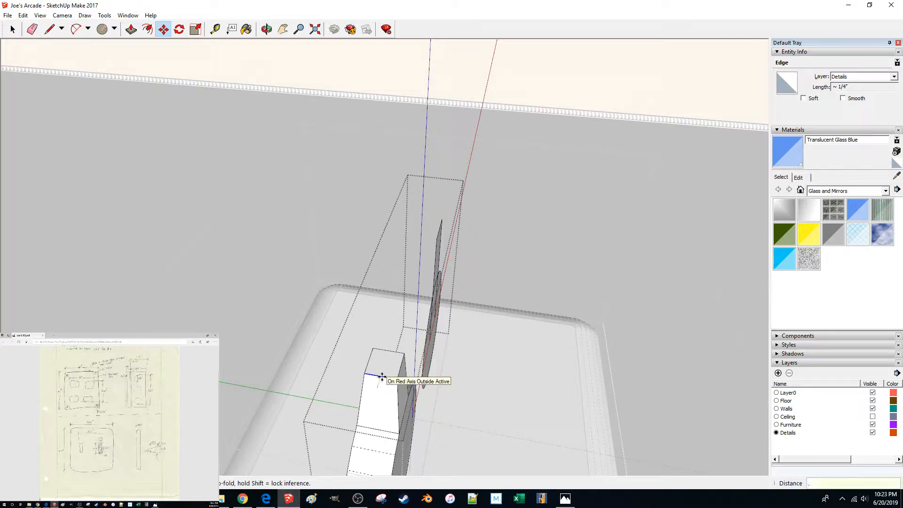
pyautogui.press('Return')
# Step: Move the stem's opposite short top edge inward by 0.04 inch along the red axis
pyautogui.press('space')
pyautogui.click(384, 352)
pyautogui.press('m')
pyautogui.click(384, 355)
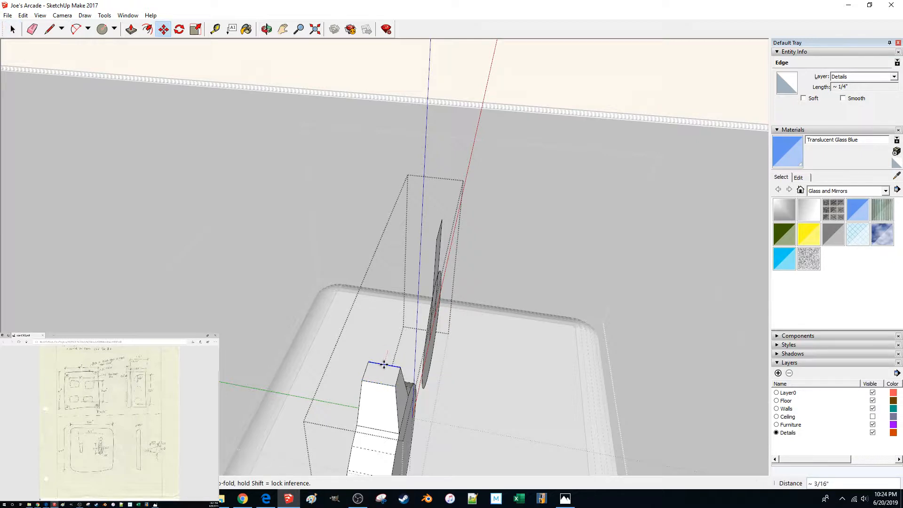
pyautogui.write('.04')
pyautogui.press('Return')
pyautogui.press('space')
# Step: Hide the two edges crossing the neck on the solid's front and back faces
pyautogui.moveTo(264, 271); pyautogui.dragTo(361, 439, button='middle')
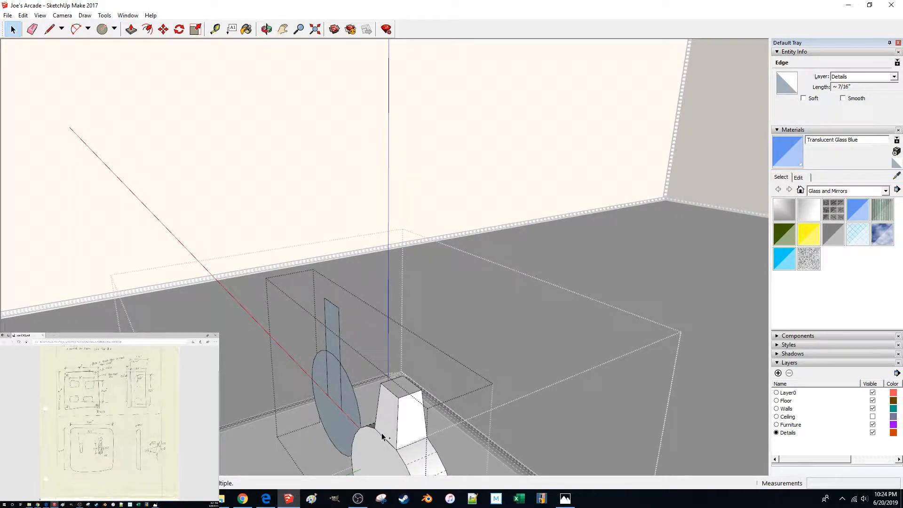
pyautogui.rightClick(382, 438)
pyautogui.click(405, 329)
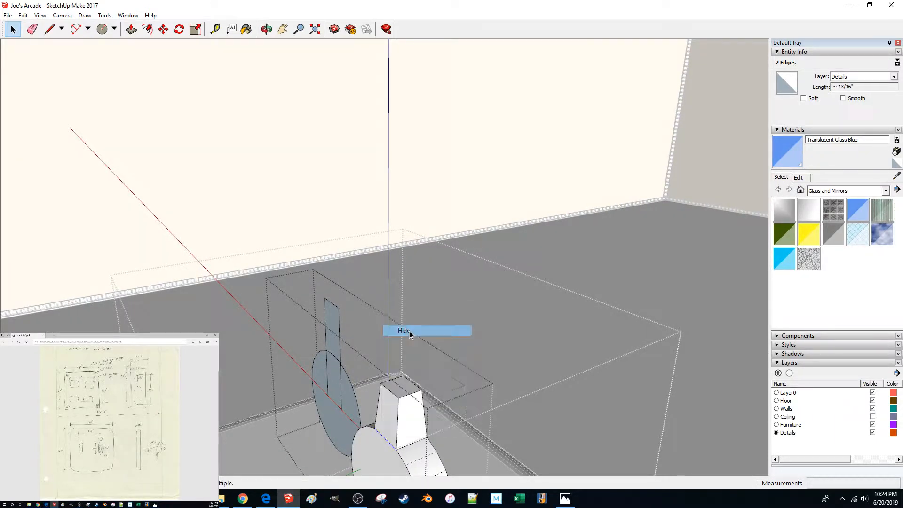
pyautogui.moveTo(409, 331); pyautogui.dragTo(441, 344, button='middle')
# Step: Delete the leftover flat circle and tall rectangle used as construction geometry
pyautogui.doubleClick(516, 414)
pyautogui.tripleClick(515, 415)
pyautogui.press('Delete')
pyautogui.keyDown('shift'); pyautogui.moveTo(516, 415); pyautogui.dragTo(507, 298, button='middle'); pyautogui.keyUp('shift')
pyautogui.scroll(1, 462, 368)
pyautogui.scroll(2, 379, 328)
pyautogui.scroll(-2, 378, 327)
pyautogui.scroll(3, 507, 298)
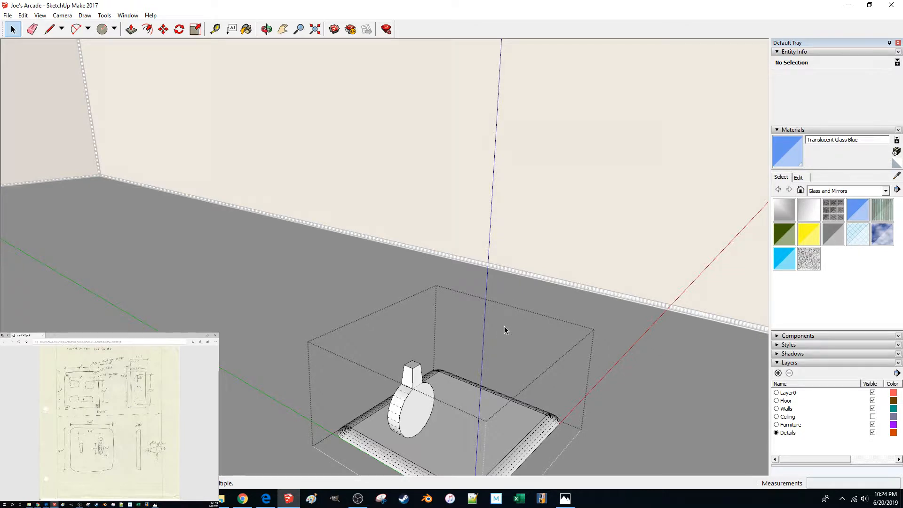
# Step: Move the toggle group down 1 3/4 inch along the blue axis so its neck meets the plate's top face
pyautogui.scroll(3, 504, 329)
pyautogui.click(383, 362)
pyautogui.press('m')
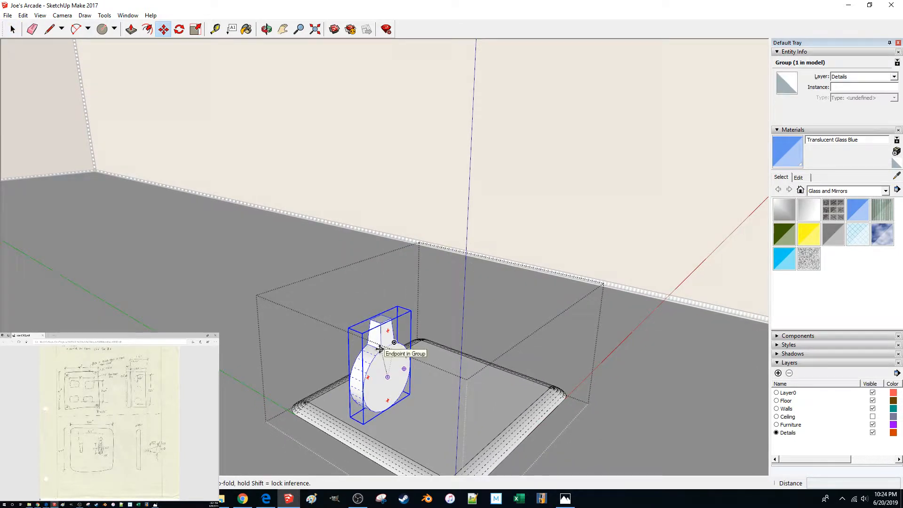
pyautogui.click(380, 353)
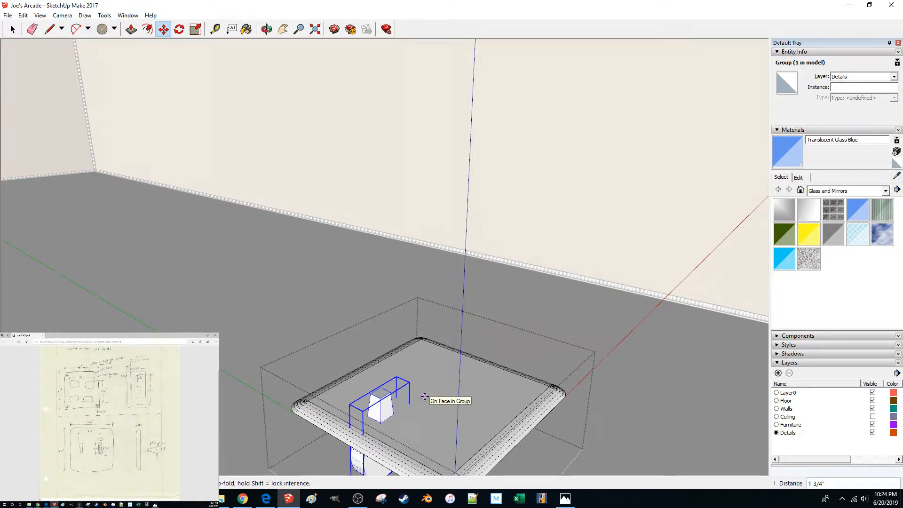
pyautogui.scroll(5, 425, 396)
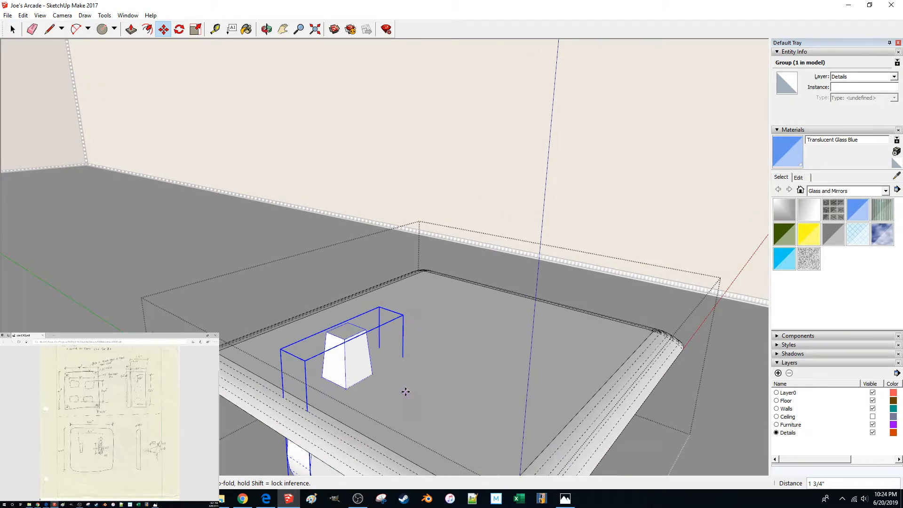
# Step: Consult the reference photo of the switch plate and raise the toggle group 0.125 inch along the blue axis
pyautogui.keyDown('shift'); pyautogui.moveTo(407, 392); pyautogui.dragTo(409, 365, button='middle'); pyautogui.keyUp('shift')
pyautogui.scroll(1, 403, 381)
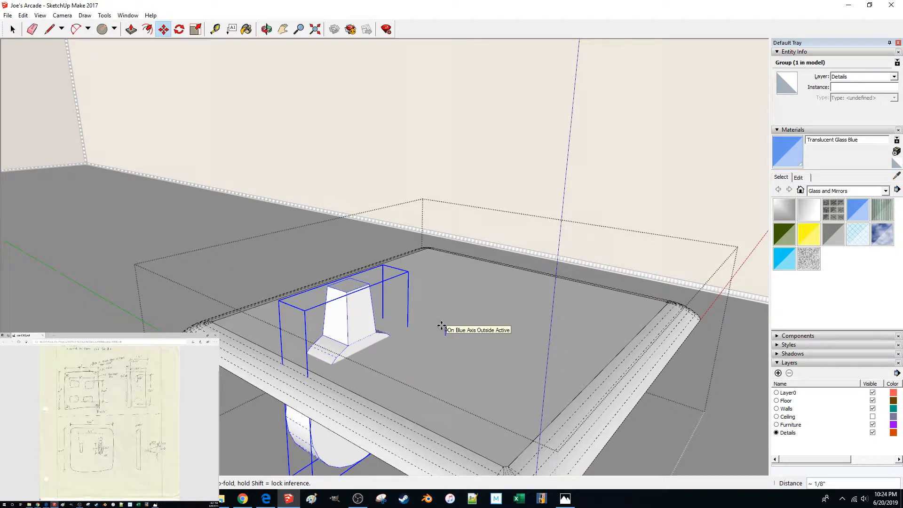
pyautogui.click(155, 504)
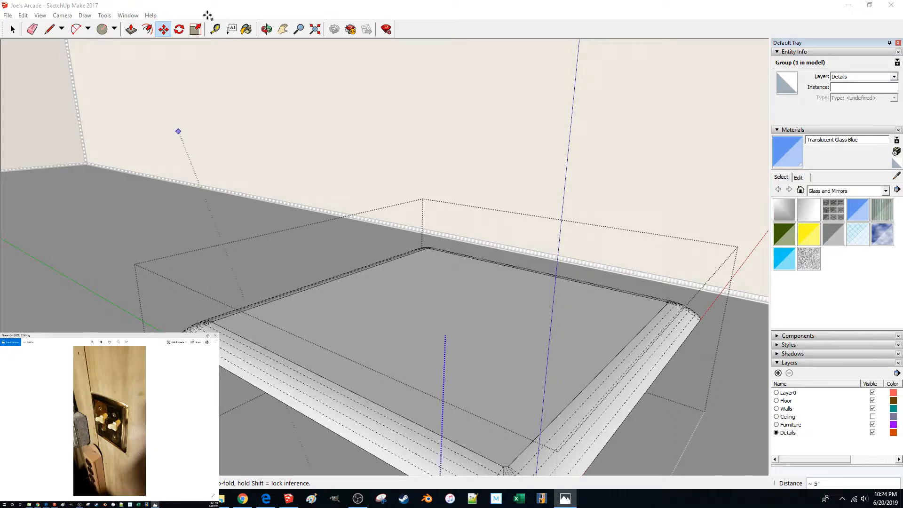
pyautogui.click(240, 7)
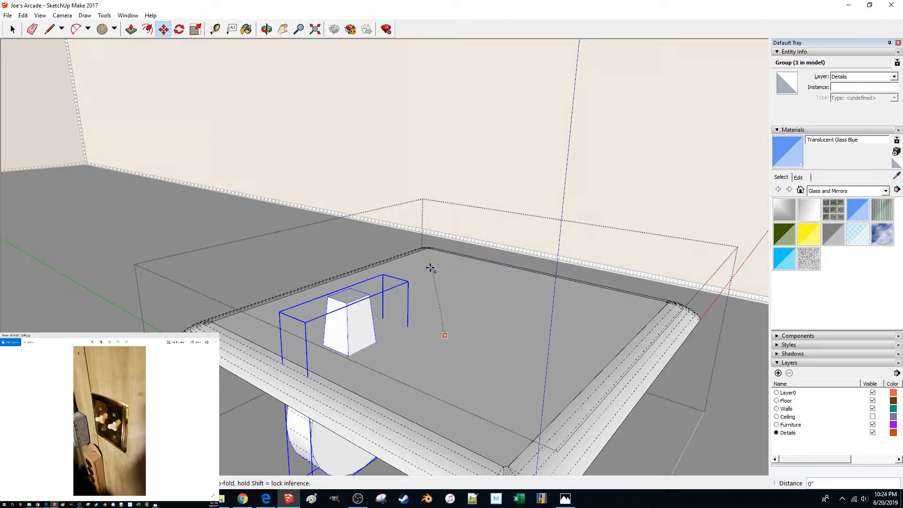
pyautogui.write('.125')
pyautogui.press('Return')
pyautogui.moveTo(444, 264)
pyautogui.mouseDown(button='middle')
pyautogui.moveTo(451, 214)
pyautogui.moveTo(430, 270)
pyautogui.mouseUp(button='middle')
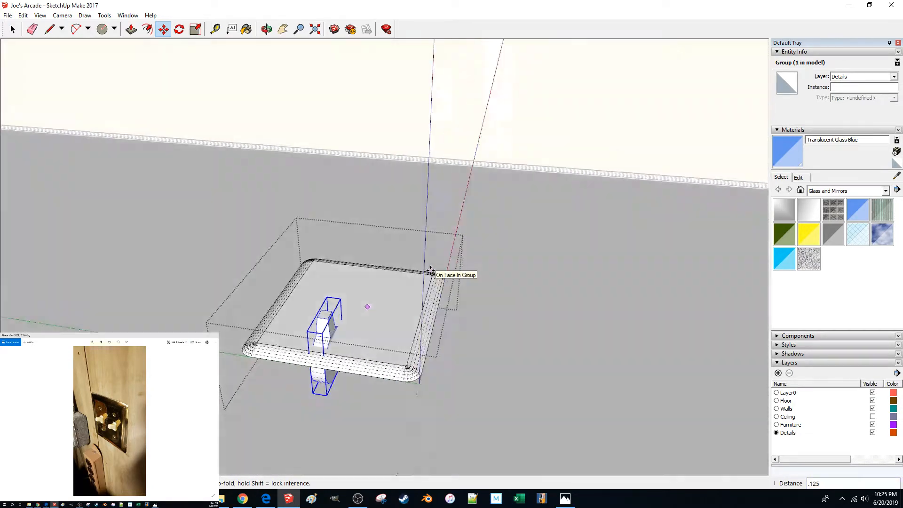
pyautogui.scroll(2, 341, 313)
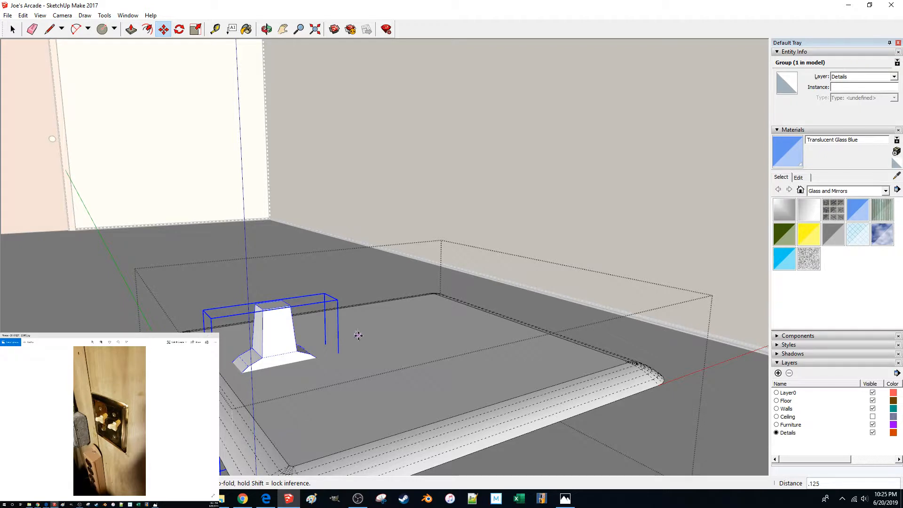
# Step: Draw a horizontal 1 1/2 inch construction line across the front face of the toggle's round base, through its center
pyautogui.click(371, 358)
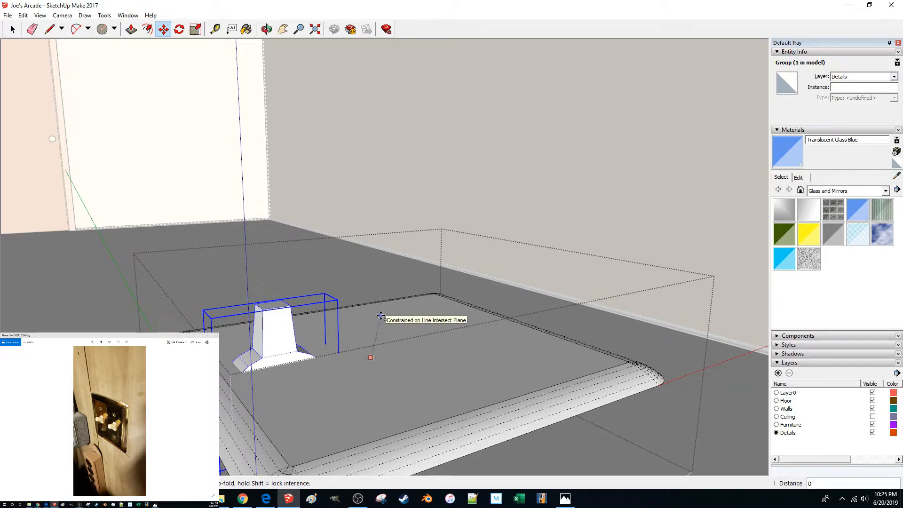
pyautogui.press('Escape')
pyautogui.scroll(6, 343, 308)
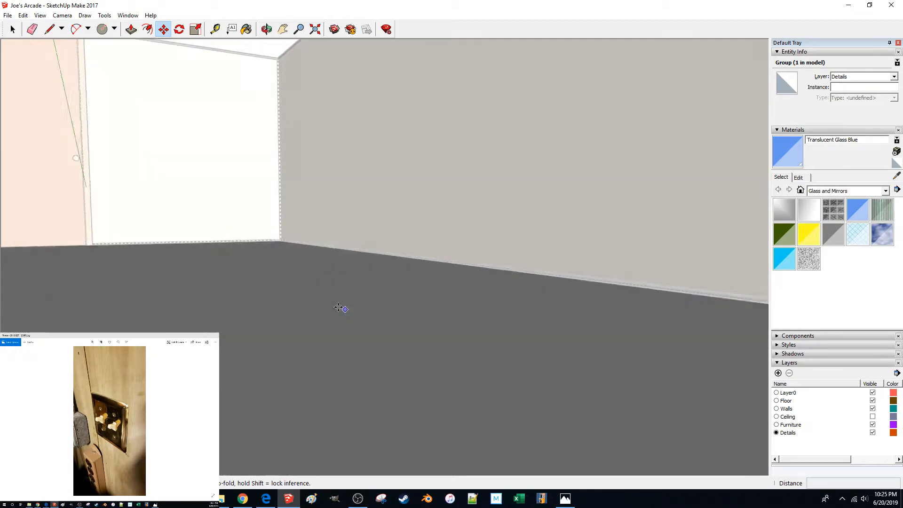
pyautogui.scroll(-7, 317, 270)
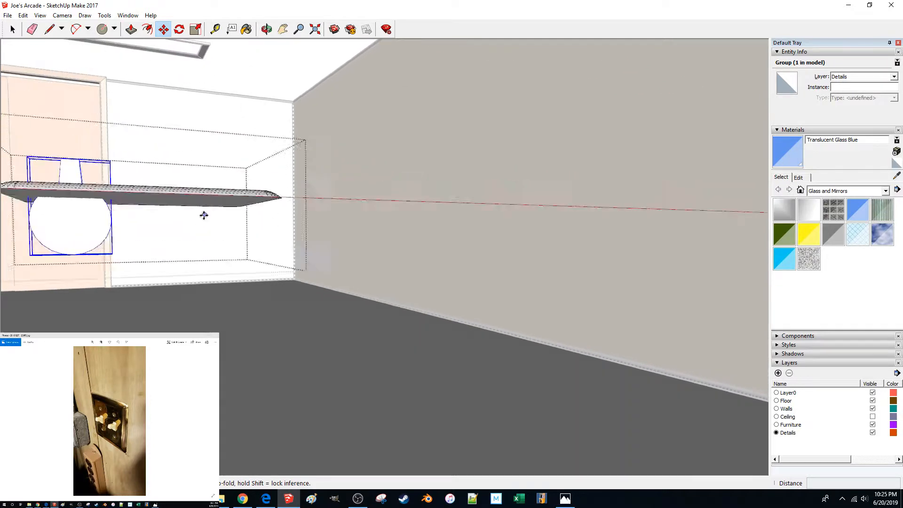
pyautogui.scroll(5, 175, 237)
pyautogui.press('l')
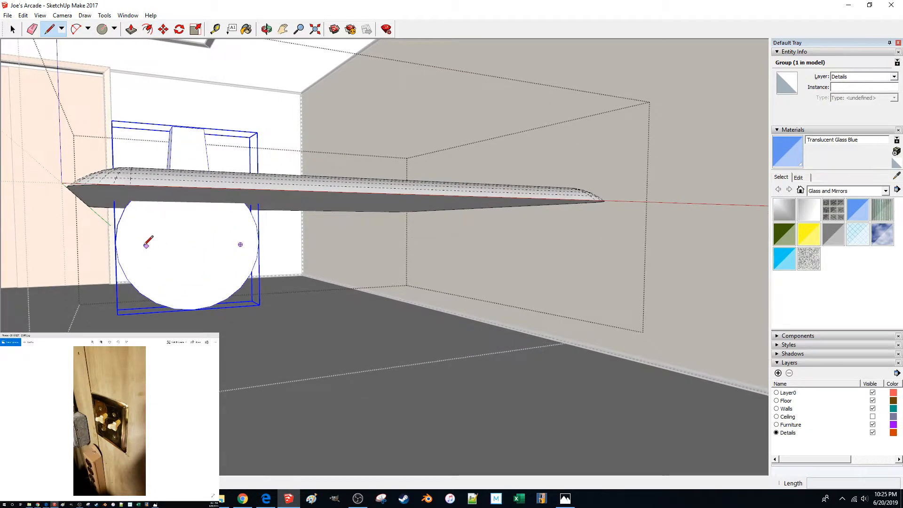
pyautogui.click(115, 243)
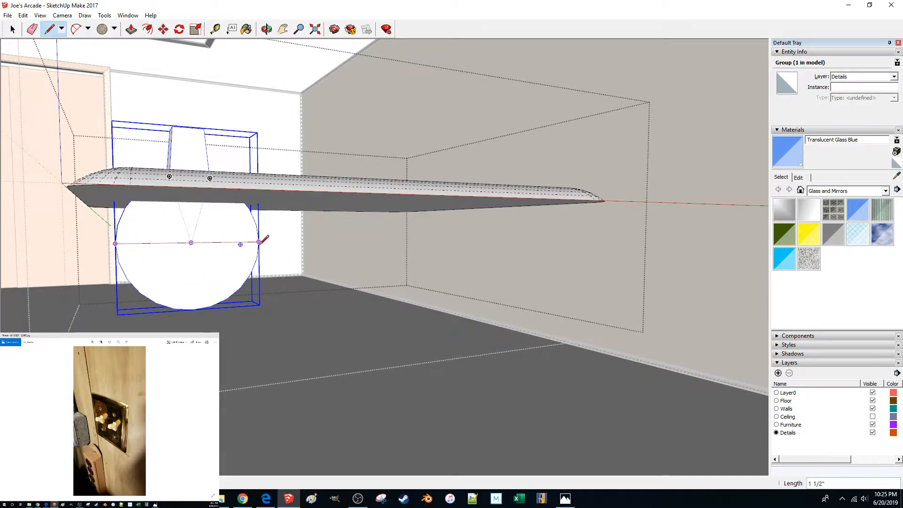
pyautogui.click(259, 242)
pyautogui.click(191, 242)
pyautogui.press('space')
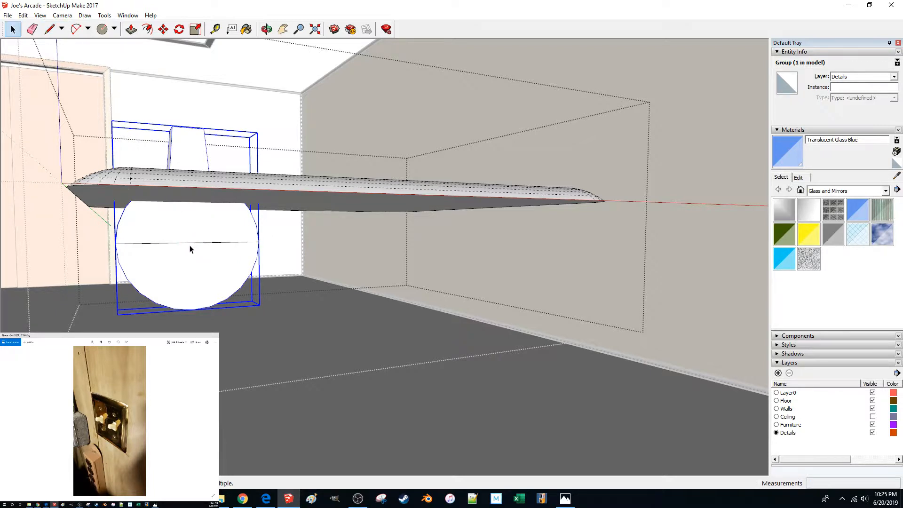
# Step: Inside the toggle group, draw a 1/4 inch vertical line centered on the midpoint of the round face
pyautogui.press('Escape')
pyautogui.press('l')
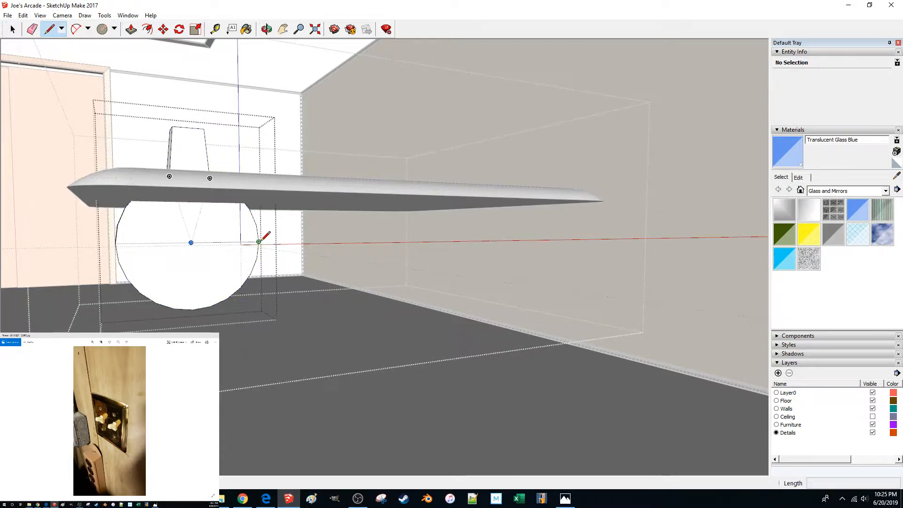
pyautogui.click(191, 242)
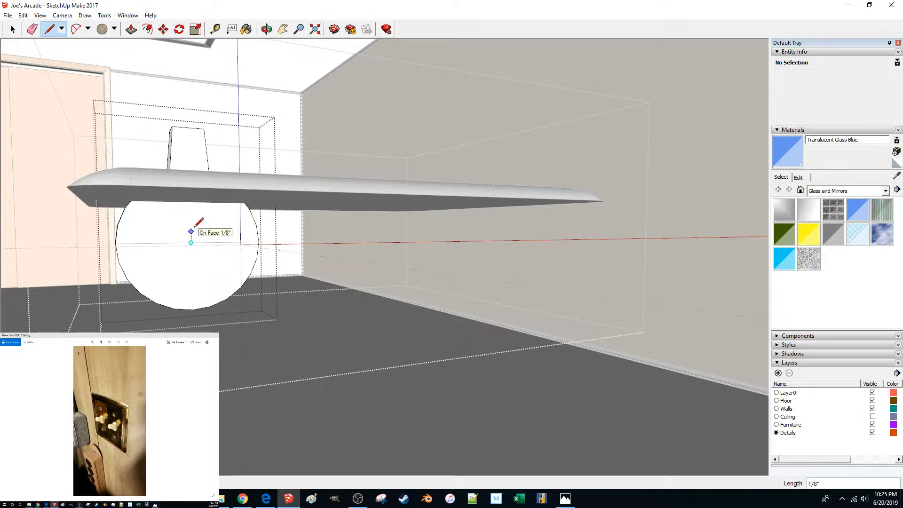
pyautogui.click(191, 231)
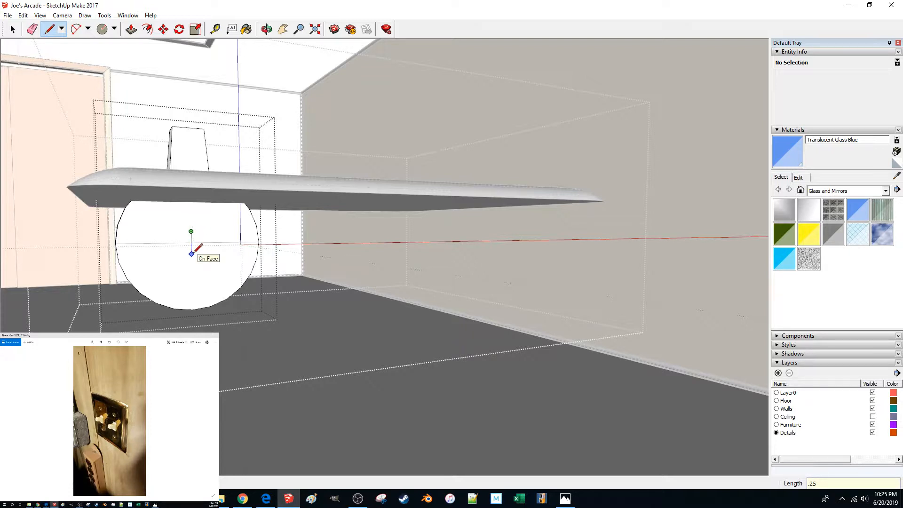
pyautogui.press('space')
pyautogui.click(197, 249)
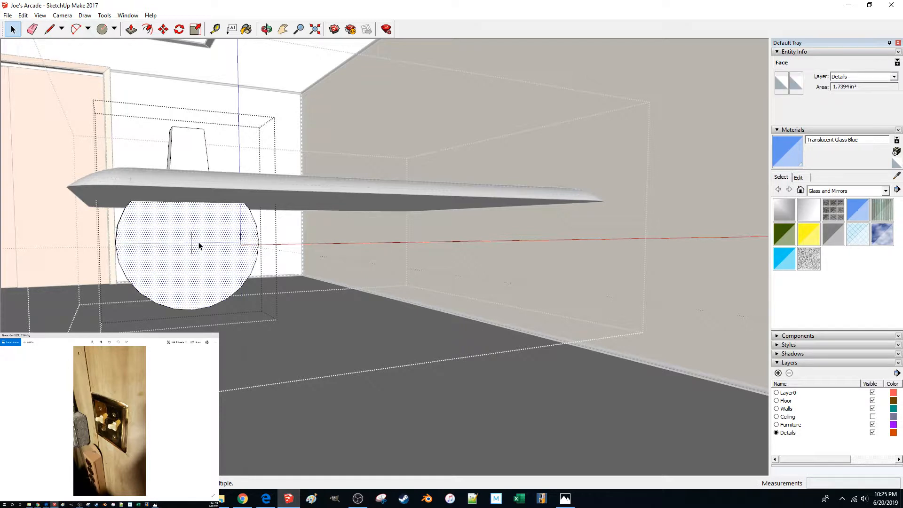
# Step: Draw a 0.125 inch horizontal line from the round face's center along the red axis, away from the door
pyautogui.press('l')
pyautogui.click(191, 242)
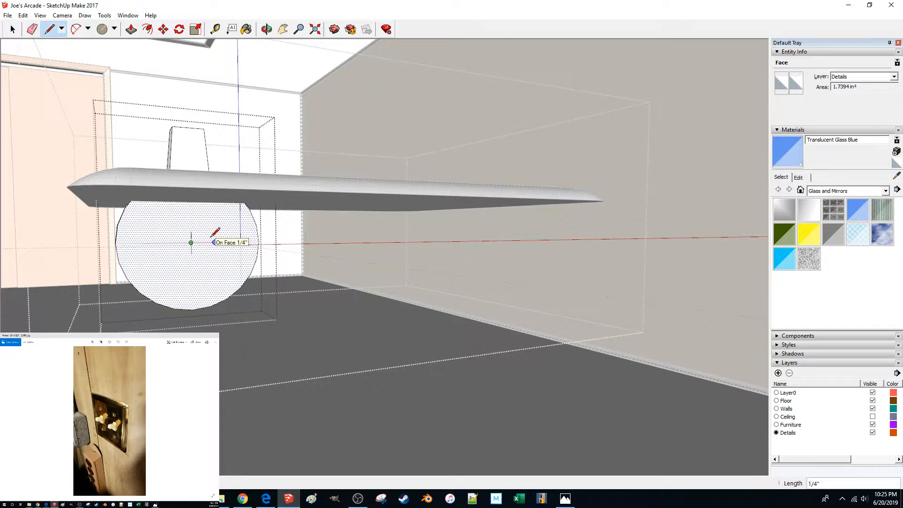
pyautogui.press('Return')
pyautogui.write('.125')
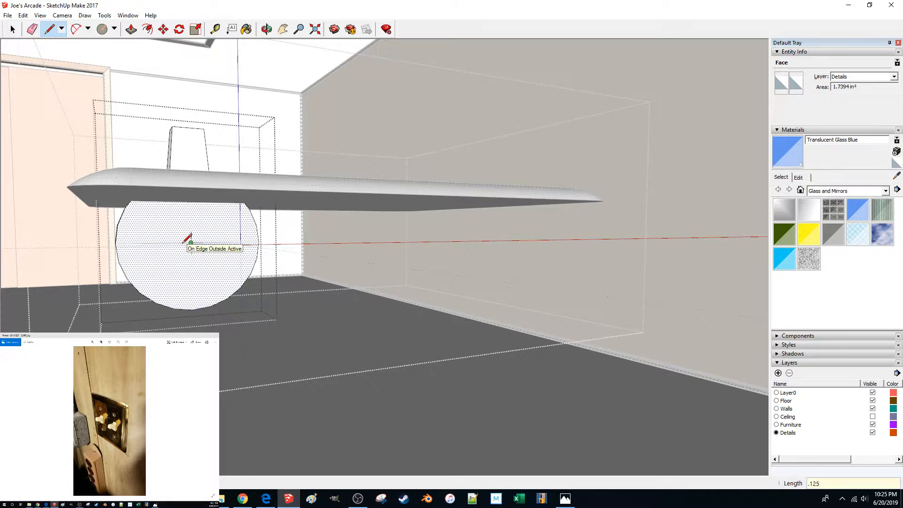
pyautogui.press('Return')
# Step: Leave the toggle group and delete the construction line spanning the round face
pyautogui.press('space')
pyautogui.click(337, 248)
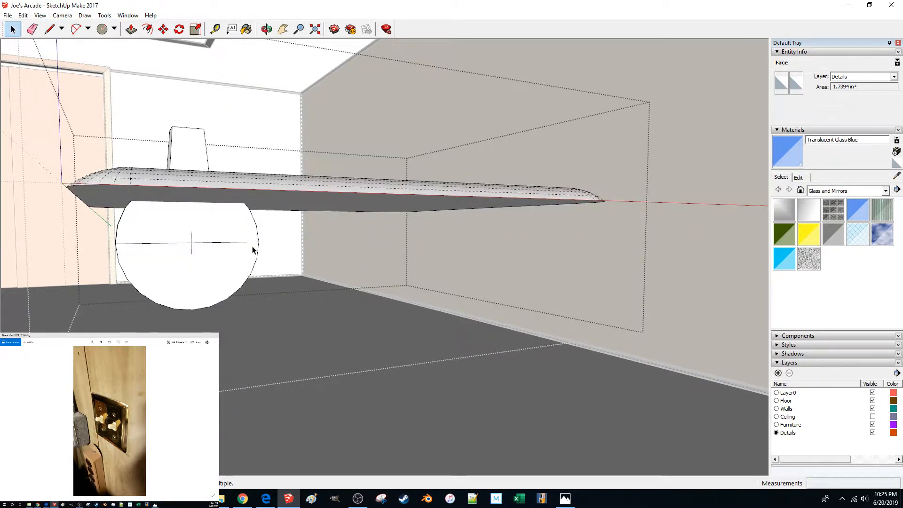
pyautogui.click(212, 243)
pyautogui.press('Delete')
# Step: Complete the center cross inside the toggle group with a 1/8 inch horizontal line on the opposite side of the center
pyautogui.moveTo(212, 245); pyautogui.dragTo(277, 236, button='middle')
pyautogui.press('l')
pyautogui.click(320, 242)
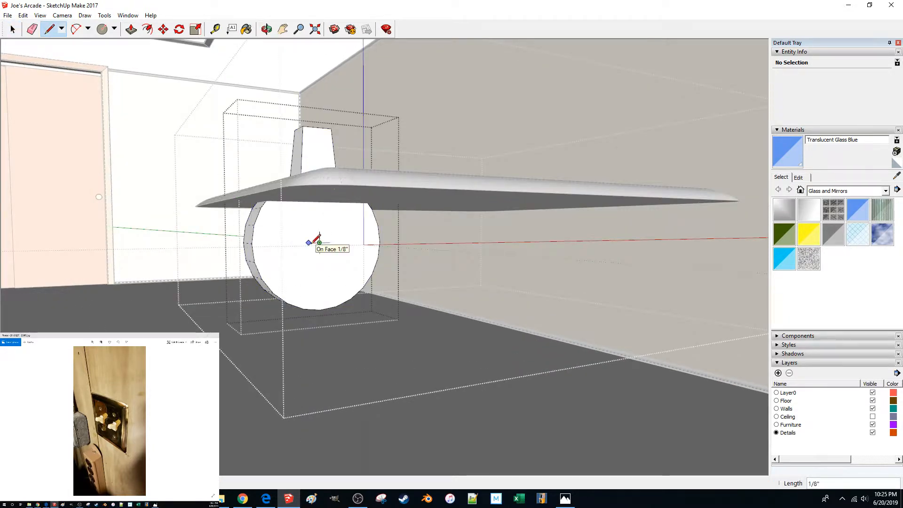
pyautogui.moveTo(319, 242); pyautogui.dragTo(313, 242, button='middle')
# Step: Select only the edges of the center cross, without the round face, and make them a group
pyautogui.press('space')
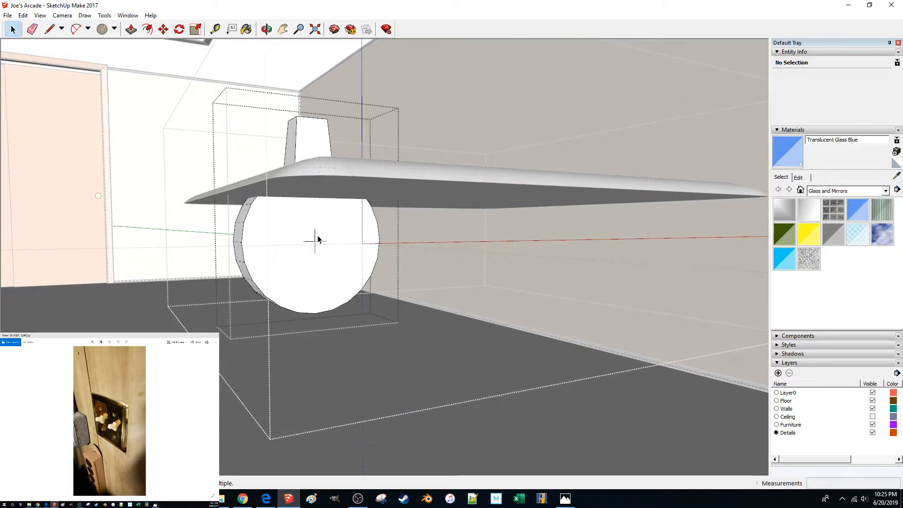
pyautogui.keyDown('shift'); pyautogui.click(317, 242); pyautogui.keyUp('shift')
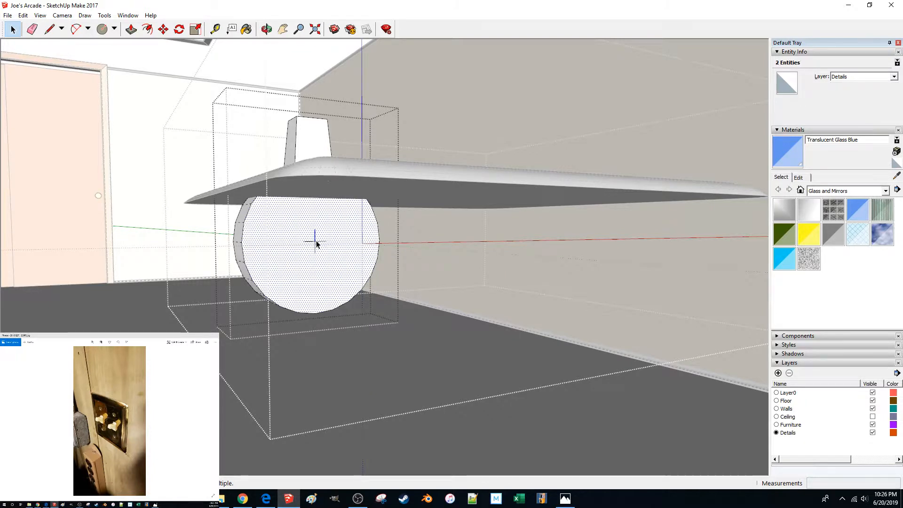
pyautogui.click(315, 241)
pyautogui.click(318, 243)
pyautogui.keyDown('ctrl'); pyautogui.click(316, 241); pyautogui.keyUp('ctrl')
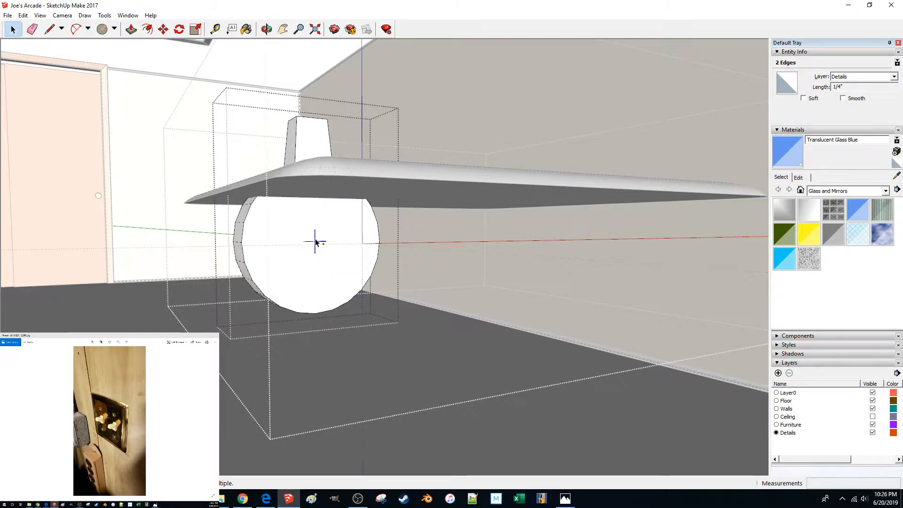
pyautogui.press('g')
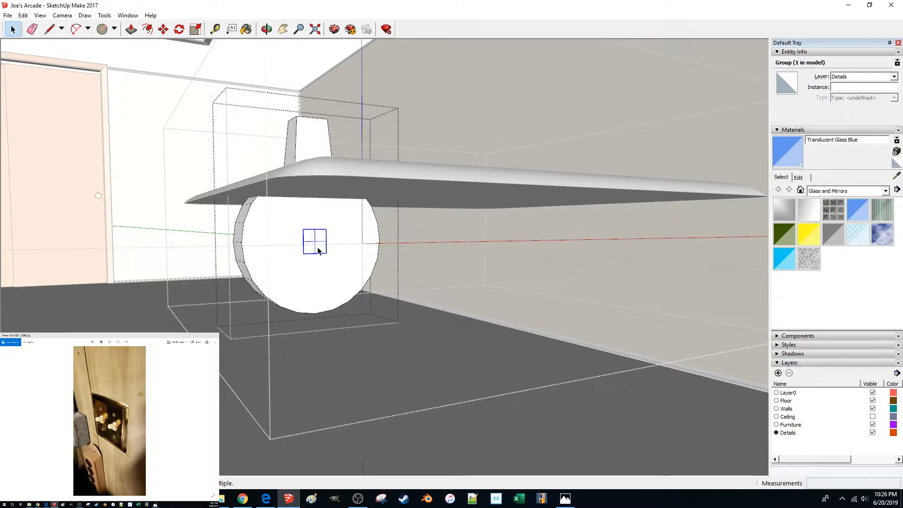
# Step: Copy the center cross group about 3/8 inch through the toggle's thickness onto its opposite round face
pyautogui.press('m')
pyautogui.click(315, 241)
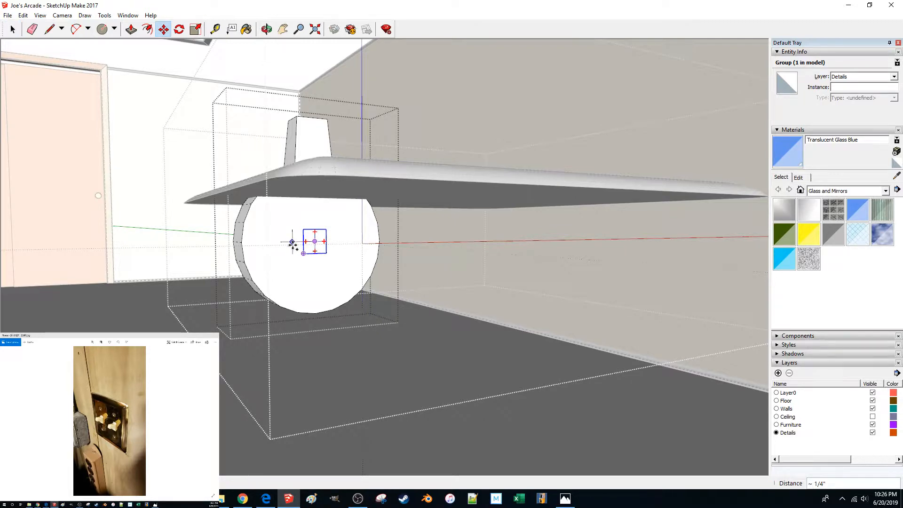
pyautogui.moveTo(311, 242); pyautogui.dragTo(491, 240, button='middle')
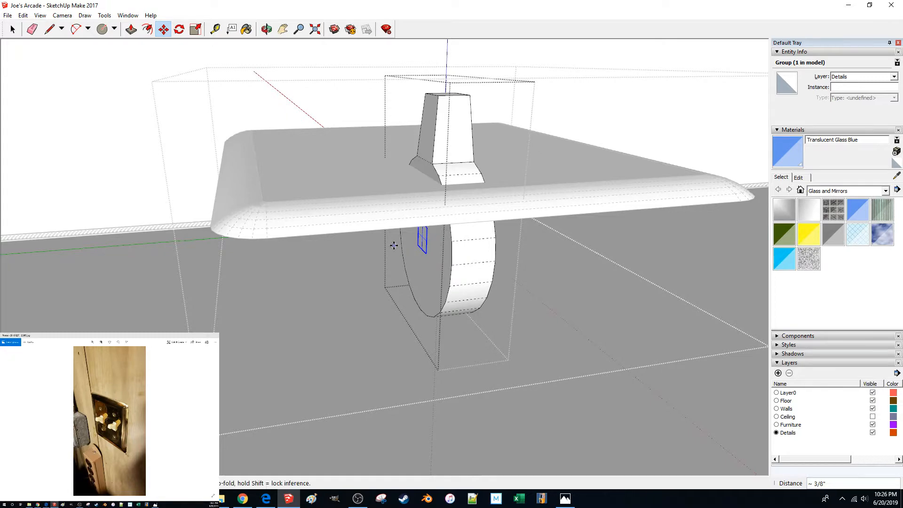
pyautogui.press('space')
# Step: Try tilting the toggle group around its center cross by up to 15 degrees, and bring it back upright
pyautogui.moveTo(406, 241); pyautogui.dragTo(414, 286, button='middle')
pyautogui.scroll(-3, 413, 286)
pyautogui.scroll(5, 413, 286)
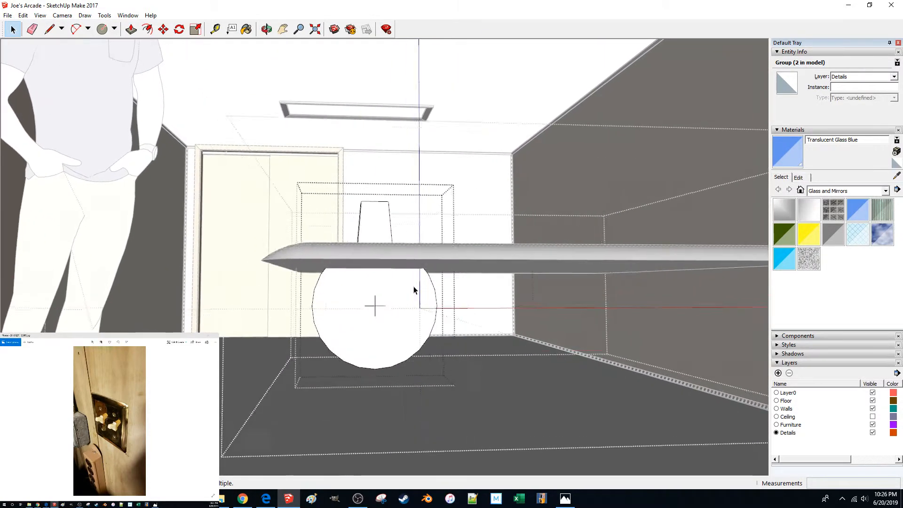
pyautogui.scroll(-3, 400, 286)
pyautogui.doubleClick(364, 302)
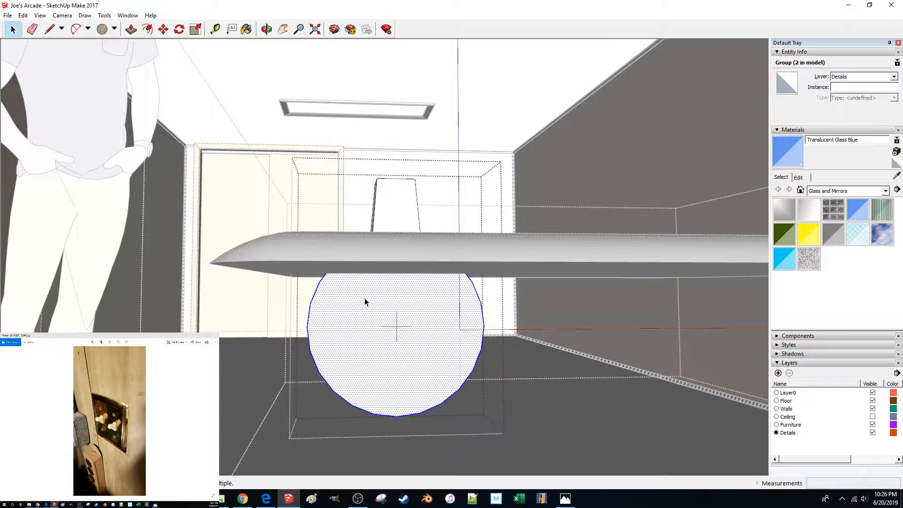
pyautogui.moveTo(375, 299); pyautogui.dragTo(376, 291, button='middle')
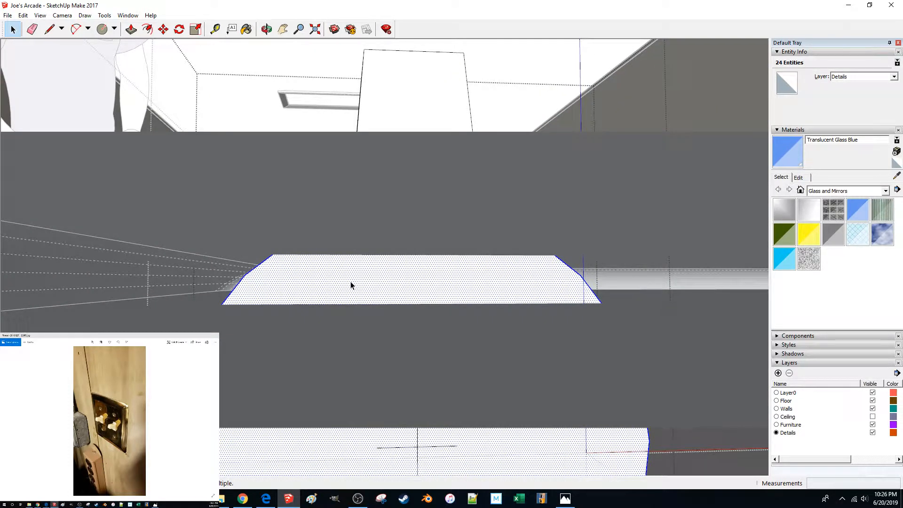
pyautogui.moveTo(289, 290); pyautogui.dragTo(317, 329, button='middle')
pyautogui.click(323, 323)
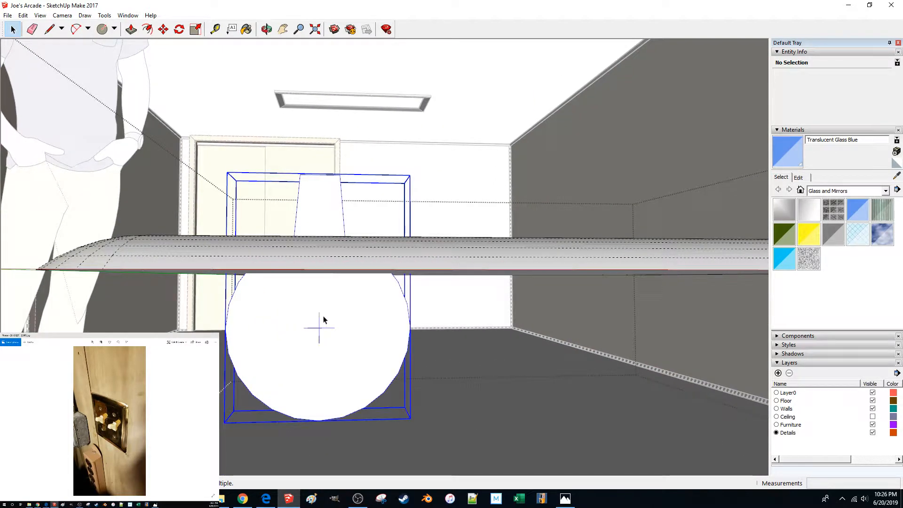
pyautogui.press('q')
pyautogui.click(319, 328)
pyautogui.click(388, 327)
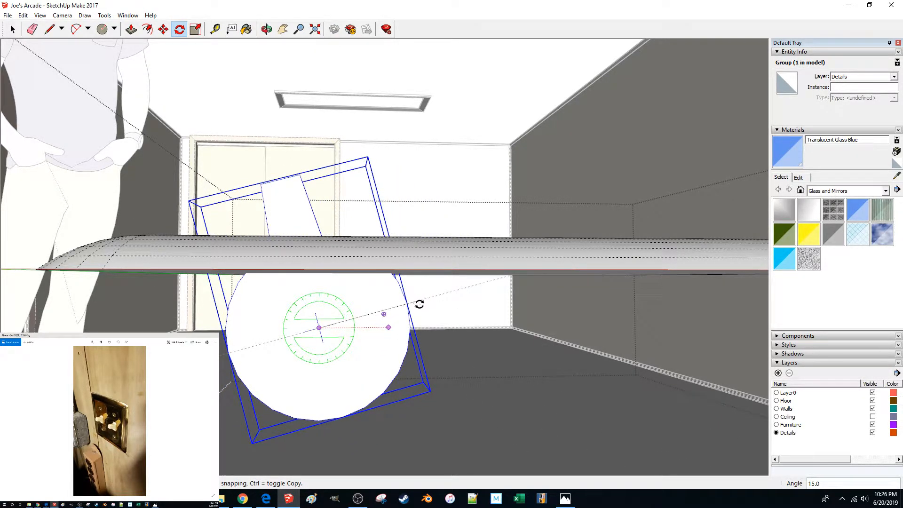
pyautogui.moveTo(419, 312); pyautogui.dragTo(431, 345, button='middle')
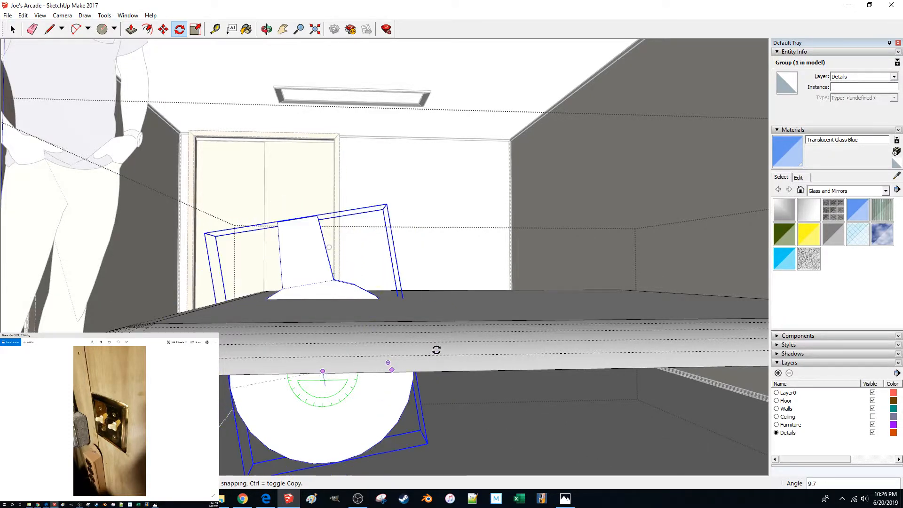
pyautogui.click(456, 375)
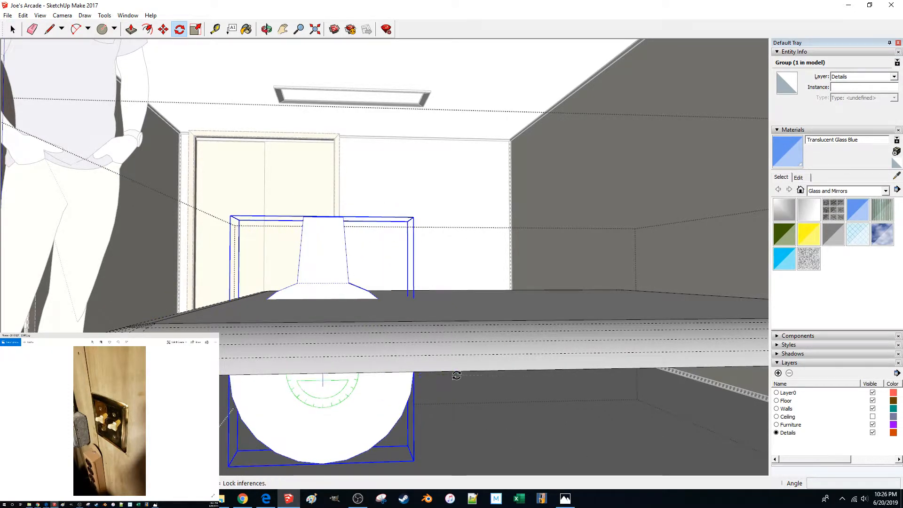
pyautogui.press('space')
# Step: Compare the toggle's position on the plate with the reference photo of the light switches
pyautogui.scroll(-5, 437, 366)
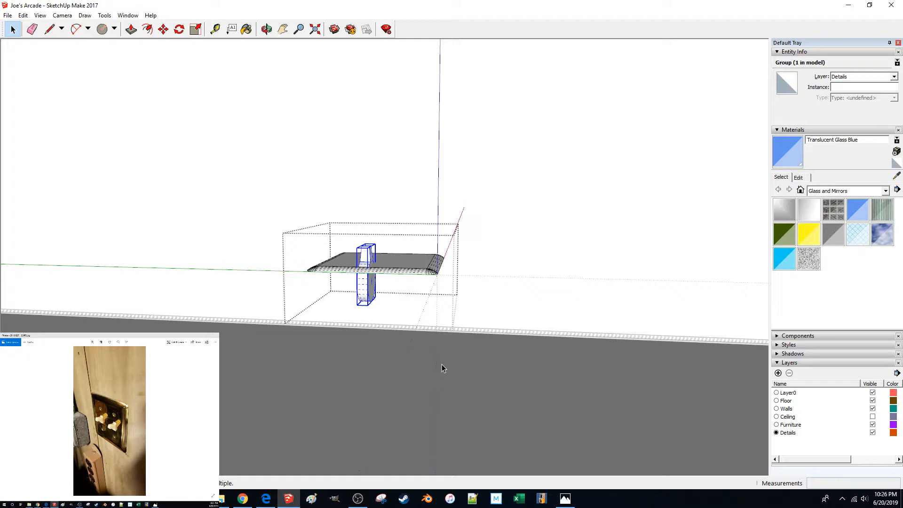
pyautogui.click(121, 401)
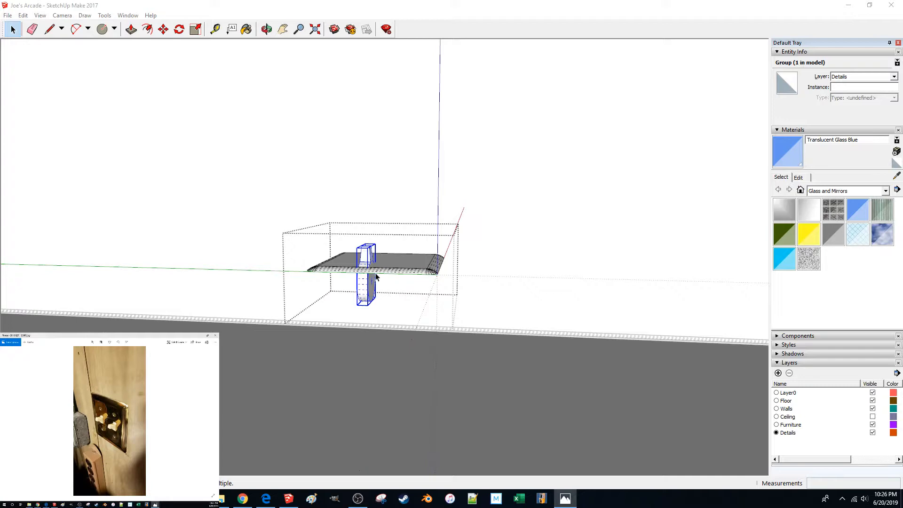
pyautogui.scroll(2, 395, 260)
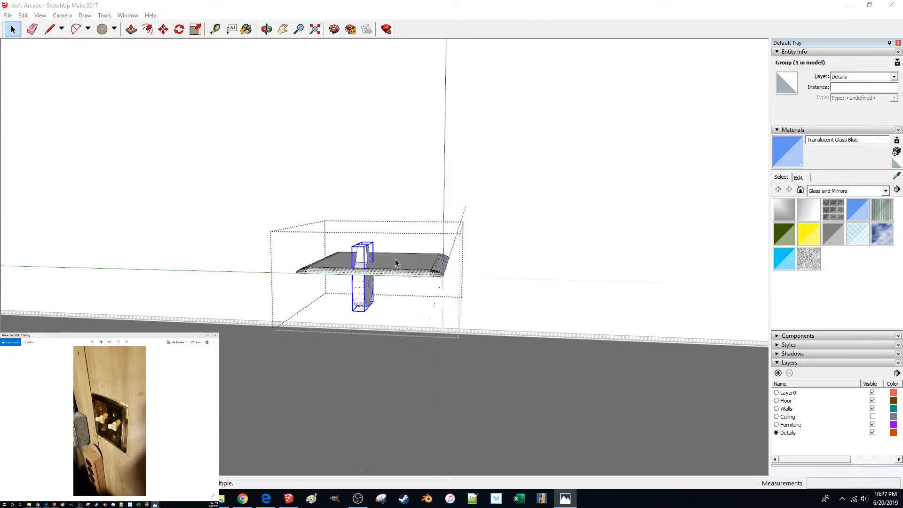
pyautogui.click(417, 4)
# Step: Rotate the toggle group around the center cross of its round base so the lever tilts to one side above the plate
pyautogui.moveTo(391, 358)
pyautogui.mouseDown(button='middle')
pyautogui.moveTo(376, 361)
pyautogui.moveTo(342, 275)
pyautogui.mouseUp(button='middle')
pyautogui.scroll(6, 343, 275)
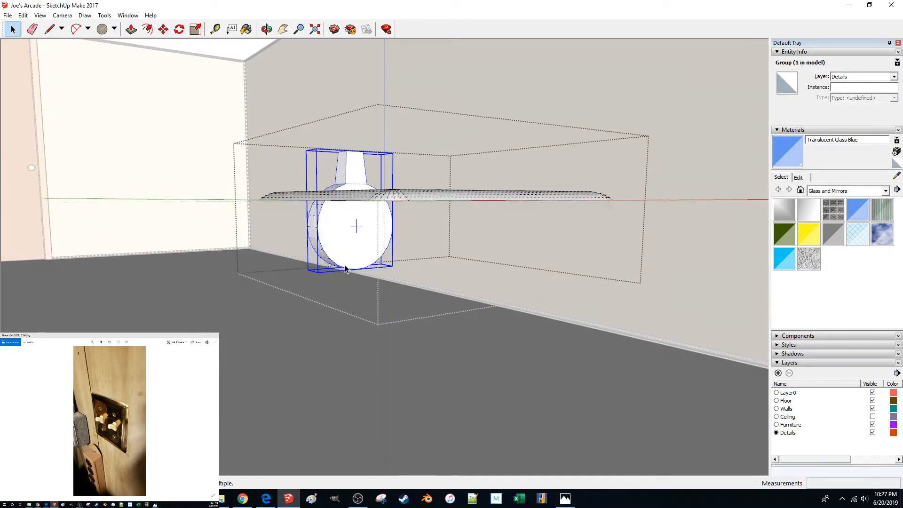
pyautogui.press('m')
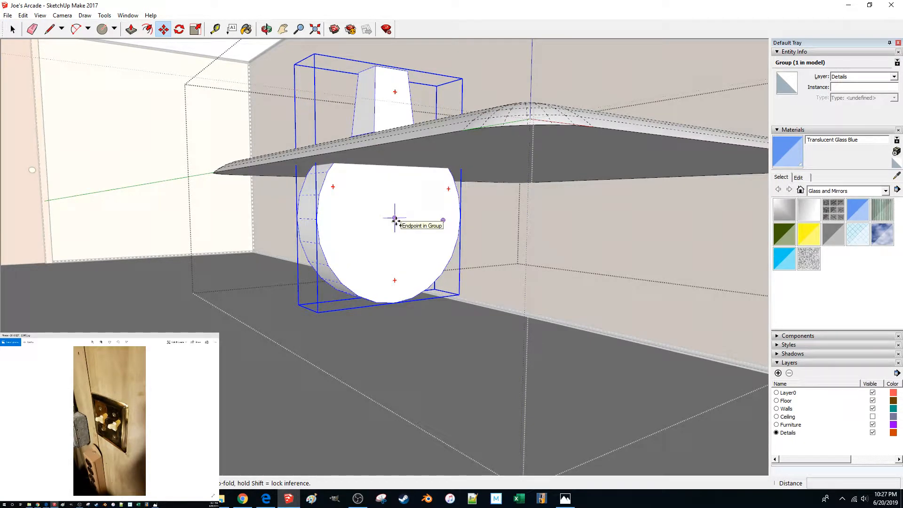
pyautogui.press('q')
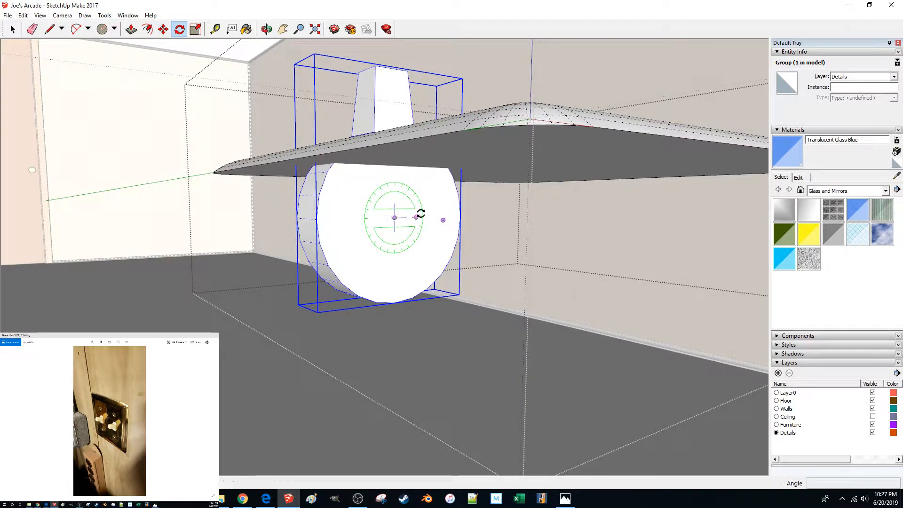
pyautogui.click(439, 218)
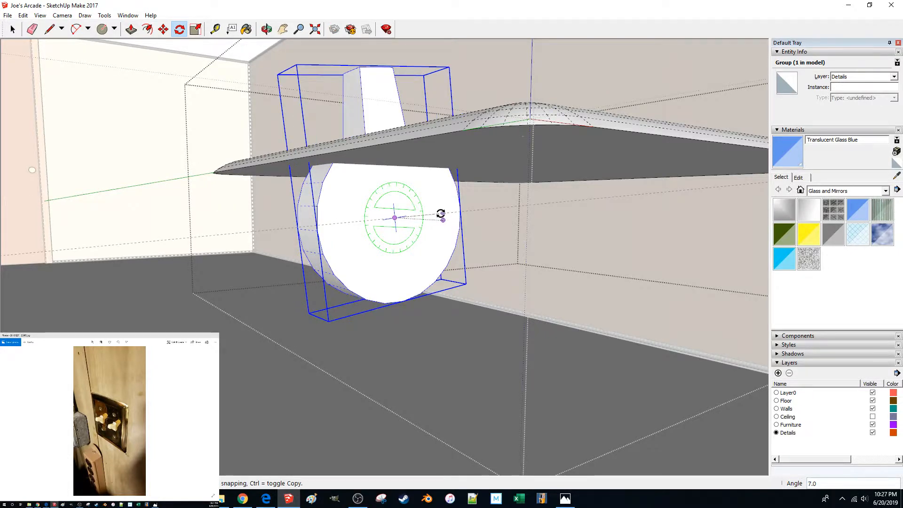
pyautogui.press('Escape')
pyautogui.click(425, 216)
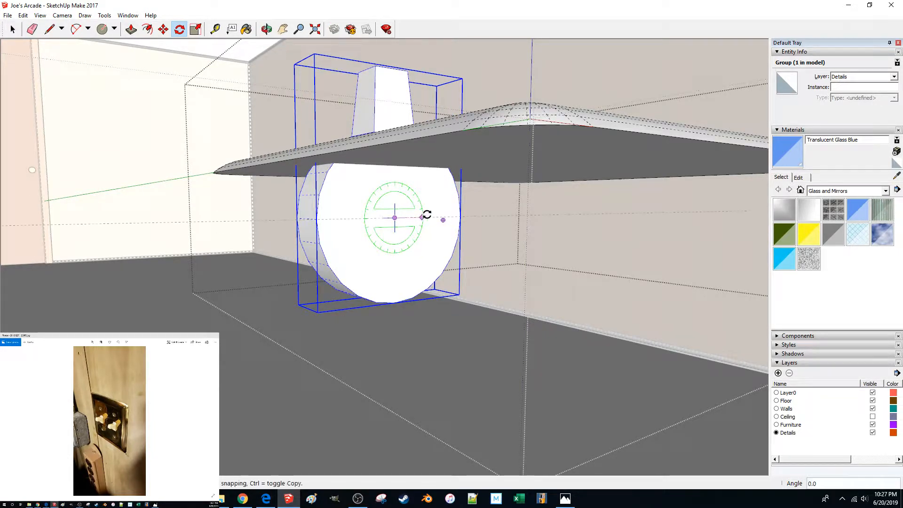
pyautogui.moveTo(431, 195); pyautogui.dragTo(427, 209, button='middle')
pyautogui.moveTo(436, 248); pyautogui.dragTo(465, 281, button='middle')
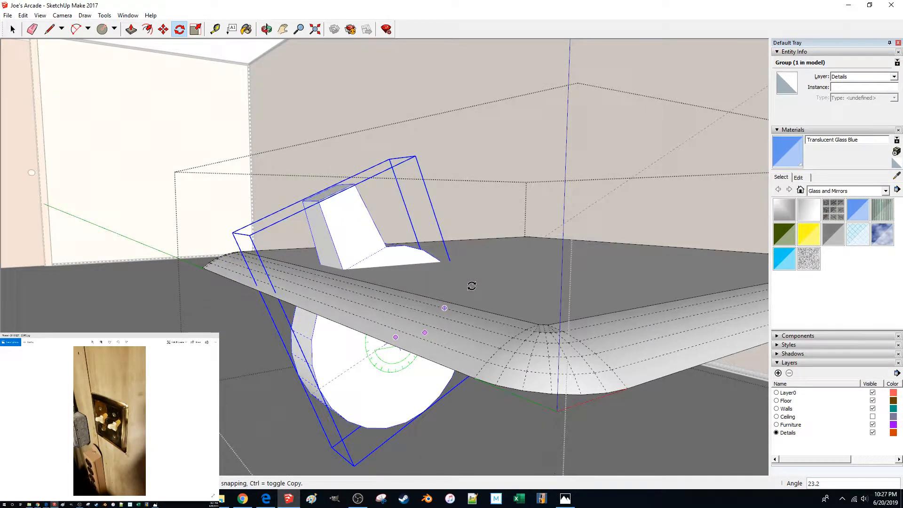
pyautogui.press('Return')
pyautogui.moveTo(469, 287); pyautogui.dragTo(396, 300, button='middle')
# Step: Close the reference photo to bring back the sketch, and draw a 2.17 inch guide line along the green axis from the toggle's outer edge
pyautogui.press('m')
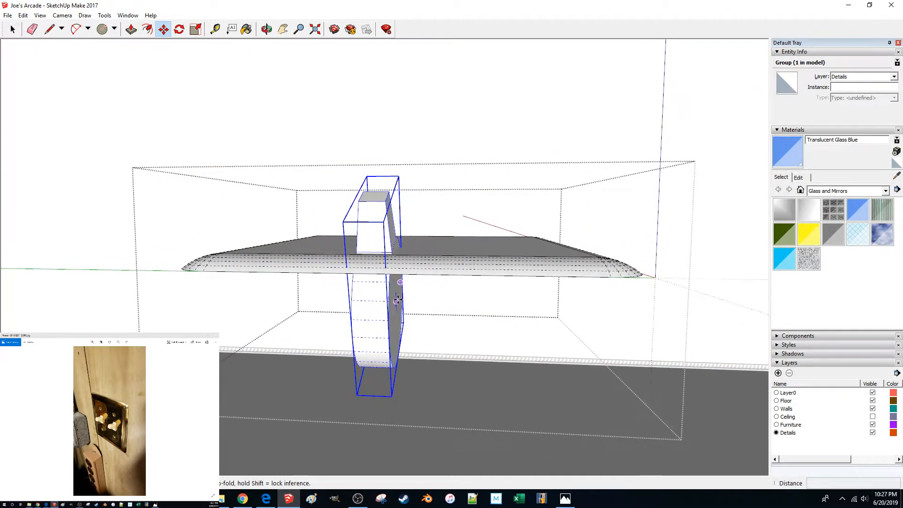
pyautogui.click(215, 334)
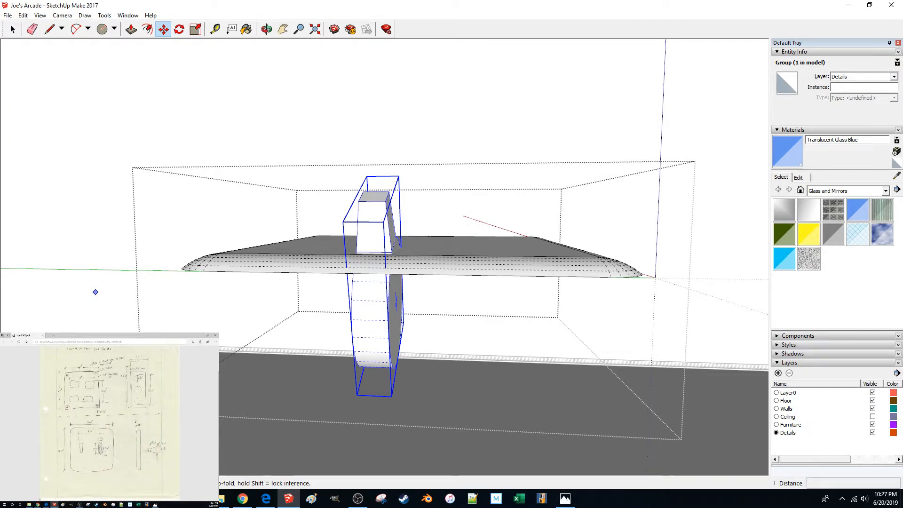
pyautogui.press('l')
pyautogui.click(352, 337)
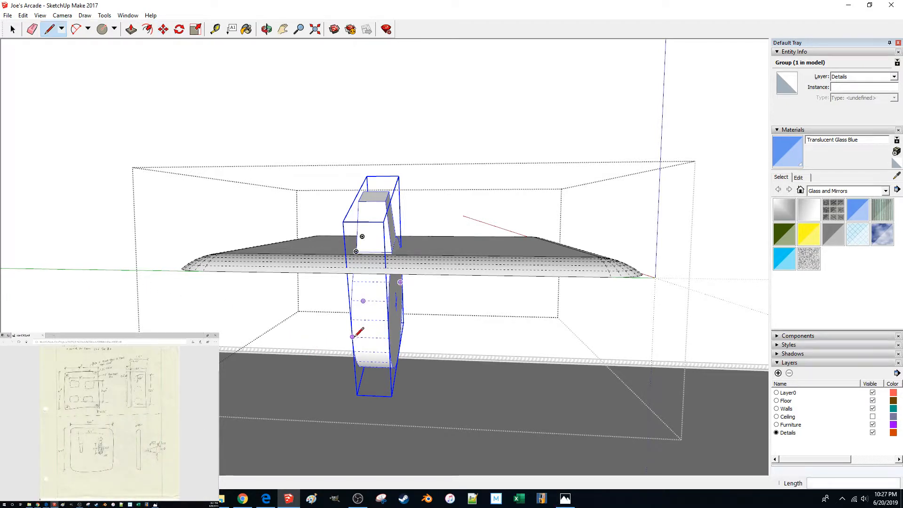
pyautogui.write('2.17')
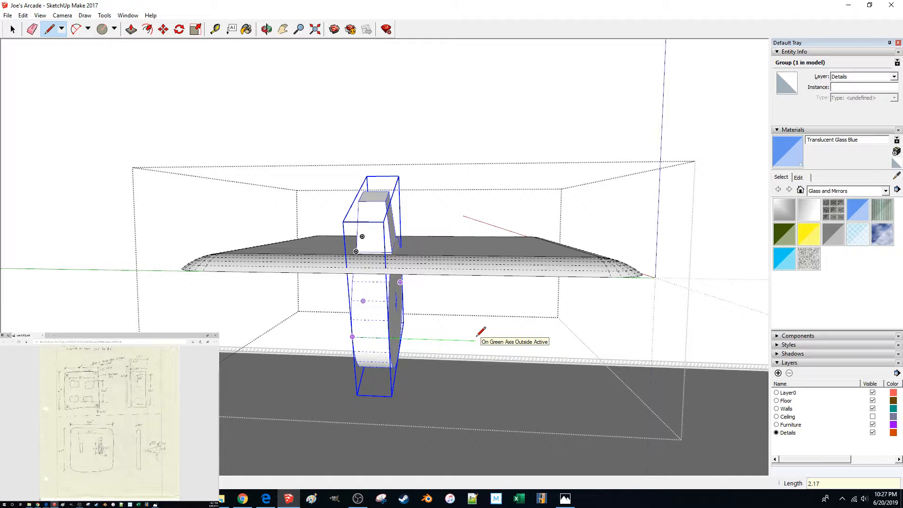
pyautogui.press('Return')
pyautogui.press('space')
# Step: Copy the toggle along the green axis until its outer edge meets the guide line's far end, and delete the guide line
pyautogui.press('m')
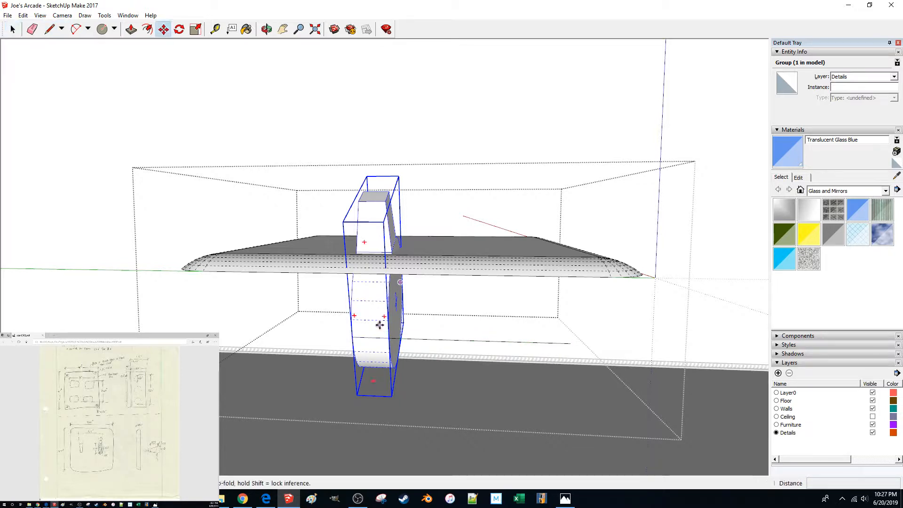
pyautogui.click(354, 337)
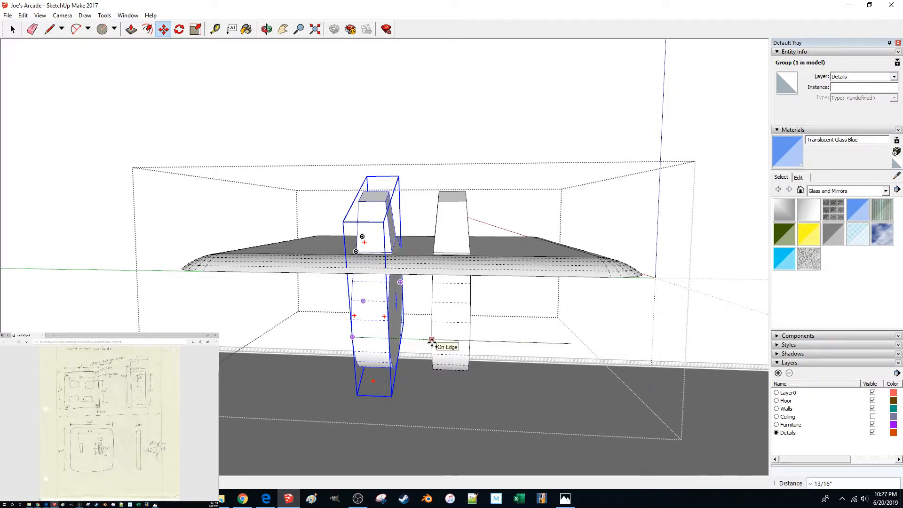
pyautogui.press('Escape')
pyautogui.click(389, 339)
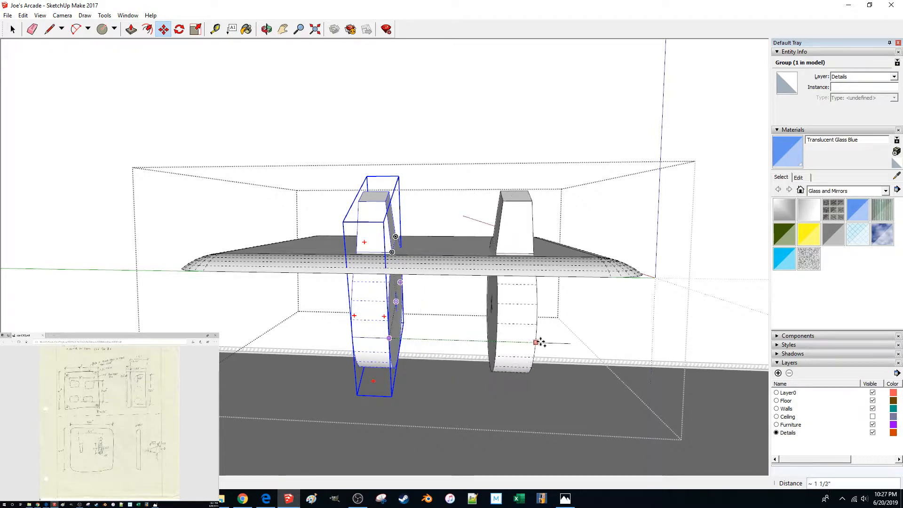
pyautogui.click(562, 348)
pyautogui.press('space')
pyautogui.click(495, 344)
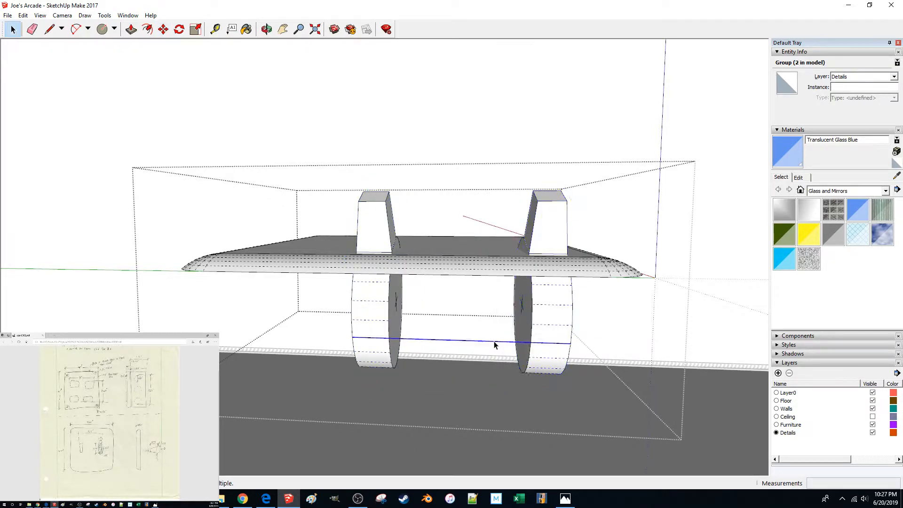
pyautogui.press('Delete')
# Step: Try connecting the two toggles with a line across the lower part of their round bases
pyautogui.moveTo(455, 338); pyautogui.dragTo(467, 344, button='middle')
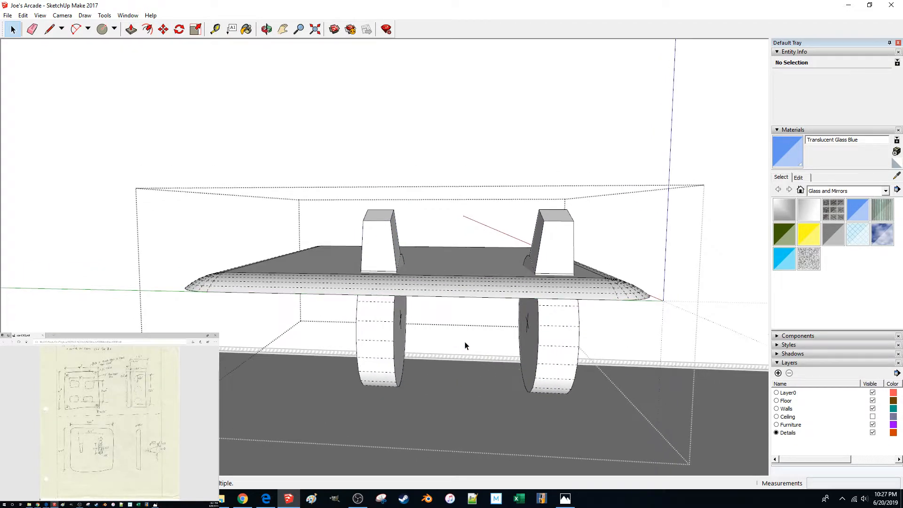
pyautogui.press('l')
pyautogui.click(537, 363)
pyautogui.click(398, 362)
pyautogui.press('space')
pyautogui.moveTo(401, 347)
pyautogui.mouseDown(button='middle')
pyautogui.moveTo(410, 346)
pyautogui.moveTo(400, 337)
pyautogui.moveTo(403, 387)
pyautogui.moveTo(390, 364)
pyautogui.moveTo(409, 362)
pyautogui.mouseUp(button='middle')
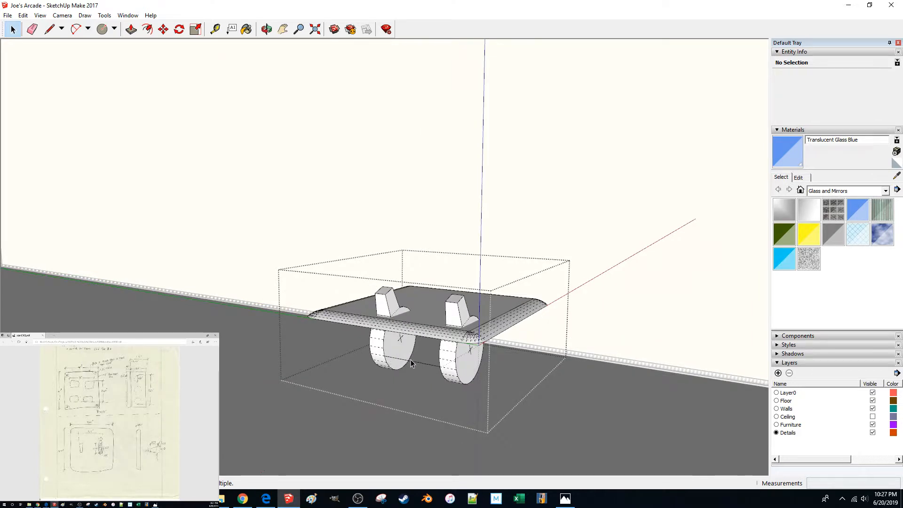
# Step: Draw a line about 1 7/16 inches long along the green axis between the two toggles, level with their center crosses
pyautogui.press('l')
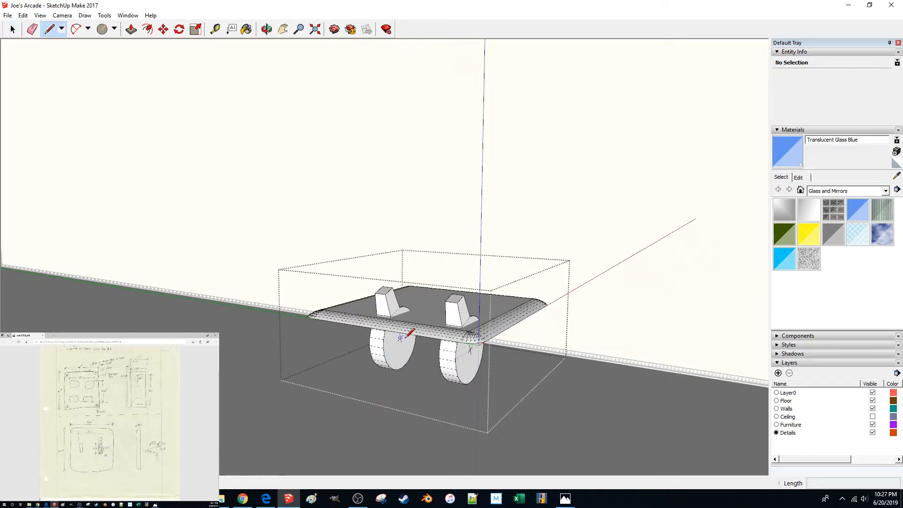
pyautogui.click(400, 338)
pyautogui.moveTo(484, 342); pyautogui.dragTo(435, 284, button='middle')
pyautogui.scroll(3, 491, 249)
pyautogui.scroll(3, 501, 242)
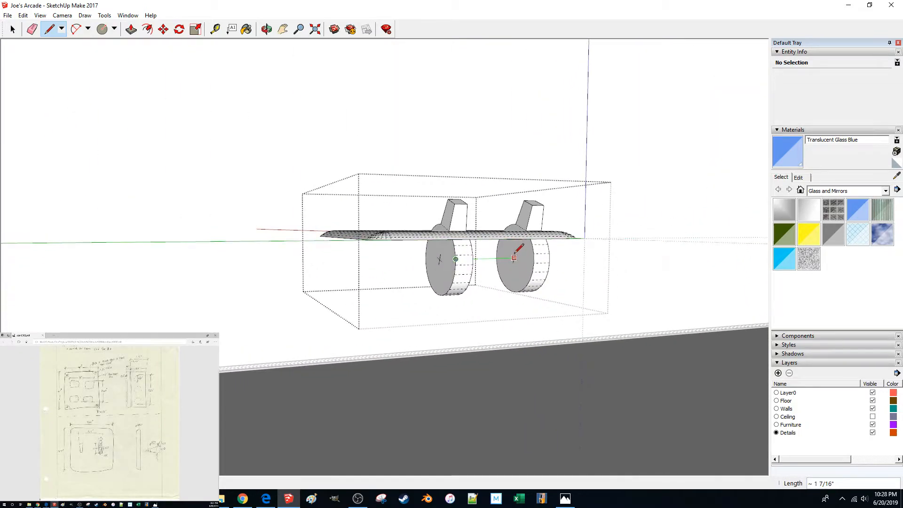
pyautogui.moveTo(513, 258); pyautogui.dragTo(508, 277, button='middle')
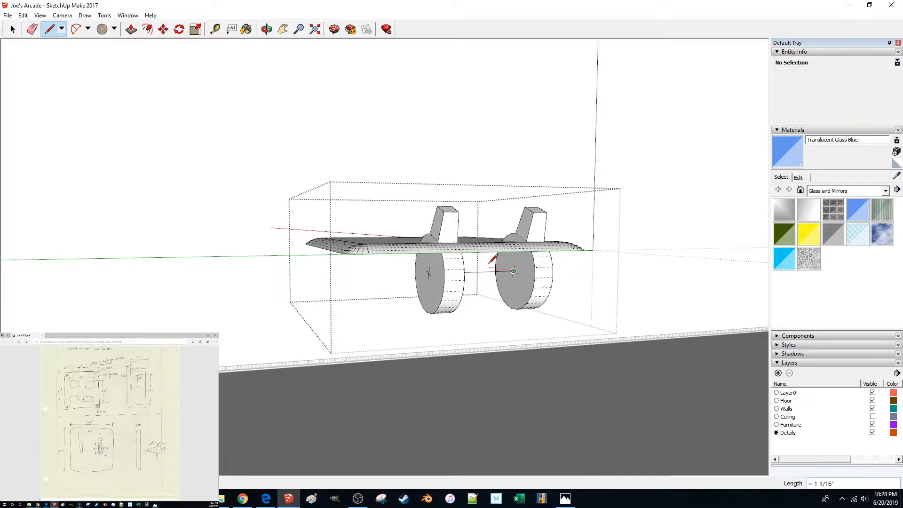
pyautogui.press('space')
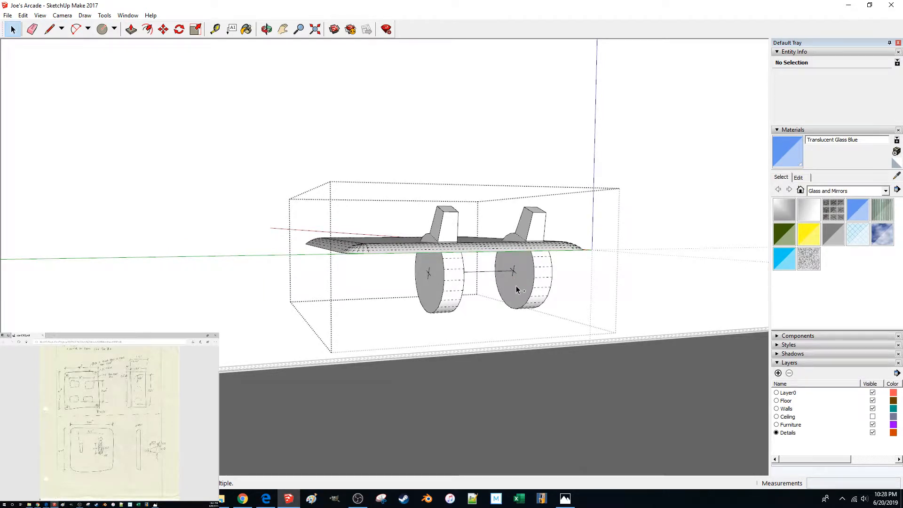
# Step: Move both toggles and their connecting line by its midpoint to center them on the plate, shifting them about 9/16 inch along the green axis
pyautogui.click(515, 286)
pyautogui.keyDown('ctrl'); pyautogui.click(435, 285); pyautogui.keyUp('ctrl')
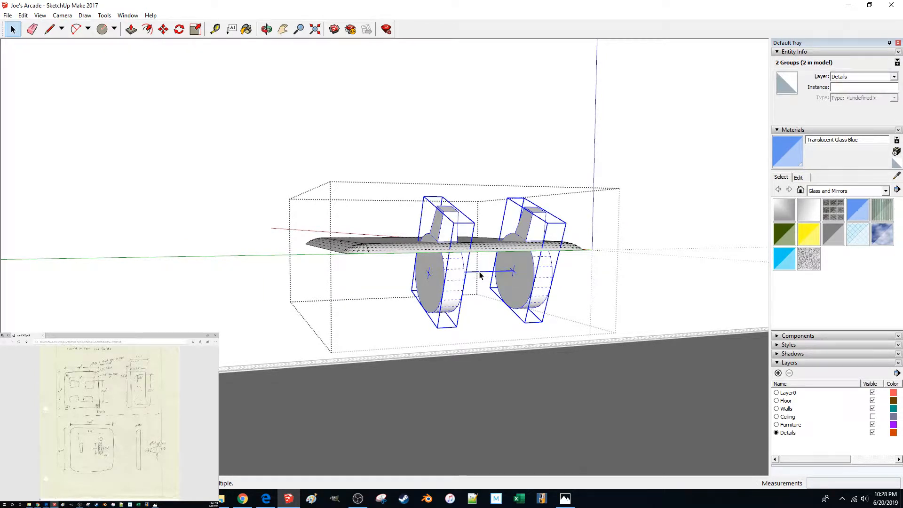
pyautogui.keyDown('ctrl'); pyautogui.click(479, 272); pyautogui.keyUp('ctrl')
pyautogui.press('m')
pyautogui.click(482, 271)
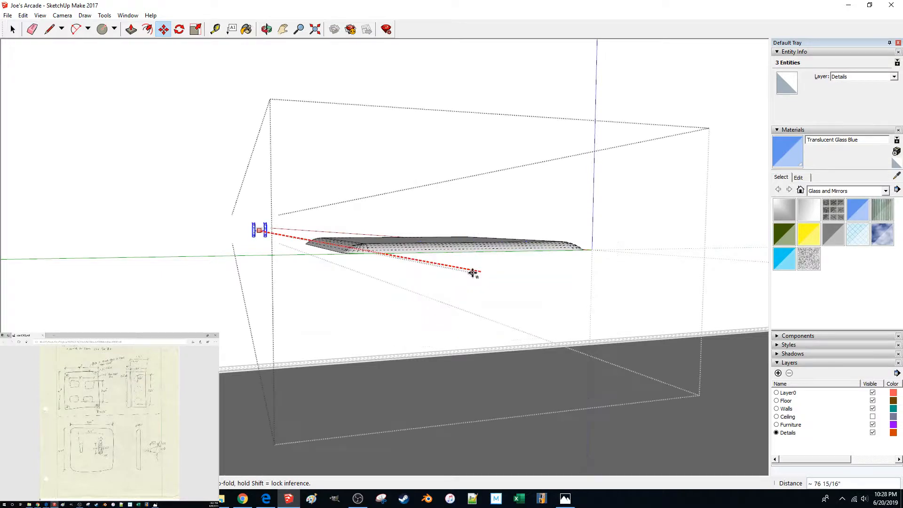
pyautogui.moveTo(412, 266); pyautogui.dragTo(405, 294, button='middle')
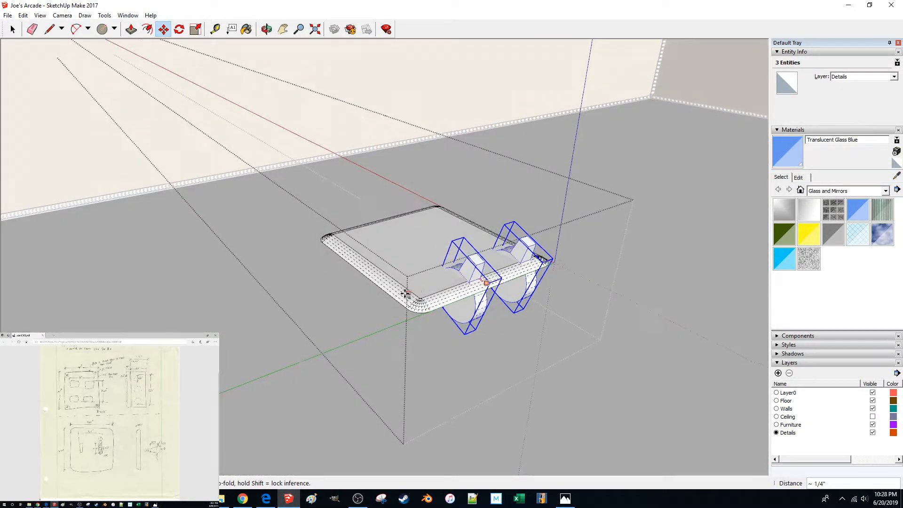
pyautogui.scroll(3, 395, 275)
pyautogui.moveTo(370, 266); pyautogui.dragTo(403, 258, button='middle')
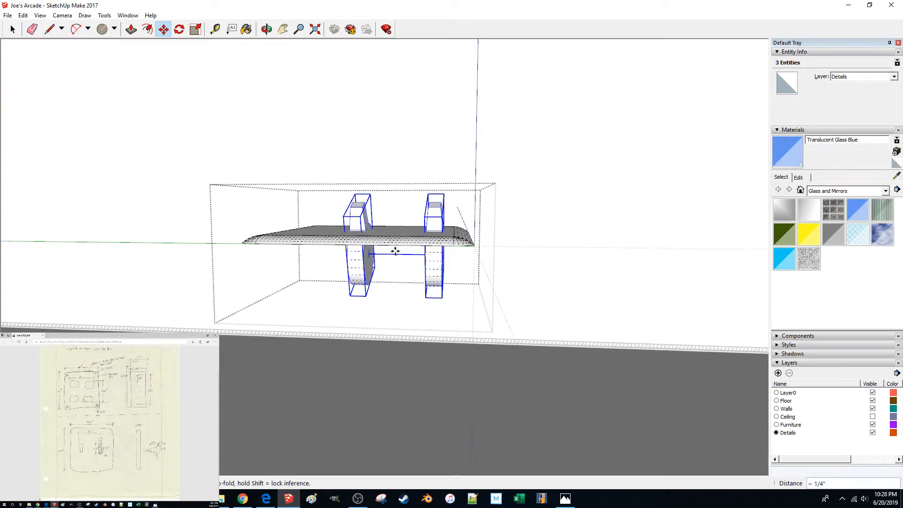
pyautogui.moveTo(376, 256); pyautogui.dragTo(460, 282, button='middle')
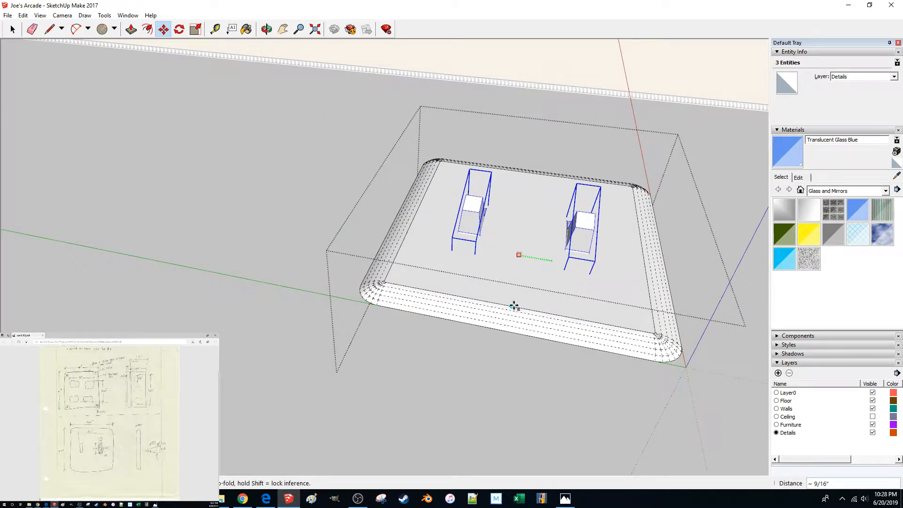
pyautogui.moveTo(485, 298); pyautogui.dragTo(399, 281, button='middle')
pyautogui.scroll(5, 398, 282)
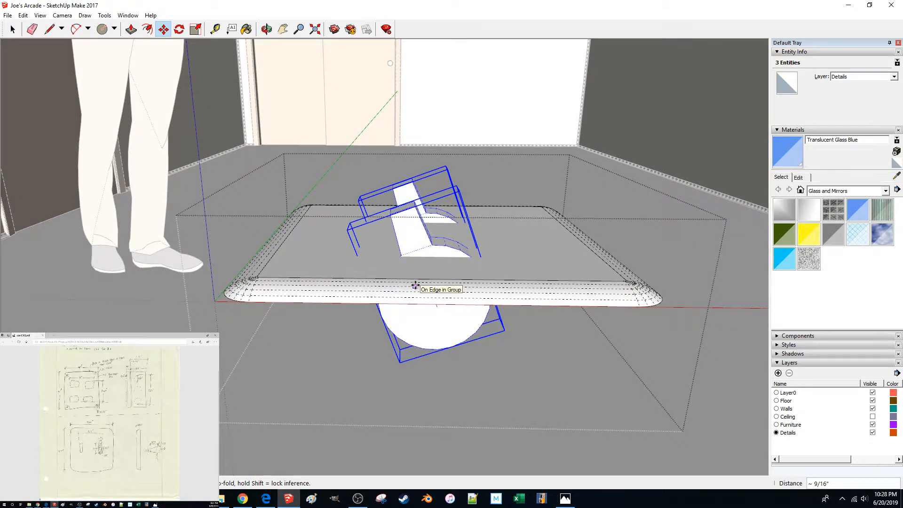
pyautogui.press('space')
# Step: Select only the line connecting the toggles and move it up about 9/16 inch onto the plate's front face
pyautogui.moveTo(479, 106); pyautogui.dragTo(459, 137, button='middle')
pyautogui.scroll(-4, 432, 297)
pyautogui.scroll(2, 430, 301)
pyautogui.scroll(-3, 441, 304)
pyautogui.moveTo(441, 305); pyautogui.dragTo(540, 179, button='middle')
pyautogui.scroll(2, 468, 229)
pyautogui.scroll(3, 468, 232)
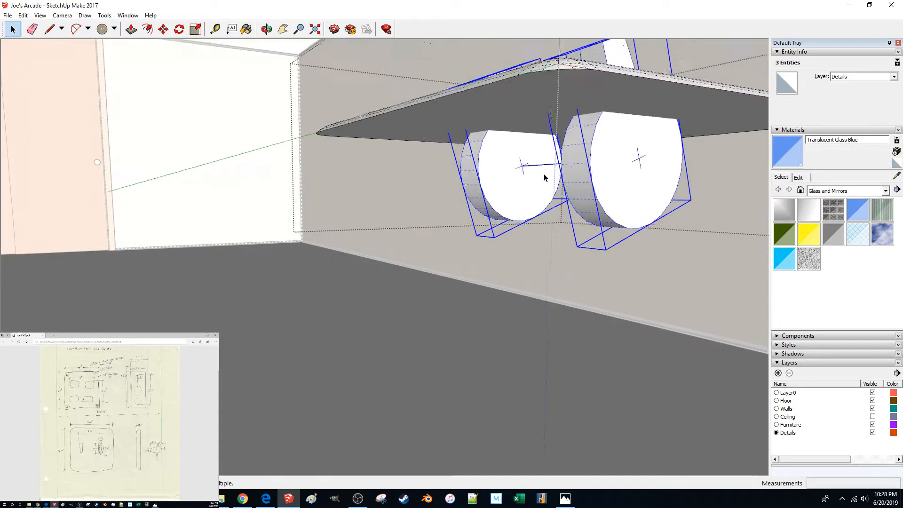
pyautogui.click(542, 173)
pyautogui.press('m')
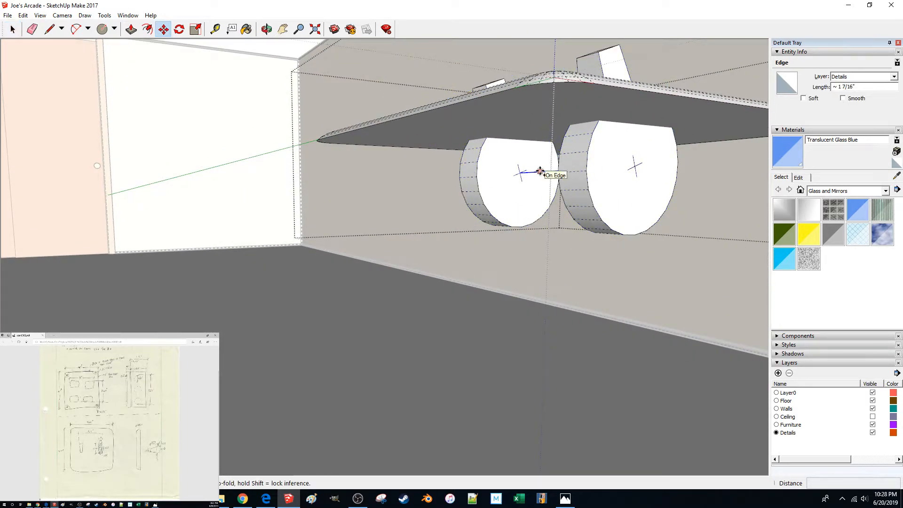
pyautogui.click(541, 172)
pyautogui.moveTo(546, 147); pyautogui.dragTo(576, 247, button='middle')
pyautogui.scroll(-3, 576, 247)
pyautogui.click(400, 338)
# Step: Move the line 1 inch along the red axis, away from the toggles toward the plate's edge
pyautogui.moveTo(400, 338)
pyautogui.mouseDown(button='middle')
pyautogui.moveTo(463, 353)
pyautogui.moveTo(405, 333)
pyautogui.mouseUp(button='middle')
pyautogui.scroll(4, 422, 339)
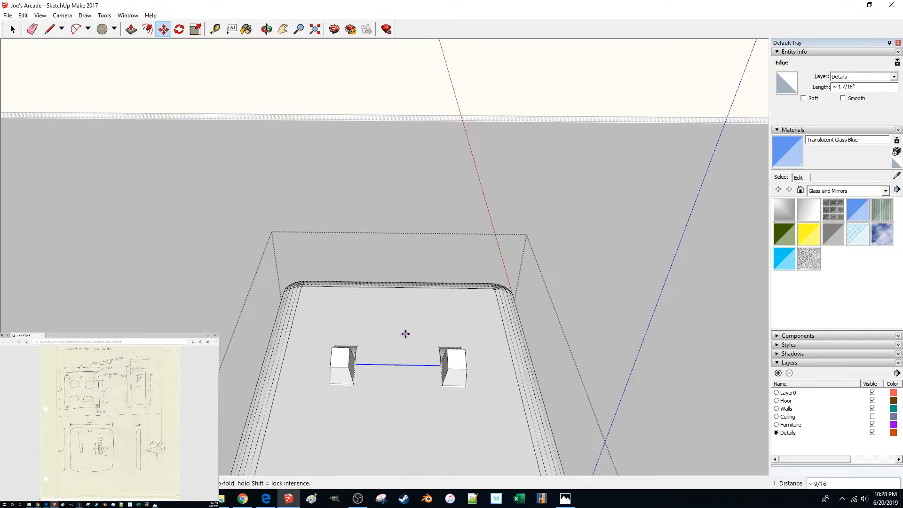
pyautogui.click(401, 346)
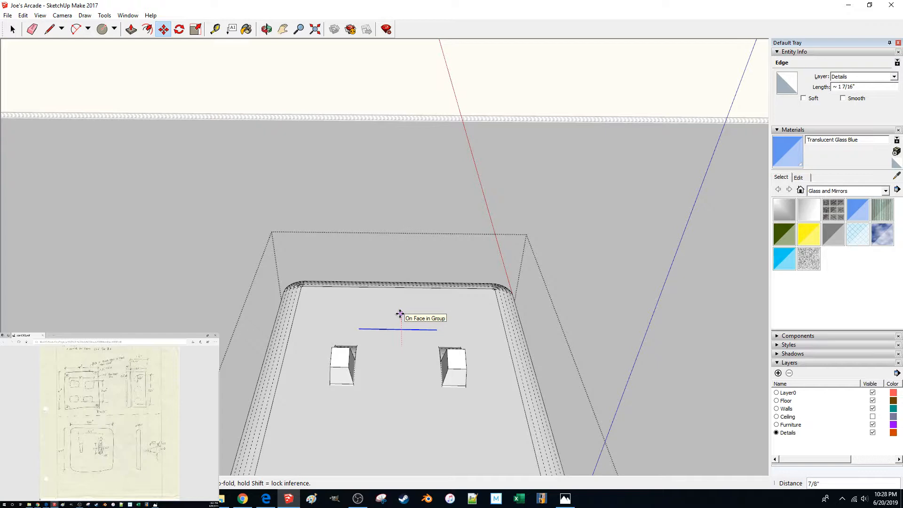
pyautogui.write('1')
pyautogui.press('Return')
# Step: Extend the line about 3/16 inch to align with the toggle's middle, and draw a short line about 1/2 inch upright from its end
pyautogui.moveTo(405, 312); pyautogui.dragTo(379, 312, button='middle')
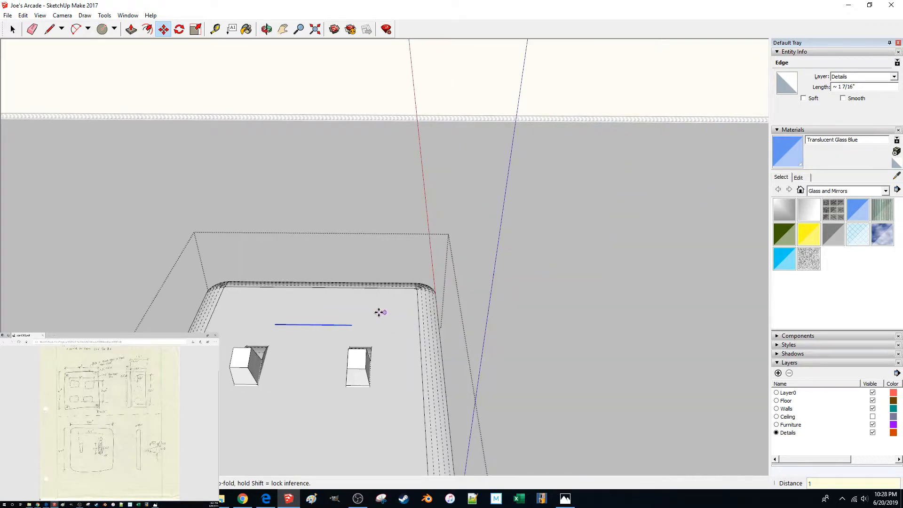
pyautogui.press('l')
pyautogui.click(352, 324)
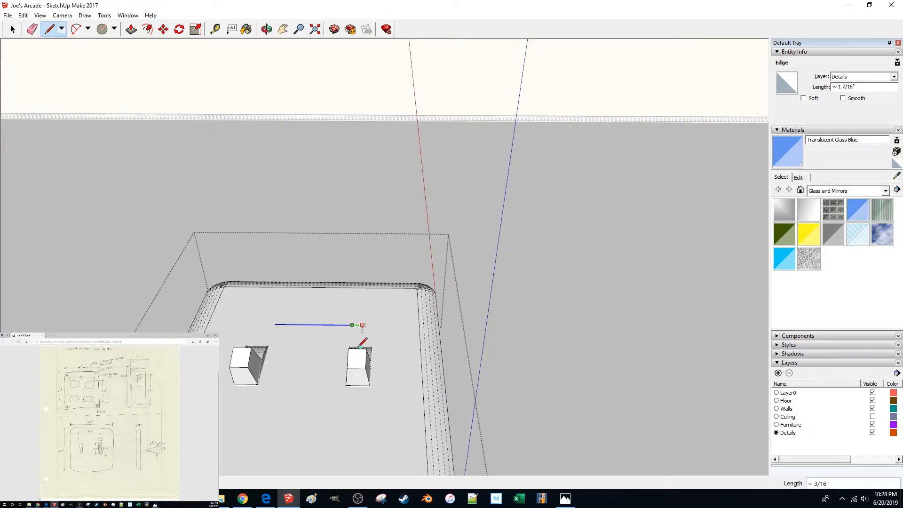
pyautogui.click(356, 347)
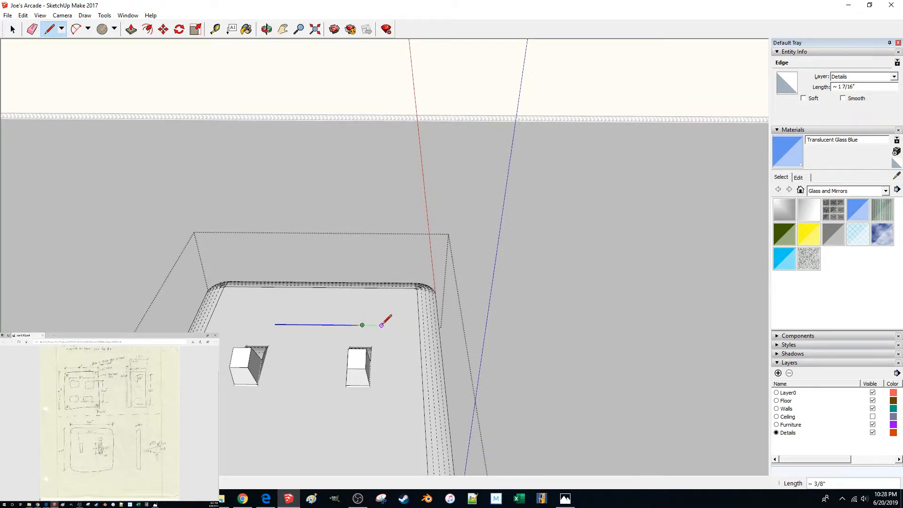
pyautogui.moveTo(381, 325); pyautogui.dragTo(375, 334, button='middle')
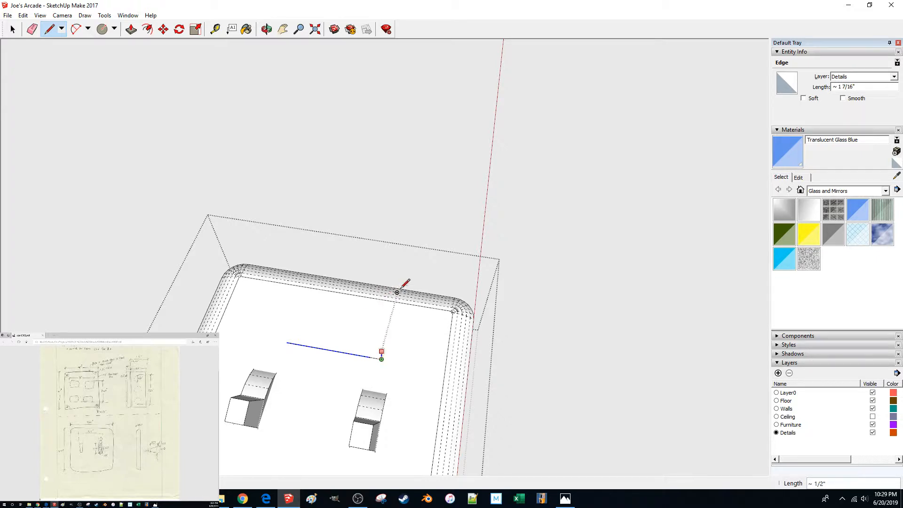
pyautogui.click(402, 291)
pyautogui.moveTo(389, 317); pyautogui.dragTo(370, 335, button='middle')
pyautogui.press('space')
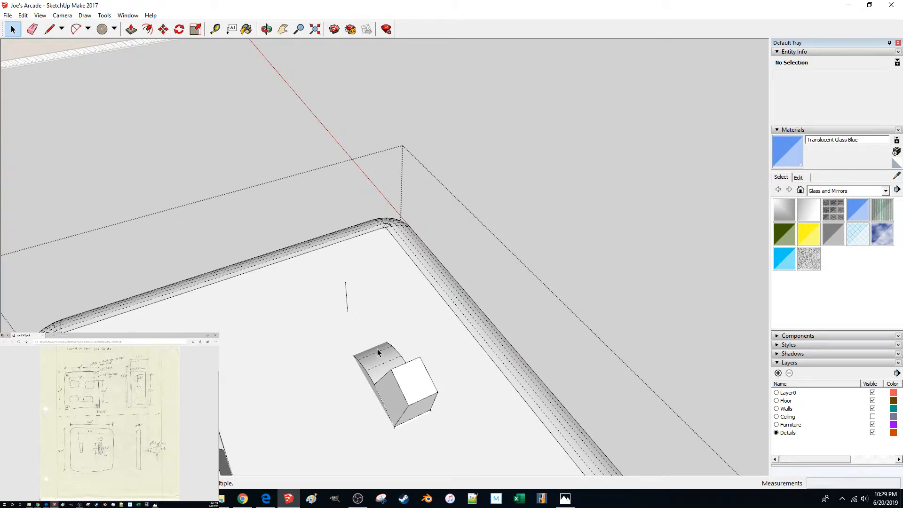
# Step: Inside the plate's group, draw a 0.39 inch line on the face along the green axis from the foot of the short upright line
pyautogui.press('l')
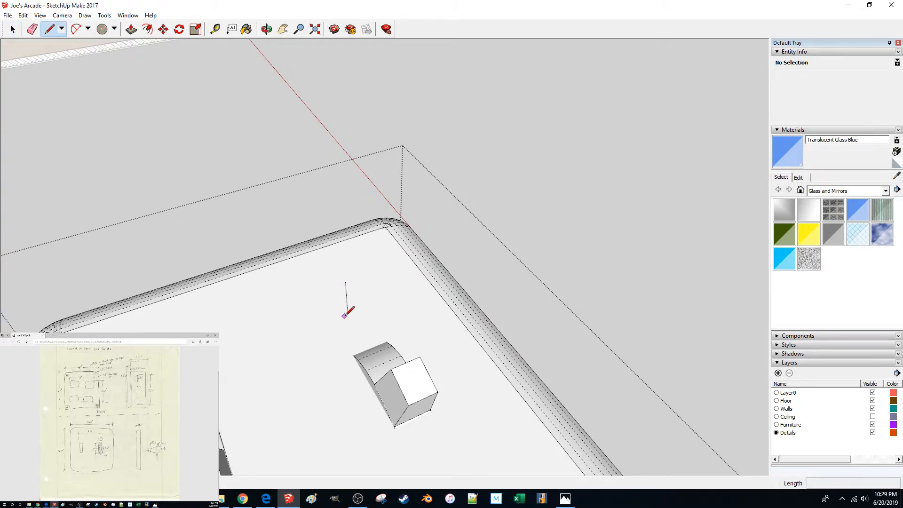
pyautogui.press('space')
pyautogui.doubleClick(329, 321)
pyautogui.press('l')
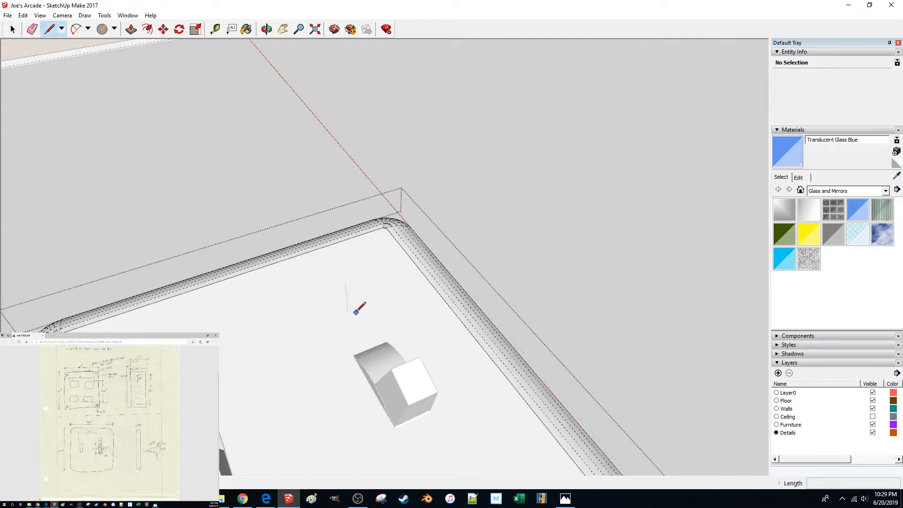
pyautogui.click(347, 312)
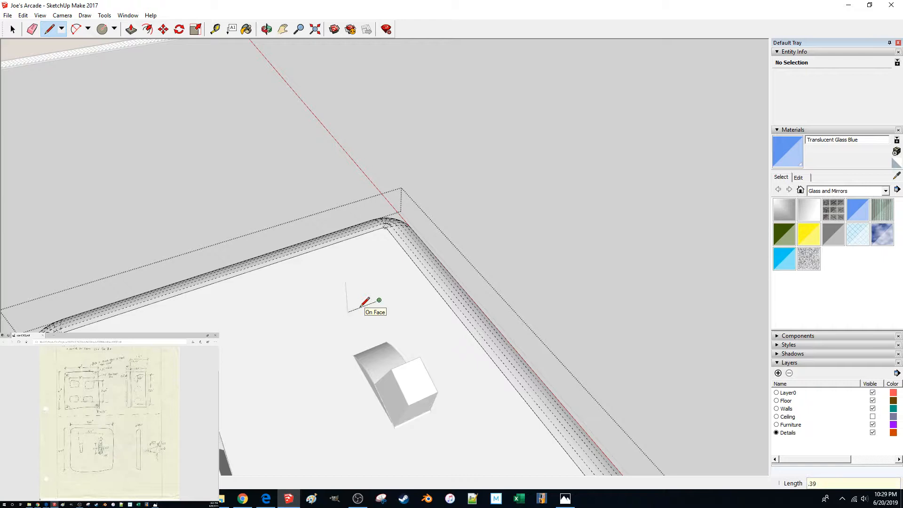
# Step: Center the line by its midpoint on the upright line's foot and complete a rectangle about 15/16 inch long toward the toggle
pyautogui.press('space')
pyautogui.press('m')
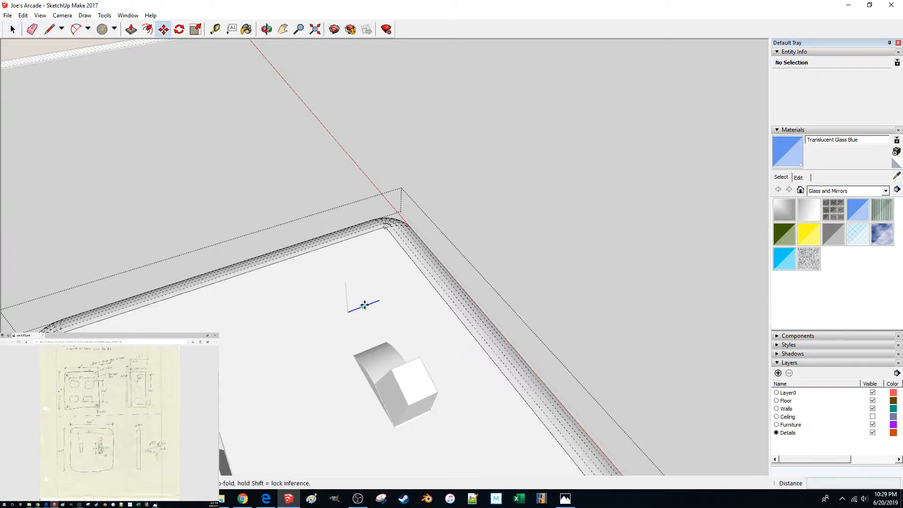
pyautogui.click(365, 307)
pyautogui.press('l')
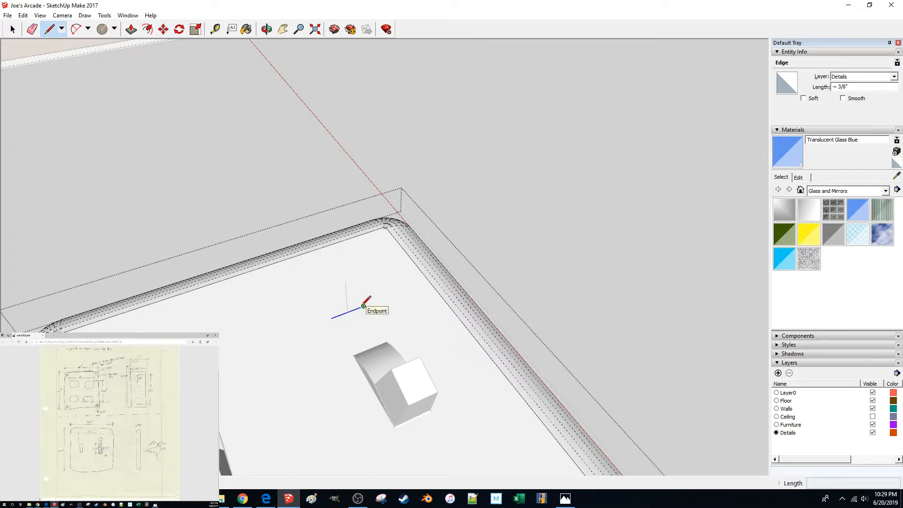
pyautogui.click(363, 306)
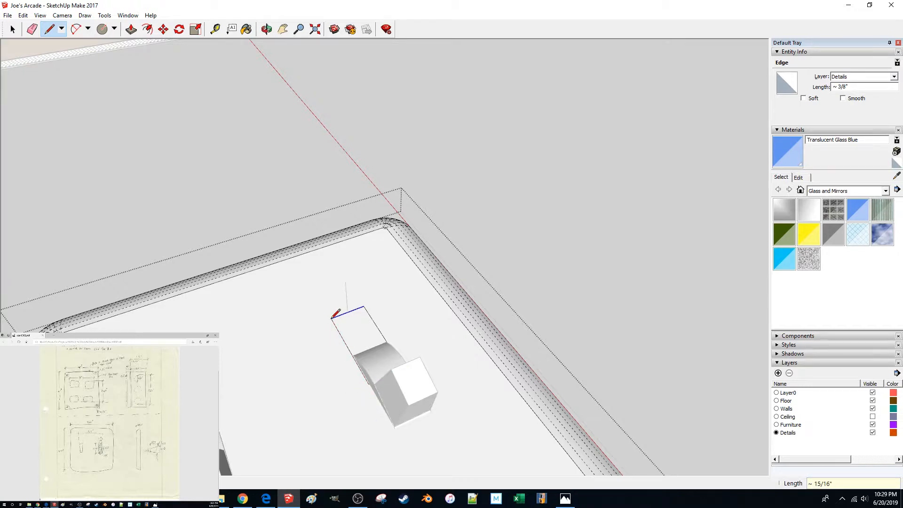
pyautogui.press('space')
pyautogui.click(346, 322)
pyautogui.press('m')
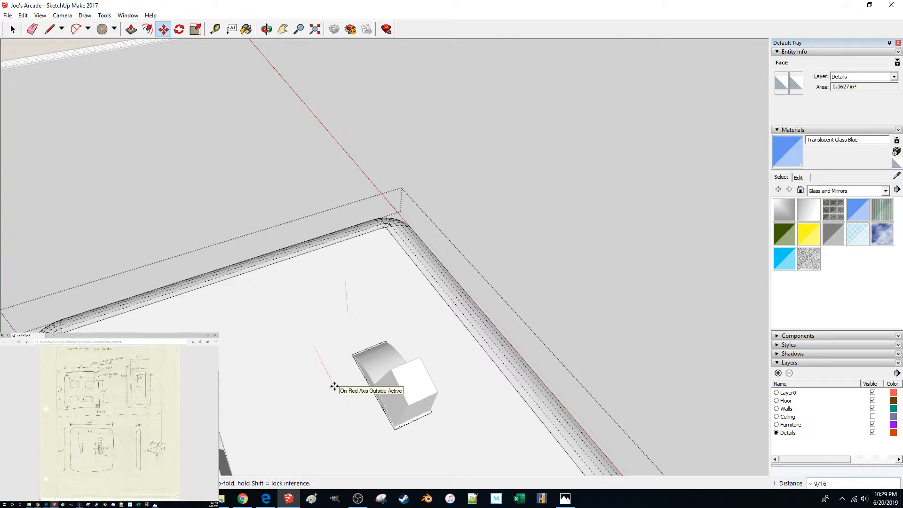
pyautogui.press('Escape')
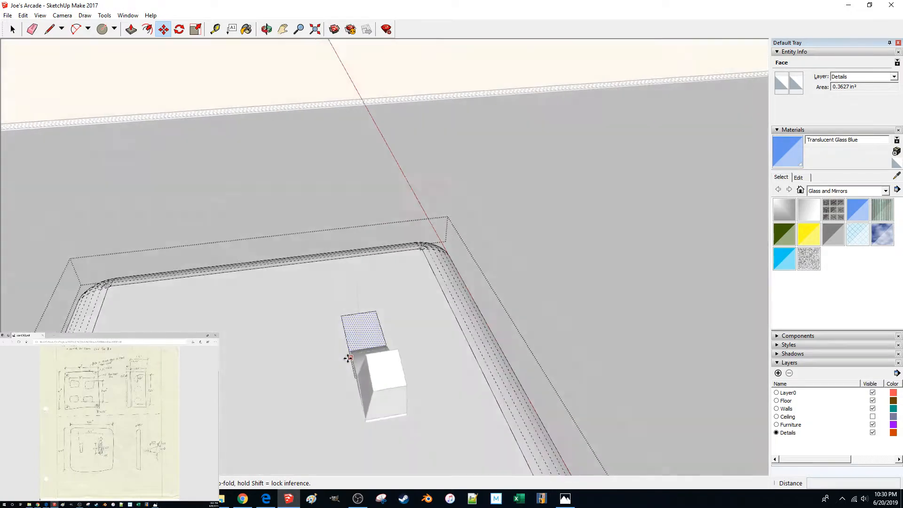
pyautogui.press('space')
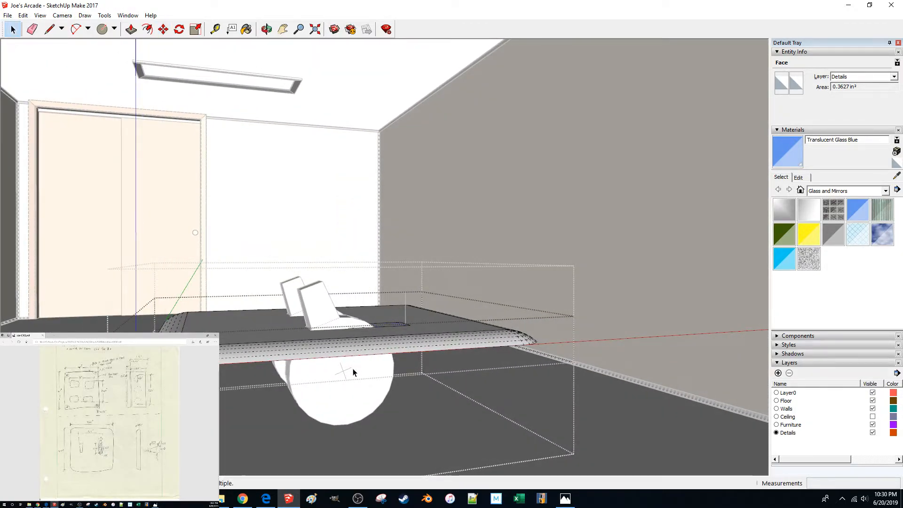
# Step: Leave the plate's group and rotate the toggle nearest the rectangle upright about the center of its round lower disc
pyautogui.click(391, 383)
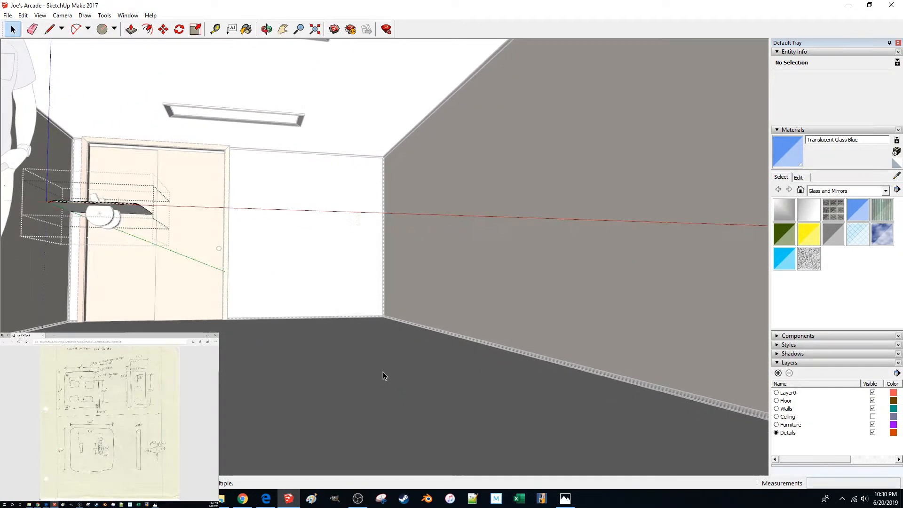
pyautogui.scroll(5, 155, 375)
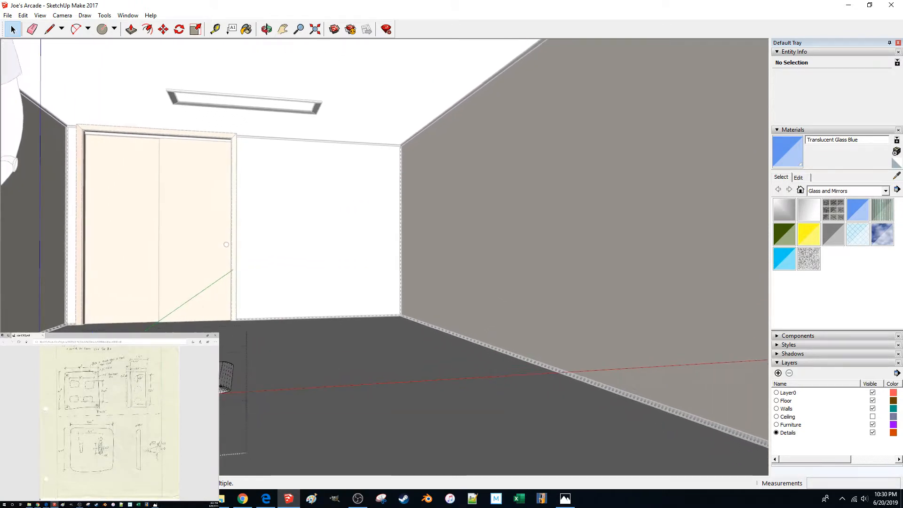
pyautogui.click(221, 380)
pyautogui.press('m')
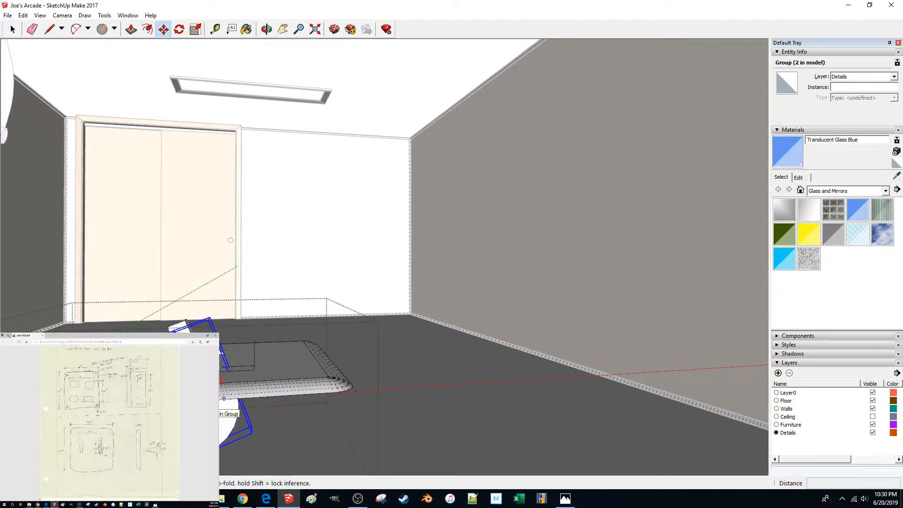
pyautogui.press('q')
pyautogui.click(195, 409)
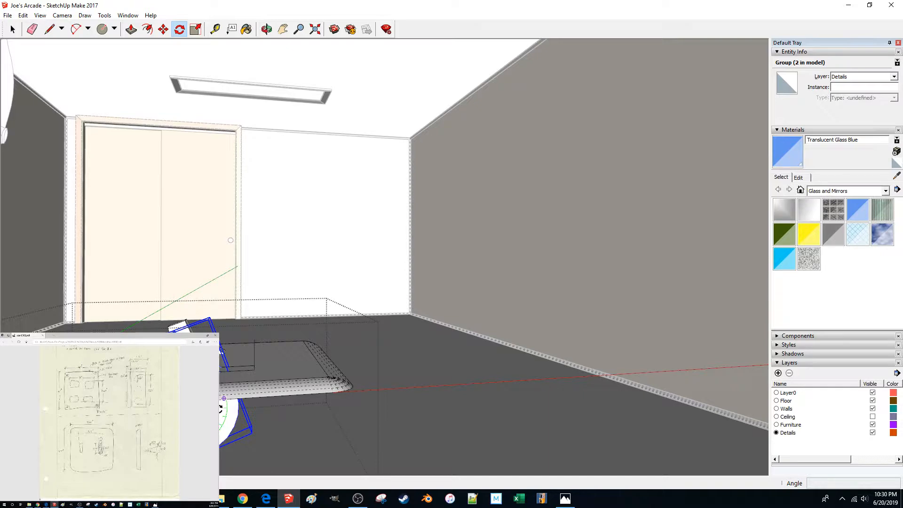
pyautogui.click(222, 407)
pyautogui.press('Return')
pyautogui.press('space')
# Step: Inside the plate's group, move the rectangular face about 9/16 inch along the red axis to fit around the upright toggle's base
pyautogui.scroll(-8, 262, 377)
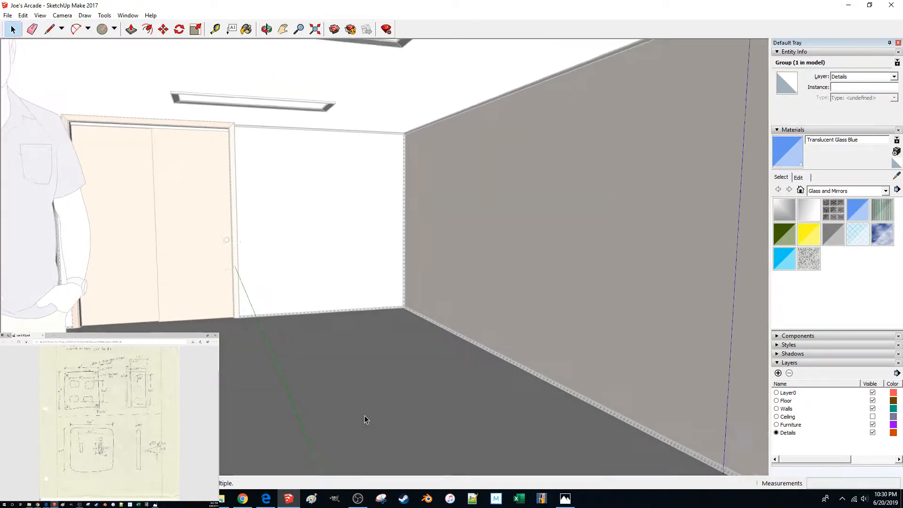
pyautogui.scroll(10, 358, 403)
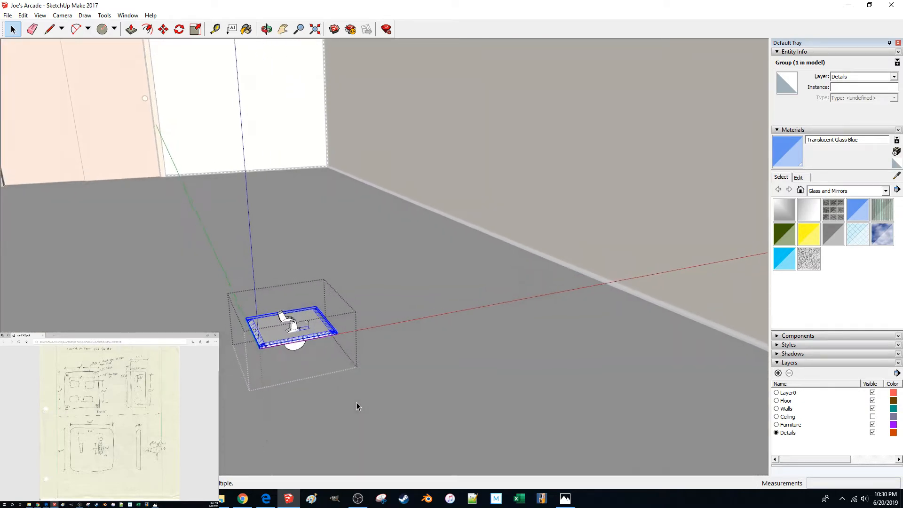
pyautogui.scroll(3, 387, 369)
pyautogui.doubleClick(388, 371)
pyautogui.click(388, 371)
pyautogui.press('m')
pyautogui.click(445, 419)
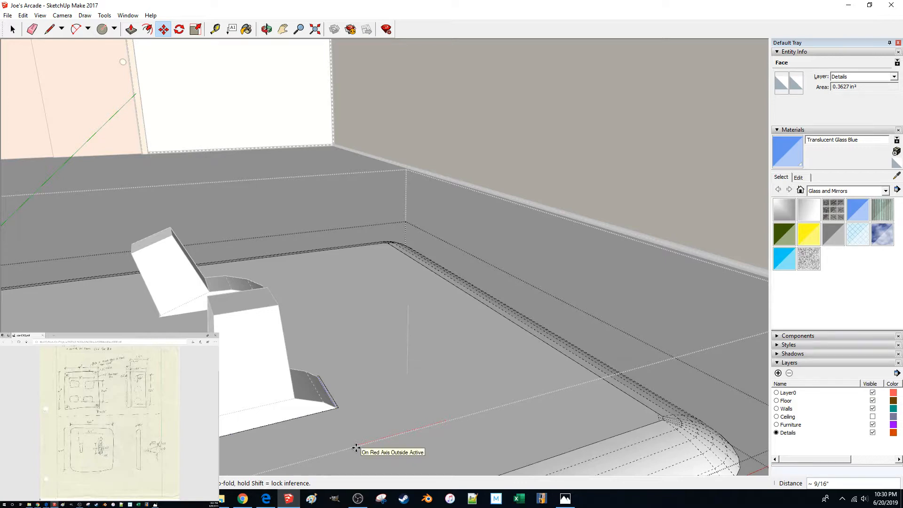
pyautogui.click(355, 448)
pyautogui.press('space')
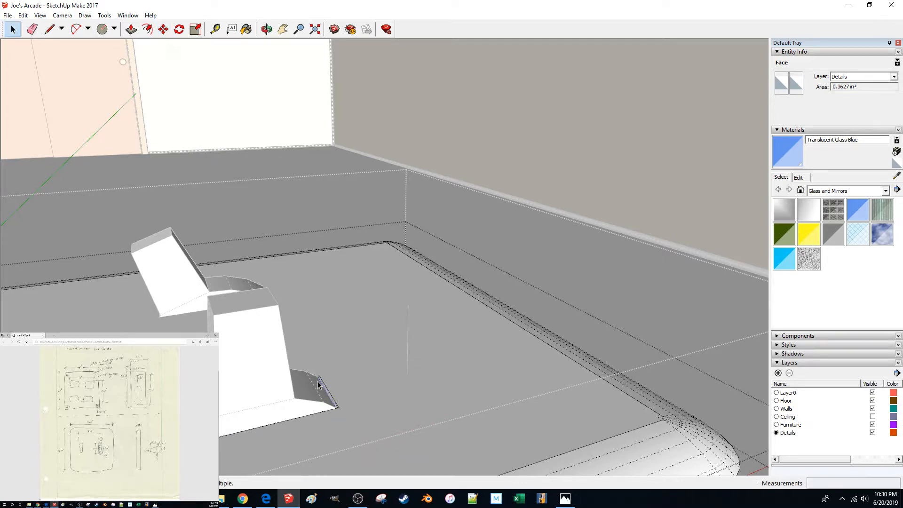
# Step: Try to tilt the upright toggle freehand by about 34.7 degrees around the center of its round disc
pyautogui.scroll(-3, 318, 381)
pyautogui.moveTo(317, 381); pyautogui.dragTo(334, 376, button='middle')
pyautogui.scroll(2, 334, 375)
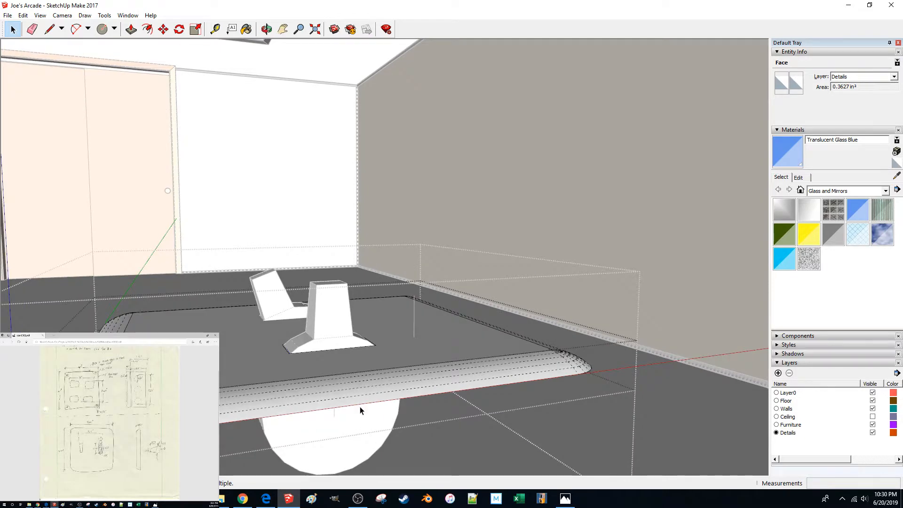
pyautogui.click(437, 415)
pyautogui.click(333, 415)
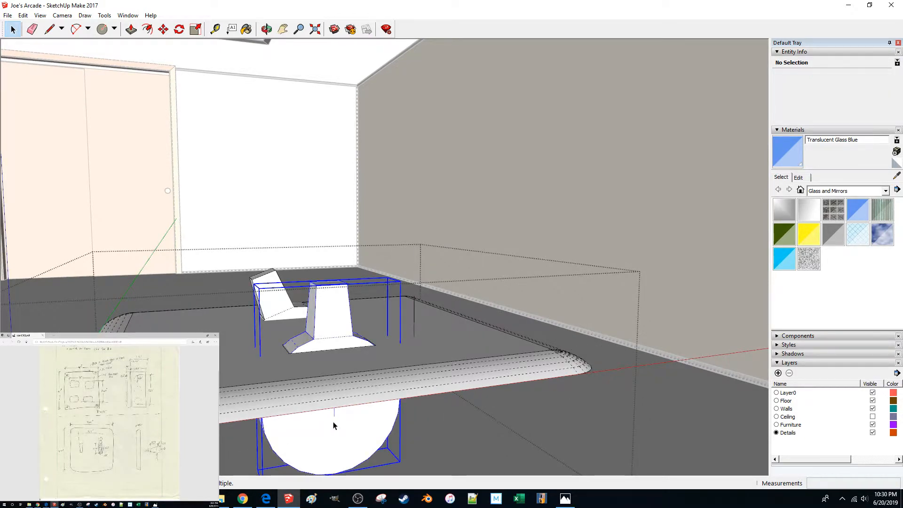
pyautogui.press('m')
pyautogui.click(334, 411)
pyautogui.click(333, 372)
pyautogui.scroll(-1, 333, 371)
pyautogui.press('q')
pyautogui.scroll(1, 332, 369)
pyautogui.moveTo(311, 328); pyautogui.dragTo(310, 320, button='middle')
pyautogui.scroll(-1, 310, 321)
pyautogui.scroll(-1, 310, 320)
pyautogui.scroll(2, 345, 256)
pyautogui.moveTo(345, 255); pyautogui.dragTo(314, 301, button='middle')
pyautogui.scroll(2, 315, 301)
pyautogui.scroll(3, 307, 312)
pyautogui.scroll(-1, 295, 334)
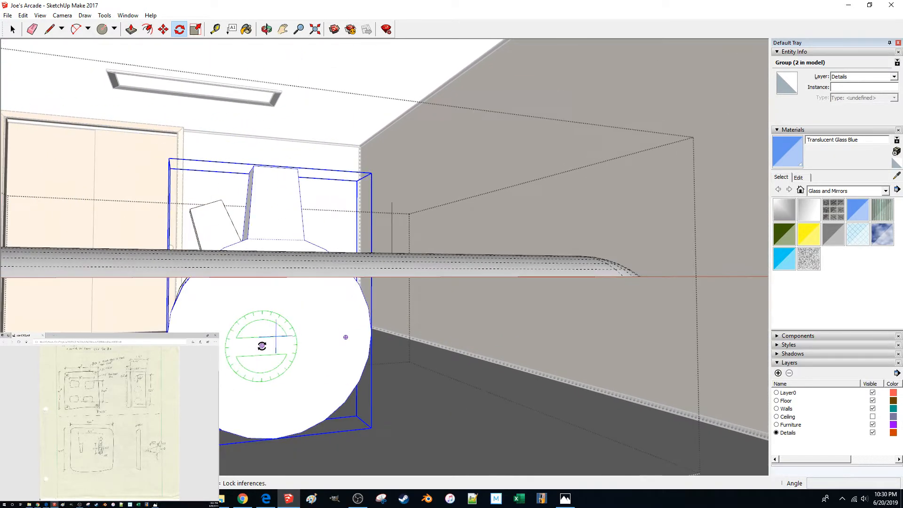
pyautogui.click(276, 336)
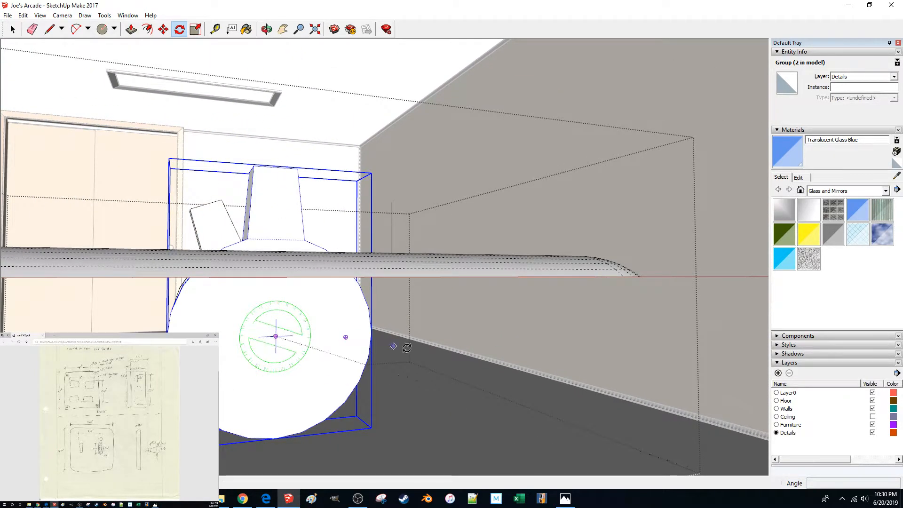
pyautogui.click(352, 329)
pyautogui.moveTo(353, 326); pyautogui.dragTo(266, 262, button='middle')
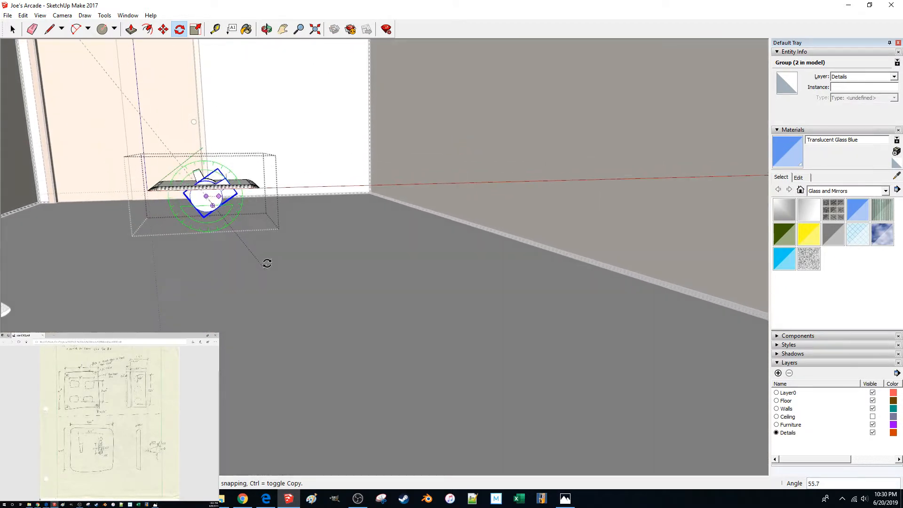
pyautogui.click(353, 282)
# Step: Try to correct the toggle's tilt with a freehand rotation of about 25.9 degrees around its disc center
pyautogui.moveTo(352, 282); pyautogui.dragTo(337, 266, button='middle')
pyautogui.scroll(4, 339, 262)
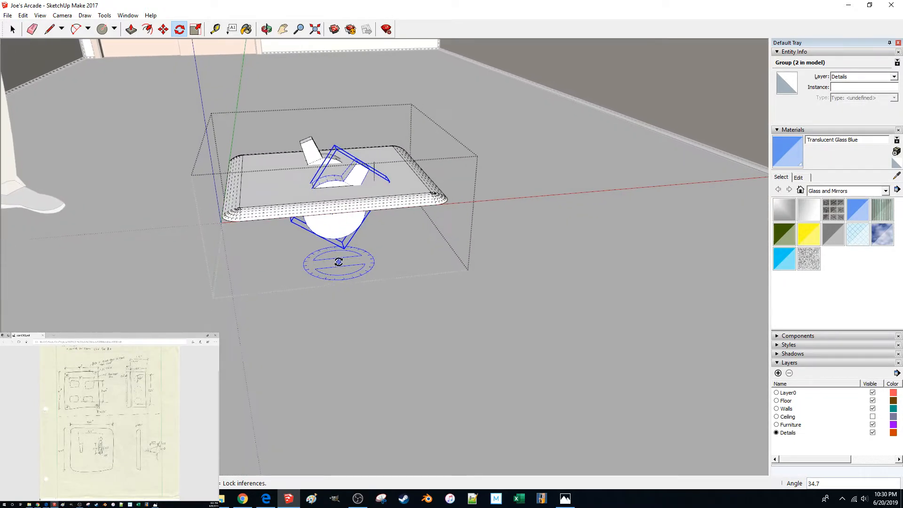
pyautogui.scroll(8, 282, 258)
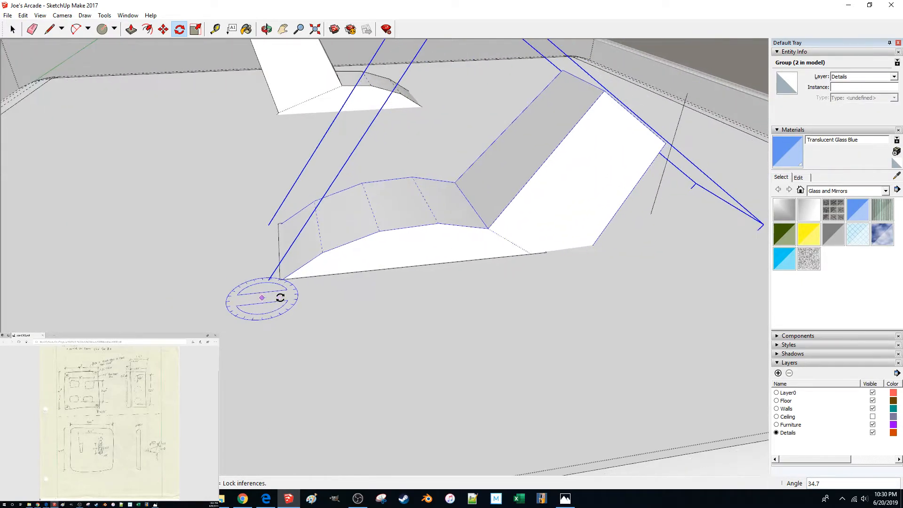
pyautogui.hscroll(2, 280, 298)
pyautogui.hscroll(-4, 280, 298)
pyautogui.scroll(-1, 281, 298)
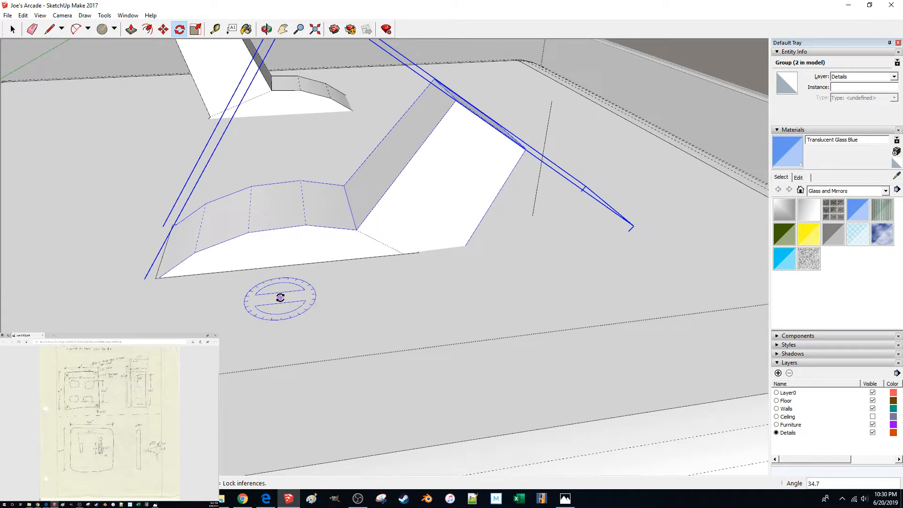
pyautogui.scroll(-4, 277, 291)
pyautogui.moveTo(277, 291); pyautogui.dragTo(284, 292, button='middle')
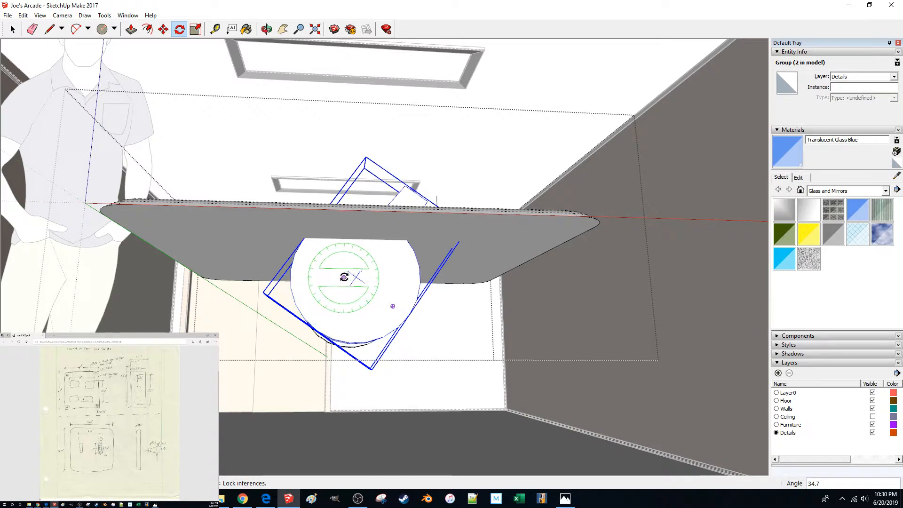
pyautogui.click(357, 277)
pyautogui.click(403, 276)
pyautogui.click(402, 255)
pyautogui.moveTo(403, 255); pyautogui.dragTo(369, 301, button='middle')
pyautogui.scroll(8, 369, 301)
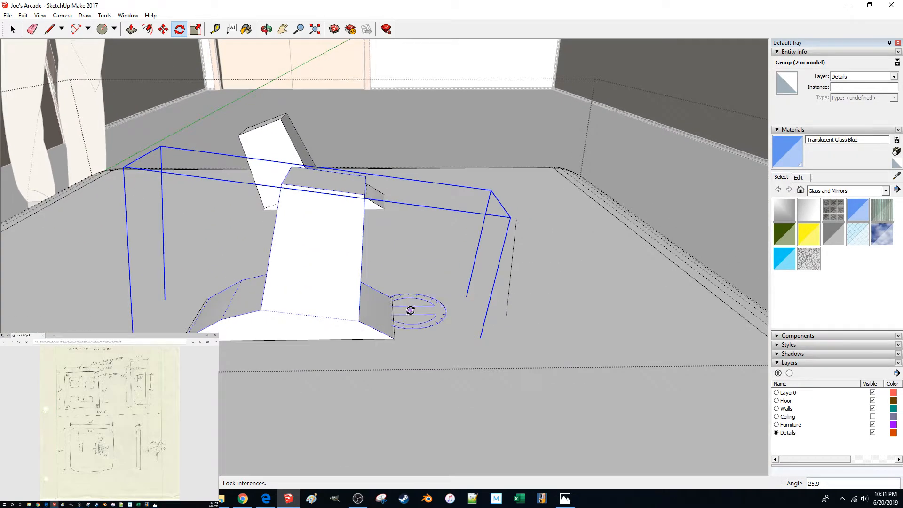
# Step: Undo the freehand rotations of the toggle
pyautogui.press('space')
pyautogui.hotkey('ctrl', 'z')
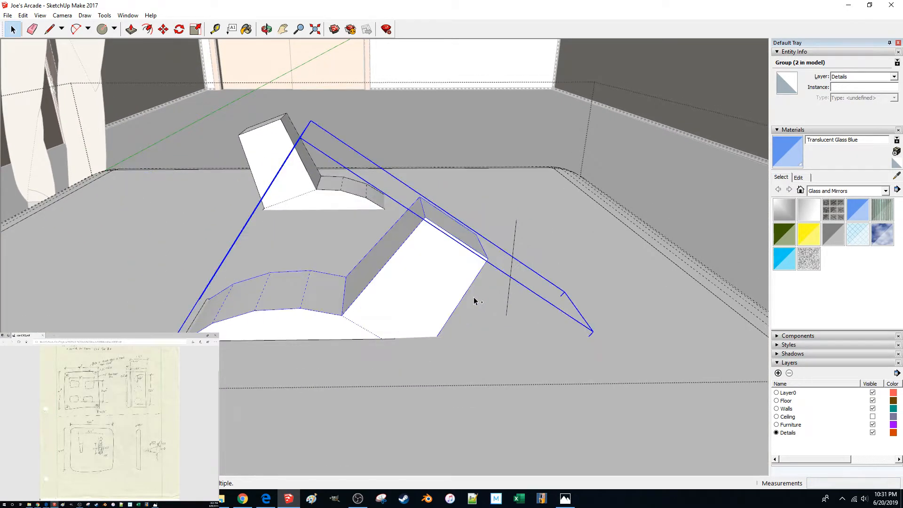
pyautogui.hotkey('ctrl', 'z')
pyautogui.hotkey('ctrl', 'z')
pyautogui.hotkey('ctrl', 'z')
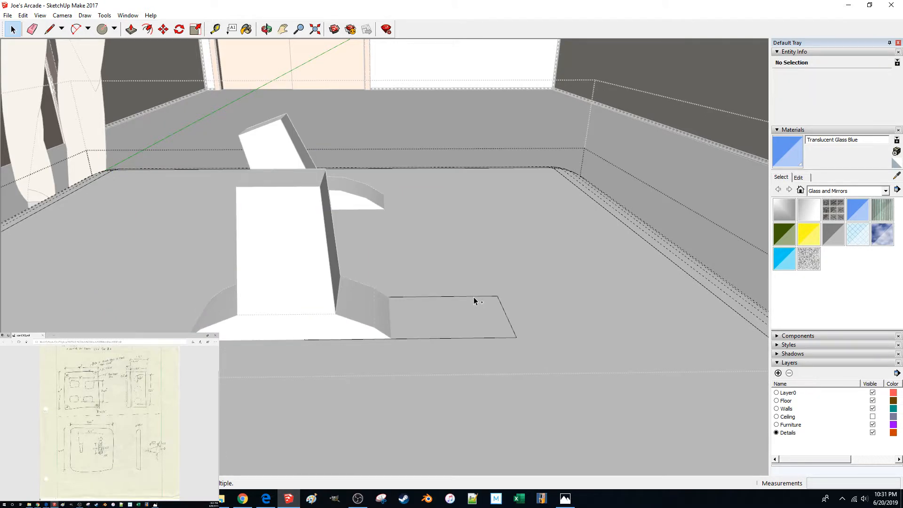
pyautogui.hotkey('ctrl', 'z')
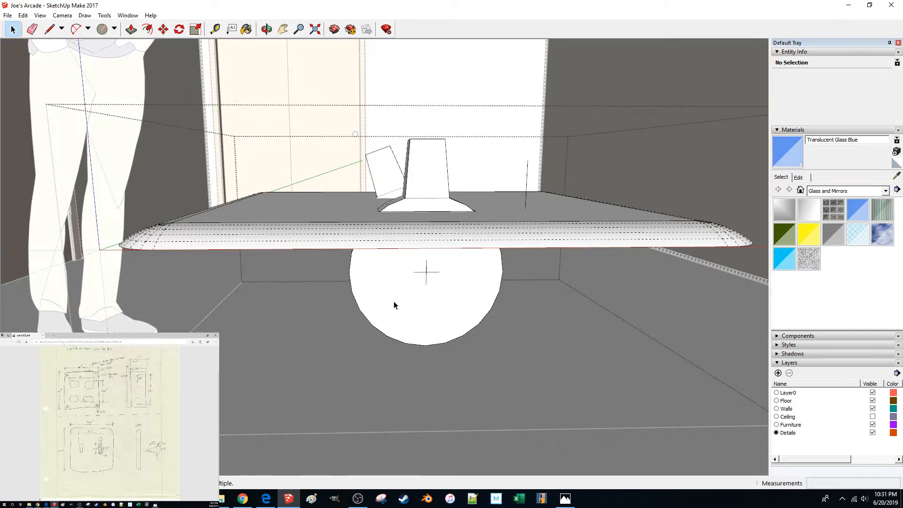
# Step: Rotate the upright toggle 20 degrees around its disc center to match the tilt of the other toggle
pyautogui.click(397, 304)
pyautogui.press('m')
pyautogui.press('q')
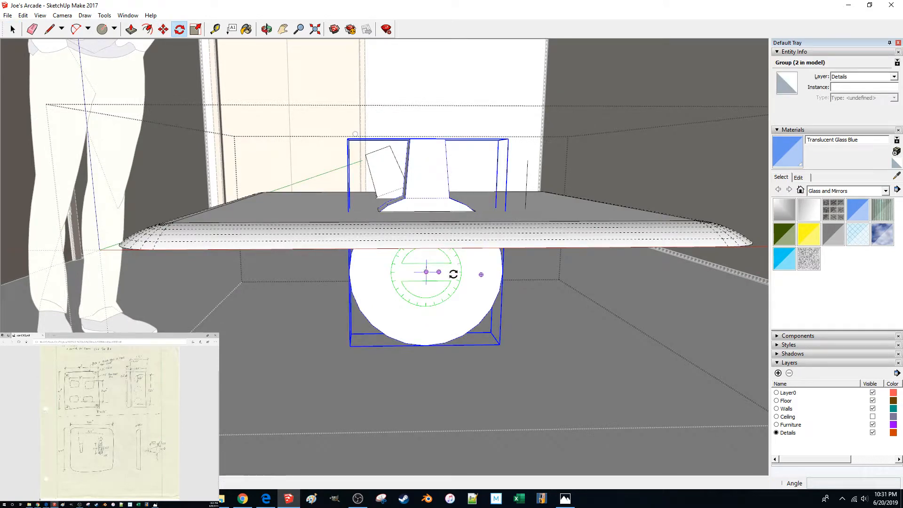
pyautogui.click(473, 272)
pyautogui.write('20')
pyautogui.press('Return')
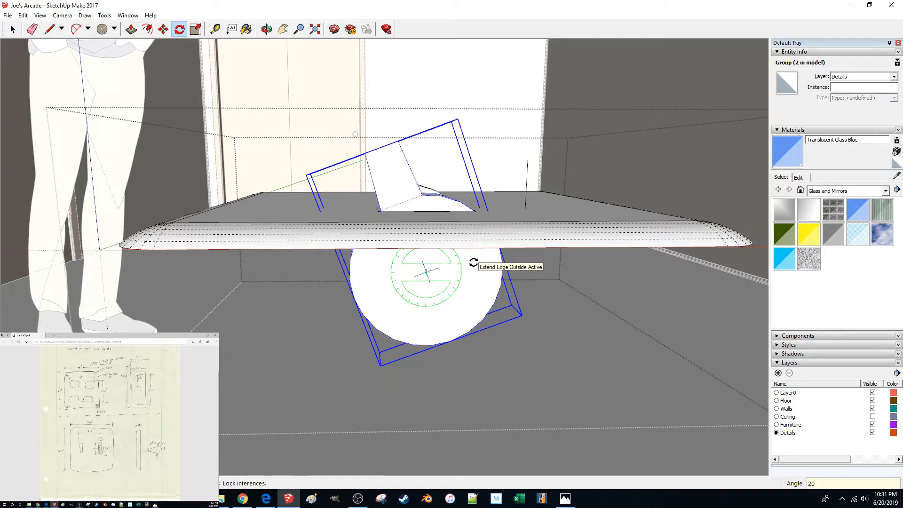
pyautogui.press('space')
# Step: Examine the tilted toggle and how the rectangular outline on the plate fits around its base
pyautogui.click(521, 204)
pyautogui.scroll(8, 522, 221)
pyautogui.scroll(-7, 513, 217)
pyautogui.moveTo(512, 219); pyautogui.dragTo(482, 259, button='middle')
pyautogui.scroll(4, 481, 259)
pyautogui.keyDown('shift'); pyautogui.moveTo(458, 300); pyautogui.dragTo(418, 319, button='middle'); pyautogui.keyUp('shift')
pyautogui.scroll(-3, 418, 319)
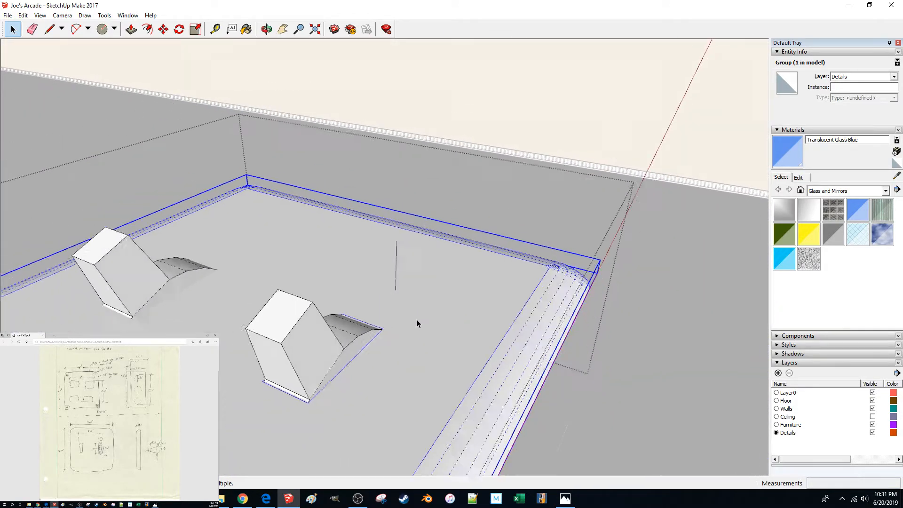
pyautogui.doubleClick(410, 321)
pyautogui.scroll(1, 374, 343)
pyautogui.scroll(1, 370, 347)
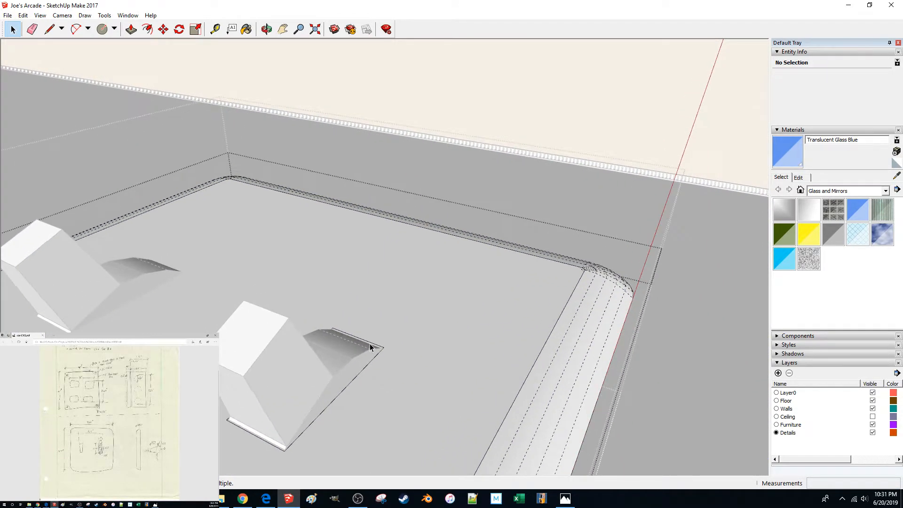
pyautogui.scroll(-8, 567, 280)
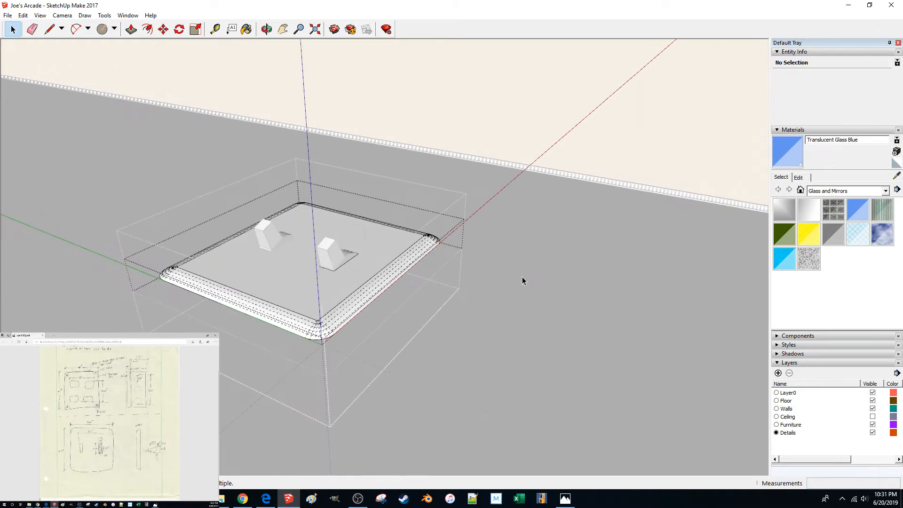
# Step: Move the switch plate group 6 inches along the green axis, clear of the two toggles
pyautogui.press('m')
pyautogui.click(424, 284)
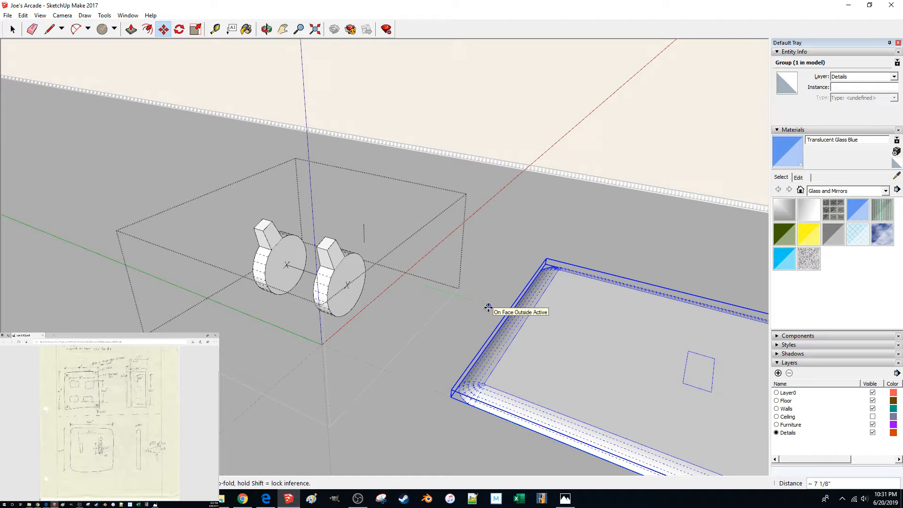
pyautogui.click(488, 306)
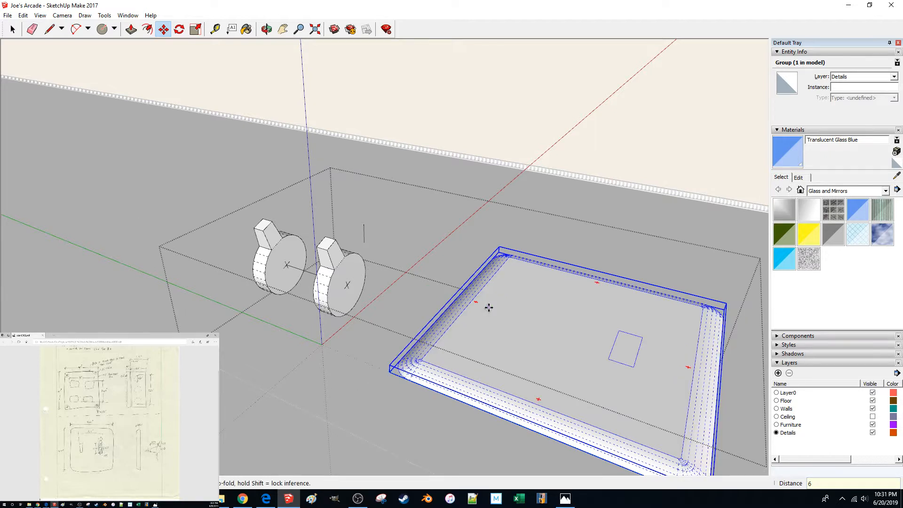
pyautogui.keyDown('shift'); pyautogui.moveTo(488, 307); pyautogui.dragTo(472, 308, button='middle'); pyautogui.keyUp('shift')
pyautogui.press('space')
# Step: Inside the plate group, copy the rectangular toggle outline across the plate by the spacing between the two toggles
pyautogui.doubleClick(528, 333)
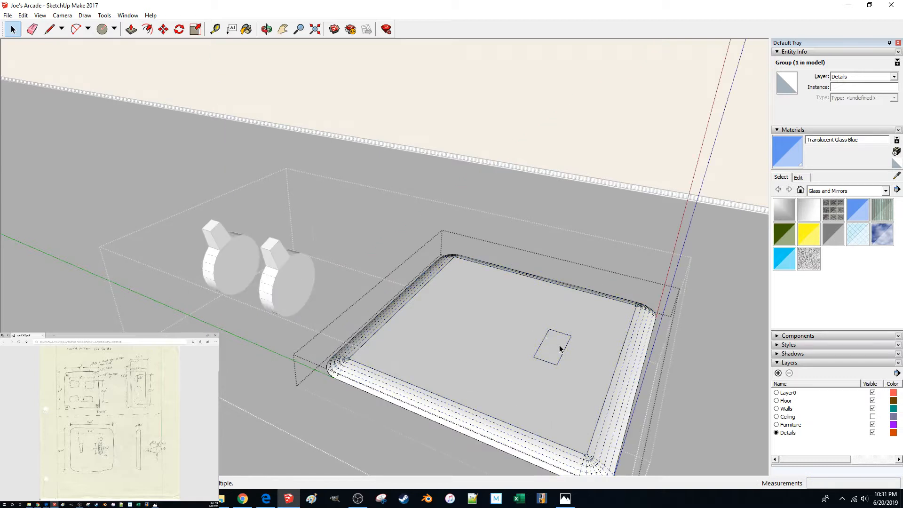
pyautogui.click(555, 348)
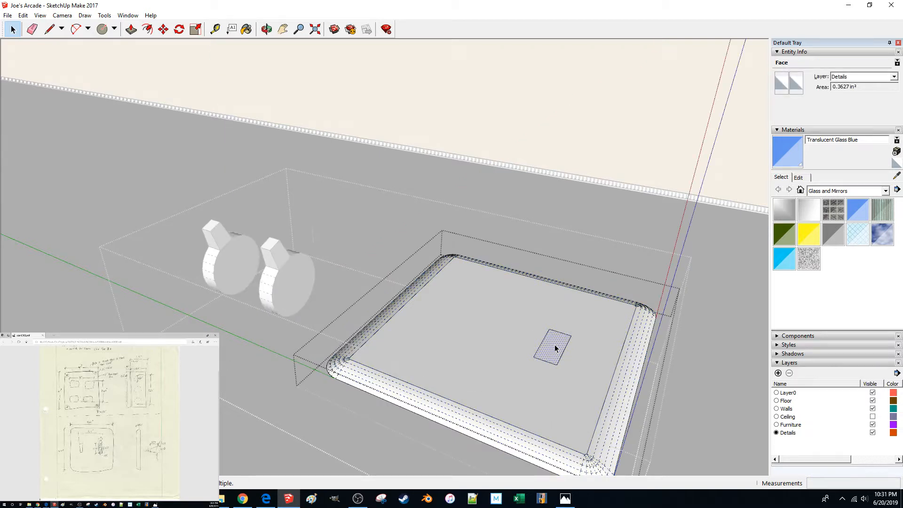
pyautogui.press('m')
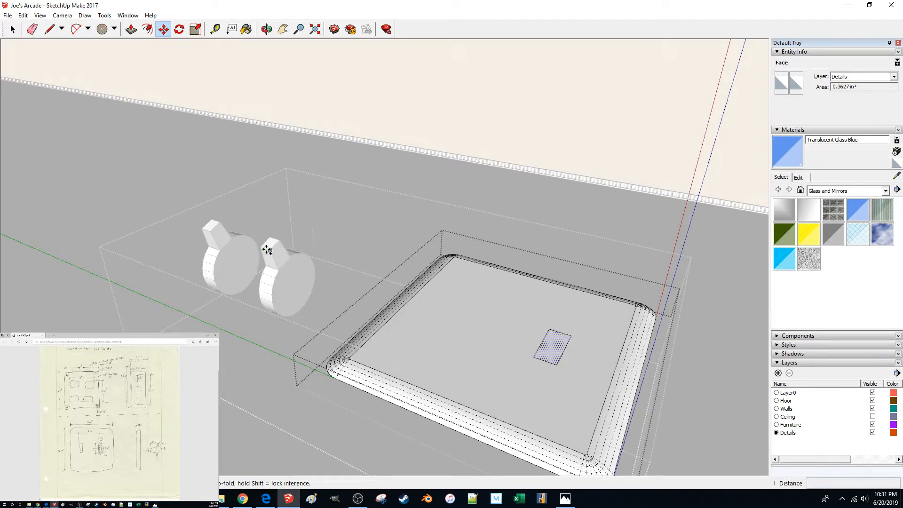
pyautogui.moveTo(276, 254); pyautogui.dragTo(388, 332, button='middle')
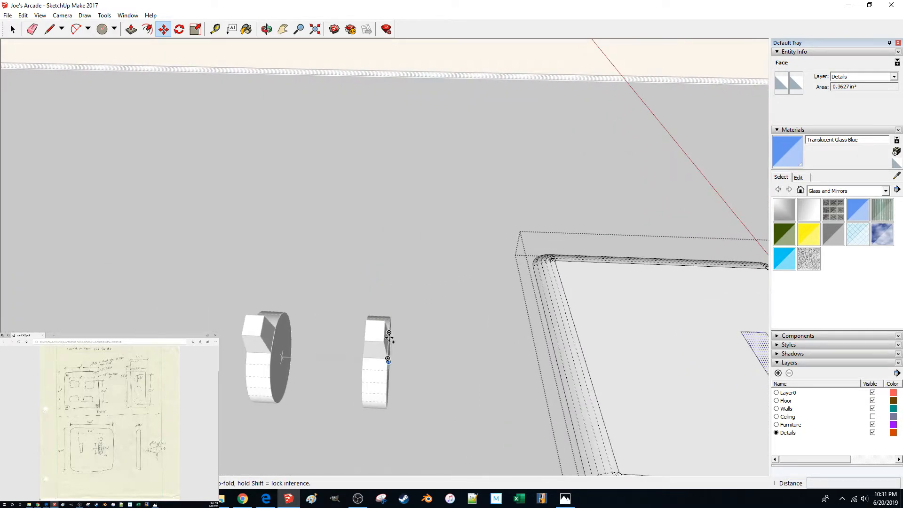
pyautogui.click(374, 340)
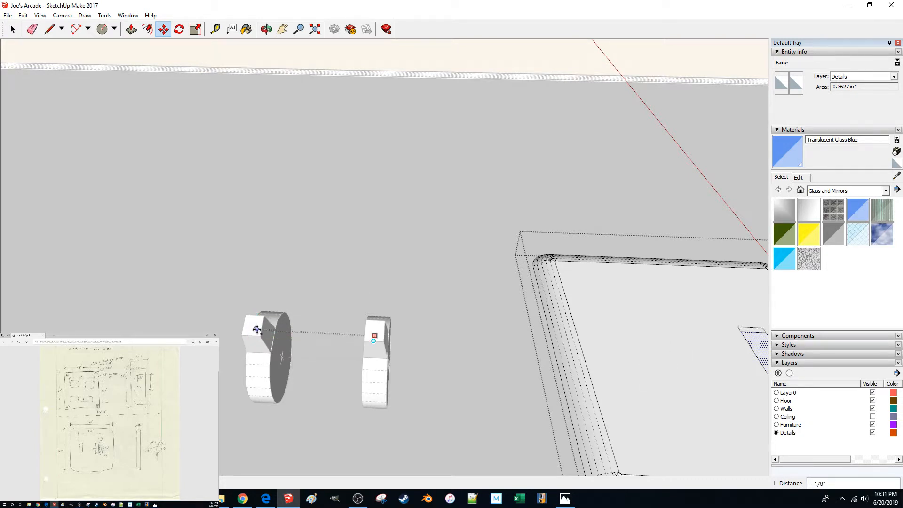
pyautogui.press('Escape')
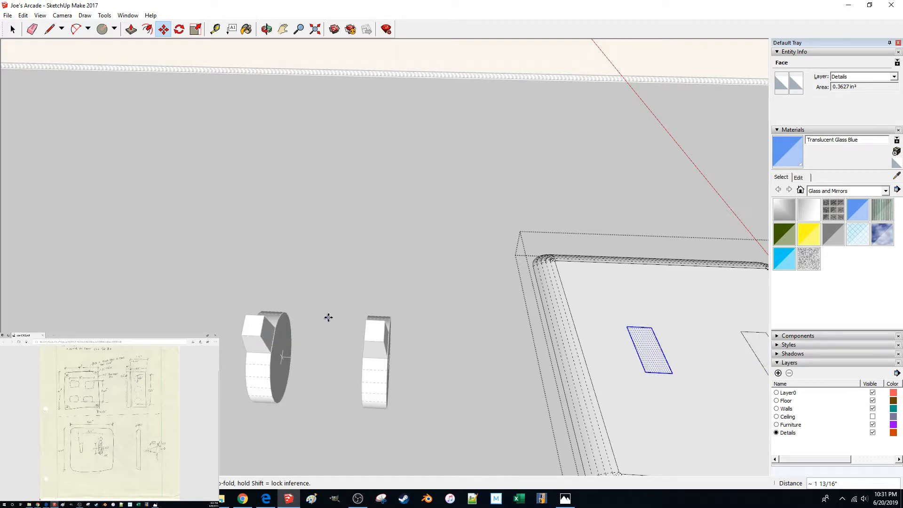
# Step: Recess both toggle rectangles about 1/16 inch into the plate with Push/Pull
pyautogui.press('space')
pyautogui.click(356, 337)
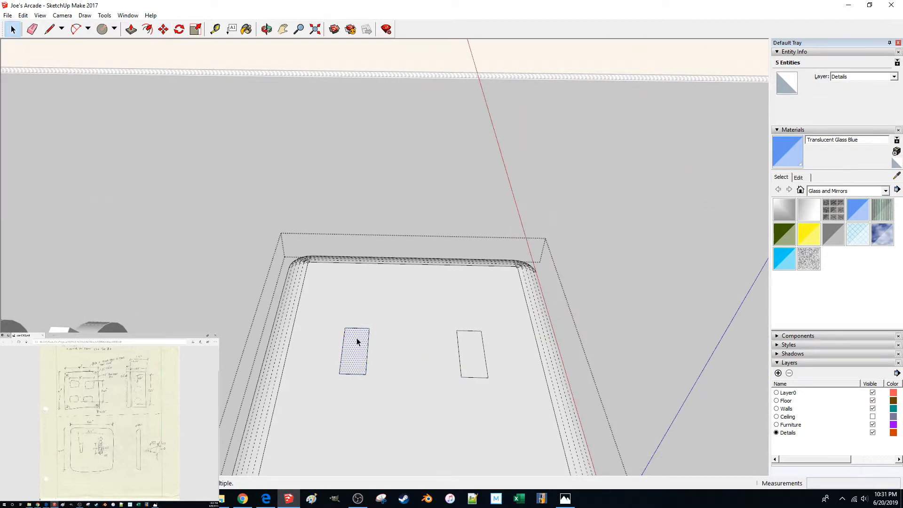
pyautogui.press('p')
pyautogui.scroll(-2, 279, 376)
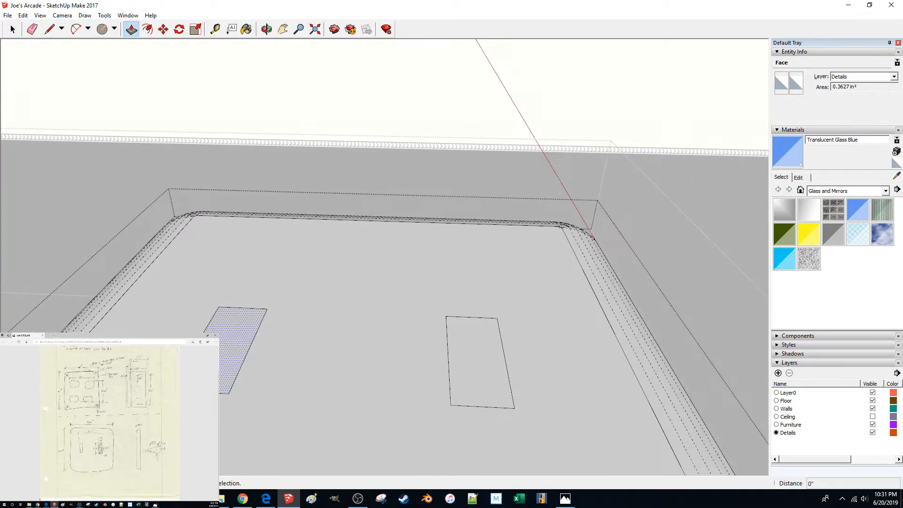
pyautogui.click(222, 338)
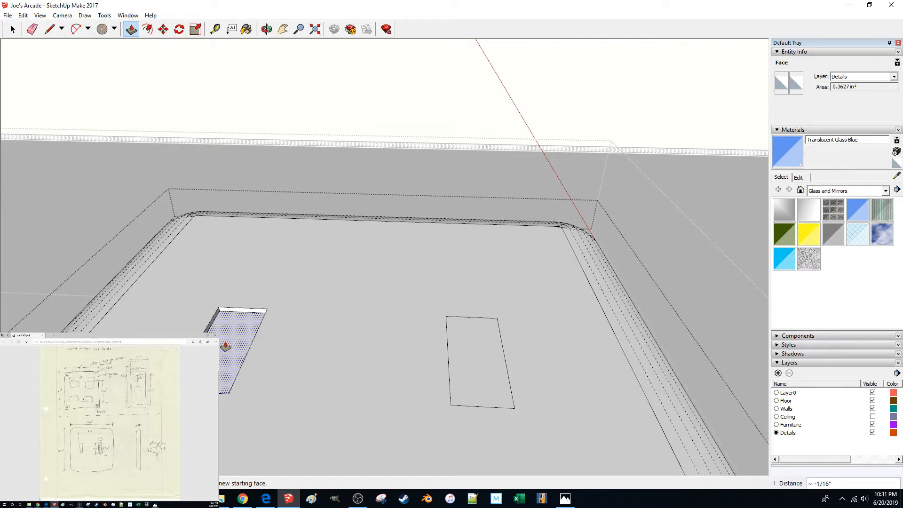
pyautogui.click(226, 346)
pyautogui.click(488, 360)
pyautogui.click(487, 364)
pyautogui.press('space')
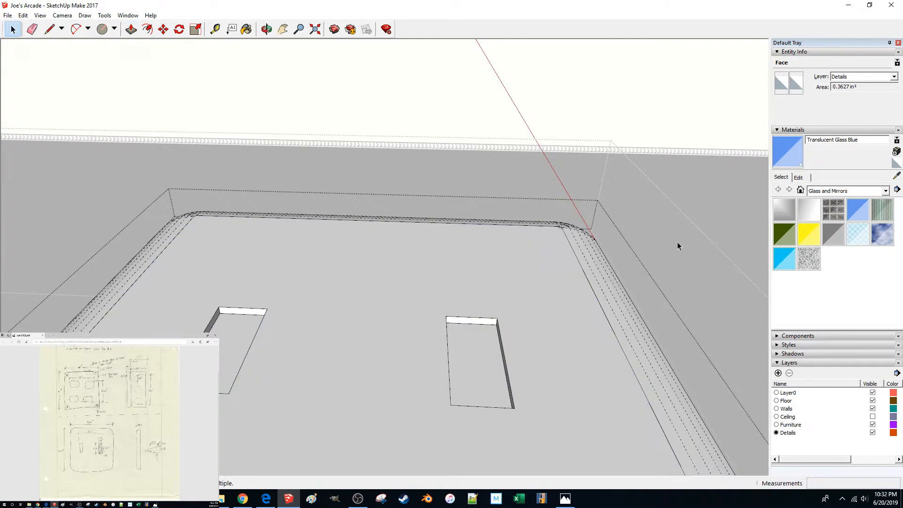
# Step: Paint the inside faces of the original toggle recess with the black material Color M09
pyautogui.click(800, 190)
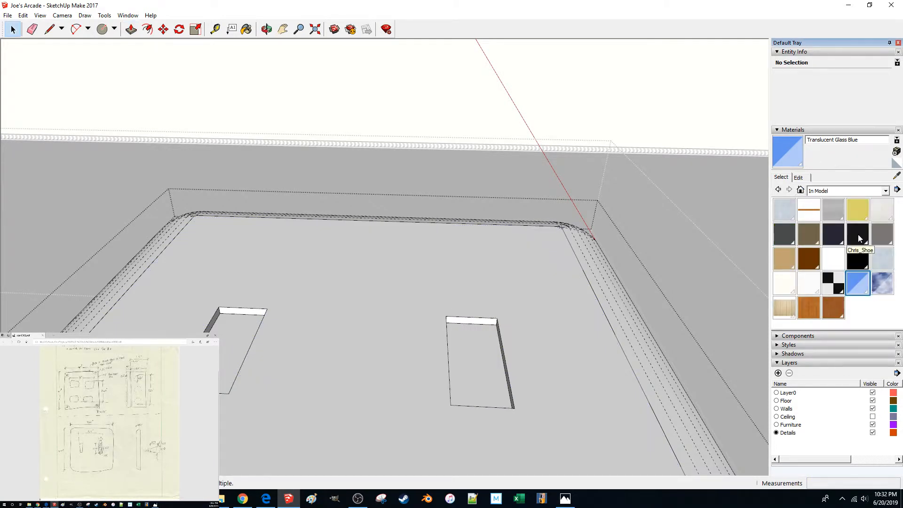
pyautogui.click(858, 254)
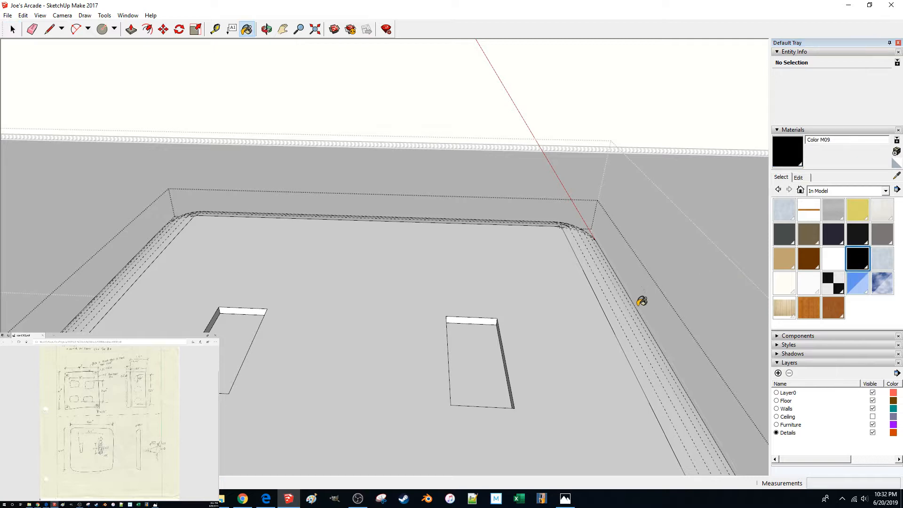
pyautogui.click(479, 331)
pyautogui.moveTo(481, 327)
pyautogui.mouseDown(button='middle')
pyautogui.moveTo(525, 316)
pyautogui.moveTo(357, 315)
pyautogui.moveTo(332, 349)
pyautogui.mouseUp(button='middle')
pyautogui.click(345, 323)
pyautogui.scroll(5, 244, 320)
pyautogui.scroll(-4, 224, 297)
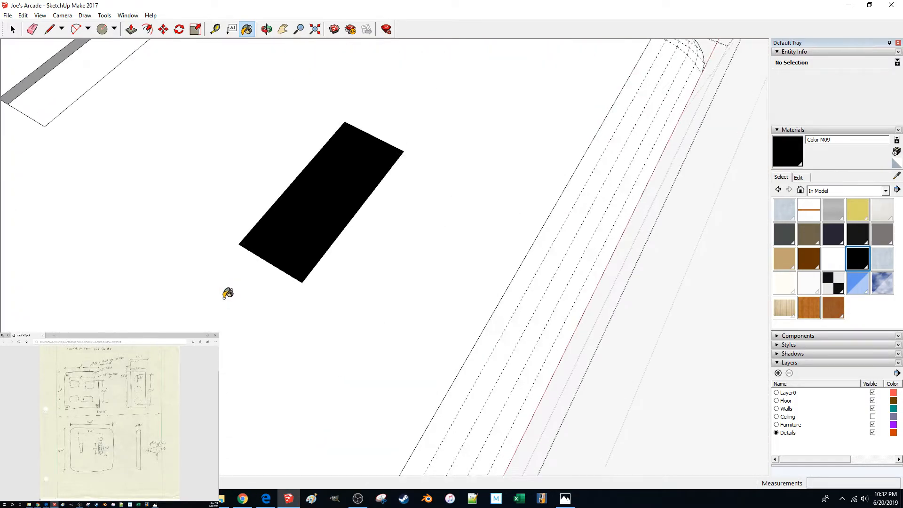
pyautogui.scroll(5, 230, 296)
pyautogui.scroll(-5, 387, 338)
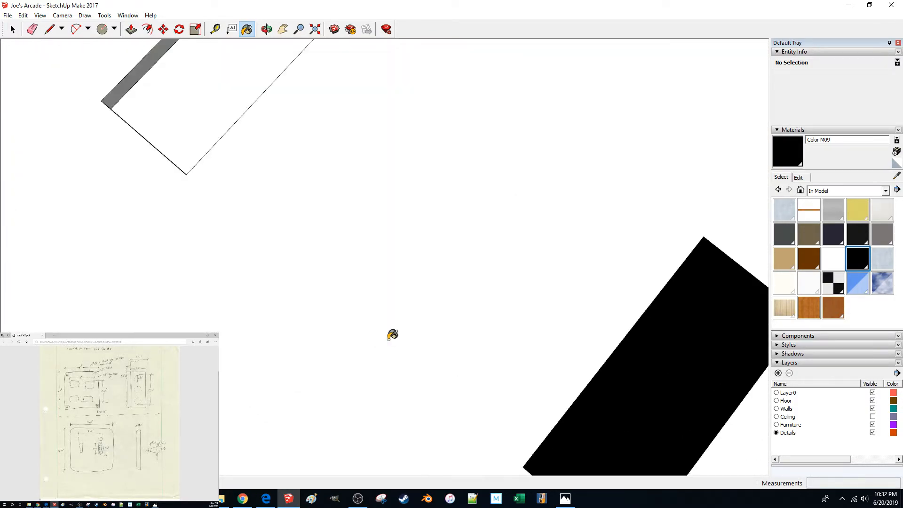
# Step: Paint the inside faces of the copied toggle recess with Color M09 and leave the plate group
pyautogui.moveTo(391, 173); pyautogui.dragTo(293, 173, button='middle')
pyautogui.scroll(-3, 293, 173)
pyautogui.moveTo(305, 136); pyautogui.dragTo(315, 153, button='middle')
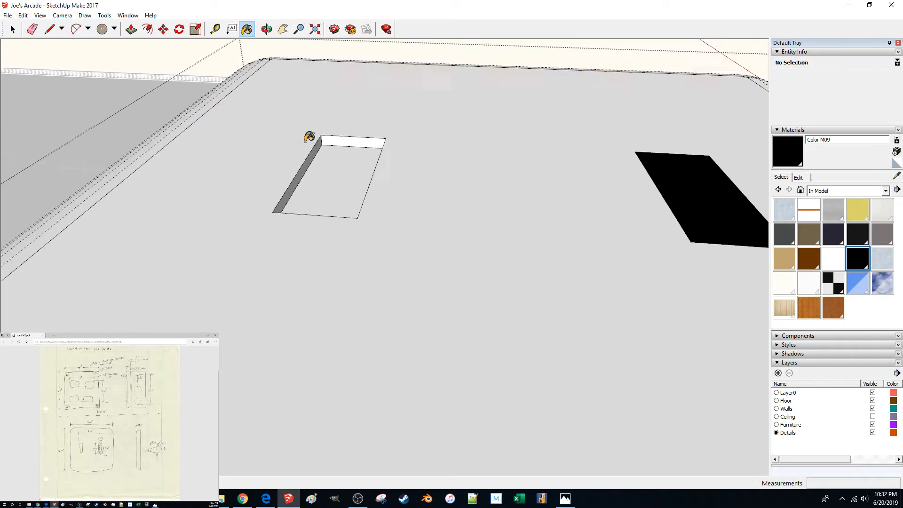
pyautogui.click(323, 146)
pyautogui.click(318, 150)
pyautogui.moveTo(393, 151); pyautogui.dragTo(380, 297, button='middle')
pyautogui.click(378, 303)
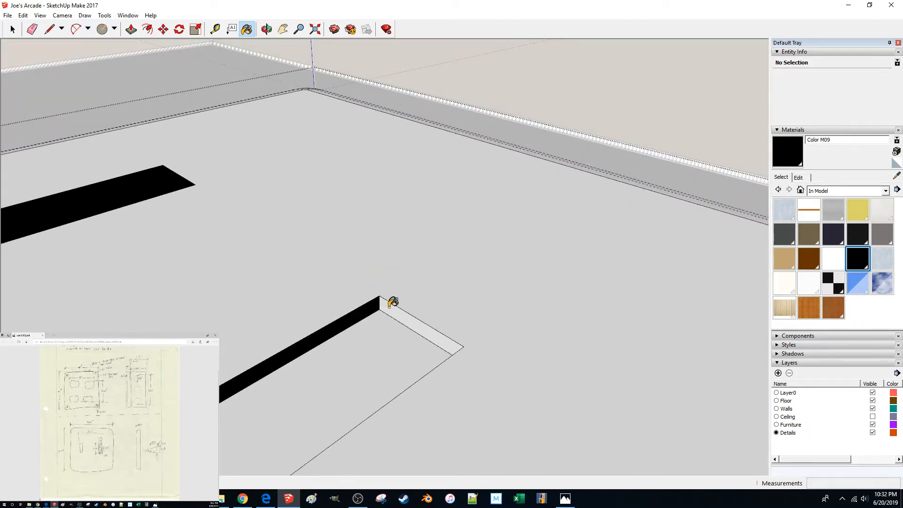
pyautogui.scroll(-3, 383, 302)
pyautogui.click(346, 348)
pyautogui.scroll(3, 356, 350)
pyautogui.moveTo(353, 354); pyautogui.dragTo(362, 336, button='middle')
pyautogui.press('space')
pyautogui.moveTo(446, 269); pyautogui.dragTo(466, 265, button='middle')
pyautogui.moveTo(665, 164); pyautogui.dragTo(627, 205, button='middle')
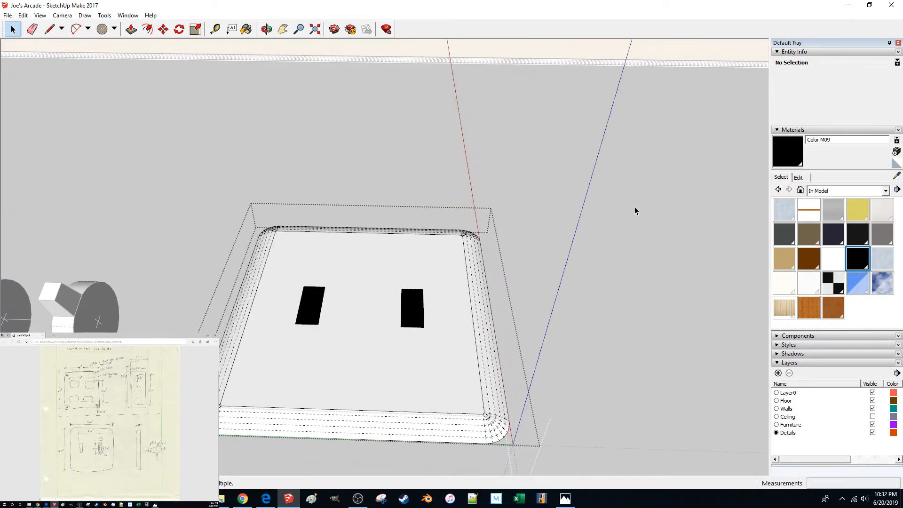
pyautogui.click(569, 289)
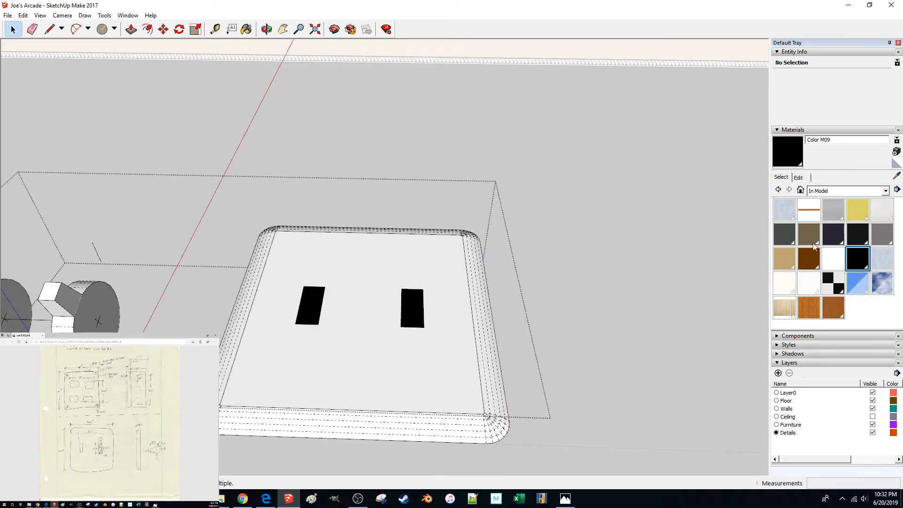
# Step: Paint both toggles with the Chris_Skin material
pyautogui.click(799, 191)
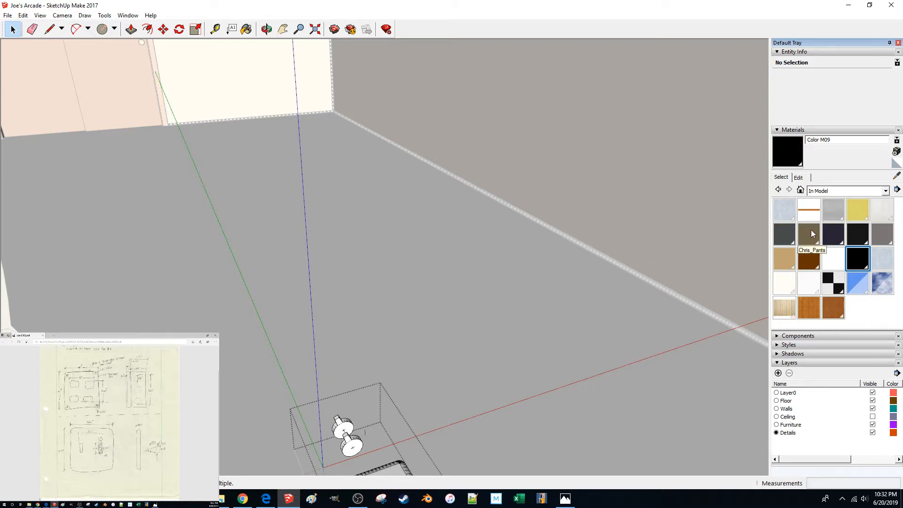
pyautogui.click(788, 255)
pyautogui.moveTo(588, 294)
pyautogui.mouseDown(button='middle')
pyautogui.moveTo(539, 302)
pyautogui.moveTo(555, 316)
pyautogui.moveTo(534, 324)
pyautogui.mouseUp(button='middle')
pyautogui.click(558, 327)
pyautogui.click(538, 321)
pyautogui.press('space')
pyautogui.moveTo(557, 295)
pyautogui.mouseDown(button='middle')
pyautogui.moveTo(452, 280)
pyautogui.moveTo(495, 271)
pyautogui.moveTo(494, 262)
pyautogui.moveTo(577, 209)
pyautogui.mouseUp(button='middle')
pyautogui.scroll(3, 534, 242)
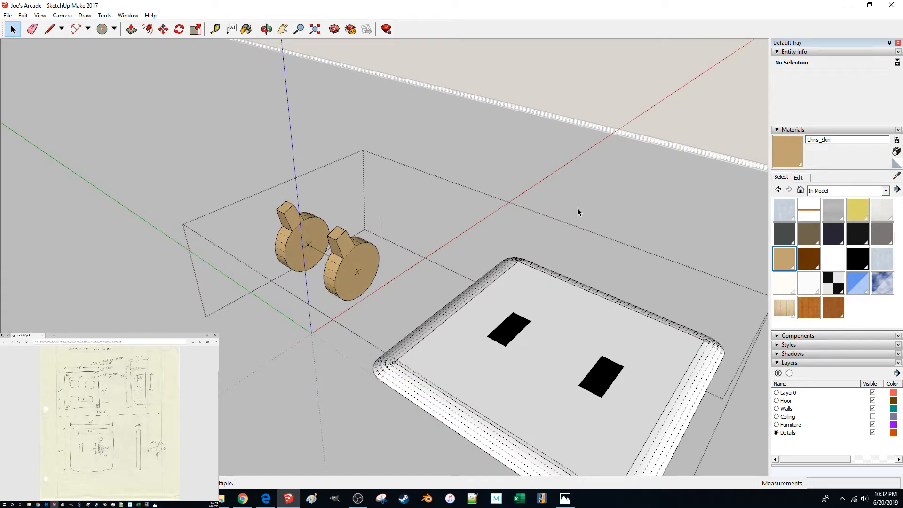
# Step: Paint the switch plate with the Brass material and bring up the reference photo of the real switch plate
pyautogui.click(849, 204)
pyautogui.click(642, 329)
pyautogui.press('space')
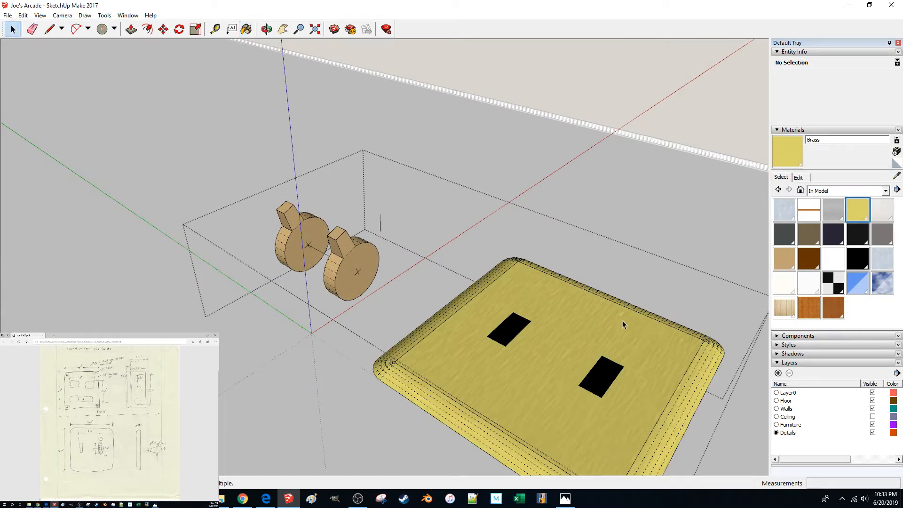
pyautogui.click(155, 504)
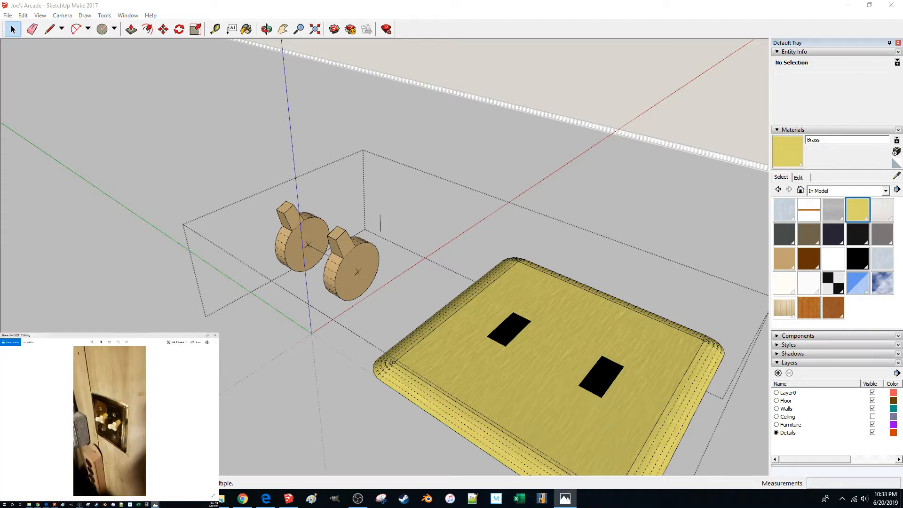
pyautogui.click(522, 9)
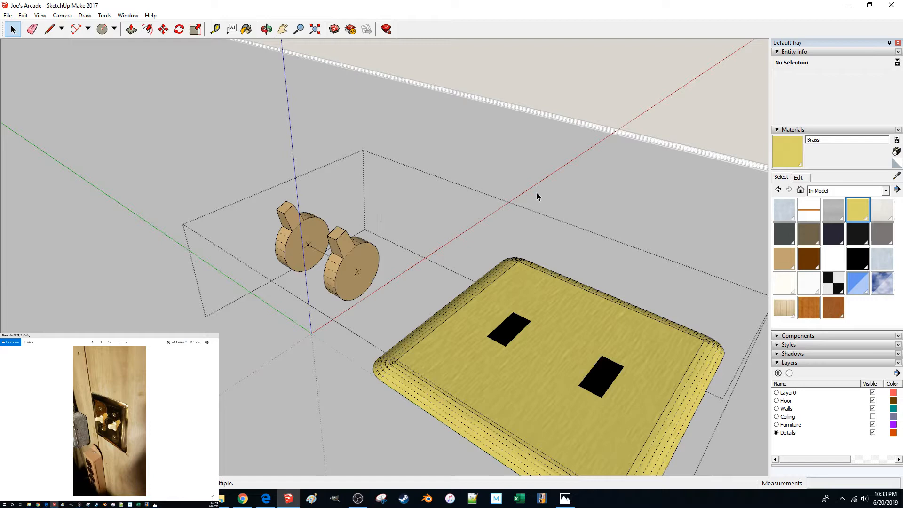
# Step: Move the brass plate back 6 inches along the green axis so the toggles sit in their openings
pyautogui.click(488, 359)
pyautogui.press('m')
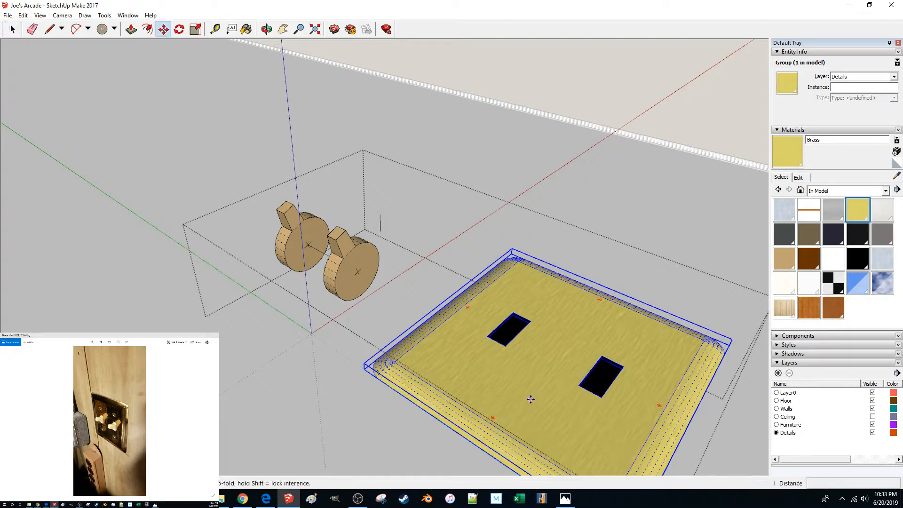
pyautogui.click(529, 398)
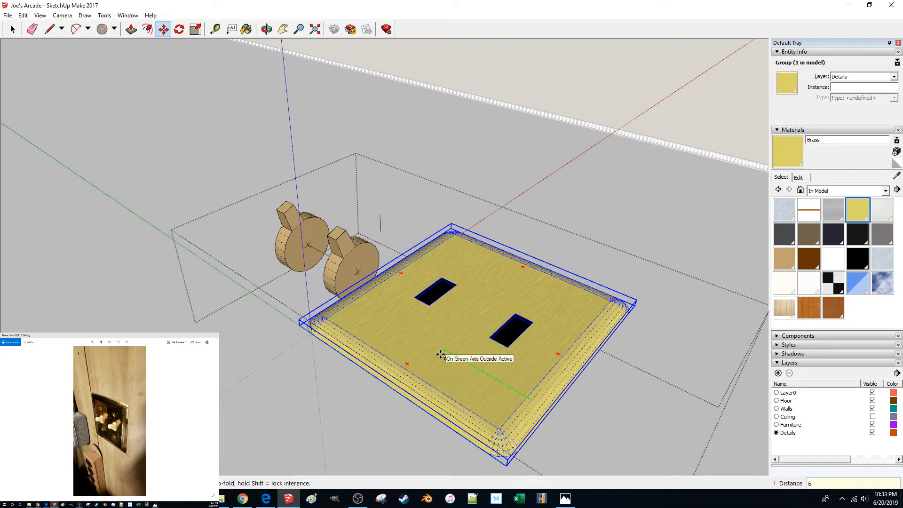
pyautogui.press('Return')
pyautogui.press('space')
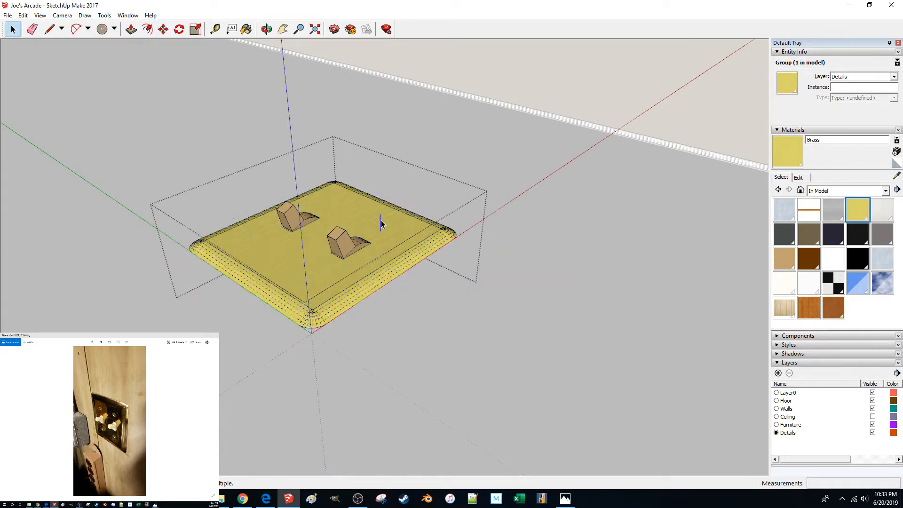
# Step: Repaint both toggles with the cream Color D01 from the Colors collection
pyautogui.scroll(-3, 383, 227)
pyautogui.scroll(10, 428, 231)
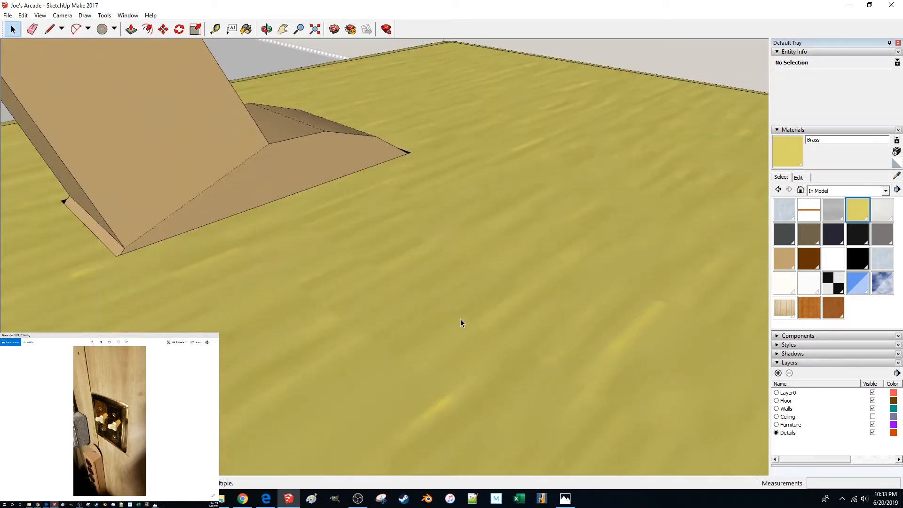
pyautogui.scroll(-6, 460, 319)
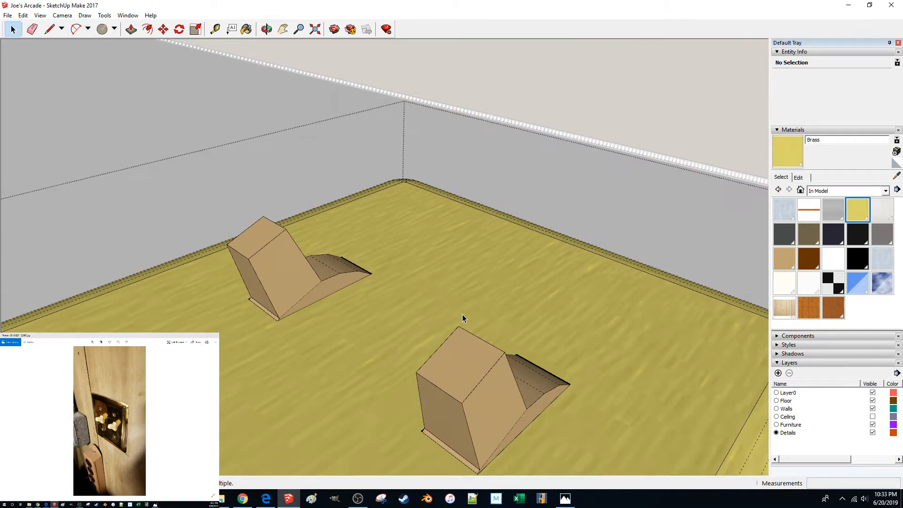
pyautogui.scroll(-5, 462, 314)
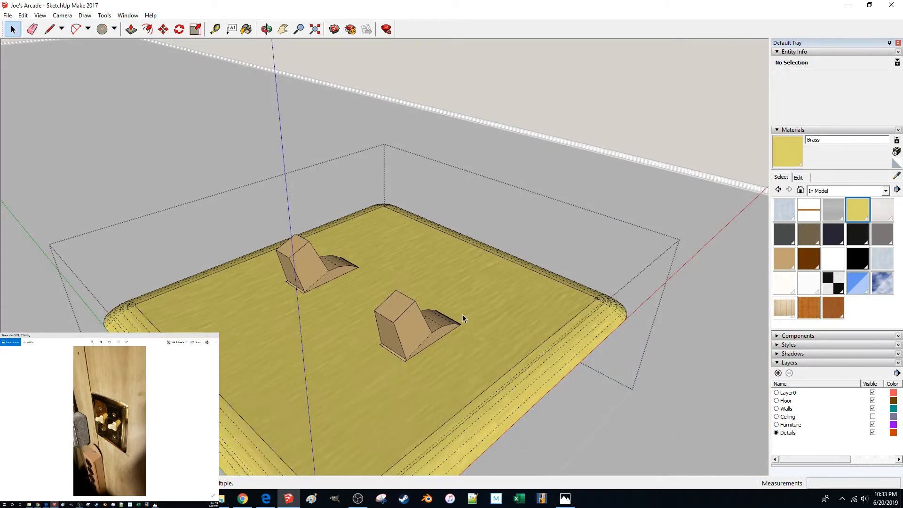
pyautogui.scroll(4, 461, 314)
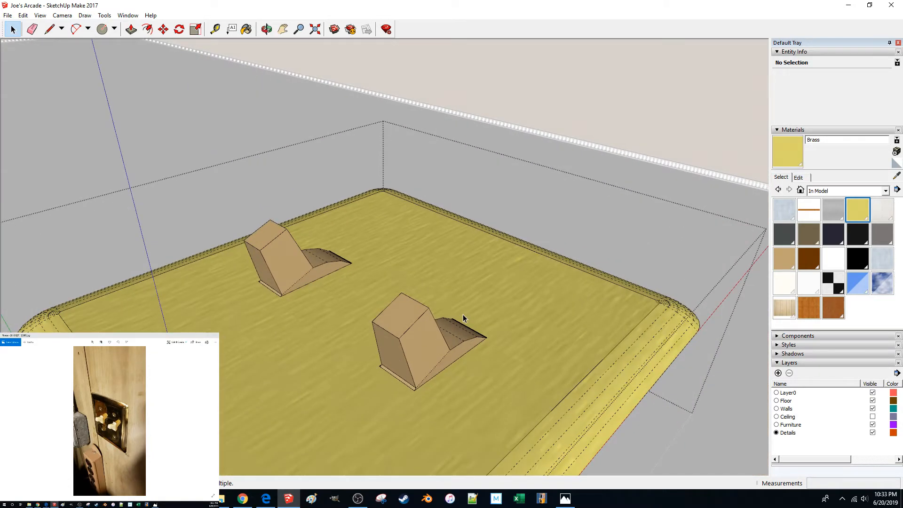
pyautogui.click(829, 190)
pyautogui.click(823, 245)
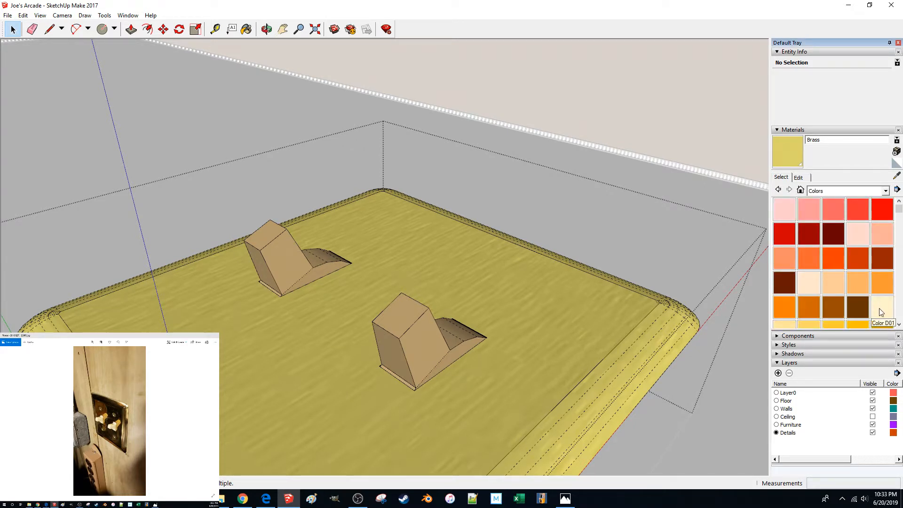
pyautogui.click(877, 312)
pyautogui.click(388, 332)
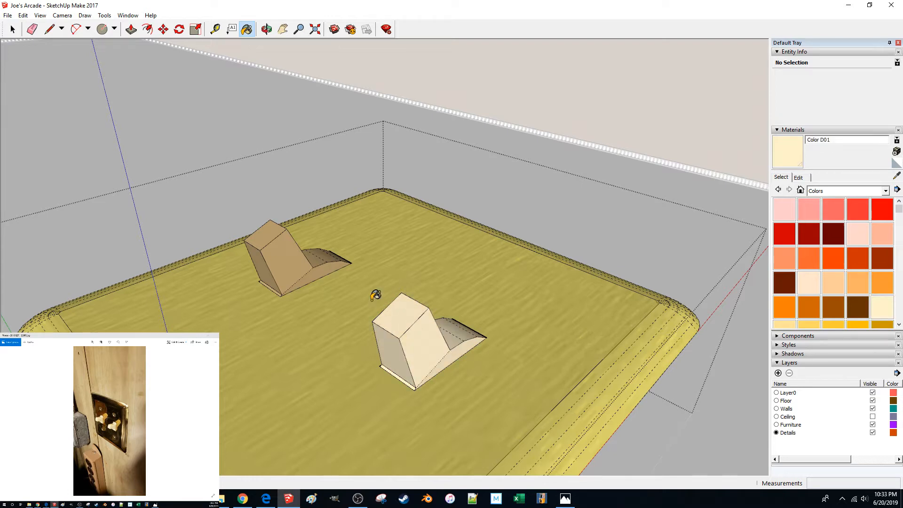
pyautogui.click(292, 254)
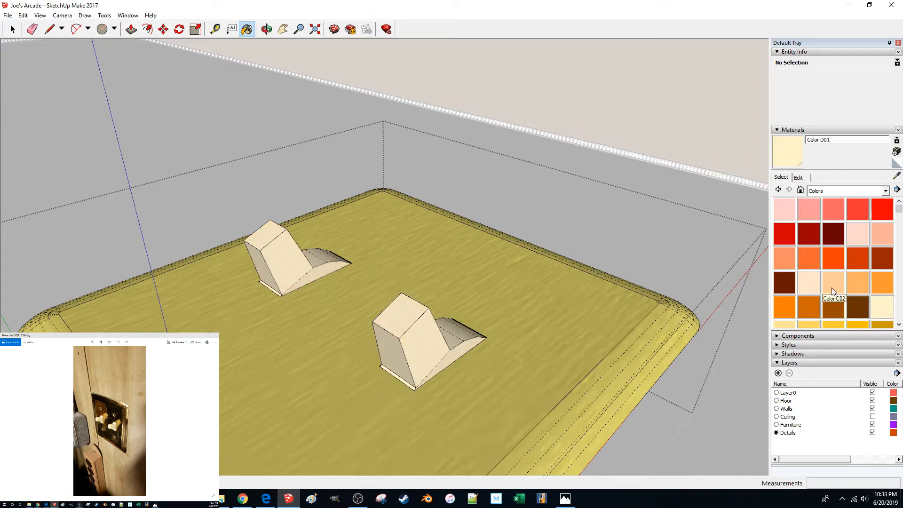
# Step: Repaint both toggles with Color C01 and compare them with the enlarged reference photo of the real switch plate
pyautogui.click(816, 284)
pyautogui.click(430, 340)
pyautogui.press('space')
pyautogui.moveTo(159, 334); pyautogui.dragTo(427, 1)
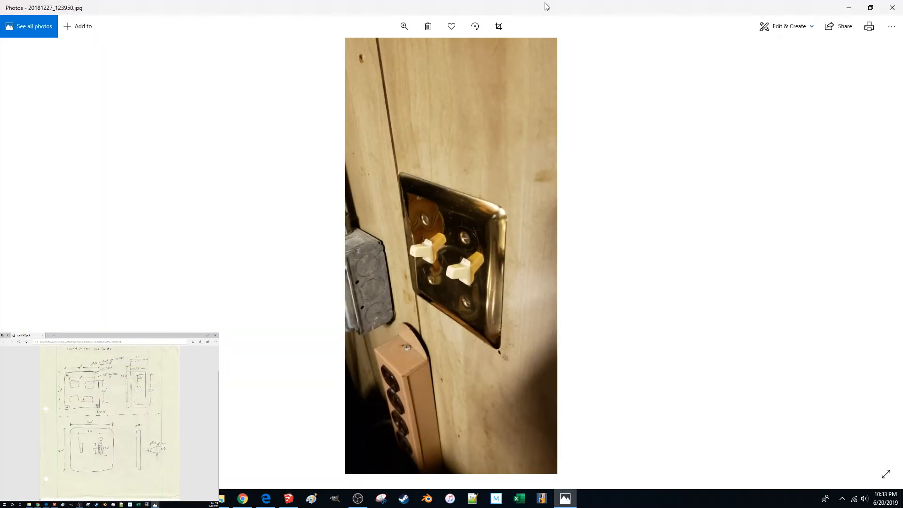
pyautogui.moveTo(545, 6); pyautogui.dragTo(132, 335)
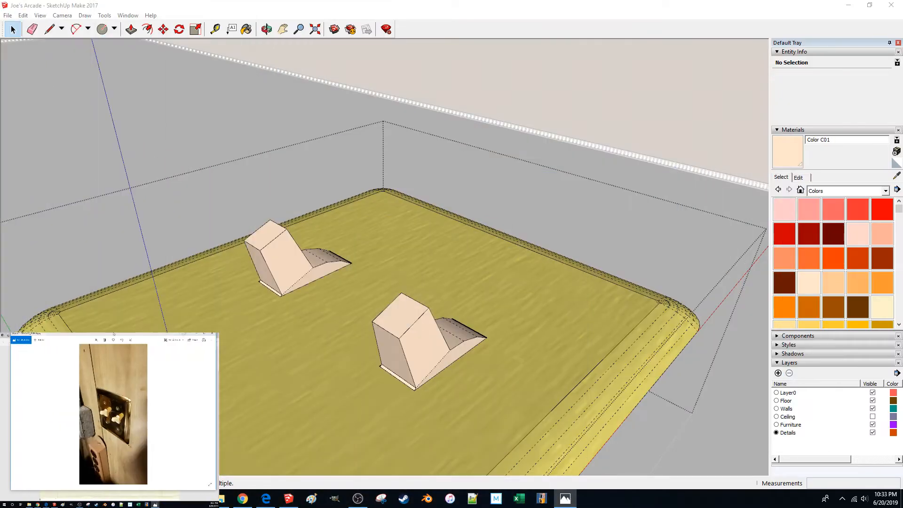
# Step: Leave the group editing and select the whole switch plate group in the arcade room
pyautogui.click(330, 14)
pyautogui.click(338, 124)
pyautogui.moveTo(338, 125); pyautogui.dragTo(359, 217, button='middle')
pyautogui.scroll(-4, 361, 218)
pyautogui.moveTo(367, 268); pyautogui.dragTo(376, 188, button='middle')
pyautogui.click(395, 278)
pyautogui.scroll(5, 395, 277)
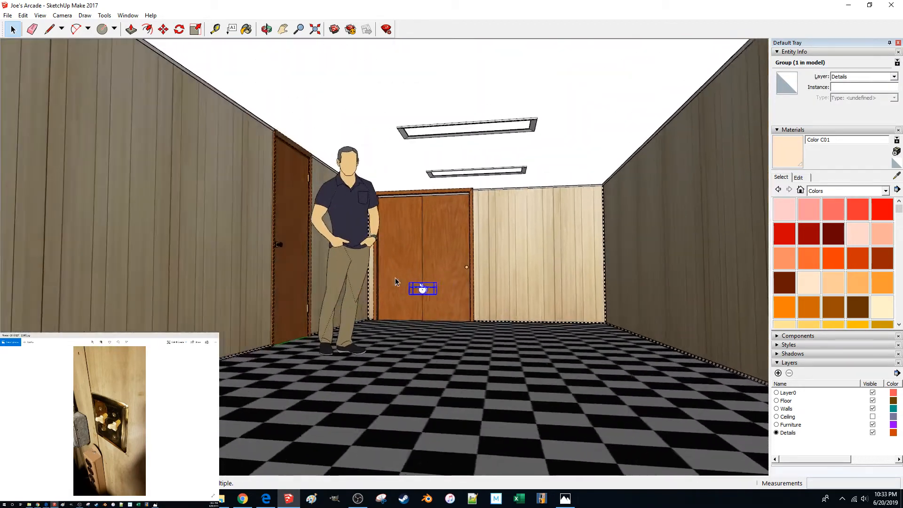
pyautogui.moveTo(395, 281); pyautogui.dragTo(473, 277, button='middle')
# Step: Try to rotate the switch plate group 90 degrees about a point on the far wall
pyautogui.press('q')
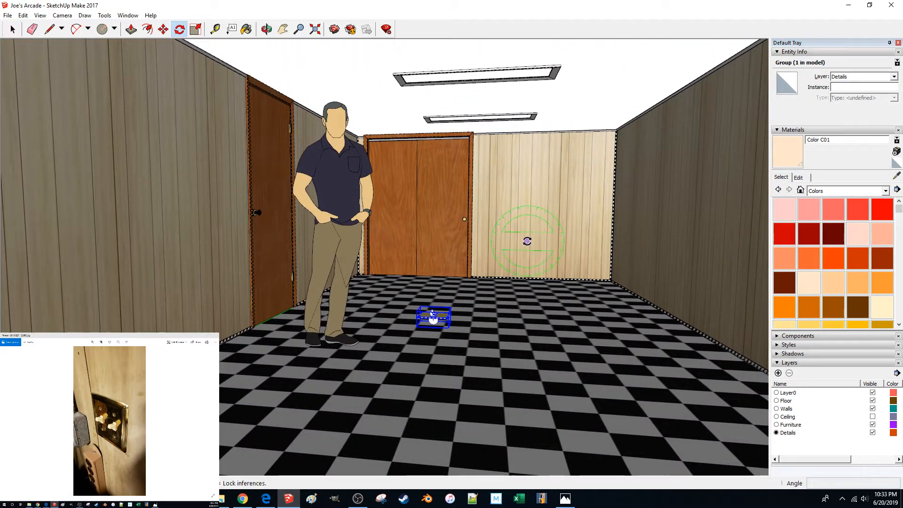
pyautogui.click(546, 241)
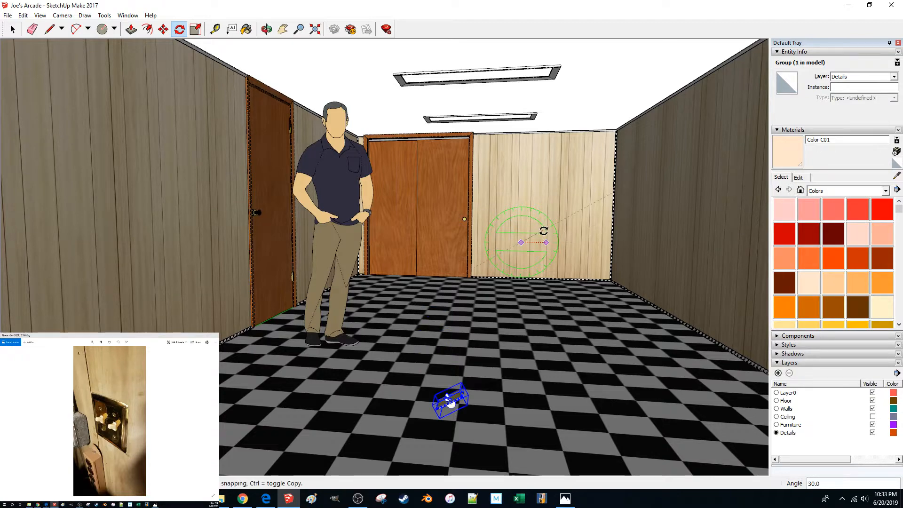
pyautogui.press('Return')
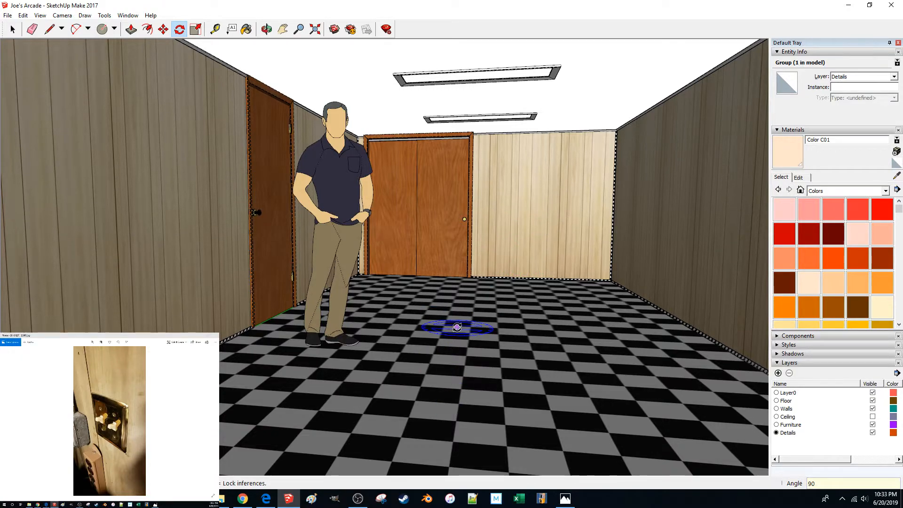
pyautogui.scroll(-5, 457, 327)
pyautogui.scroll(8, 457, 328)
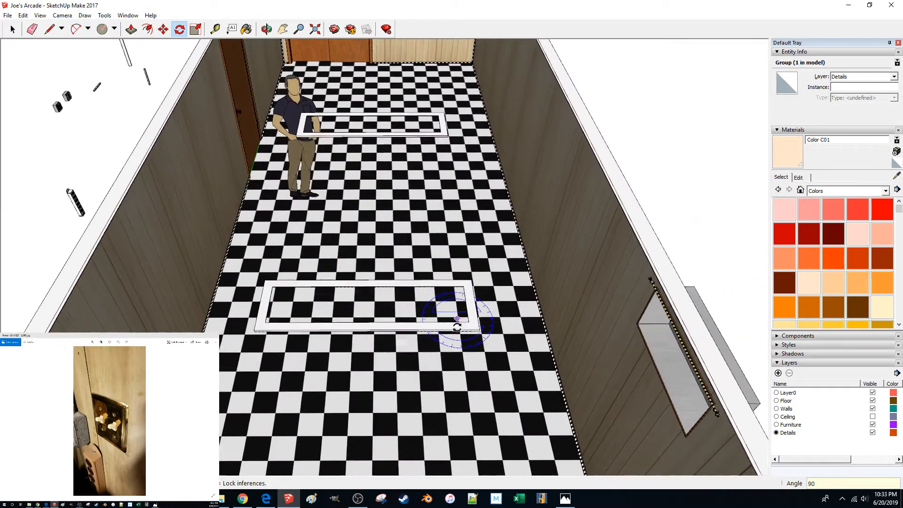
pyautogui.scroll(10, 457, 328)
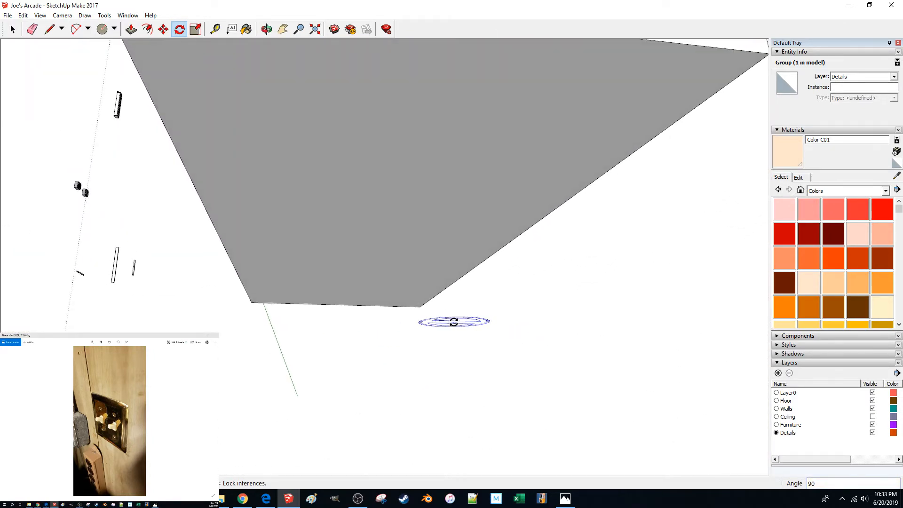
pyautogui.moveTo(451, 322); pyautogui.dragTo(449, 325, button='middle')
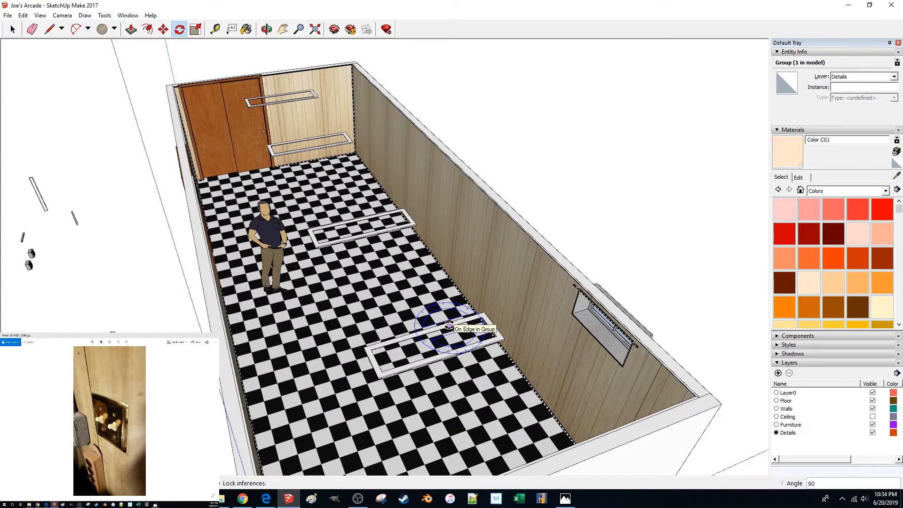
pyautogui.hotkey('ctrl', 'z')
# Step: Rotate the switch plate group 90 degrees about the center of its round toggle base so the plate stands upright
pyautogui.moveTo(425, 299); pyautogui.dragTo(329, 258, button='middle')
pyautogui.click(325, 266)
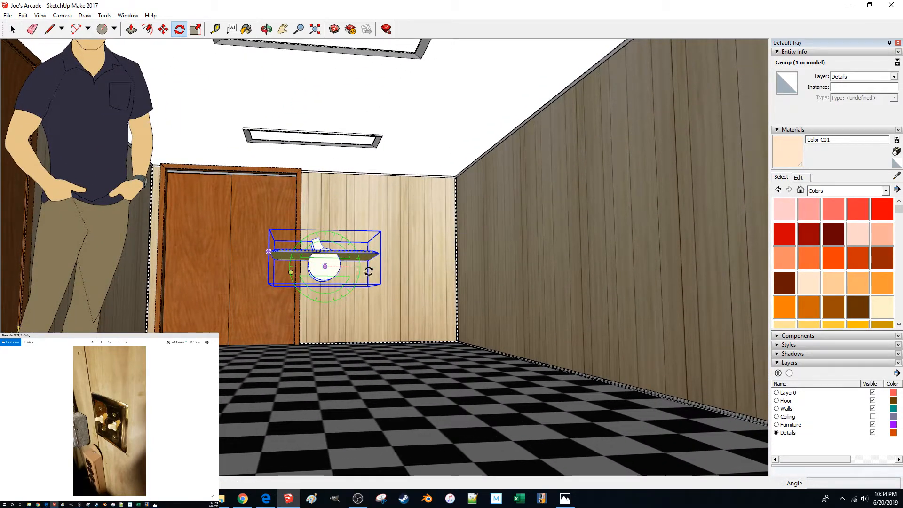
pyautogui.click(398, 271)
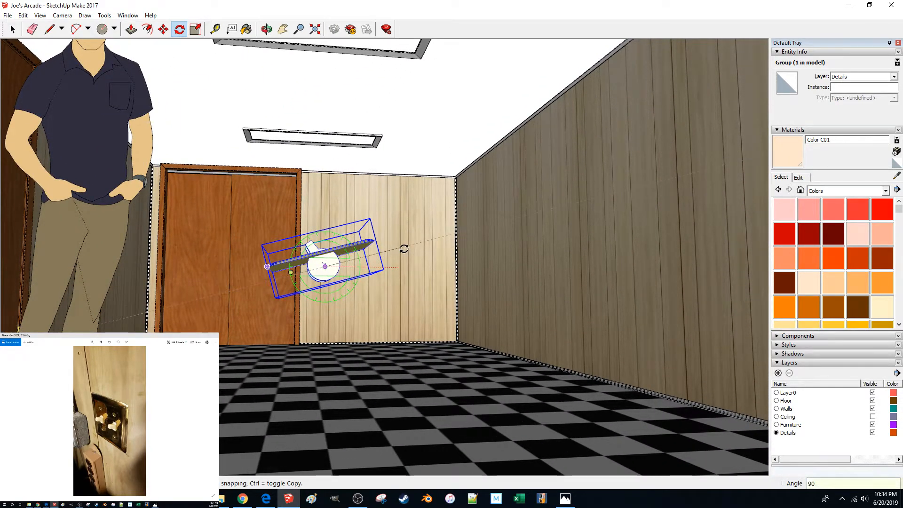
pyautogui.press('Return')
# Step: Rotate the upright switch plate group 180 degrees about the vertical axis from a point on the floor
pyautogui.moveTo(403, 250); pyautogui.dragTo(367, 397, button='middle')
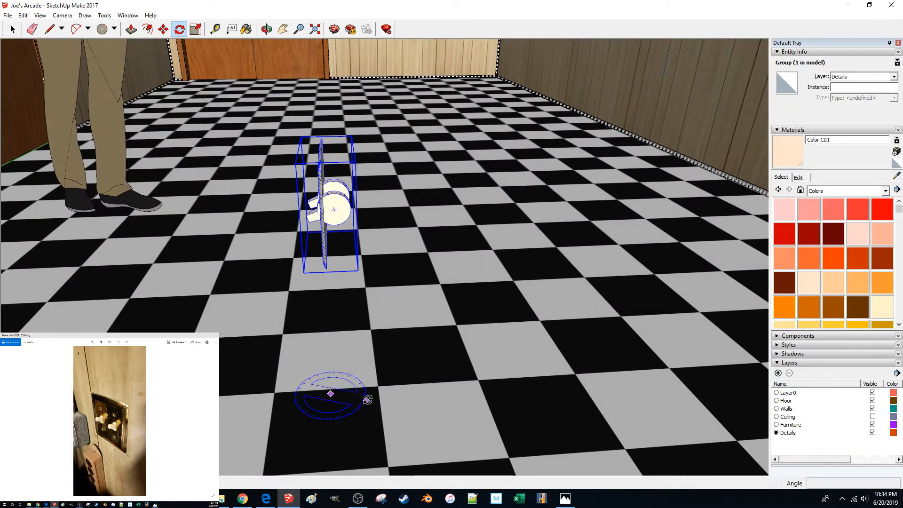
pyautogui.click(372, 385)
pyautogui.write('180')
pyautogui.press('Return')
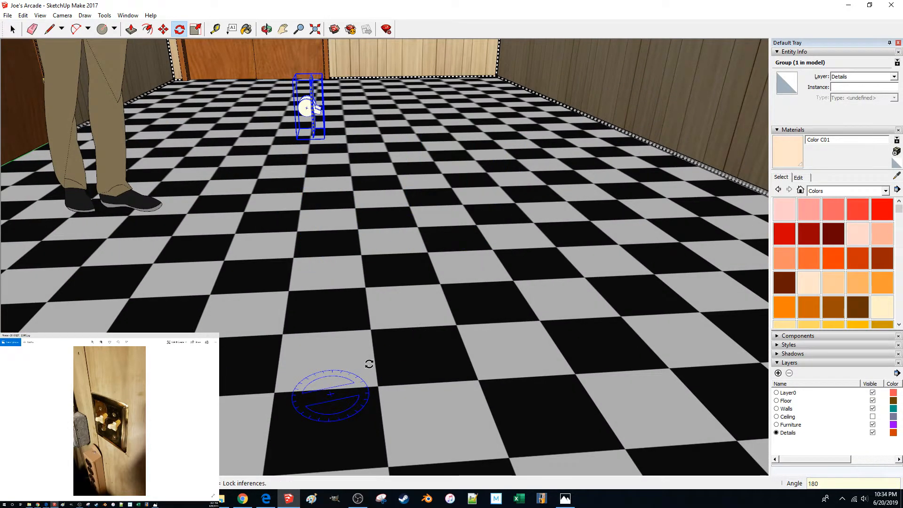
# Step: Move the switch plate group about 140 7/8" out through the side wall, next to the power strip outside the room
pyautogui.press('m')
pyautogui.moveTo(382, 299); pyautogui.dragTo(310, 270, button='middle')
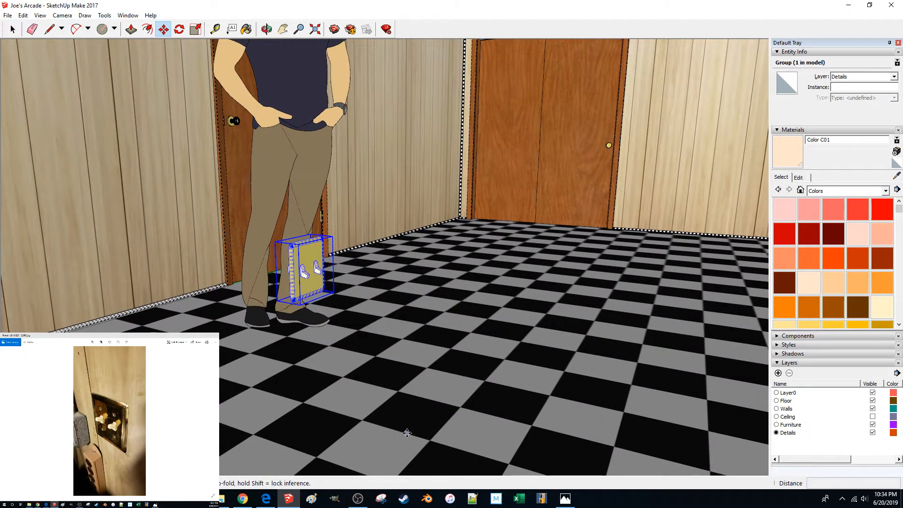
pyautogui.scroll(-5, 372, 439)
pyautogui.scroll(-4, 468, 458)
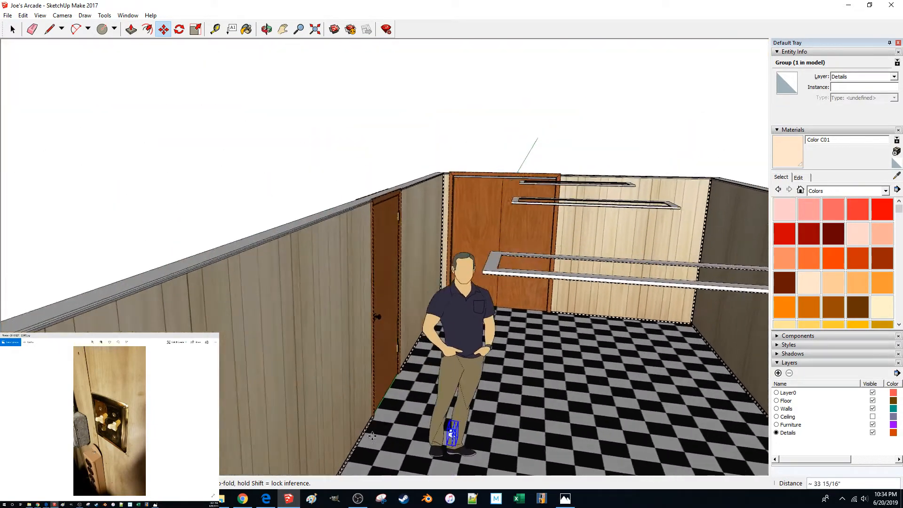
pyautogui.scroll(5, 324, 419)
pyautogui.scroll(-5, 648, 426)
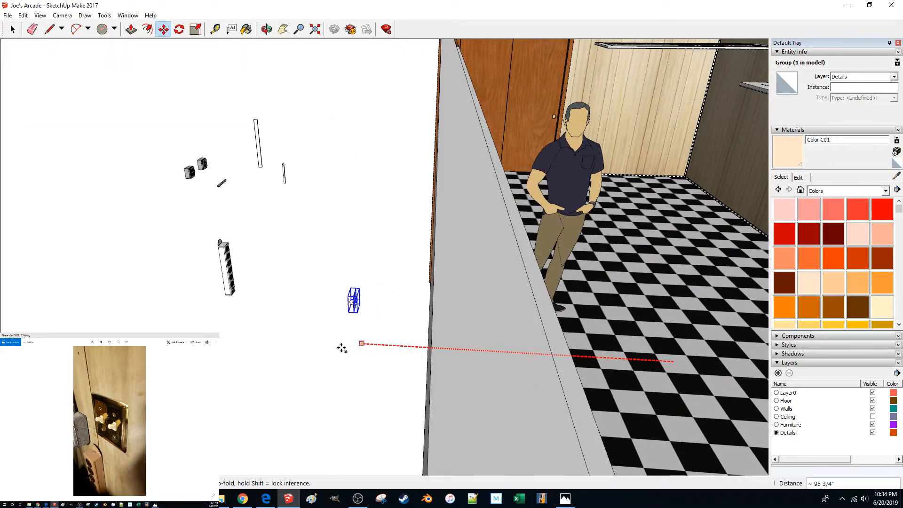
pyautogui.click(216, 326)
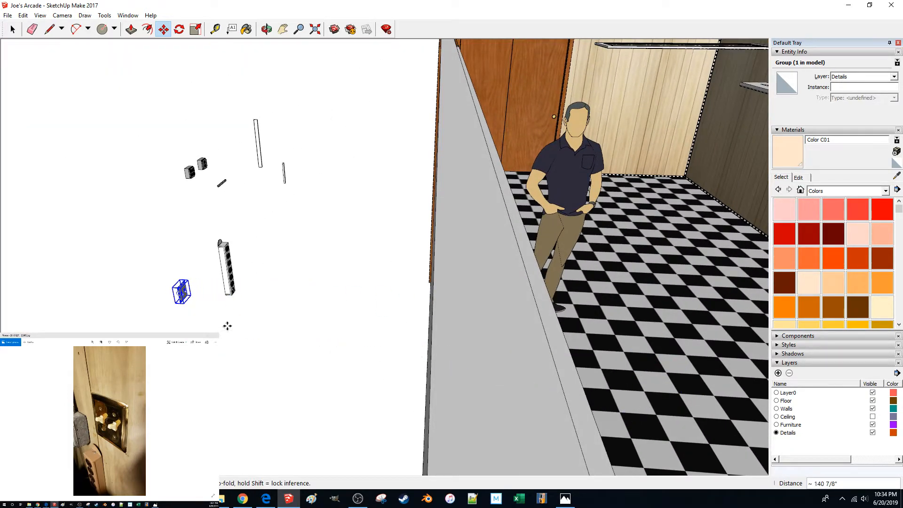
pyautogui.press('space')
pyautogui.click(227, 326)
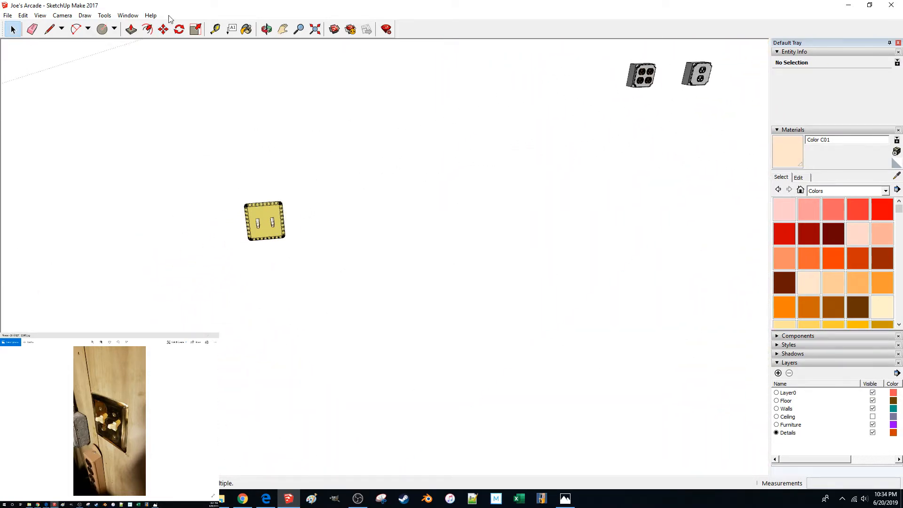
# Step: Turn off the display of hidden geometry and open the brass plate's group for editing
pyautogui.click(84, 16)
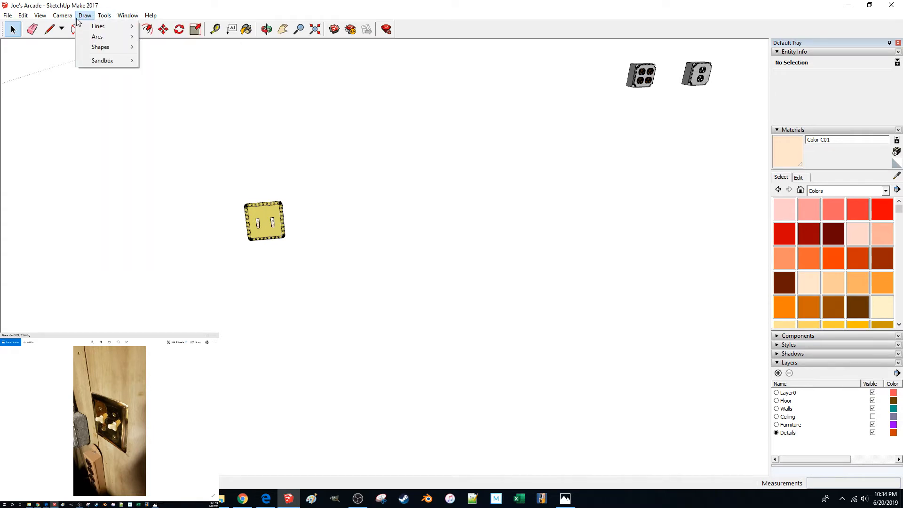
pyautogui.click(57, 49)
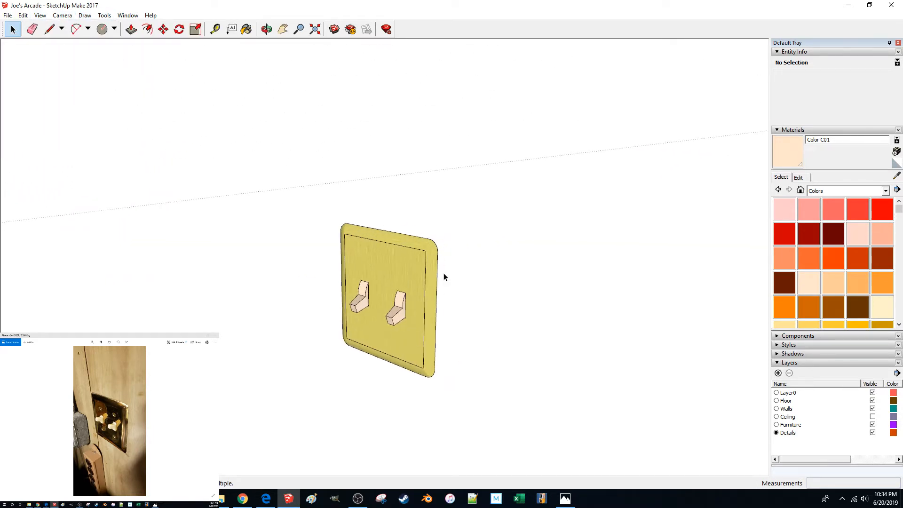
pyautogui.doubleClick(413, 261)
pyautogui.click(426, 238)
pyautogui.doubleClick(433, 238)
pyautogui.tripleClick(432, 237)
pyautogui.click(432, 237)
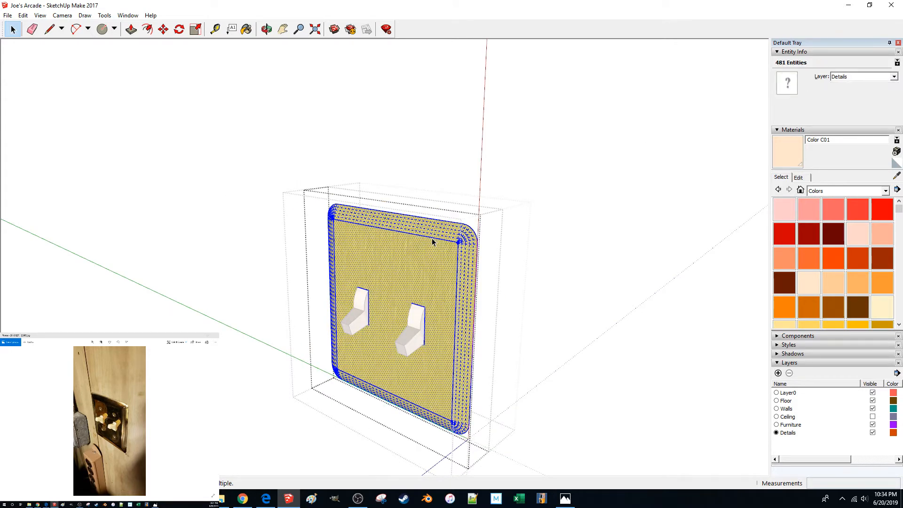
# Step: Try to hide the inner rectangular outline on the brass plate's front by selecting its edges and corners
pyautogui.click(457, 264)
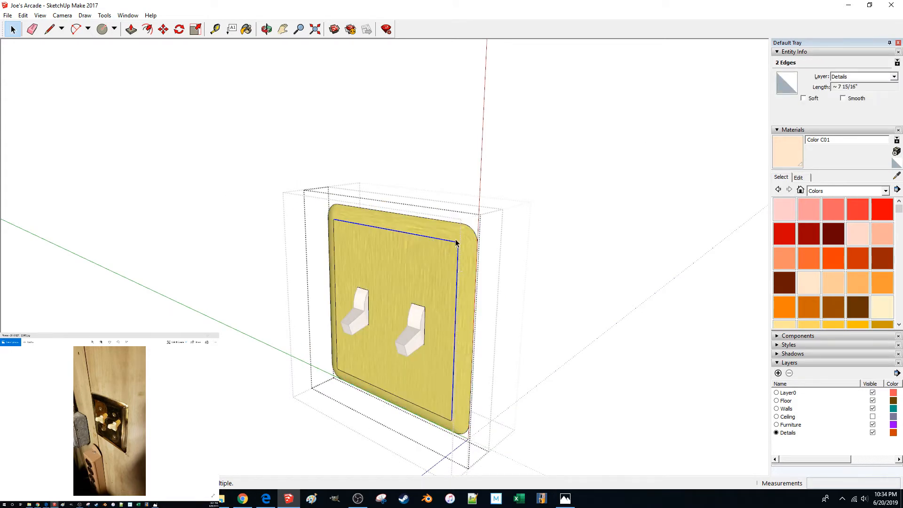
pyautogui.scroll(3, 458, 242)
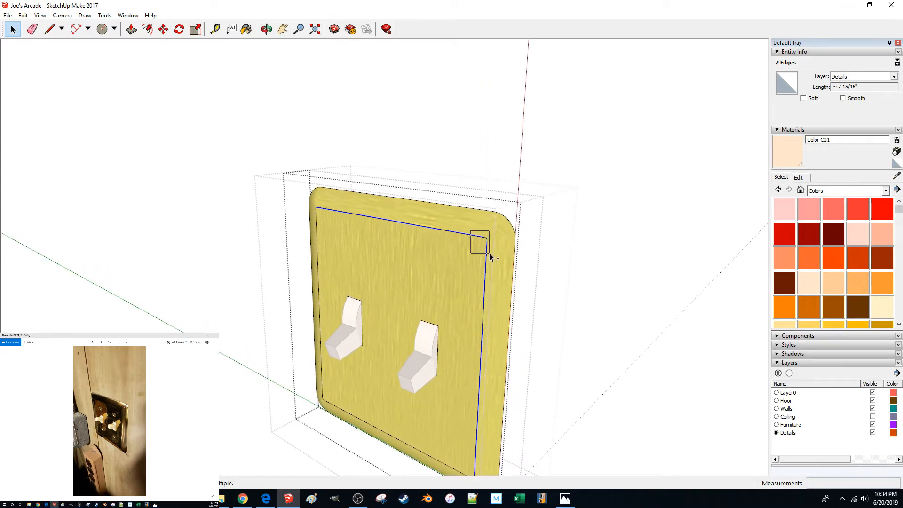
pyautogui.keyDown('ctrl'); pyautogui.click(316, 207); pyautogui.keyUp('ctrl')
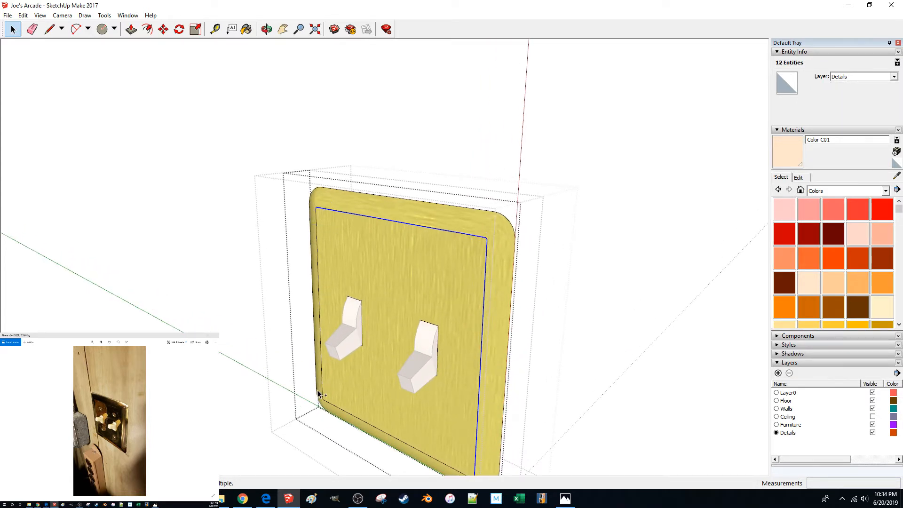
pyautogui.keyDown('ctrl'); pyautogui.moveTo(331, 416); pyautogui.dragTo(339, 424); pyautogui.keyUp('ctrl')
pyautogui.moveTo(325, 397); pyautogui.dragTo(328, 339, button='middle')
pyautogui.scroll(1, 327, 339)
pyautogui.keyDown('ctrl'); pyautogui.moveTo(288, 320); pyautogui.dragTo(312, 346); pyautogui.keyUp('ctrl')
pyautogui.keyDown('ctrl'); pyautogui.moveTo(518, 325); pyautogui.dragTo(562, 370); pyautogui.keyUp('ctrl')
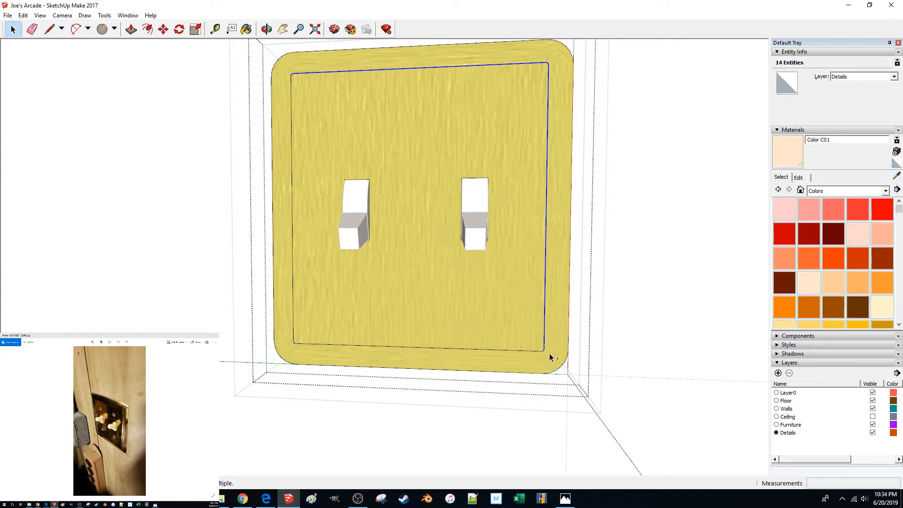
pyautogui.keyDown('ctrl'); pyautogui.click(293, 297); pyautogui.keyUp('ctrl')
pyautogui.rightClick(293, 294)
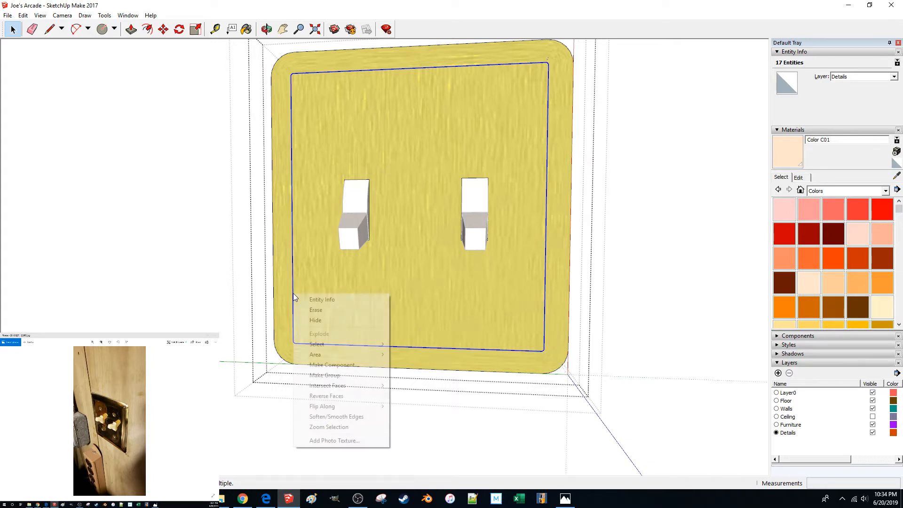
pyautogui.click(315, 320)
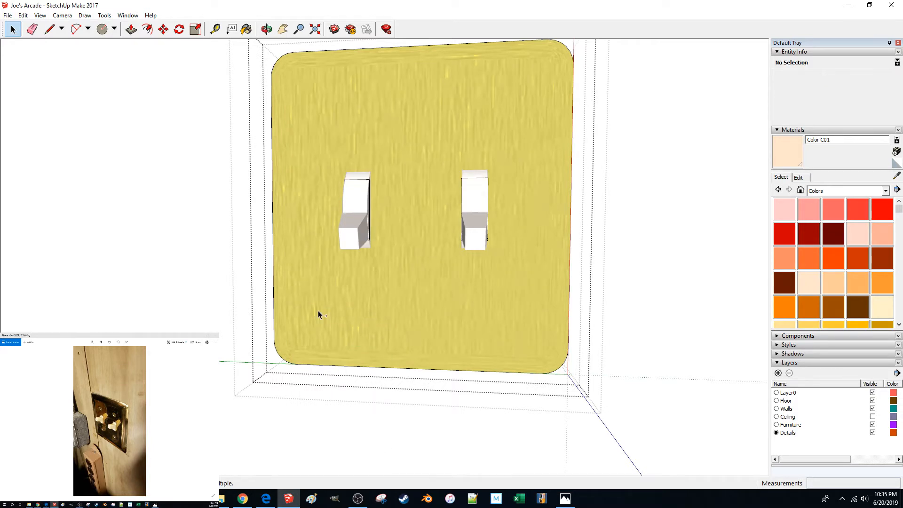
pyautogui.hotkey('ctrl', 'z')
# Step: Hide only the four straight edges and rounded corner edges of the brass plate's inner outline, and leave the group
pyautogui.click(293, 287)
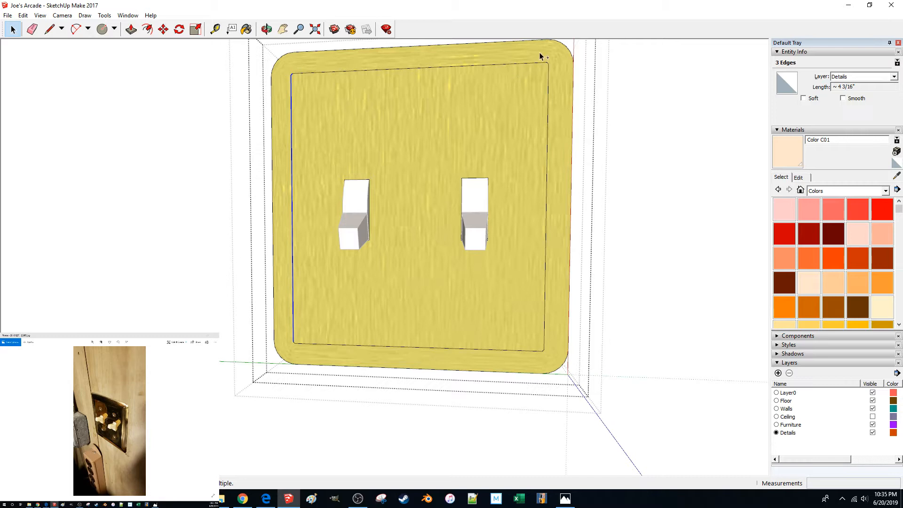
pyautogui.keyDown('ctrl'); pyautogui.moveTo(535, 335); pyautogui.dragTo(546, 351); pyautogui.keyUp('ctrl')
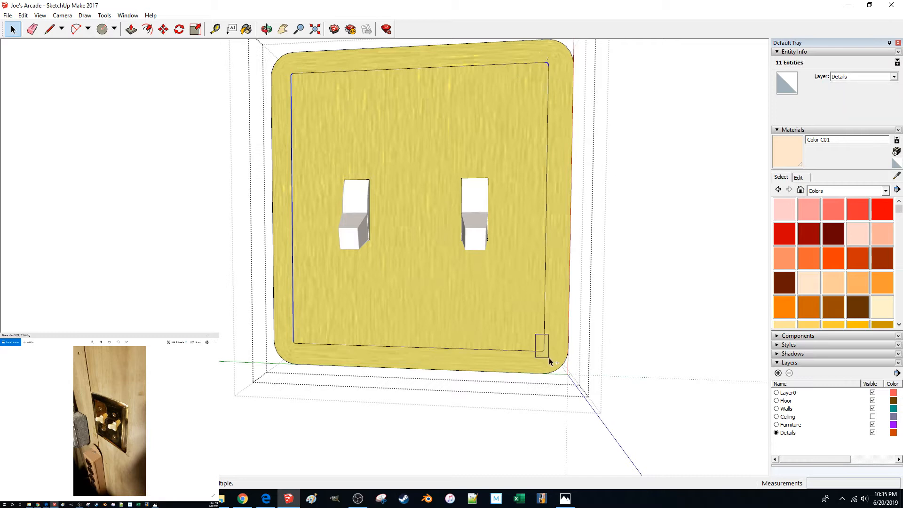
pyautogui.keyDown('ctrl'); pyautogui.click(310, 346); pyautogui.keyUp('ctrl')
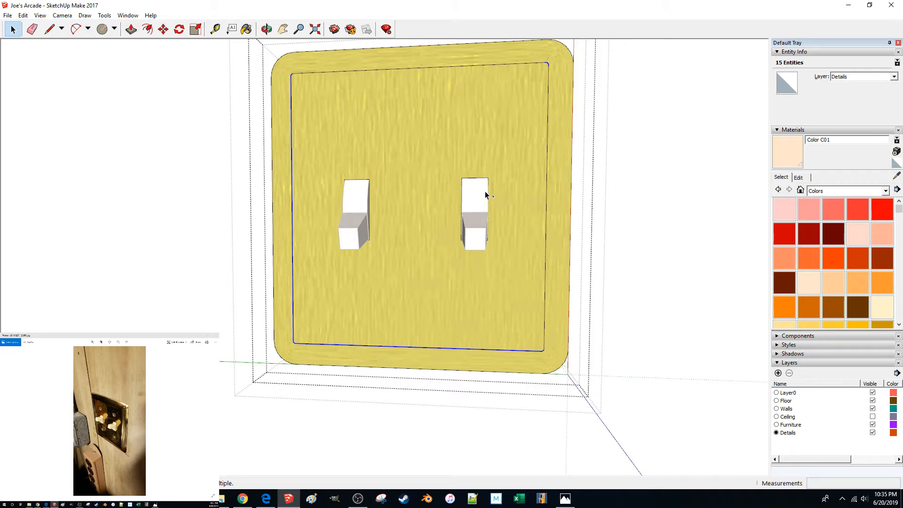
pyautogui.keyDown('ctrl'); pyautogui.click(546, 170); pyautogui.keyUp('ctrl')
pyautogui.keyDown('ctrl'); pyautogui.click(492, 66); pyautogui.keyUp('ctrl')
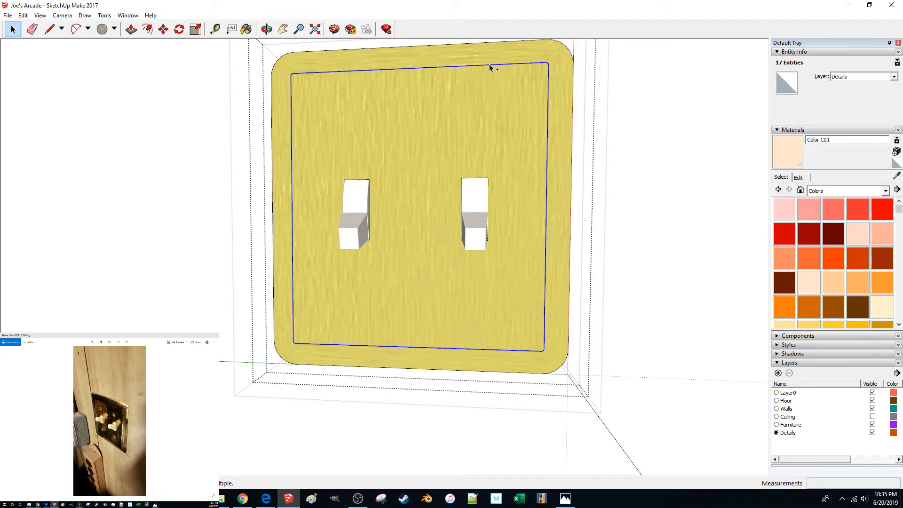
pyautogui.rightClick(489, 69)
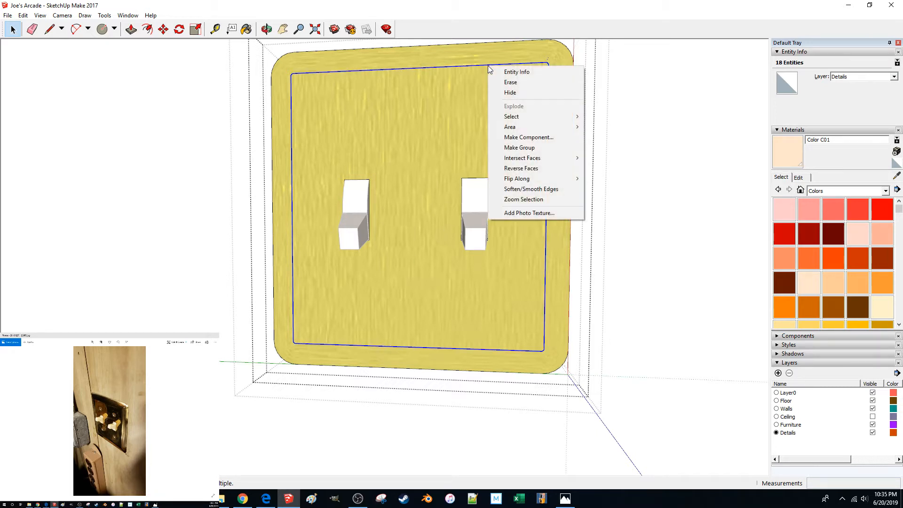
pyautogui.click(511, 92)
pyautogui.scroll(-5, 687, 159)
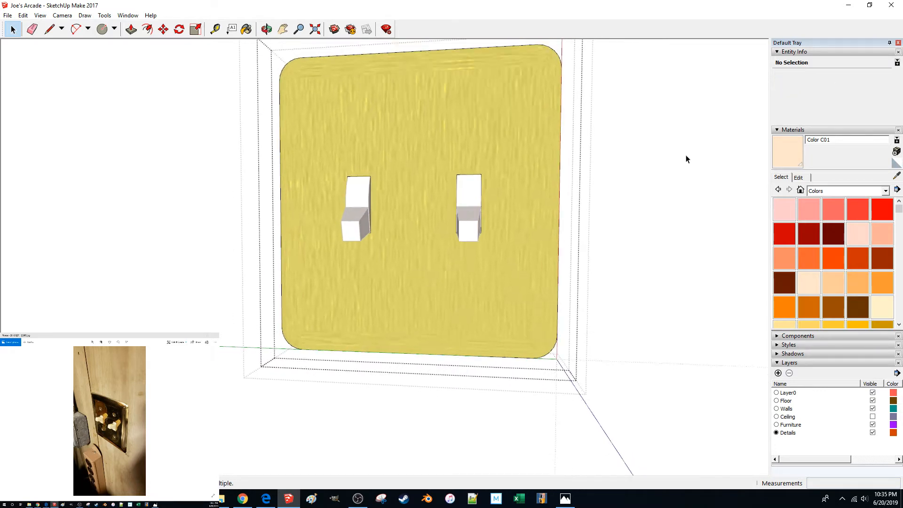
pyautogui.moveTo(632, 181); pyautogui.dragTo(544, 241, button='middle')
pyautogui.click(545, 242)
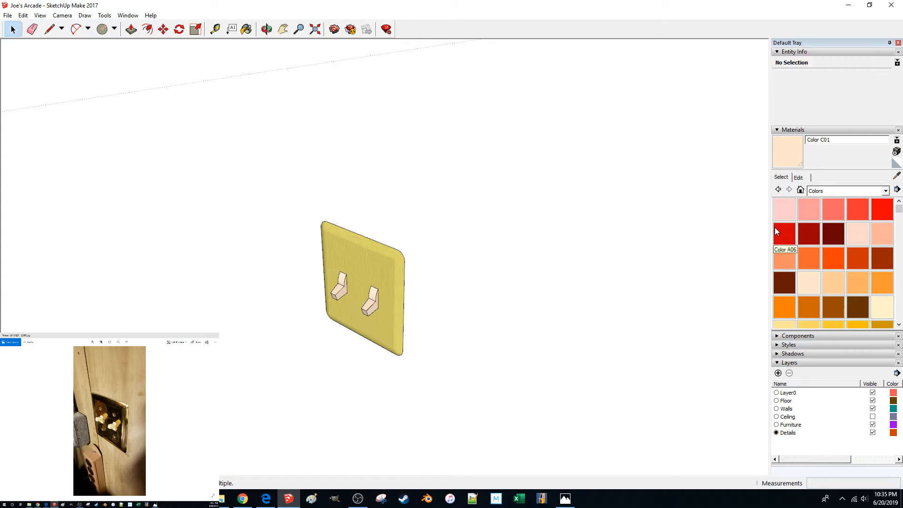
pyautogui.moveTo(469, 185); pyautogui.dragTo(469, 185)
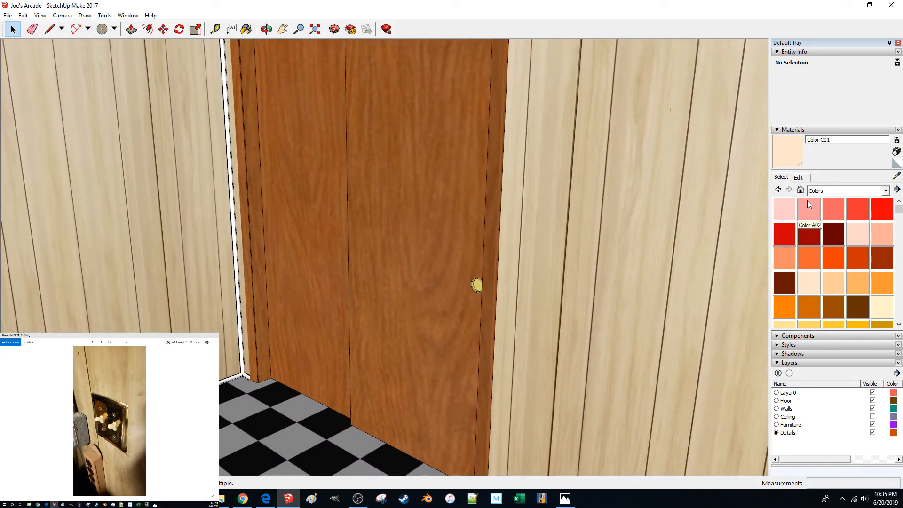
# Step: Start a new material based on the model's existing Brass material and name it "Brass (Dark)"
pyautogui.click(801, 190)
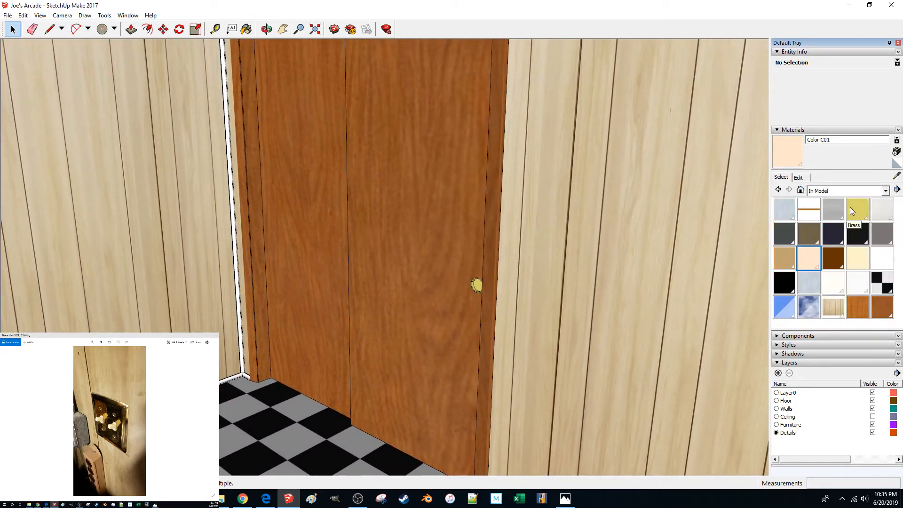
pyautogui.scroll(4, 546, 221)
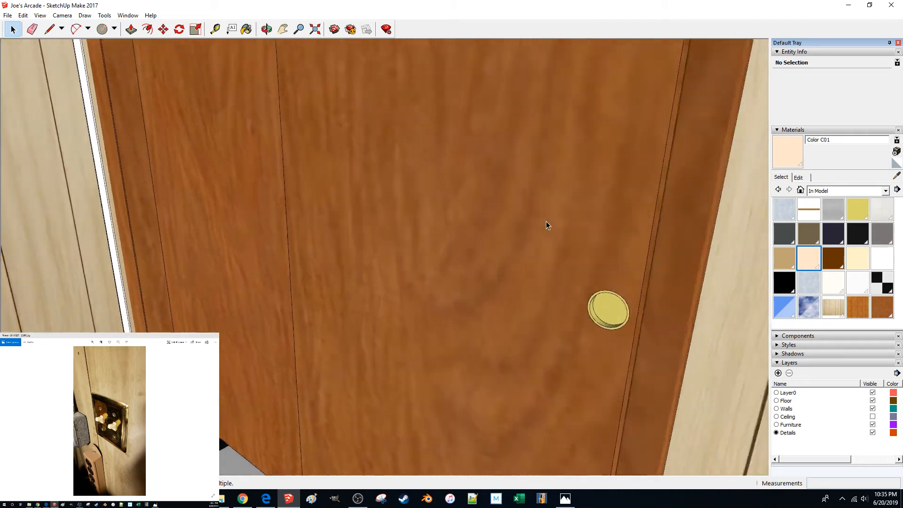
pyautogui.scroll(-10, 546, 221)
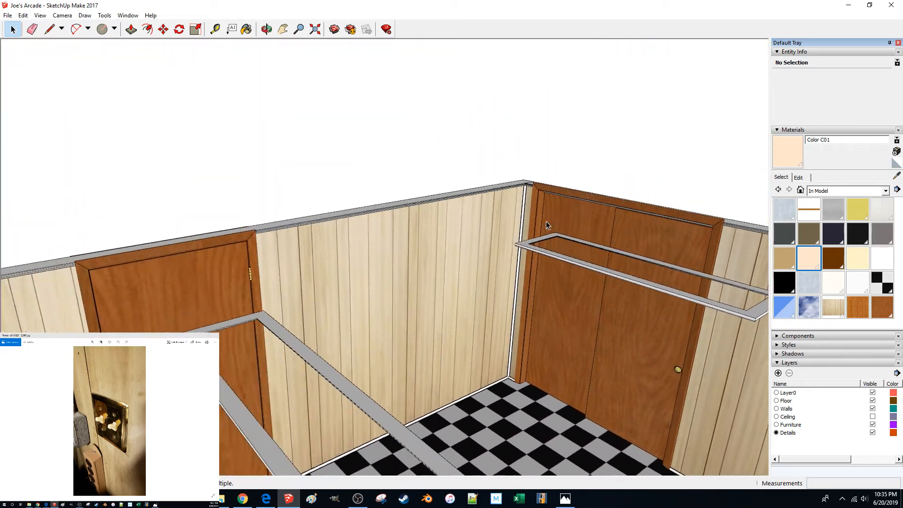
pyautogui.moveTo(546, 221)
pyautogui.mouseDown(button='middle')
pyautogui.moveTo(529, 230)
pyautogui.moveTo(536, 233)
pyautogui.mouseUp(button='middle')
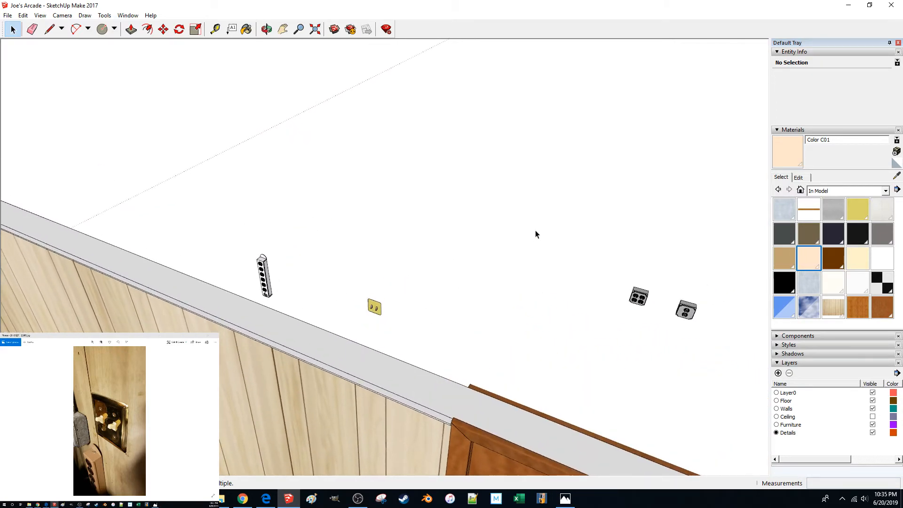
pyautogui.click(855, 207)
pyautogui.click(896, 152)
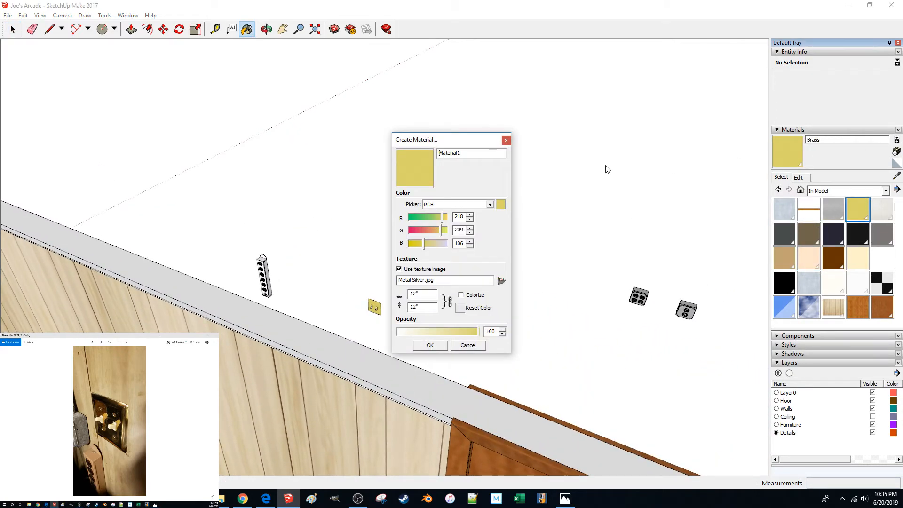
pyautogui.write('Dark)')
# Step: Darken Brass (Dark) and shift it to a saturated orange-brown using the Color Wheel picker, and create the material
pyautogui.click(489, 205)
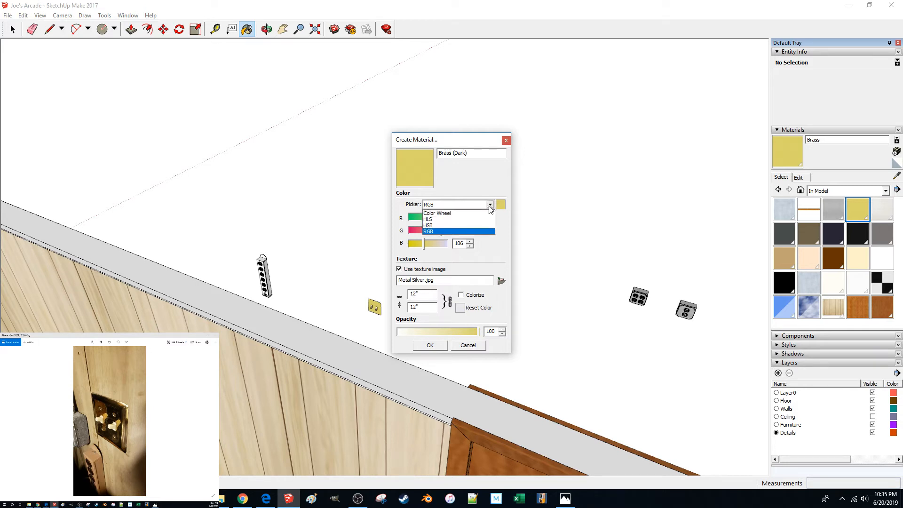
pyautogui.click(484, 214)
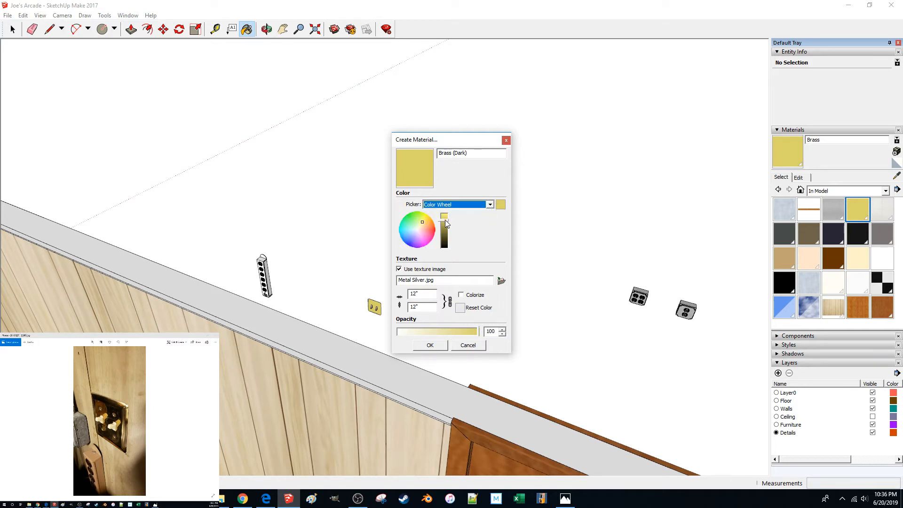
pyautogui.moveTo(444, 219); pyautogui.dragTo(445, 224)
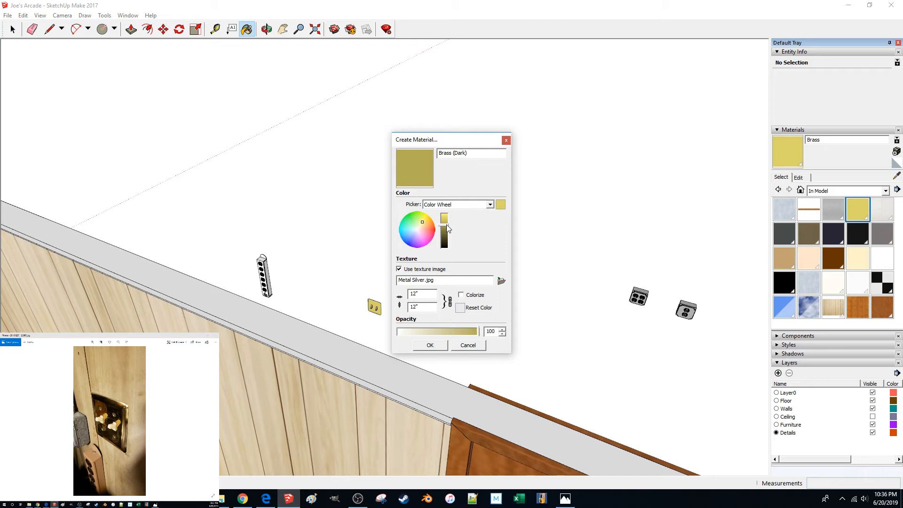
pyautogui.moveTo(446, 224); pyautogui.dragTo(447, 233)
pyautogui.moveTo(446, 239); pyautogui.dragTo(447, 225)
pyautogui.click(425, 223)
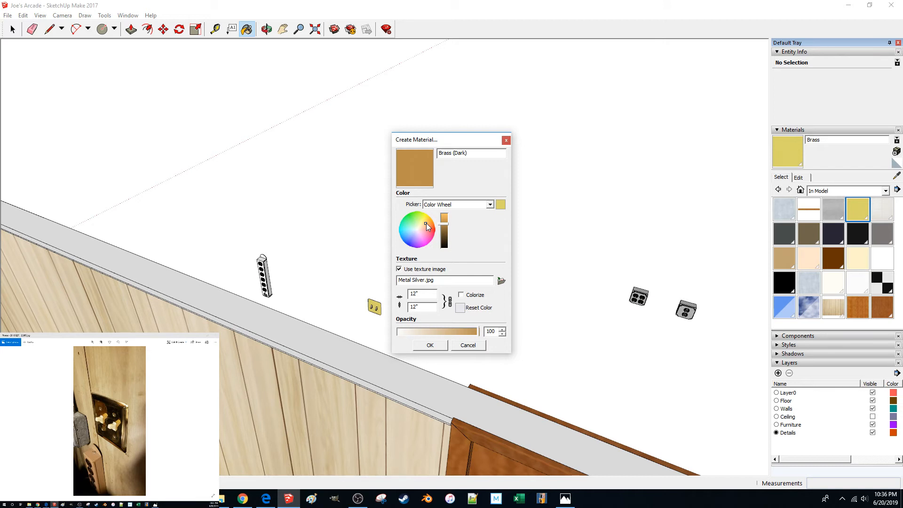
pyautogui.click(429, 222)
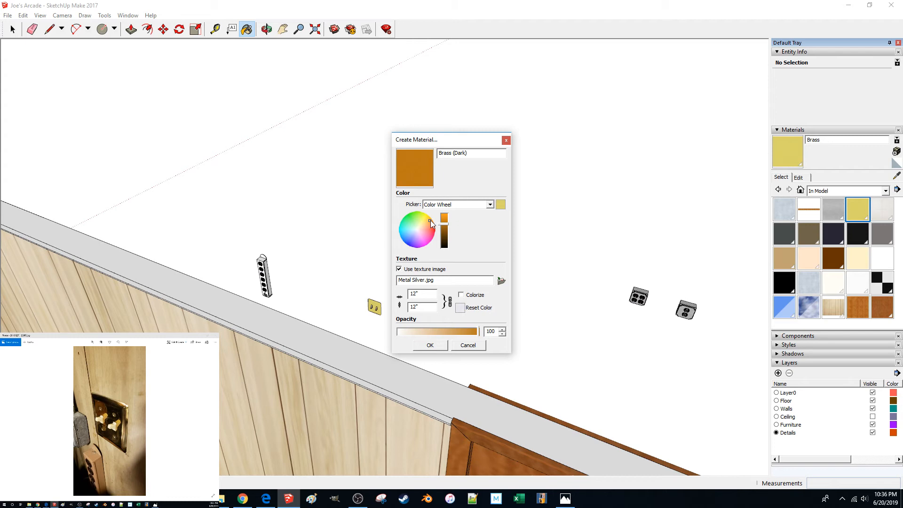
pyautogui.click(428, 344)
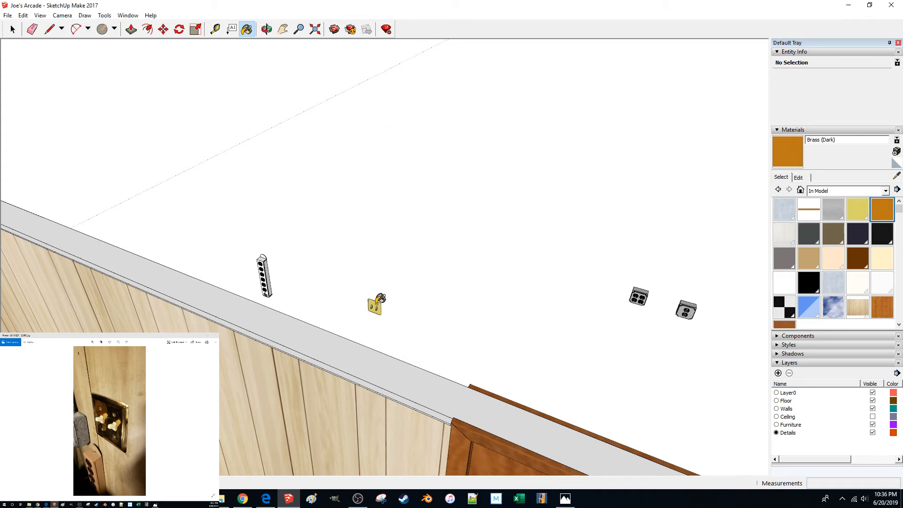
# Step: Paint the double light switch plate with the Brass (Dark) material, leaving the two cream toggles unpainted
pyautogui.scroll(10, 379, 300)
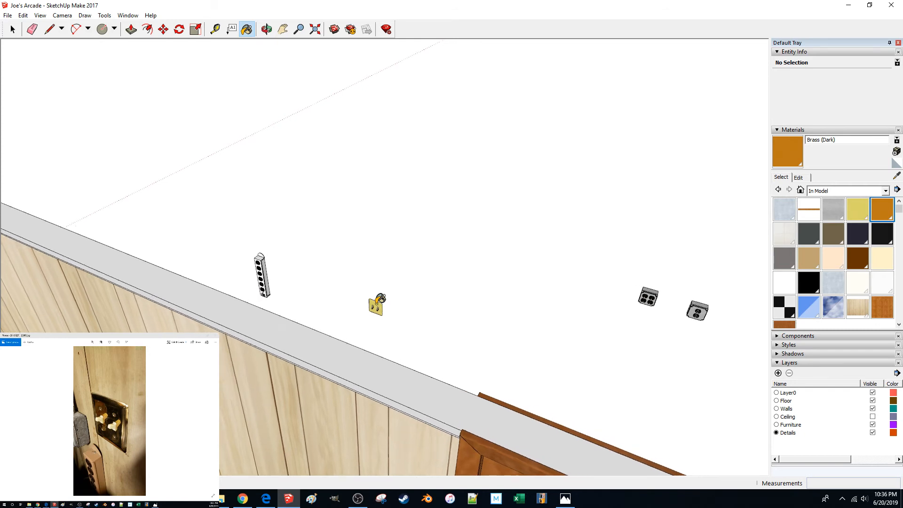
pyautogui.scroll(5, 396, 321)
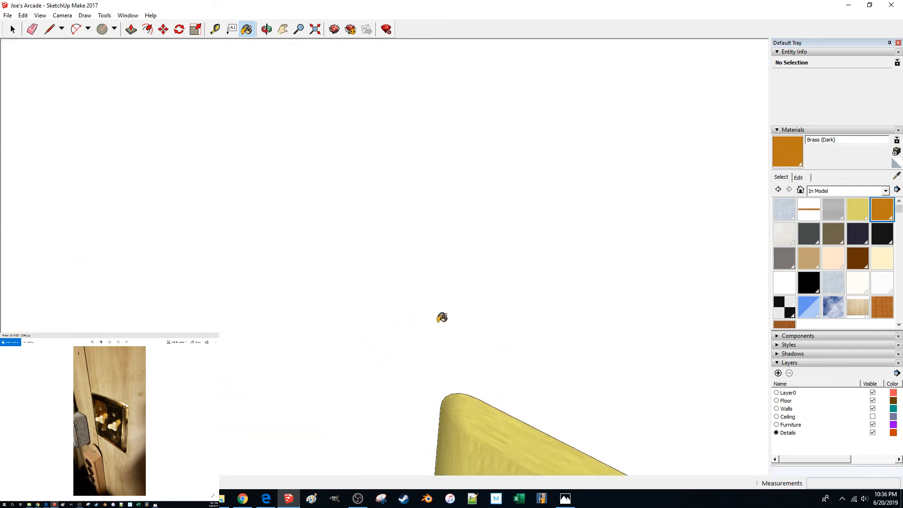
pyautogui.press('space')
pyautogui.scroll(-3, 384, 326)
pyautogui.scroll(-3, 385, 328)
pyautogui.press('b')
pyautogui.click(396, 347)
pyautogui.scroll(3, 396, 347)
pyautogui.press('space')
pyautogui.click(571, 307)
# Step: Examine the repainted plate and its toggles up close, from behind and among the other electrical details, leaving the open group
pyautogui.moveTo(577, 306); pyautogui.dragTo(494, 337, button='middle')
pyautogui.scroll(3, 441, 322)
pyautogui.scroll(3, 442, 323)
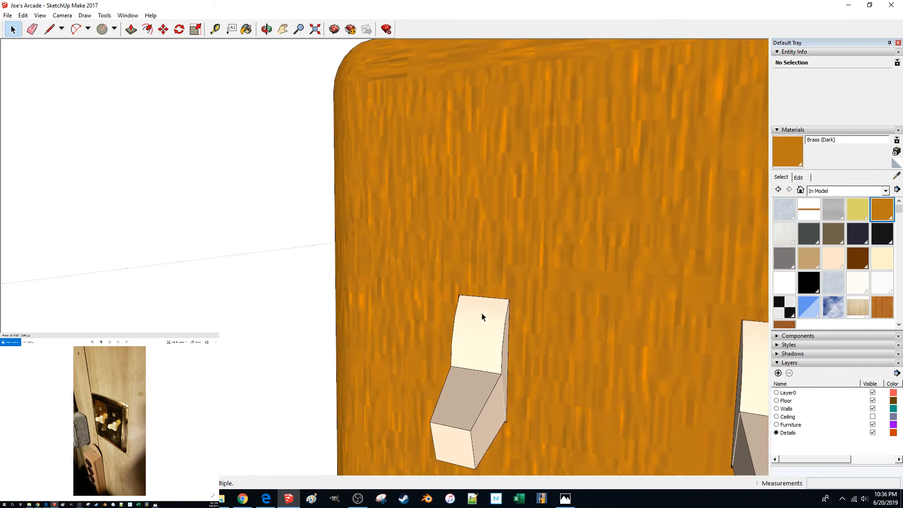
pyautogui.scroll(5, 547, 299)
pyautogui.scroll(5, 546, 298)
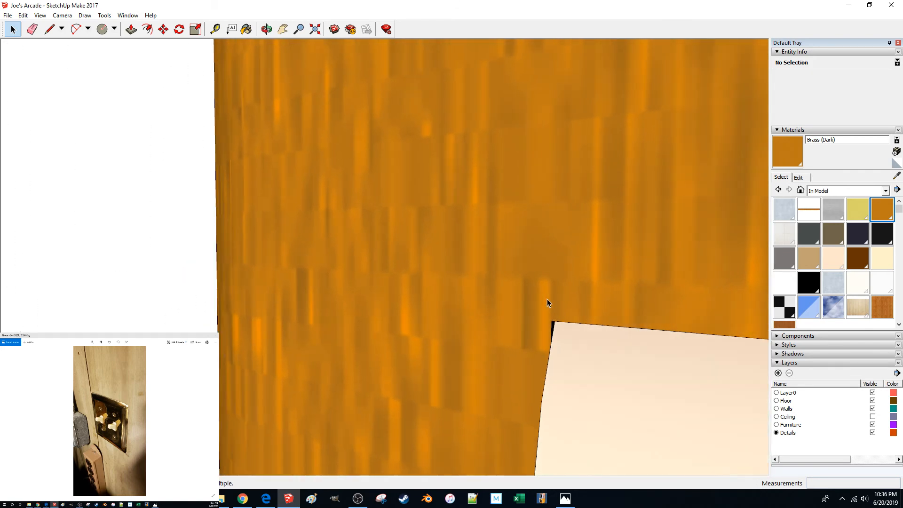
pyautogui.scroll(-6, 546, 297)
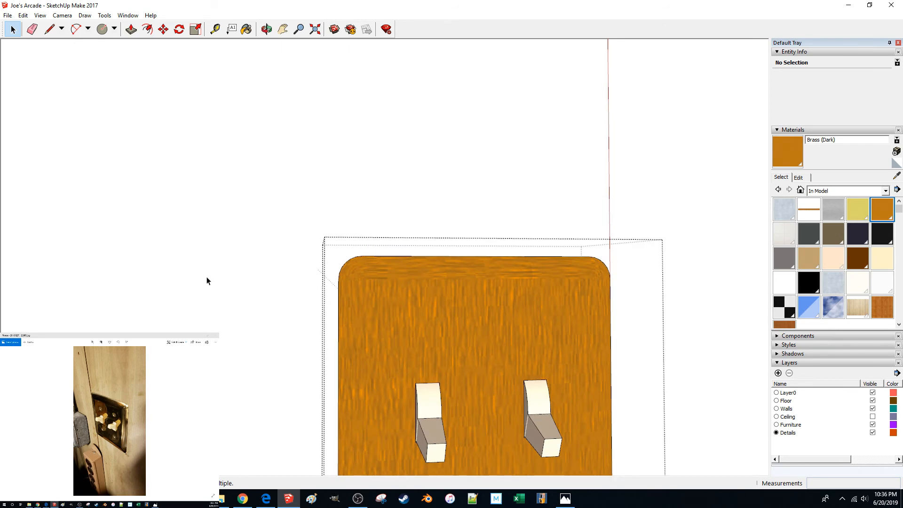
pyautogui.click(207, 281)
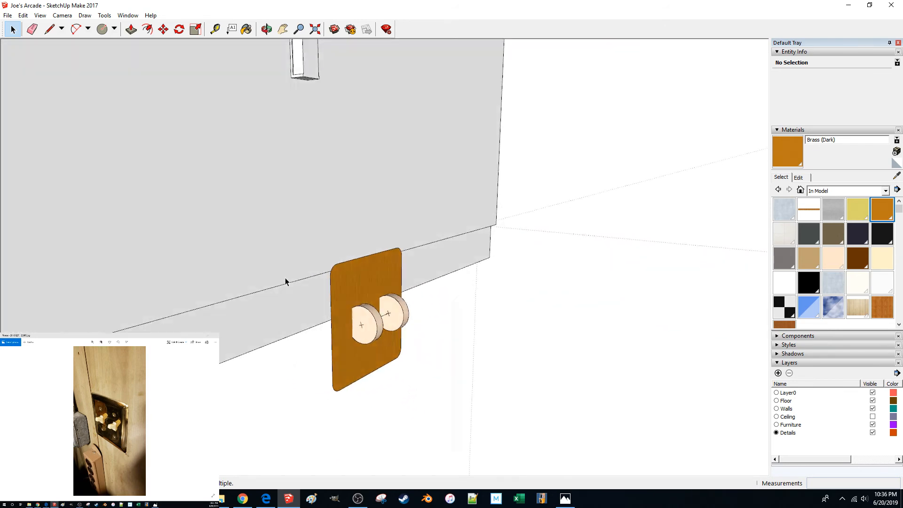
pyautogui.moveTo(285, 278); pyautogui.dragTo(539, 278, button='middle')
pyautogui.scroll(-5, 539, 278)
pyautogui.scroll(-8, 539, 277)
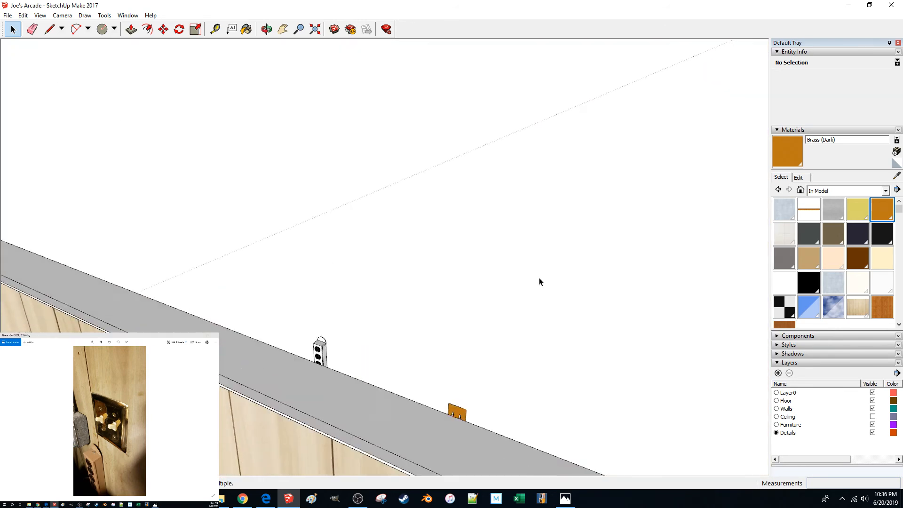
pyautogui.scroll(-3, 538, 283)
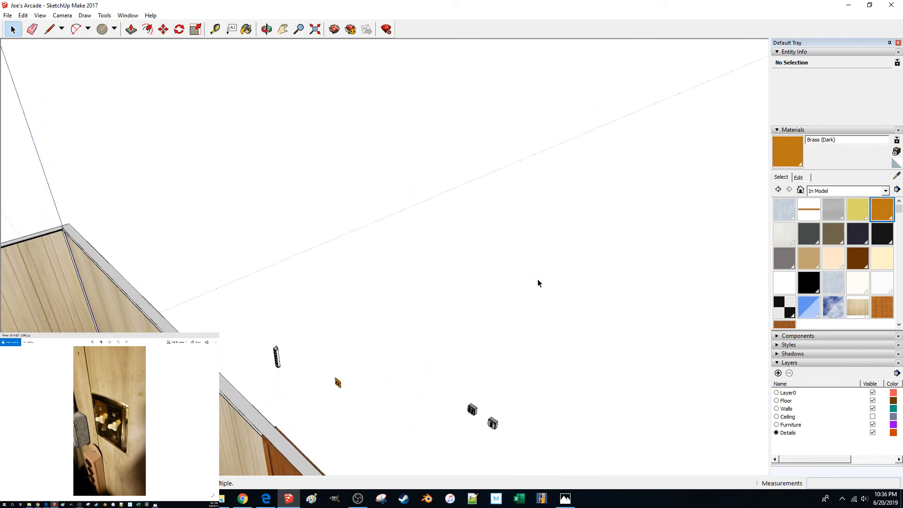